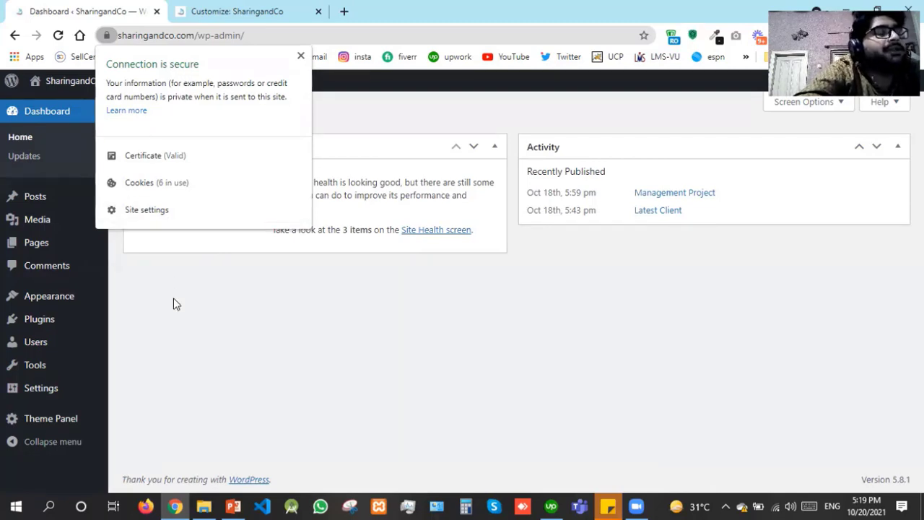
Open the live site in a new tab to look at it, then close that tab
click(173, 324)
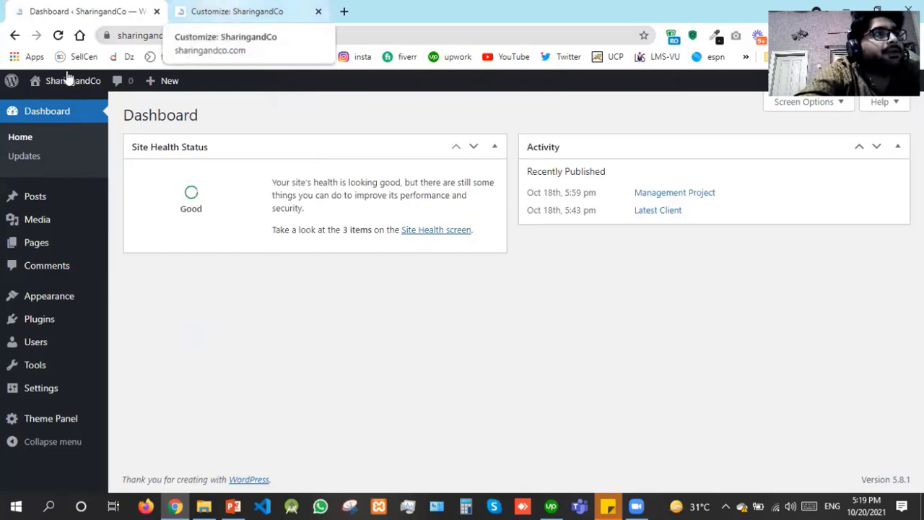
mouse_move(68, 81)
right_click(63, 108)
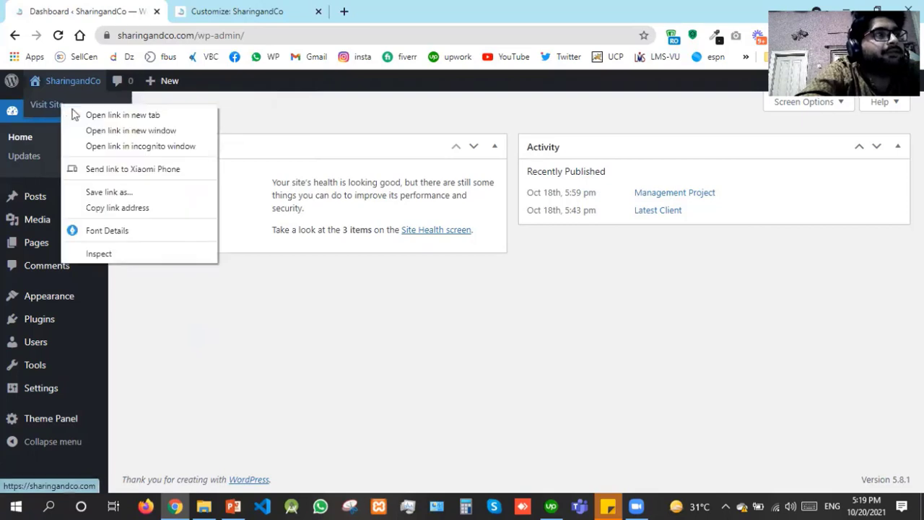
click(78, 114)
click(231, 7)
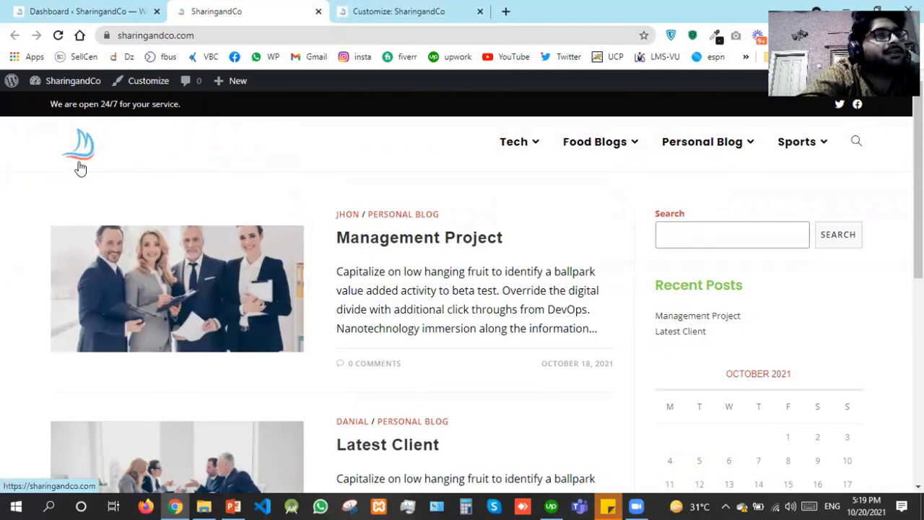
click(318, 12)
Back in the customizer, glance at Header settings, then open the Blog section
click(284, 5)
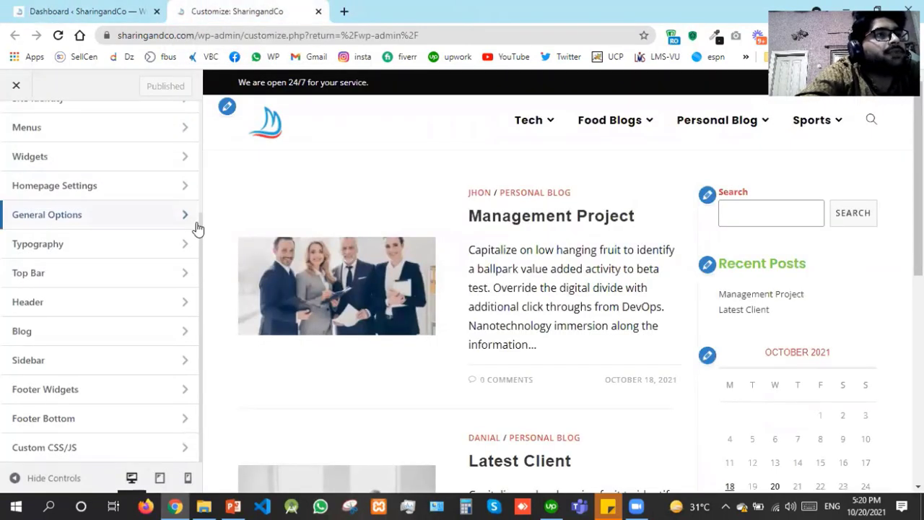
scroll(200, 184, up, 1)
scroll(201, 171, up, 1)
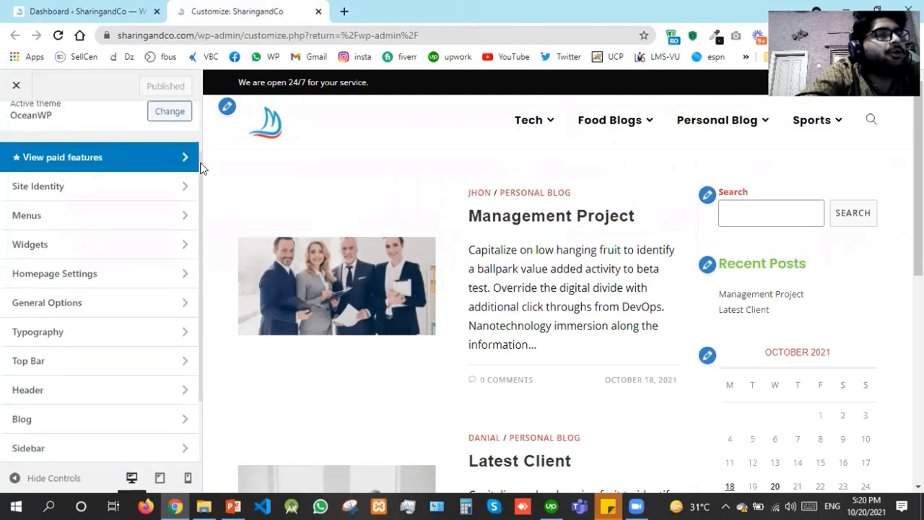
scroll(200, 184, down, 2)
drag(201, 193, 201, 220)
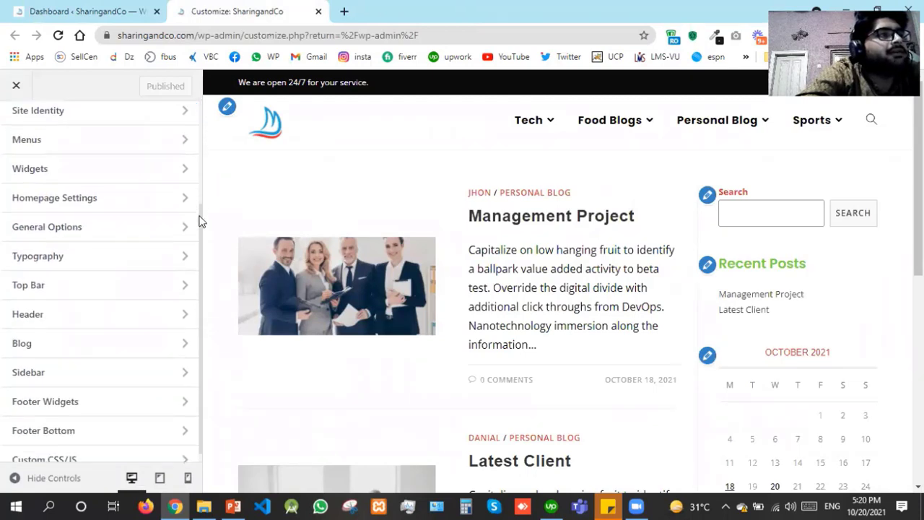
click(100, 324)
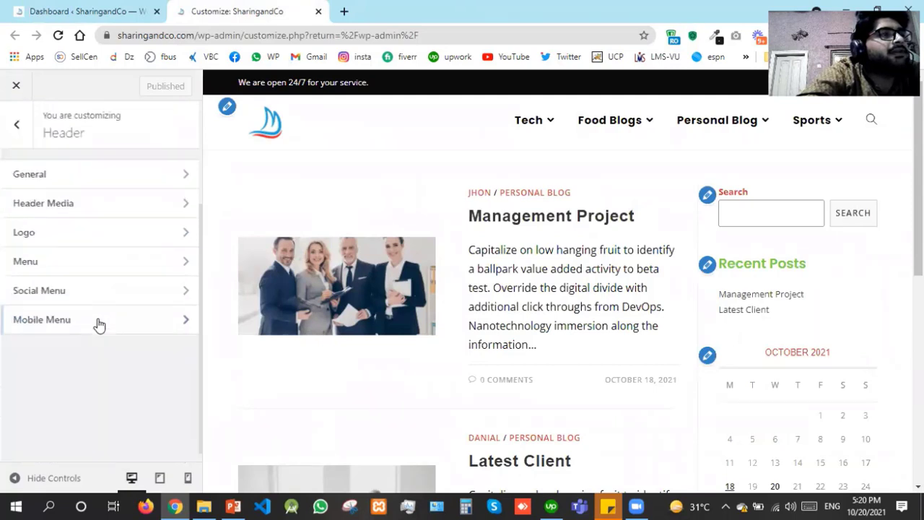
click(17, 145)
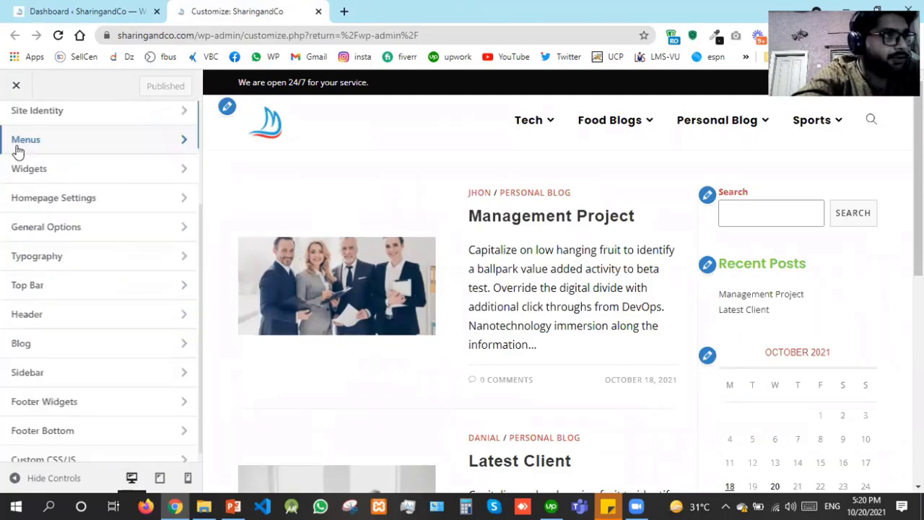
click(70, 344)
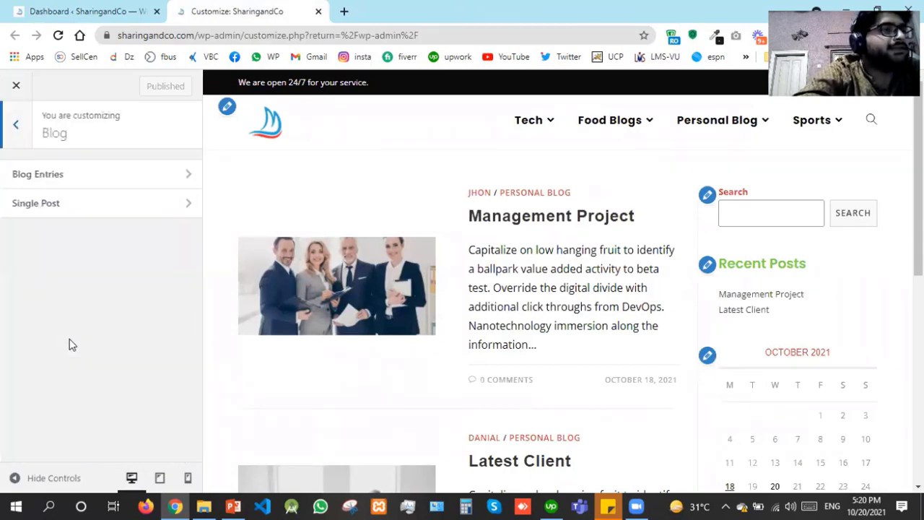
In Blog Entries, try Left Sidebar and Both Sidebars layouts, then choose Full Width
click(83, 173)
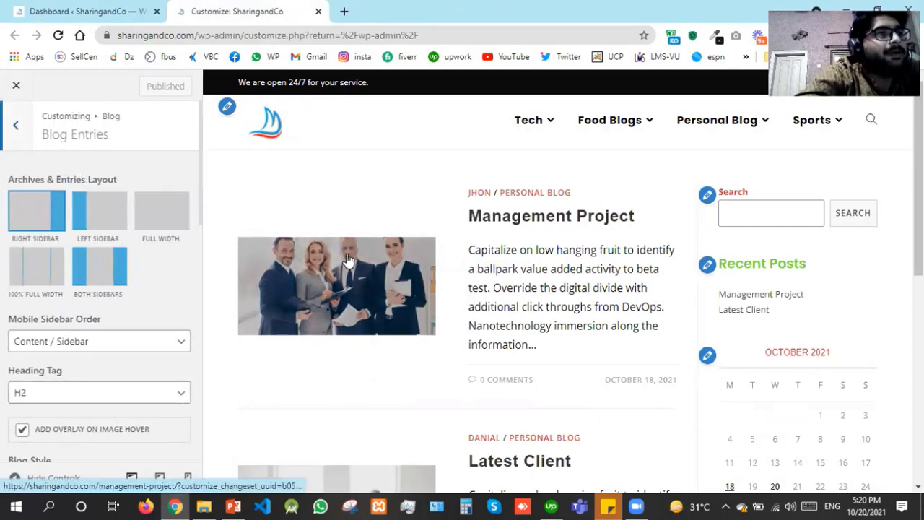
scroll(349, 284, down, 4)
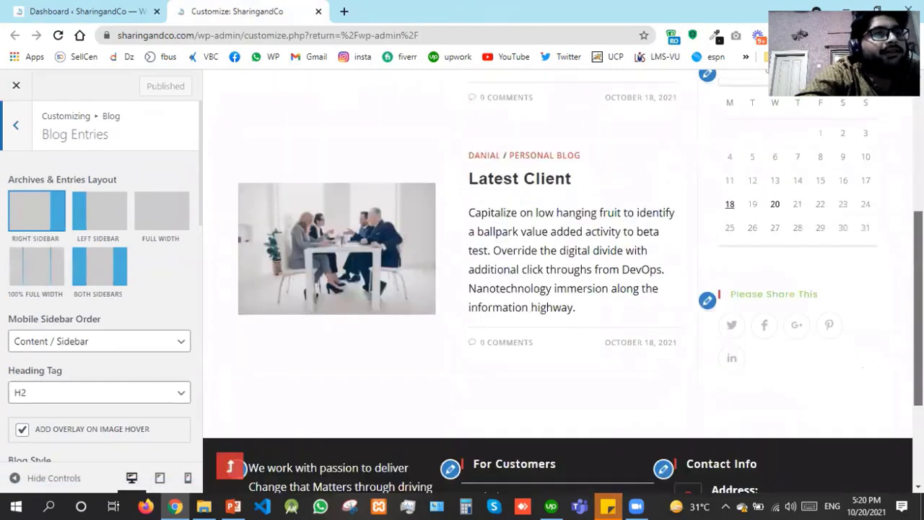
scroll(348, 284, up, 3)
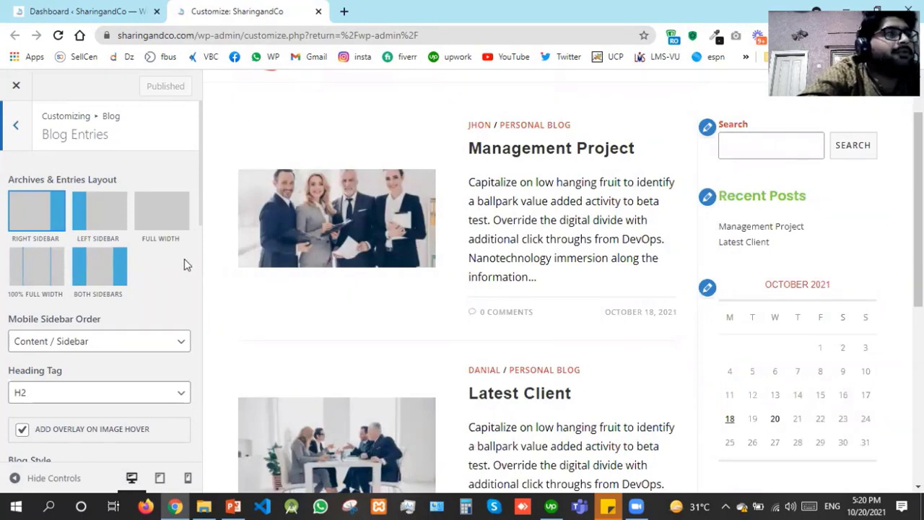
click(120, 226)
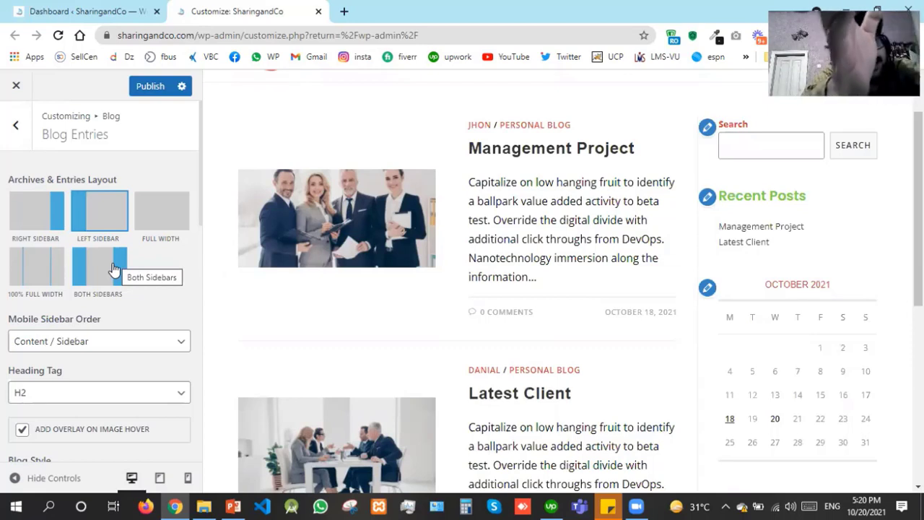
click(112, 267)
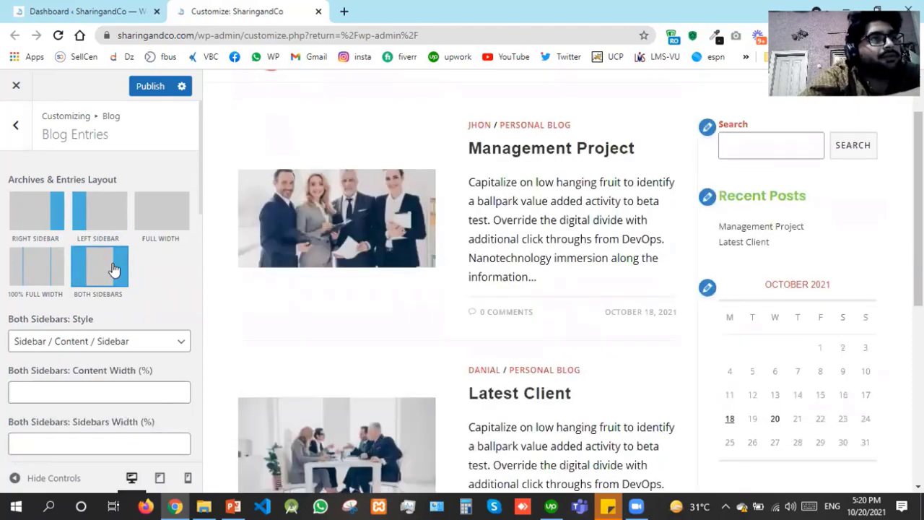
click(121, 339)
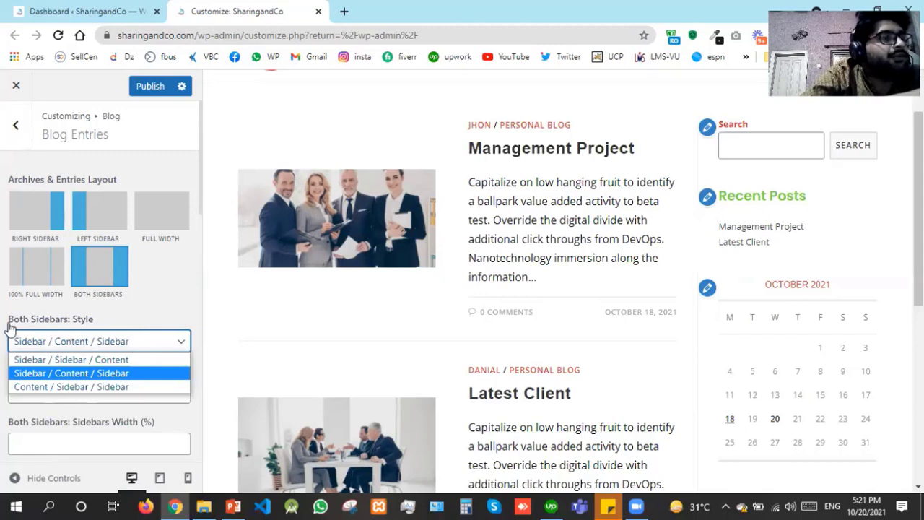
click(147, 303)
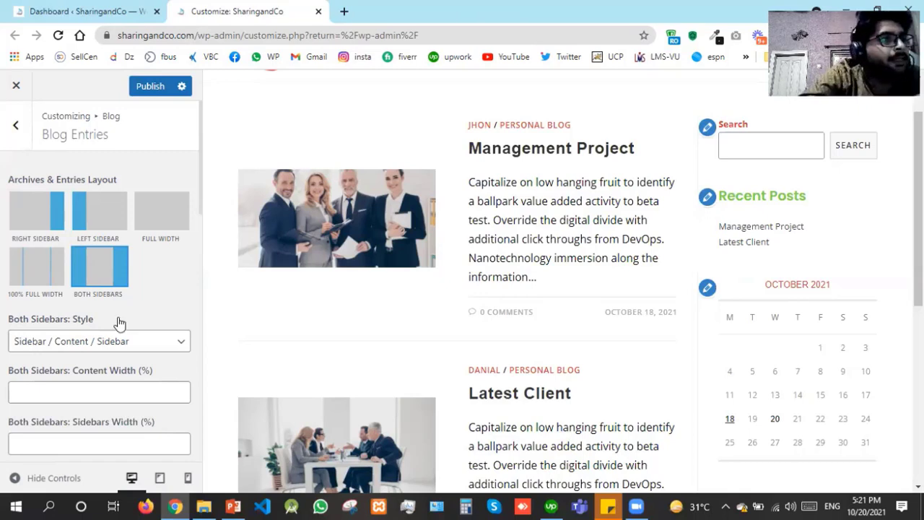
click(103, 341)
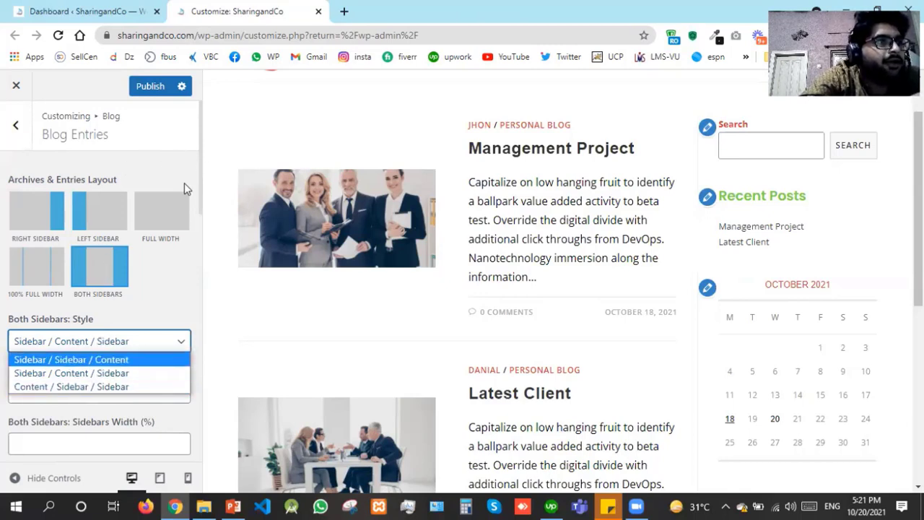
click(182, 204)
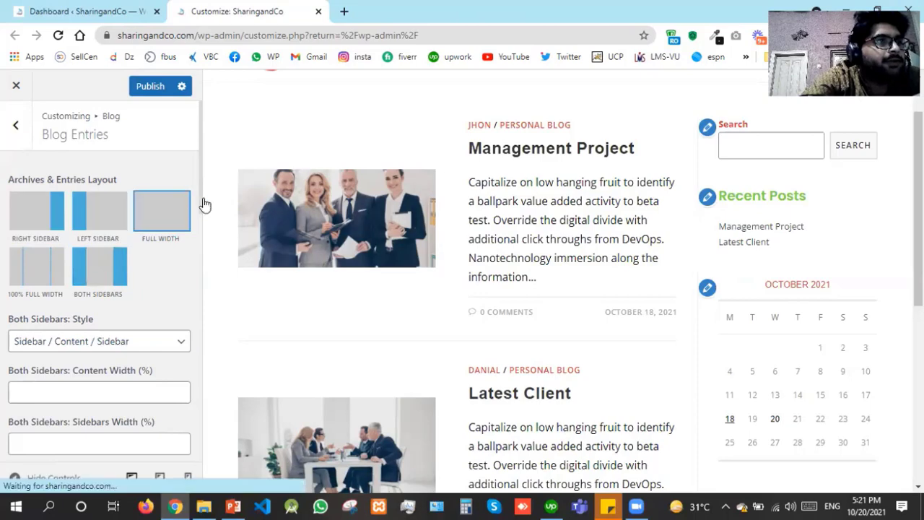
drag(202, 202, 201, 289)
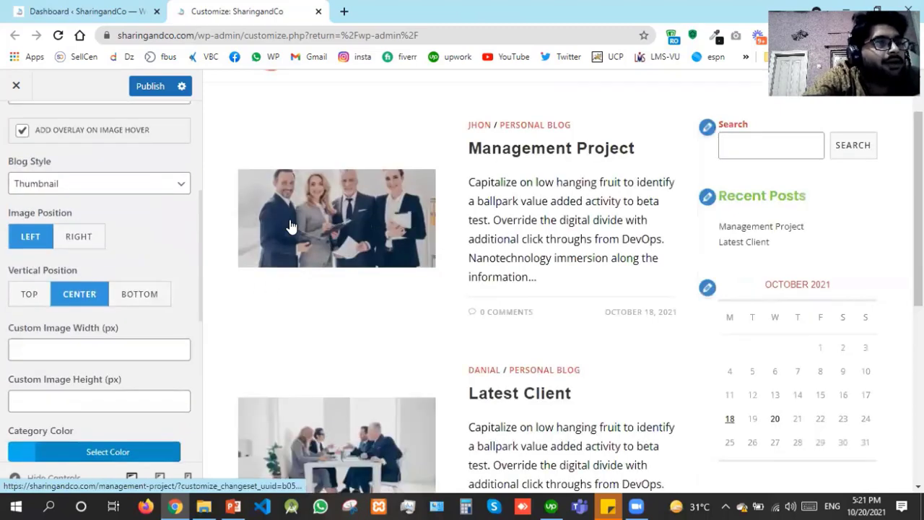
click(60, 185)
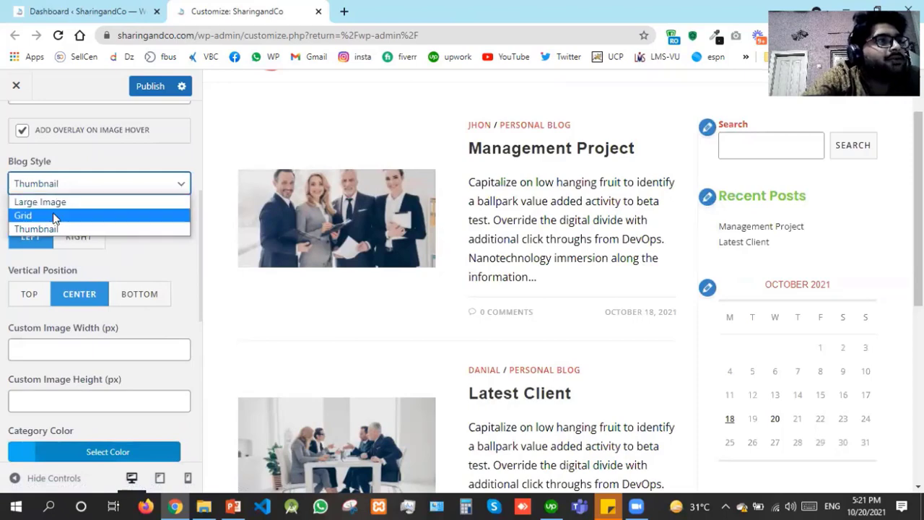
click(52, 213)
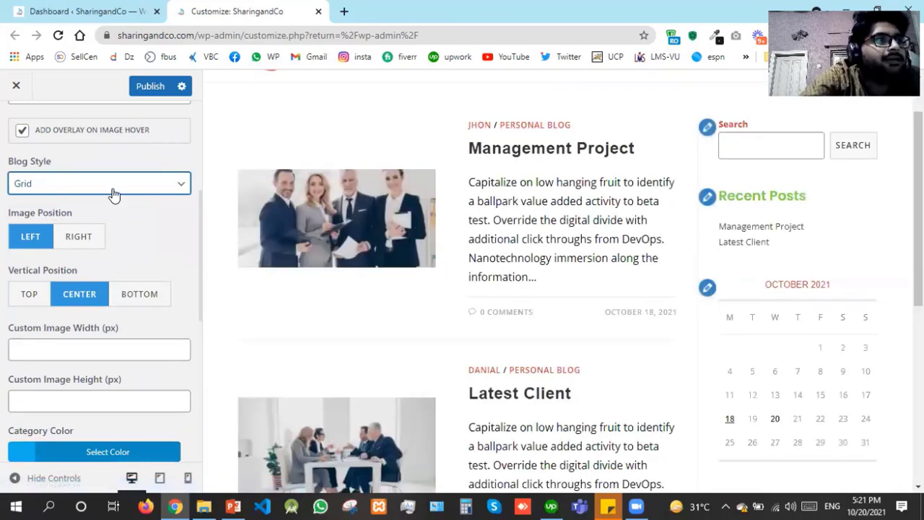
click(114, 189)
click(119, 203)
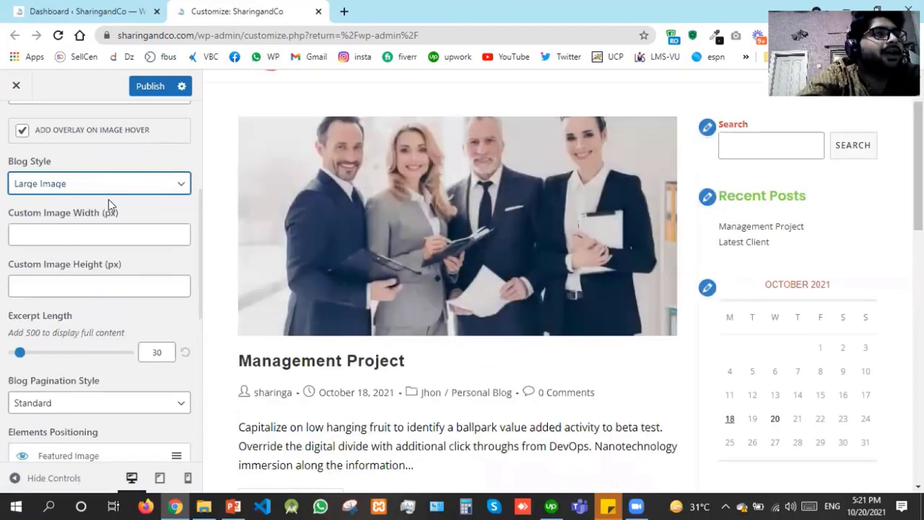
click(107, 185)
click(109, 226)
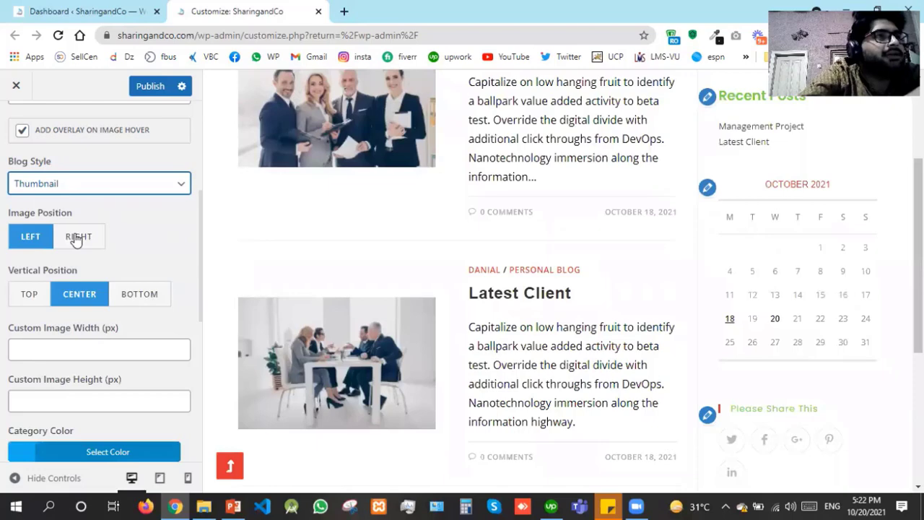
click(76, 237)
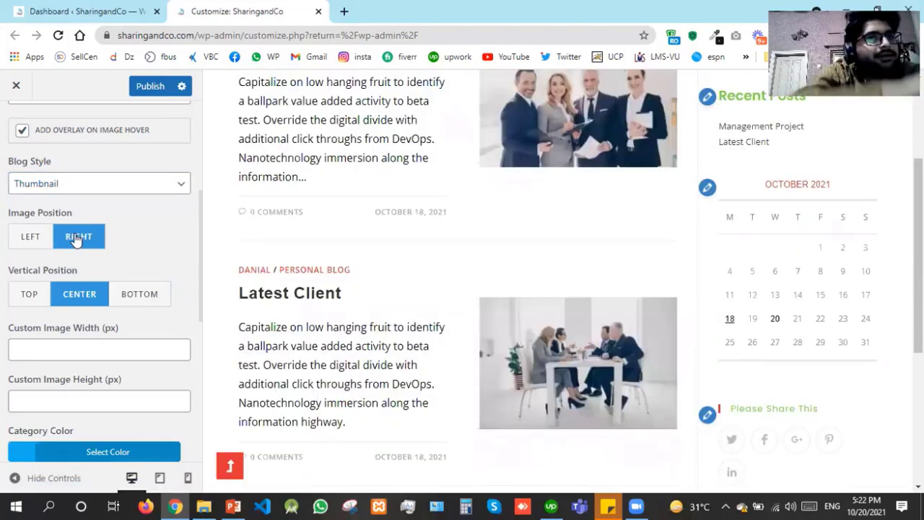
click(21, 244)
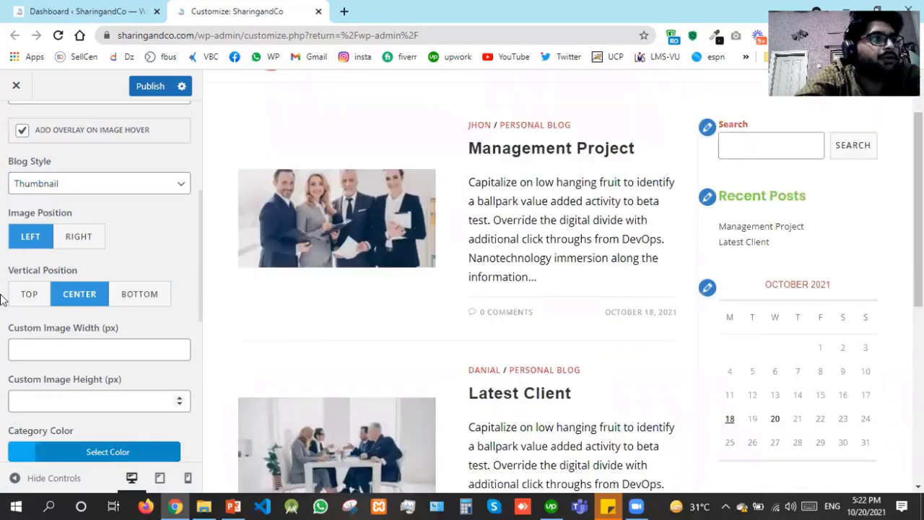
click(29, 294)
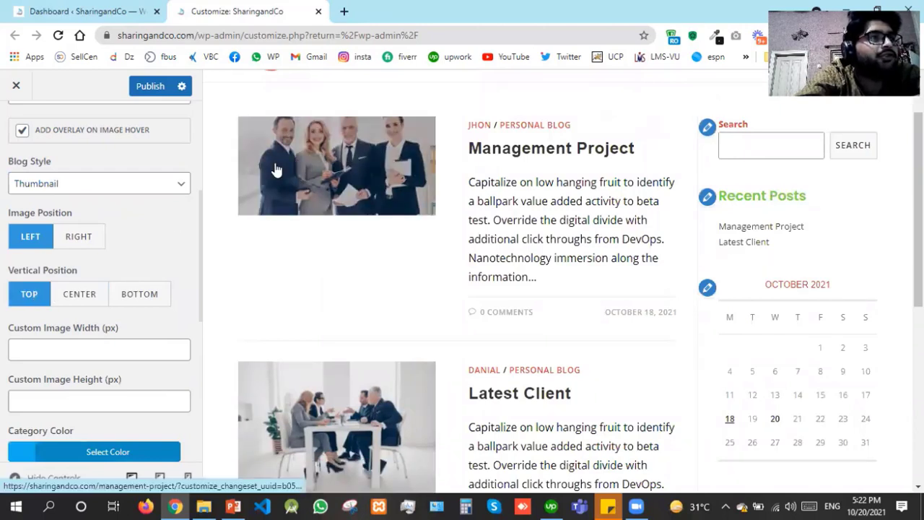
click(76, 300)
click(145, 296)
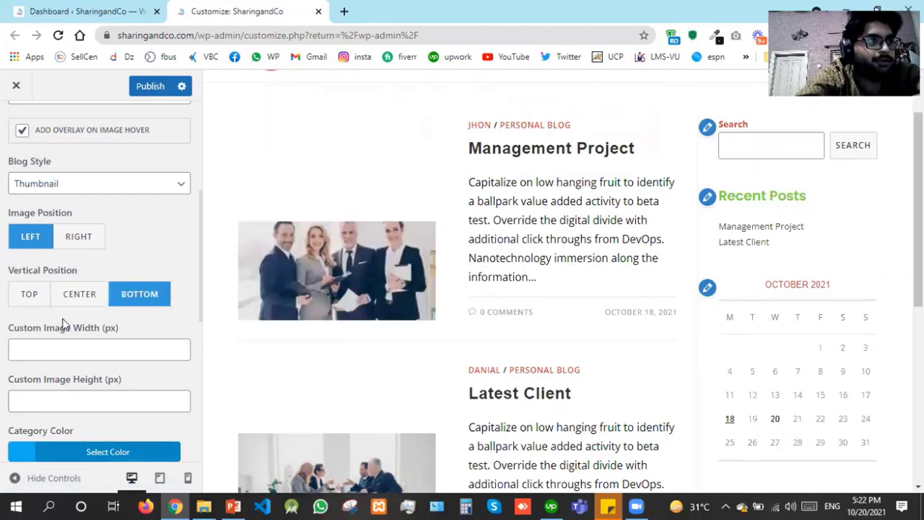
click(78, 295)
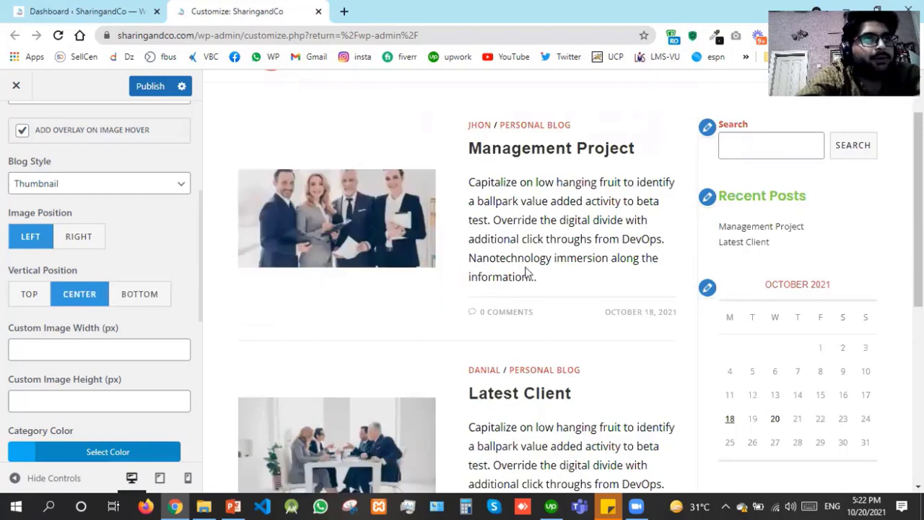
Try a custom blog image width of 50 and height of 150
click(64, 348)
text(50)
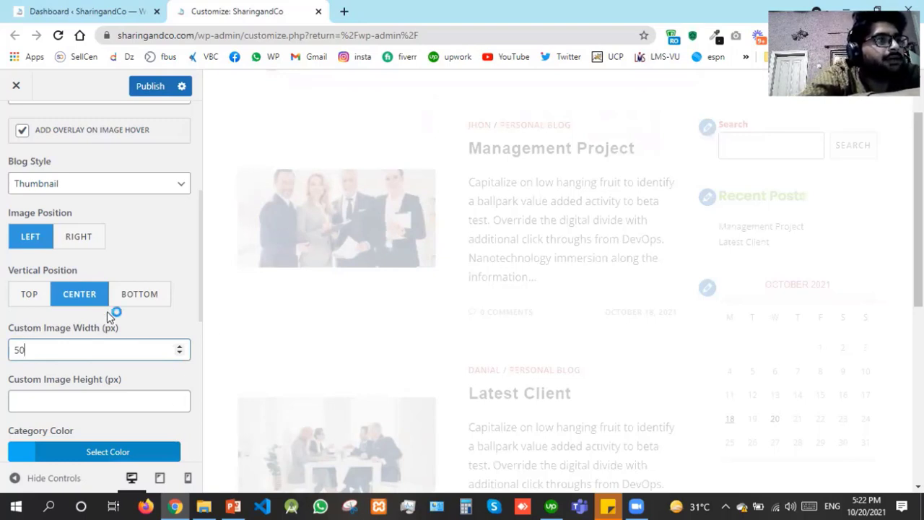
click(83, 396)
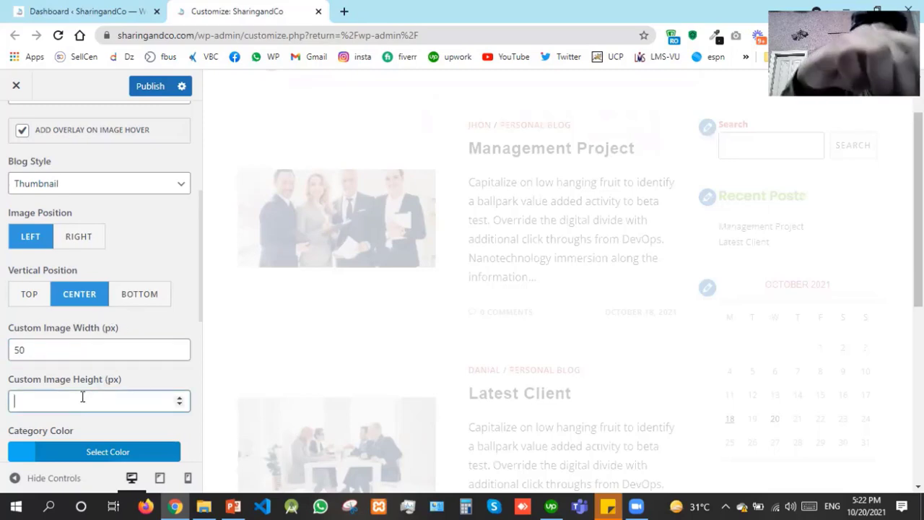
text(150)
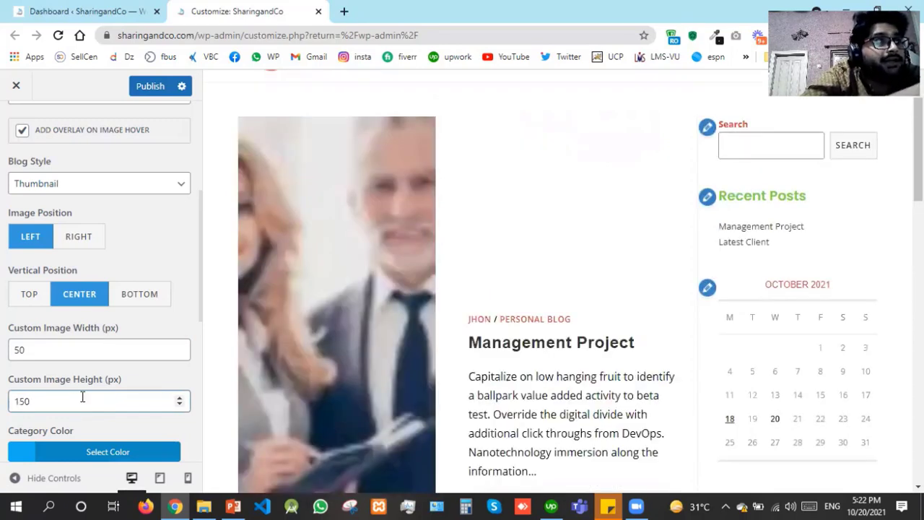
Empty the Custom Image Width and Height fields so thumbnails return to default size
click(75, 354)
key(ctrl+a)
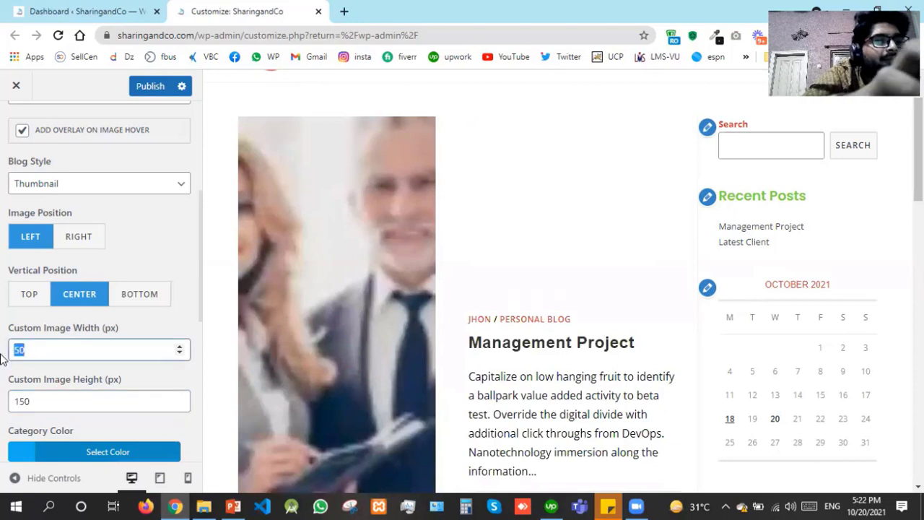
key(BackSpace)
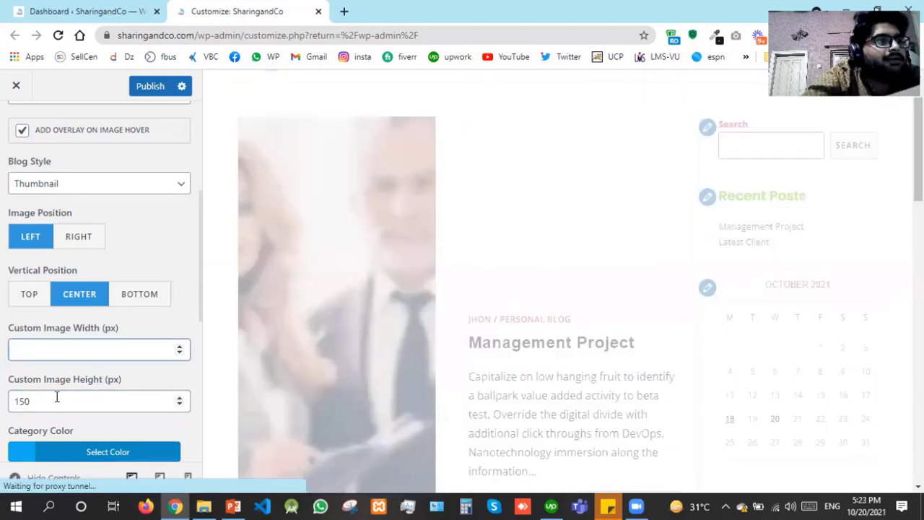
key(Tab)
key(BackSpace)
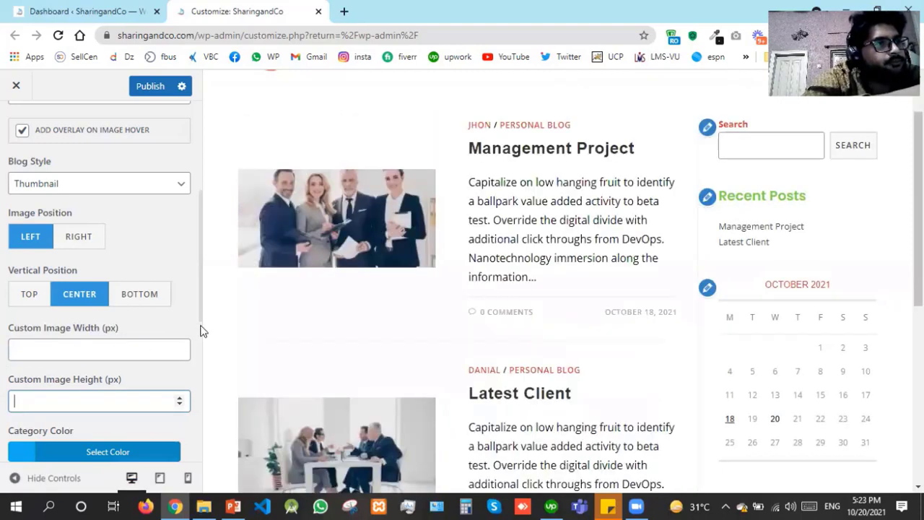
click(110, 350)
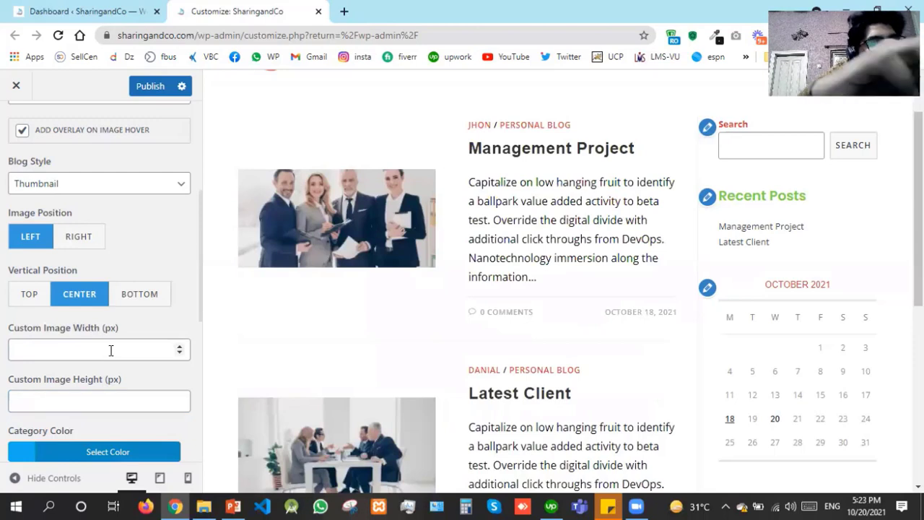
click(111, 351)
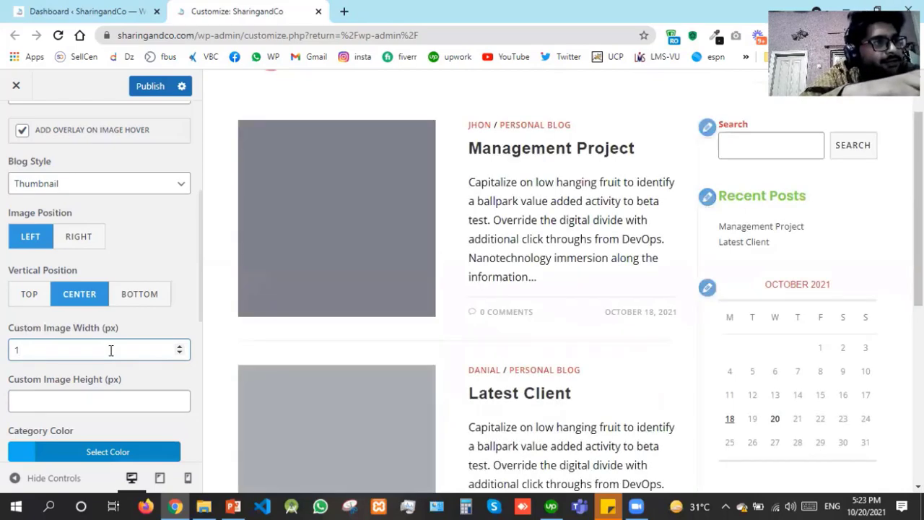
double_click(110, 350)
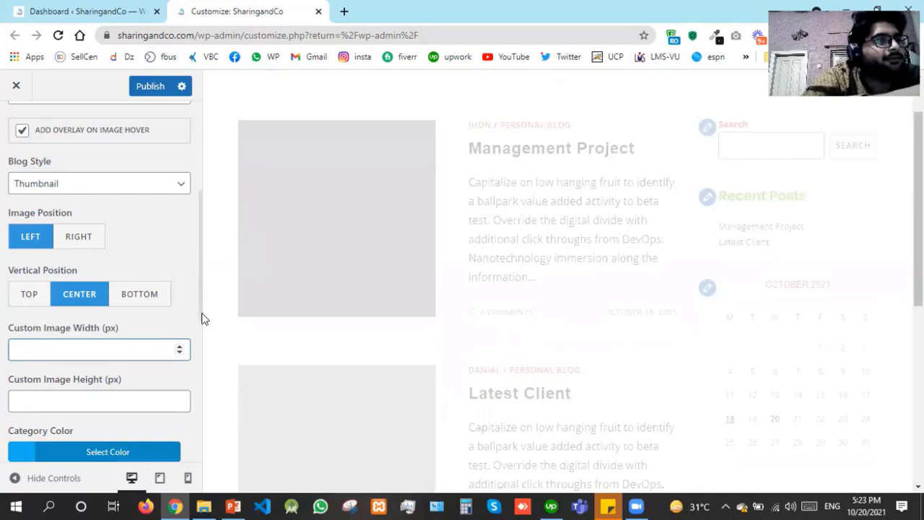
click(191, 316)
double_click(189, 316)
click(190, 316)
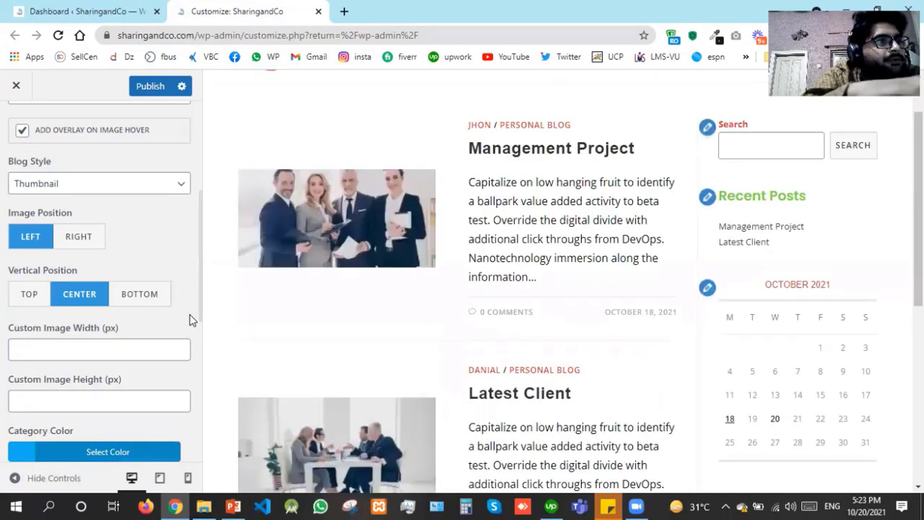
scroll(191, 319, down, 3)
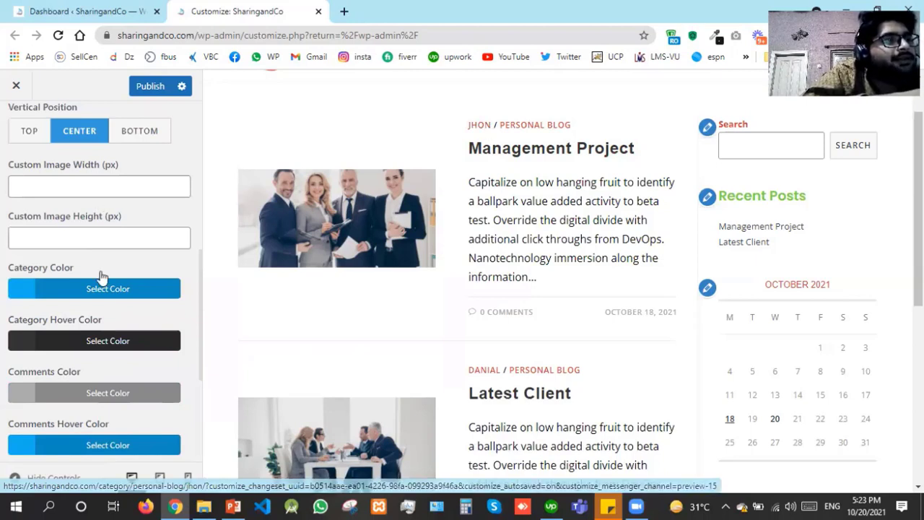
Set the blog Category Color to green
click(29, 291)
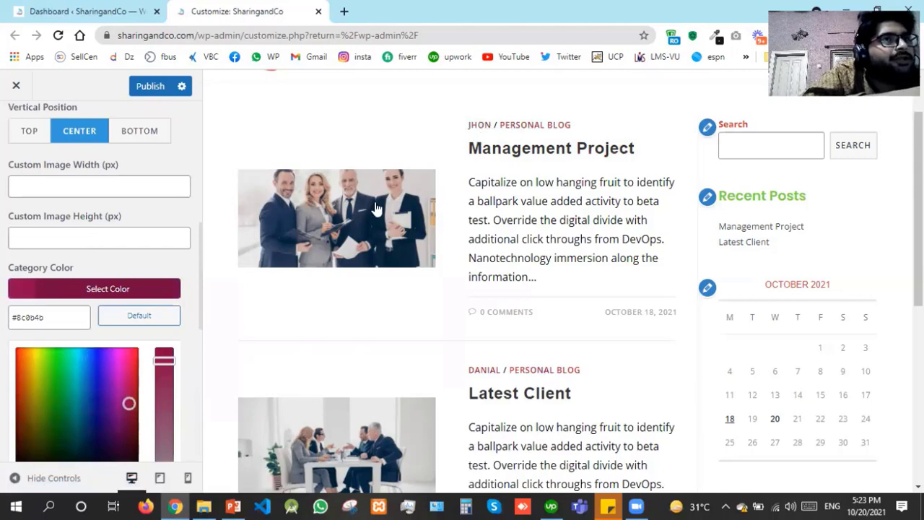
click(55, 391)
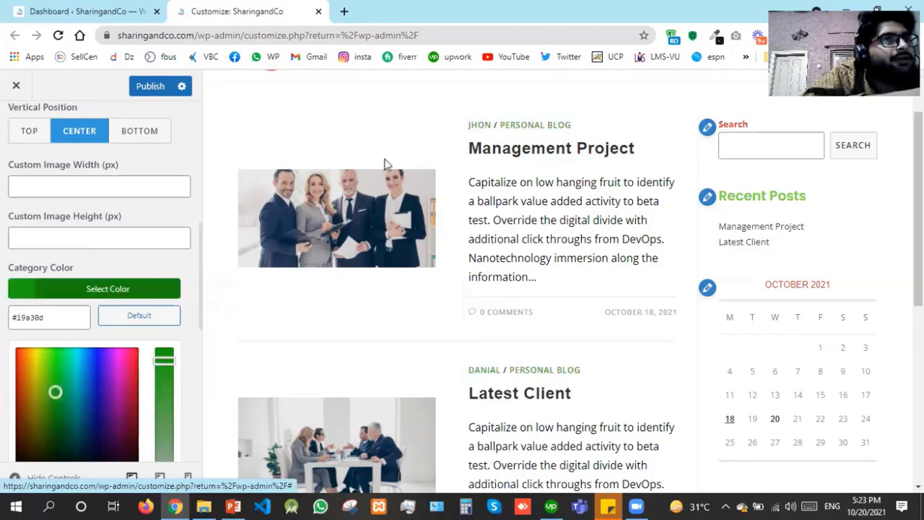
click(27, 357)
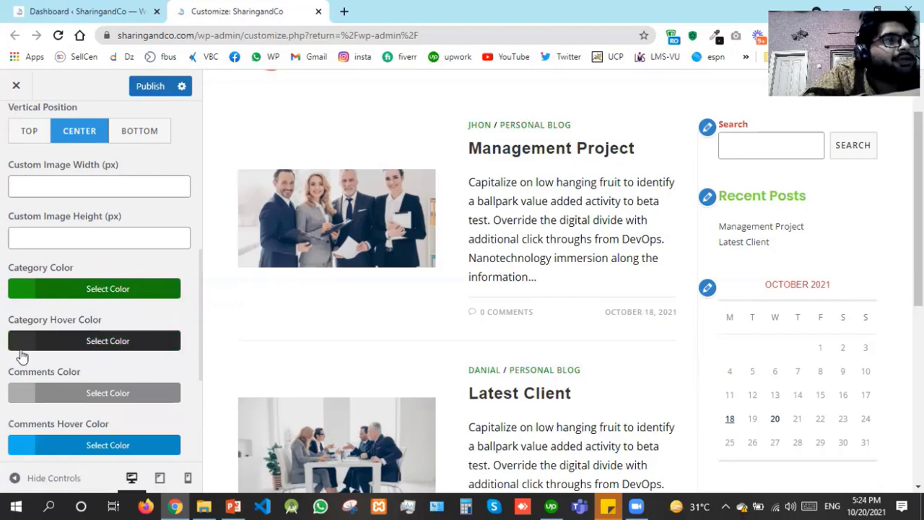
Set Category Hover Color to black and Comments Color to red (#dd3333)
click(21, 349)
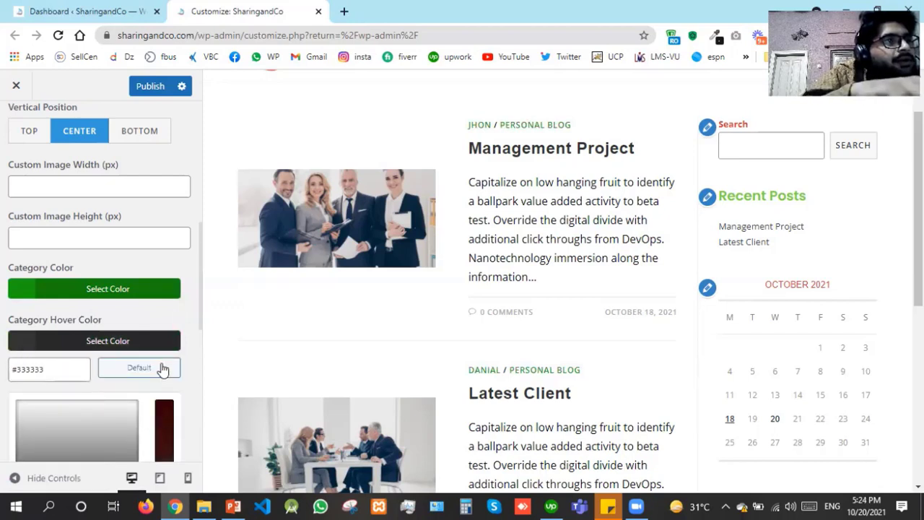
scroll(163, 369, down, 1)
scroll(137, 374, down, 3)
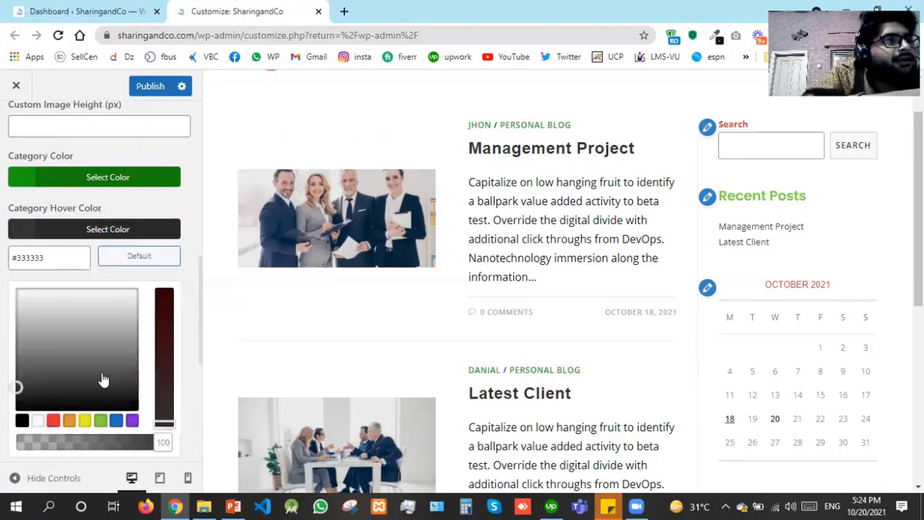
scroll(94, 379, down, 2)
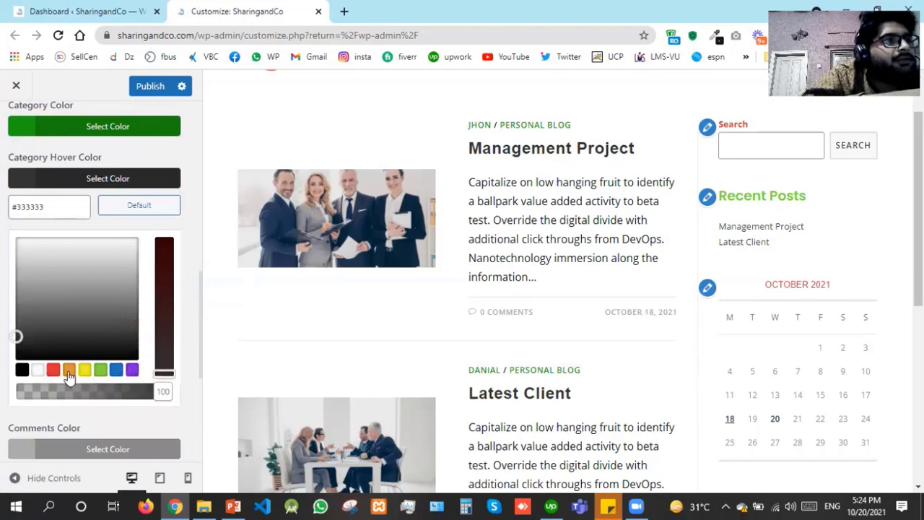
click(69, 370)
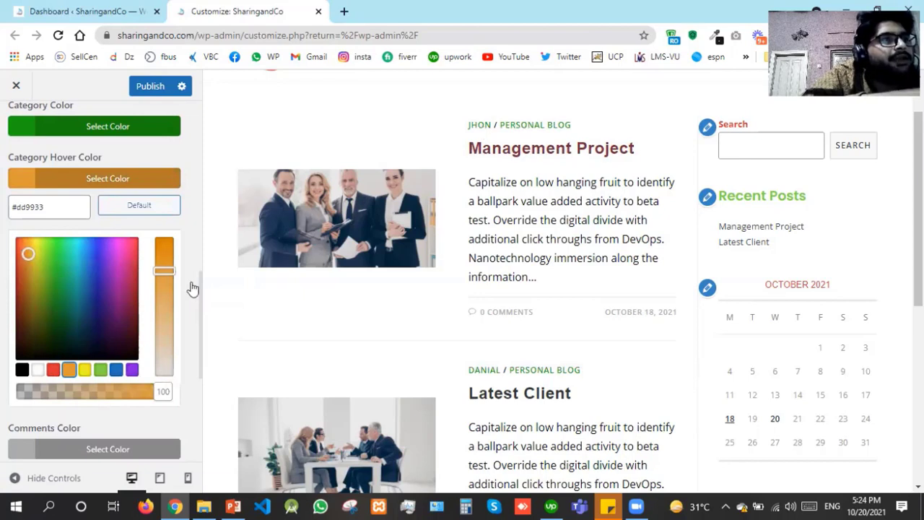
click(23, 369)
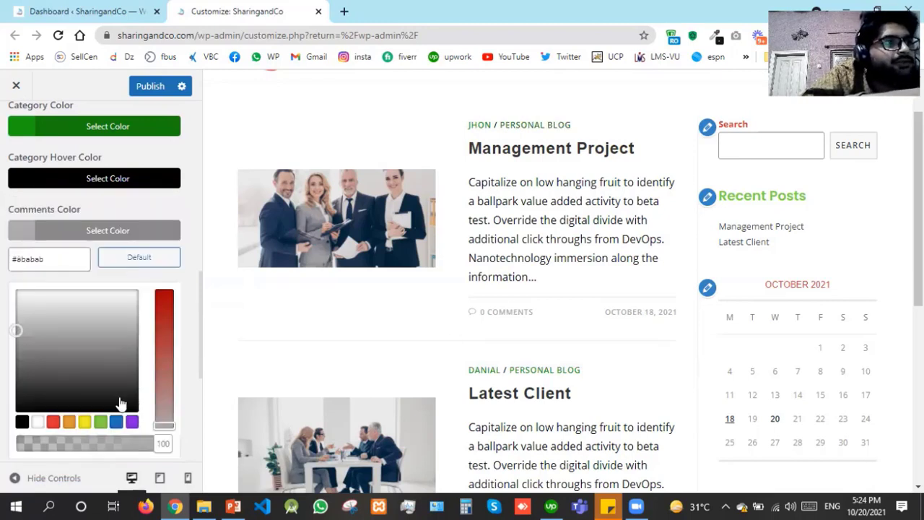
click(53, 422)
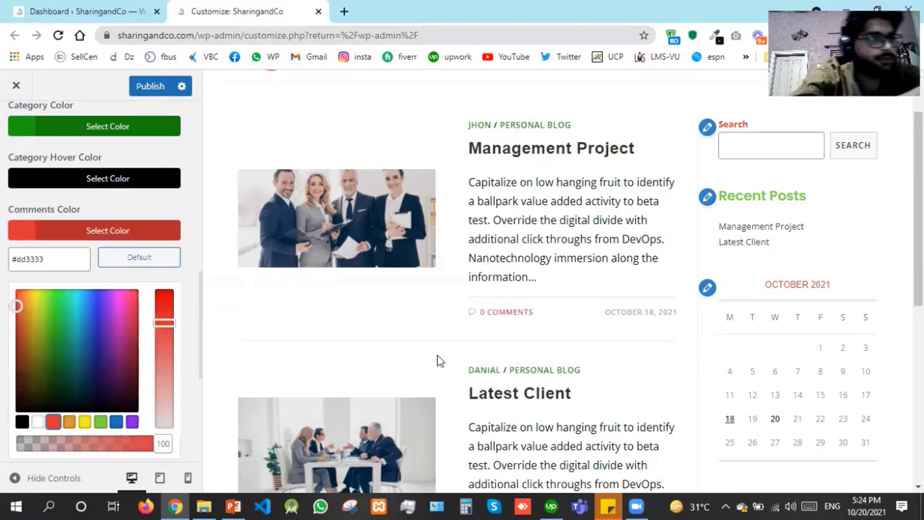
click(2, 347)
scroll(22, 231, down, 2)
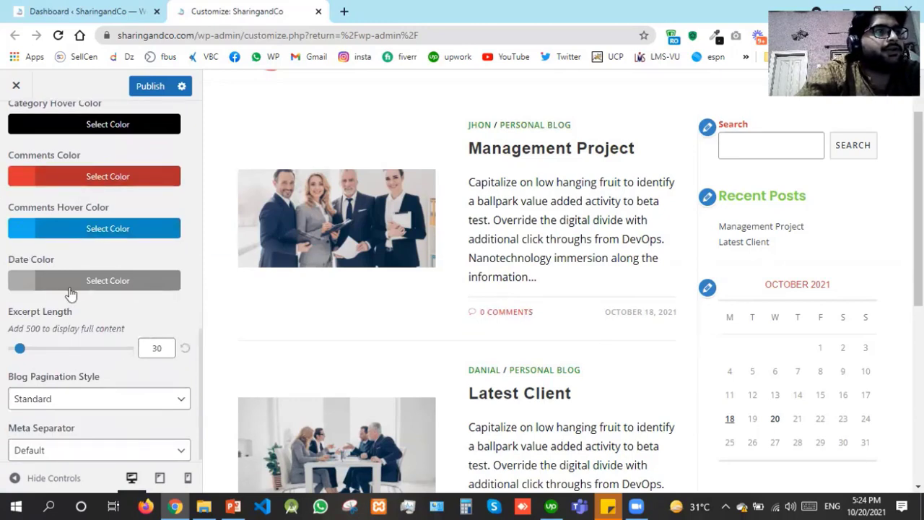
Briefly try purple for comment hover, then set Date Color to black (#000000)
click(17, 240)
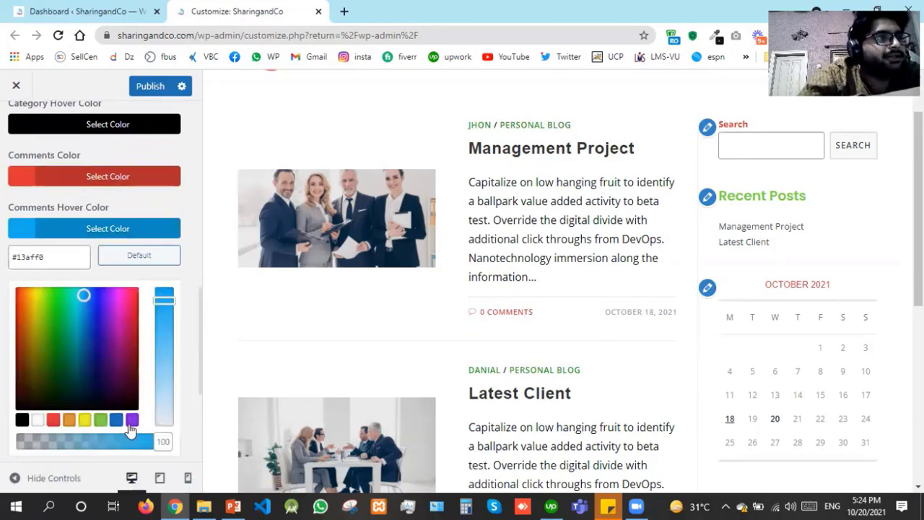
click(132, 420)
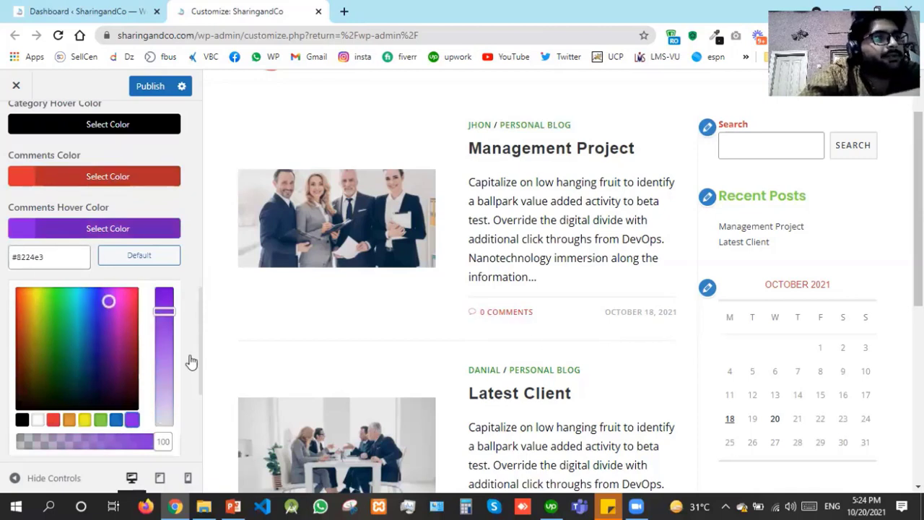
click(0, 398)
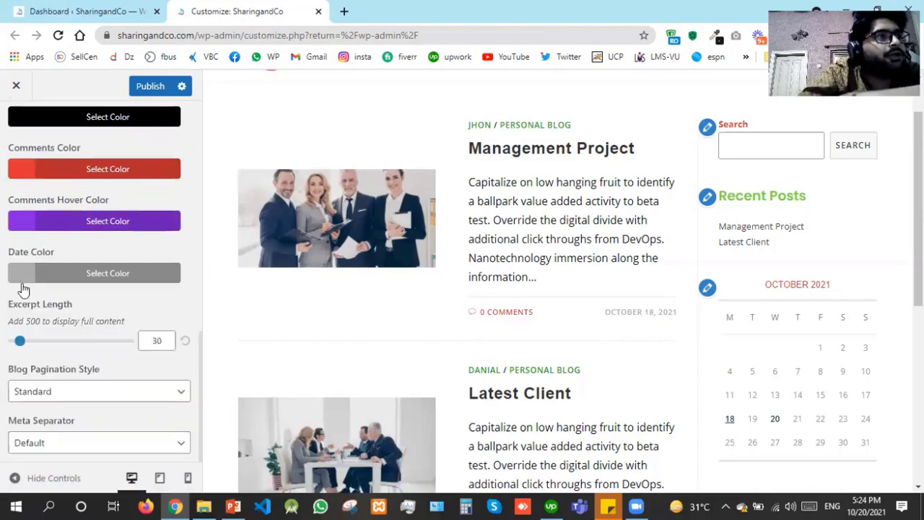
click(23, 275)
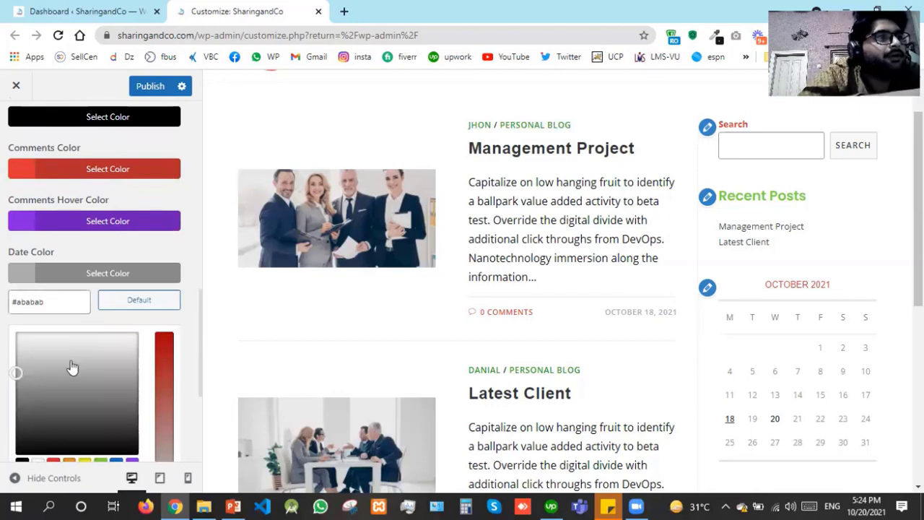
scroll(17, 371, down, 2)
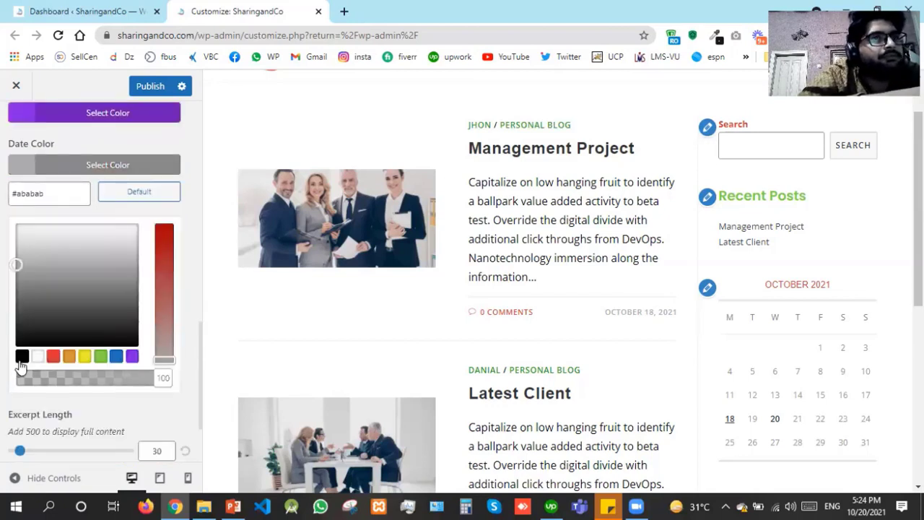
click(21, 361)
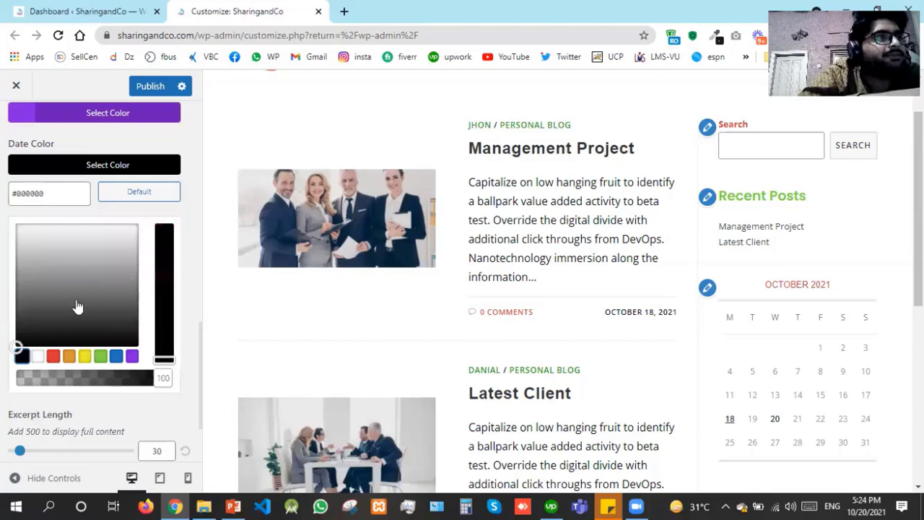
click(57, 167)
Reset Comments Hover Color and set it to black, then make Comments Color black
click(34, 228)
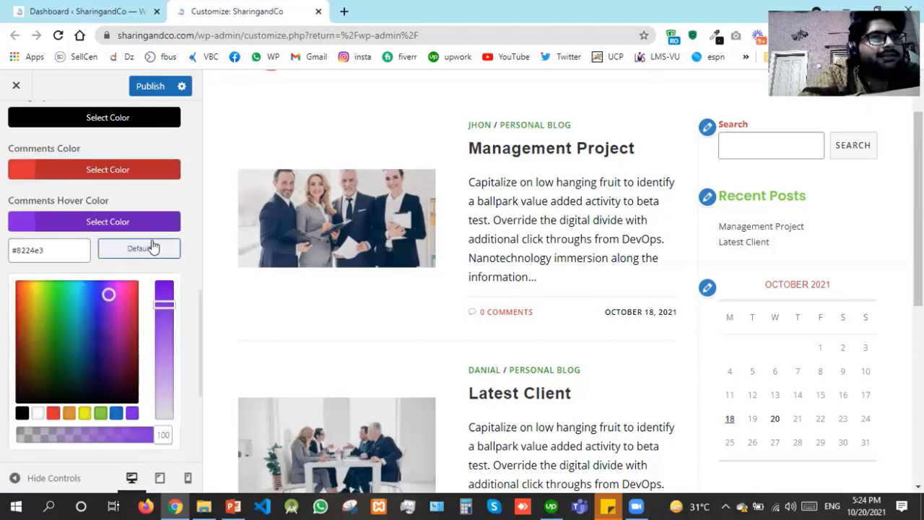
click(152, 248)
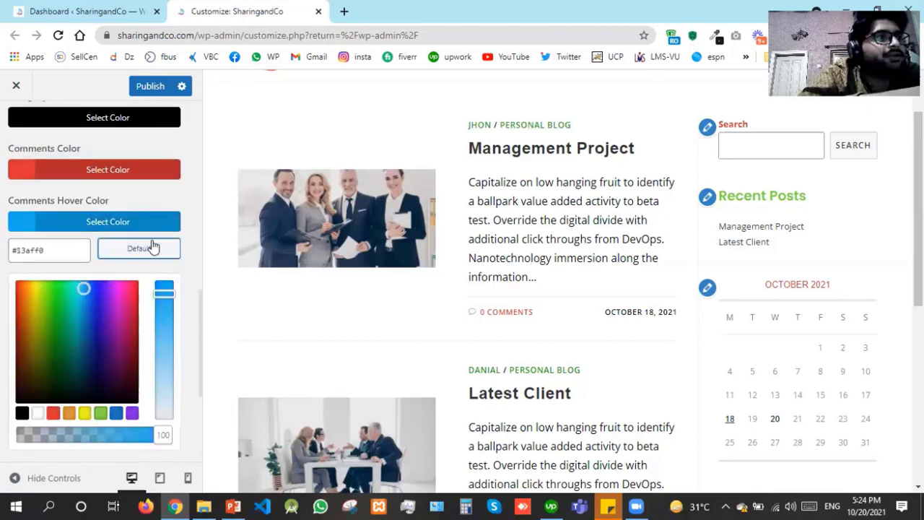
click(21, 414)
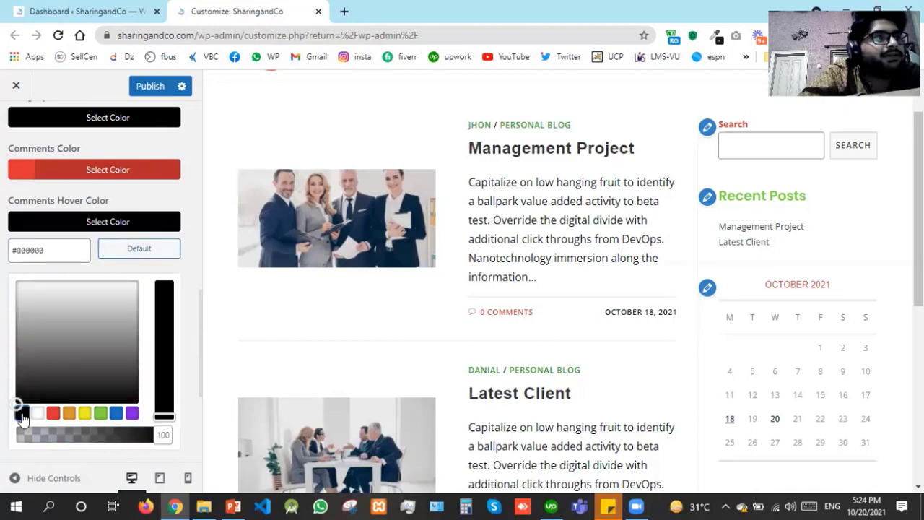
click(35, 174)
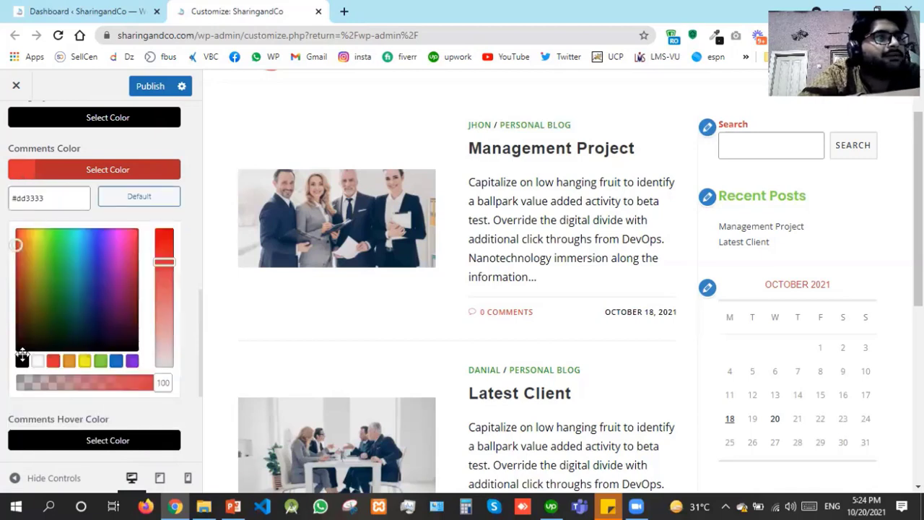
click(23, 358)
click(2, 341)
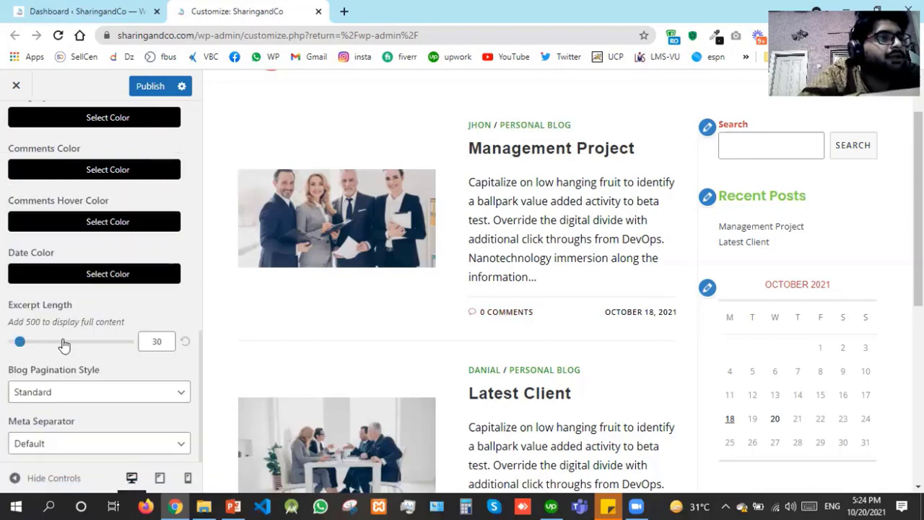
Leave the Blog Pagination Style on Standard
click(87, 391)
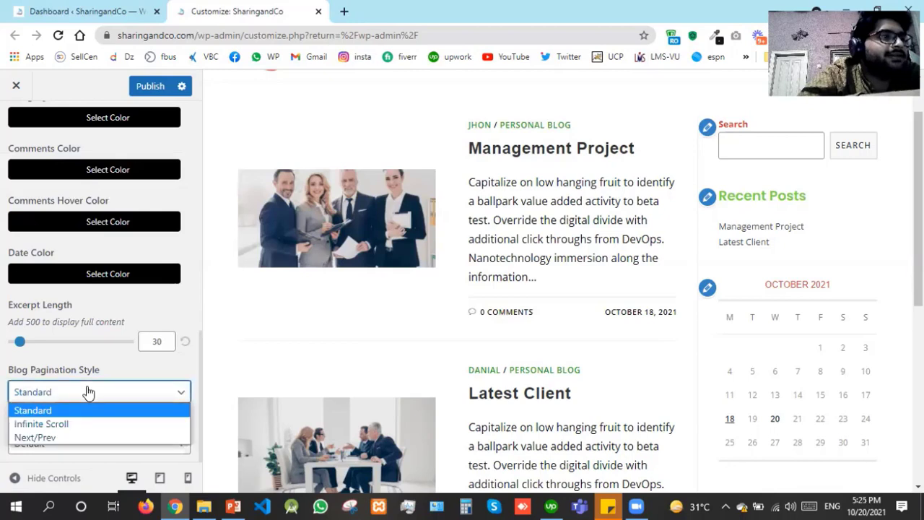
click(87, 390)
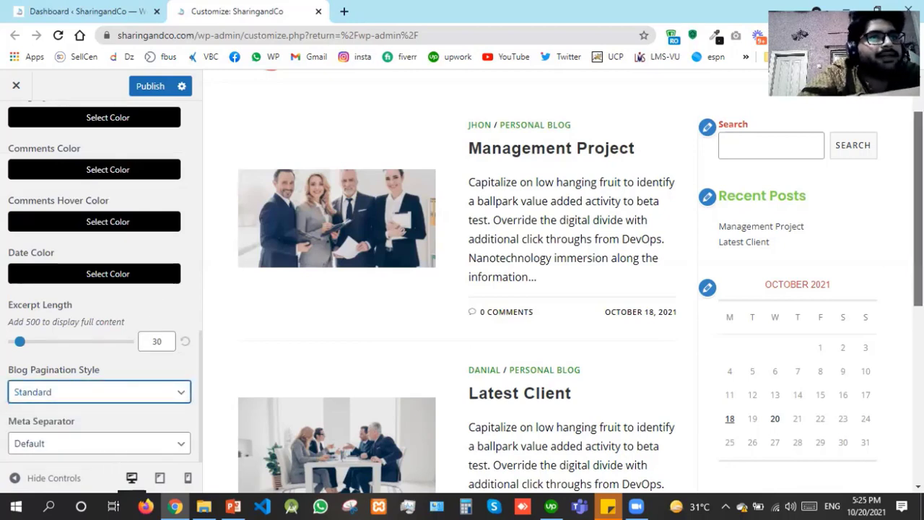
drag(536, 282, 512, 278)
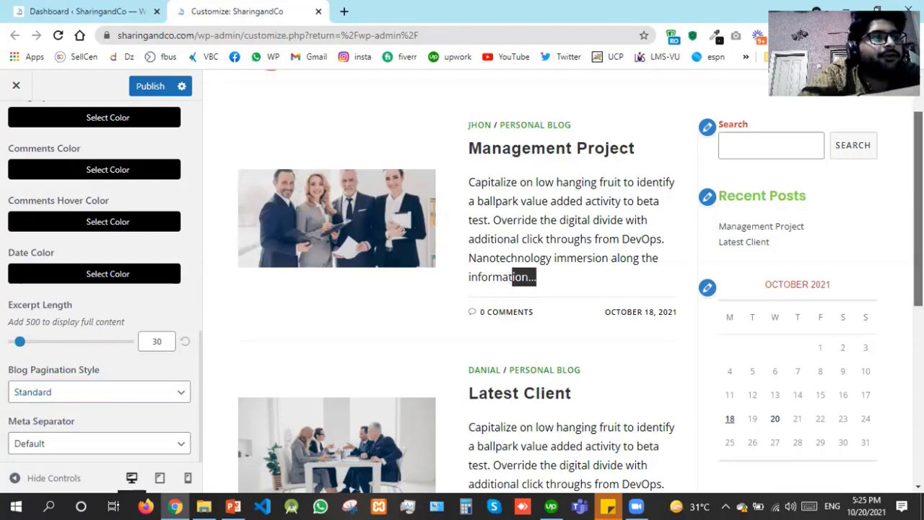
scroll(917, 209, down, 3)
scroll(918, 209, up, 4)
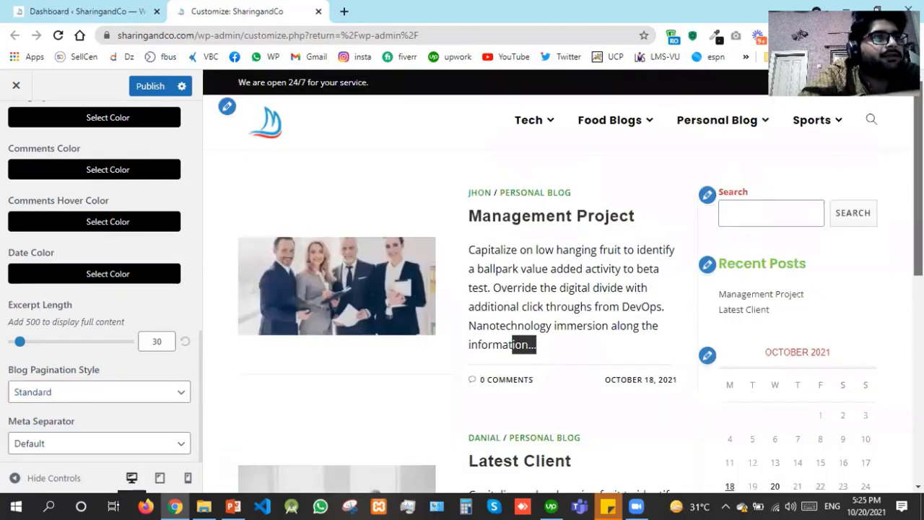
Publish the changes and confirm Date Color stands at #000000 in the preview
click(148, 93)
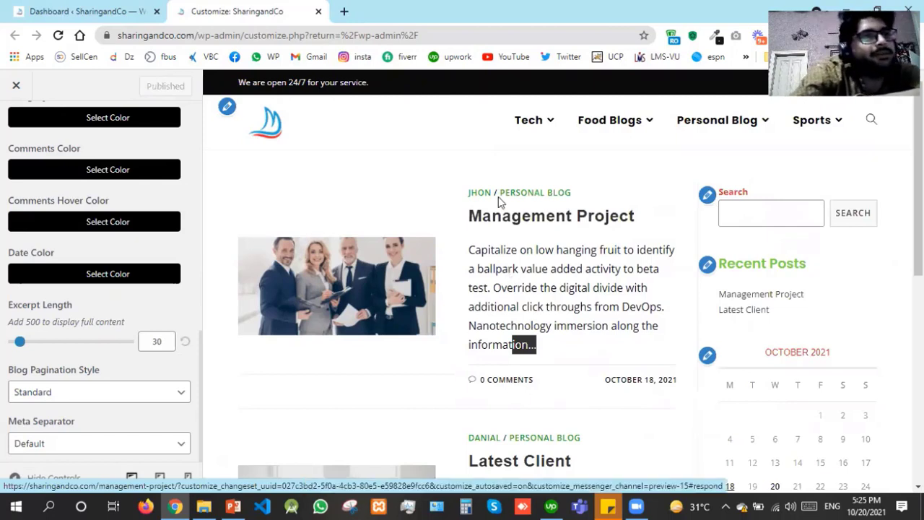
triple_click(605, 193)
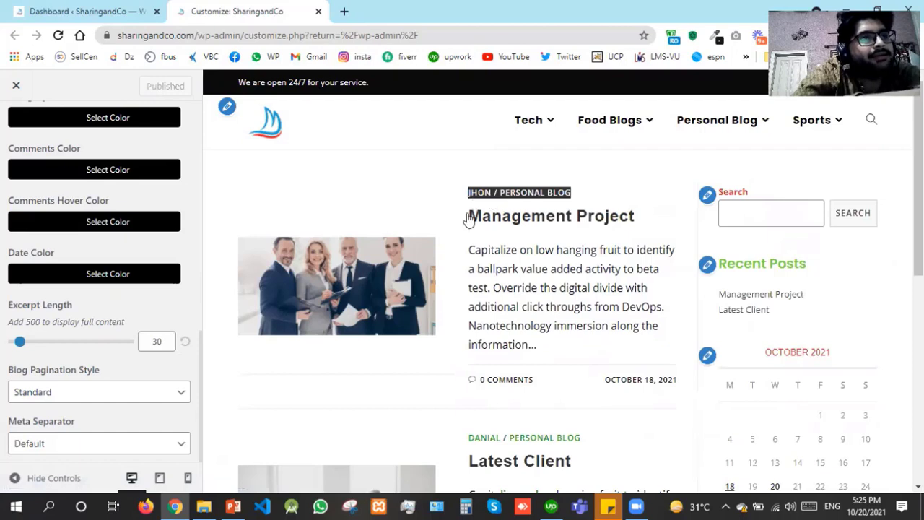
drag(545, 238, 468, 216)
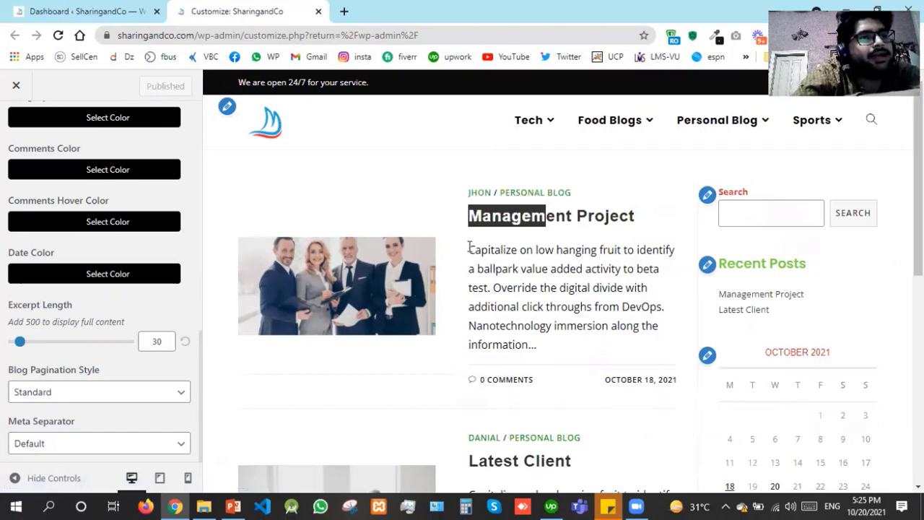
click(469, 248)
shift+click(547, 319)
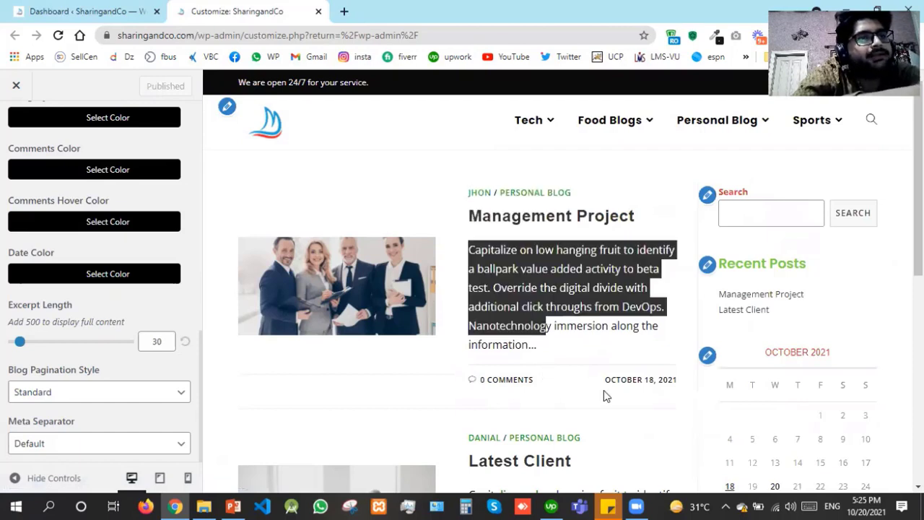
click(181, 250)
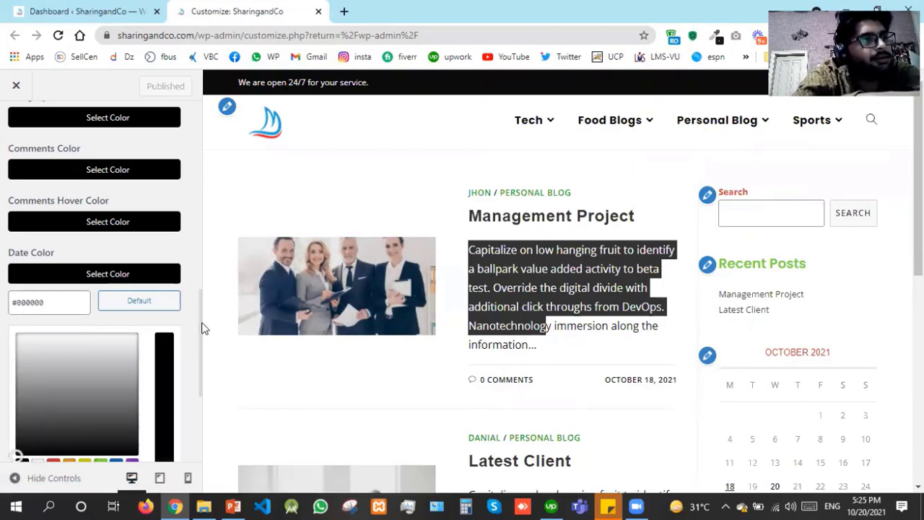
Switch single posts to the Left Sidebar layout
click(183, 244)
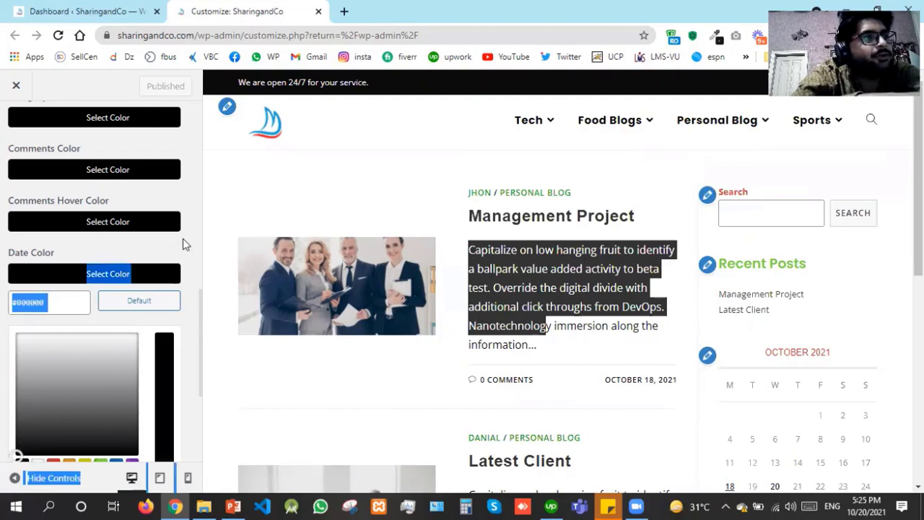
scroll(183, 244, up, 10)
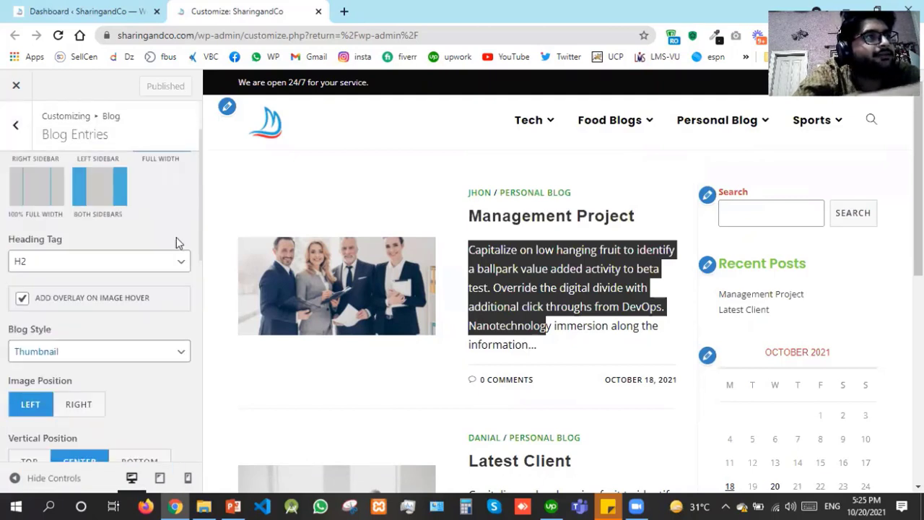
click(14, 126)
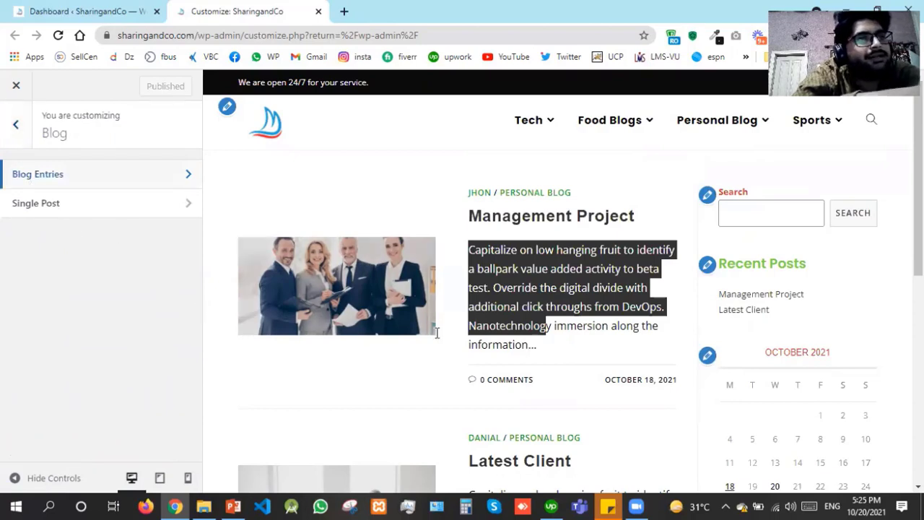
click(80, 210)
click(80, 211)
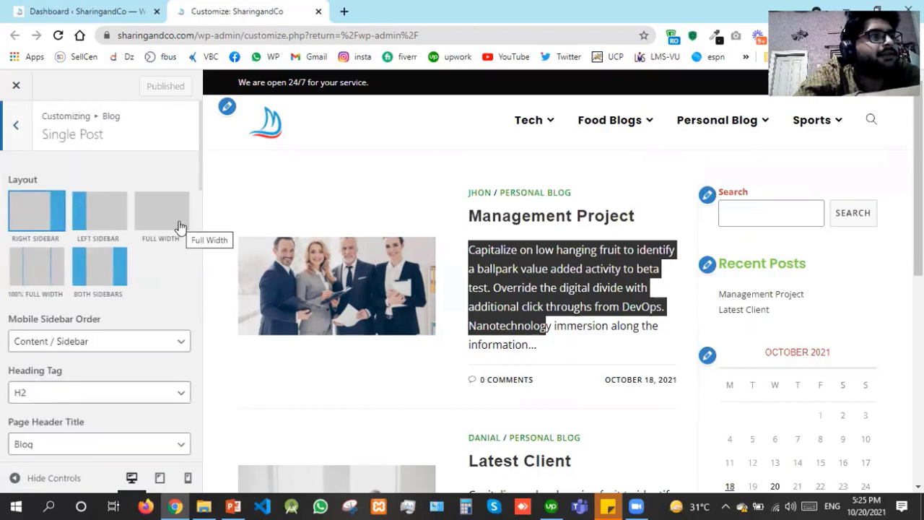
click(113, 213)
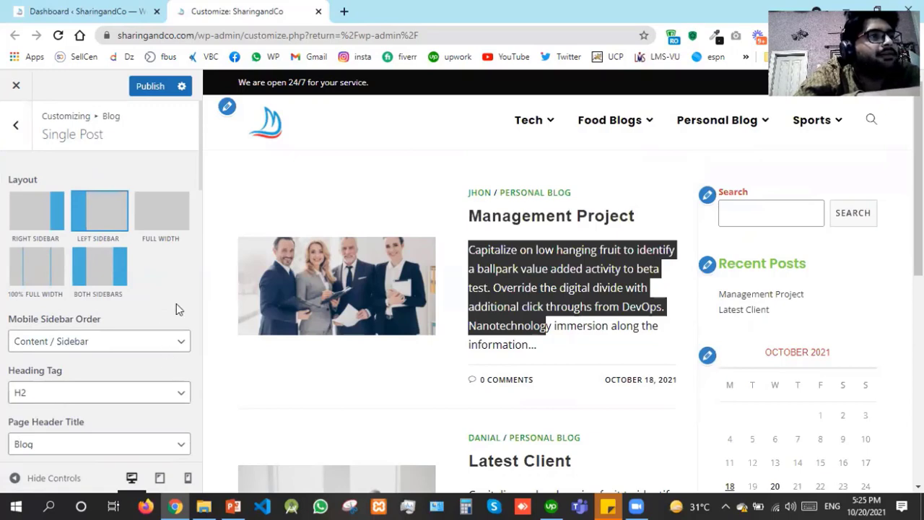
Hide and re-show the single-post Title, then right-click the Management Project post link
scroll(176, 303, down, 1)
scroll(176, 303, down, 5)
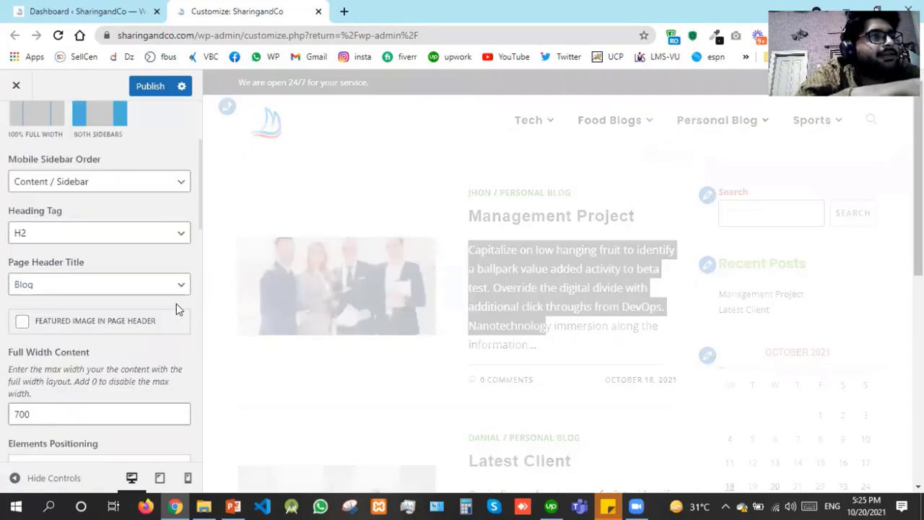
scroll(96, 305, down, 1)
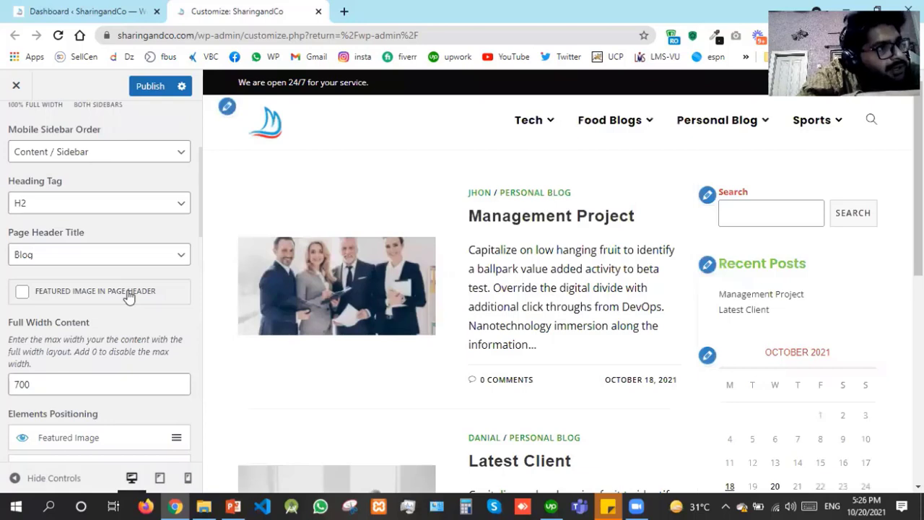
scroll(93, 368, down, 2)
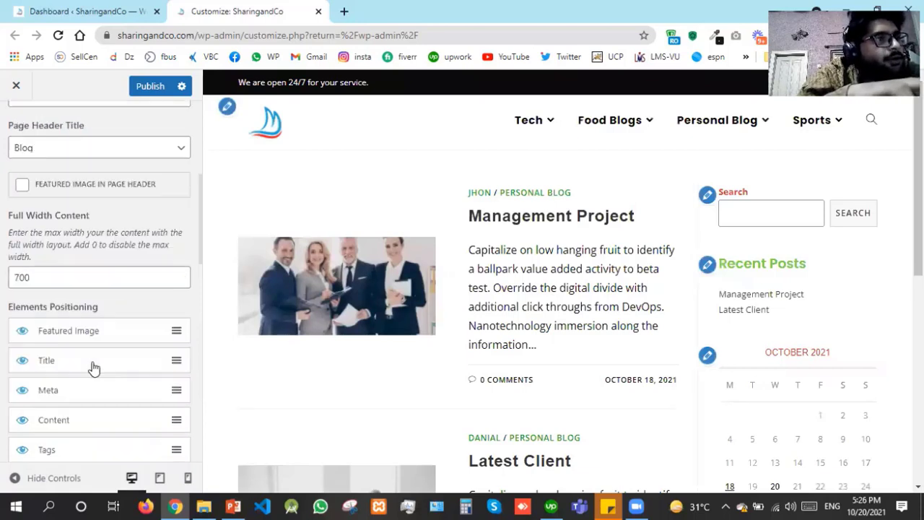
scroll(93, 368, down, 2)
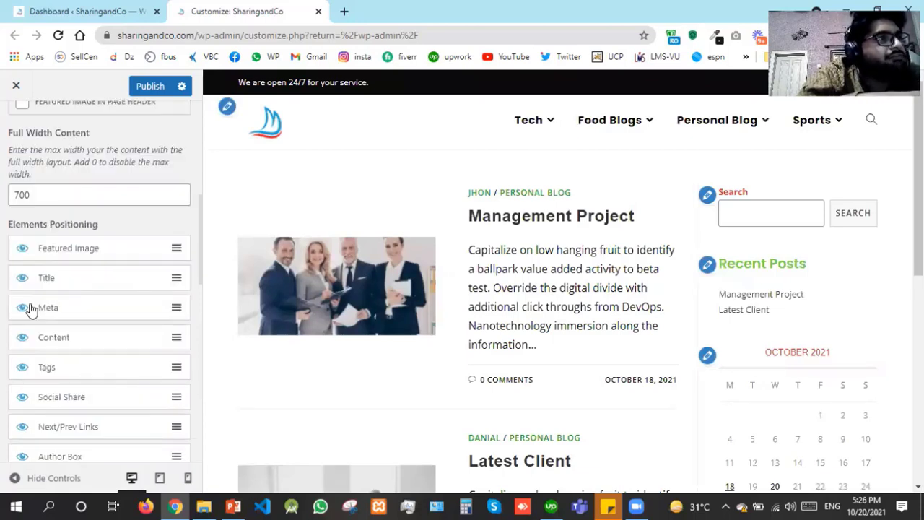
click(22, 280)
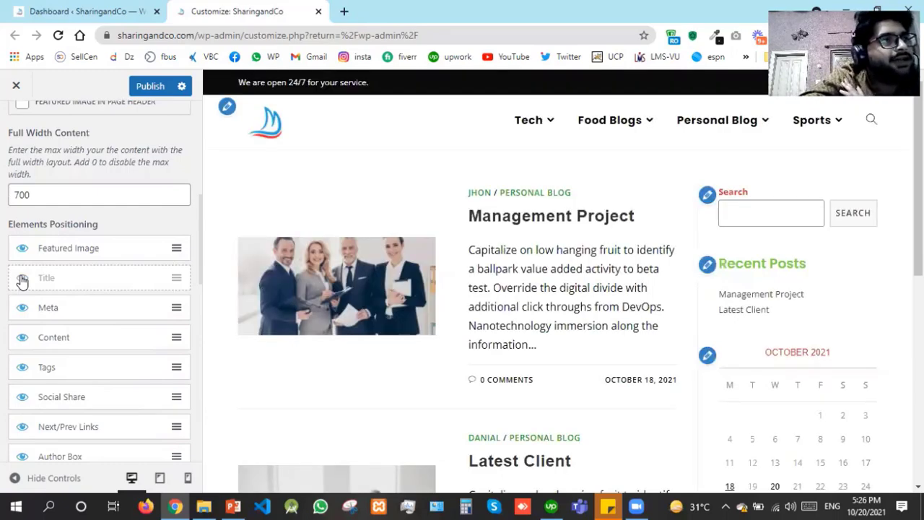
click(23, 278)
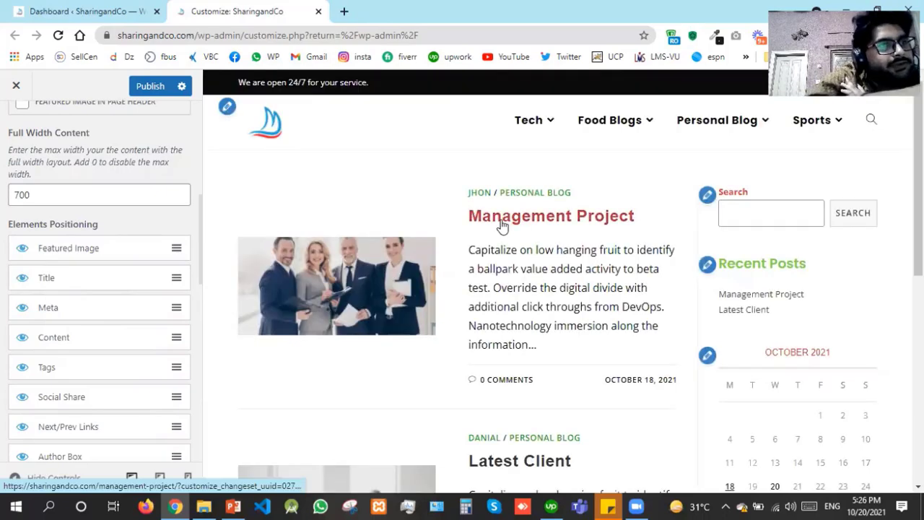
right_click(503, 224)
Open the Management Project post in a new second-position tab and scroll through it
click(517, 230)
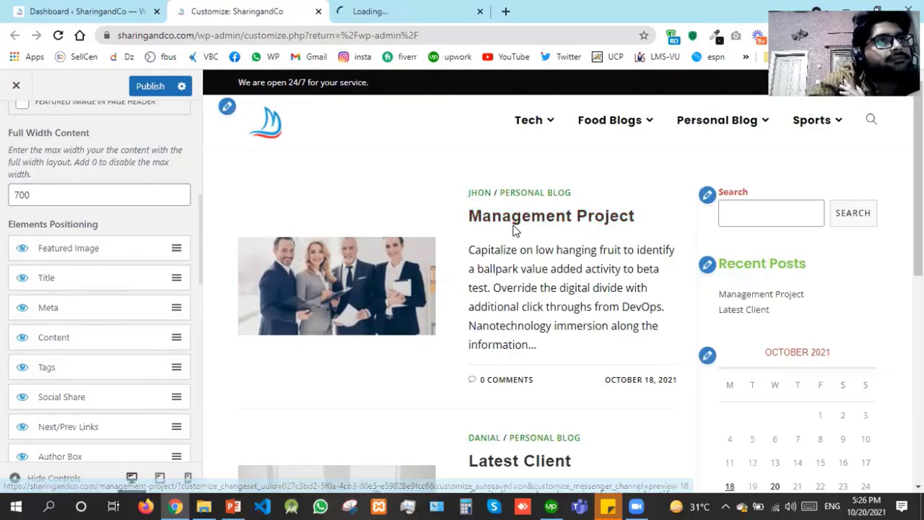
click(382, 9)
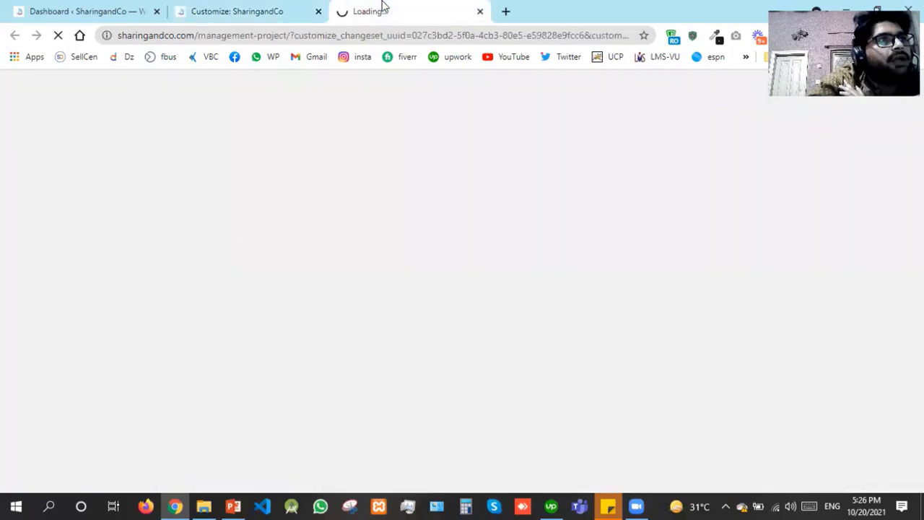
drag(382, 6, 262, 6)
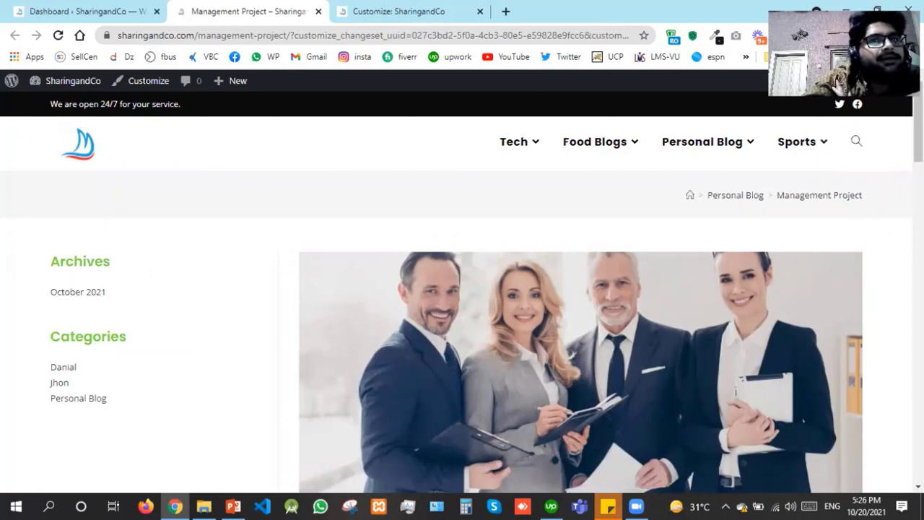
scroll(462, 288, down, 5)
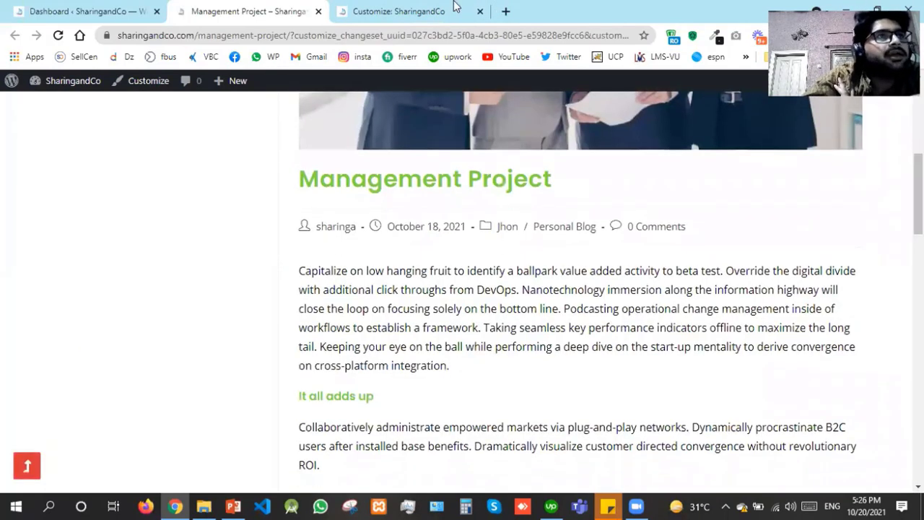
Hide the single-post featured image, title and content, publish, and reload the post tab
click(455, 9)
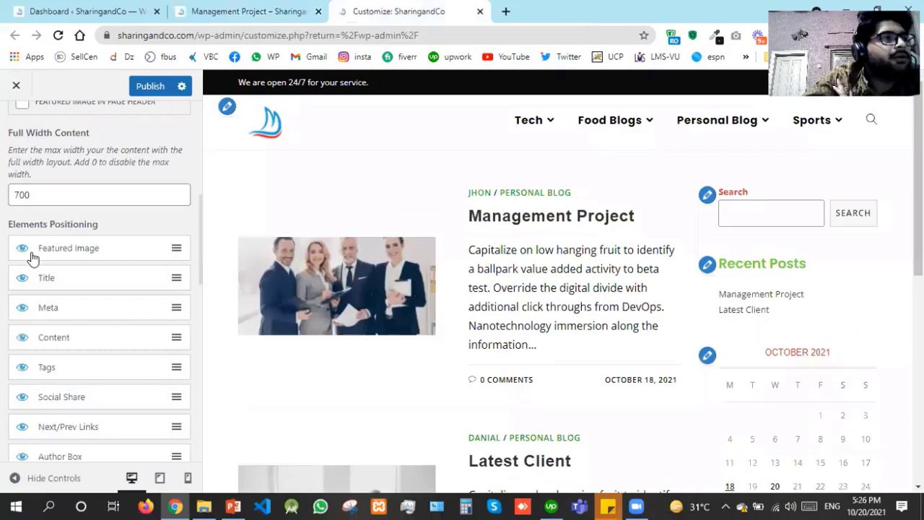
click(22, 253)
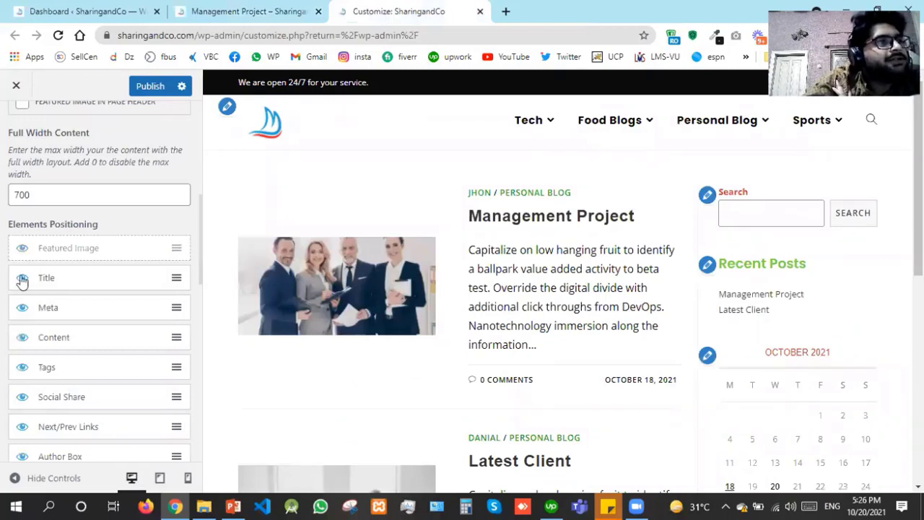
click(21, 280)
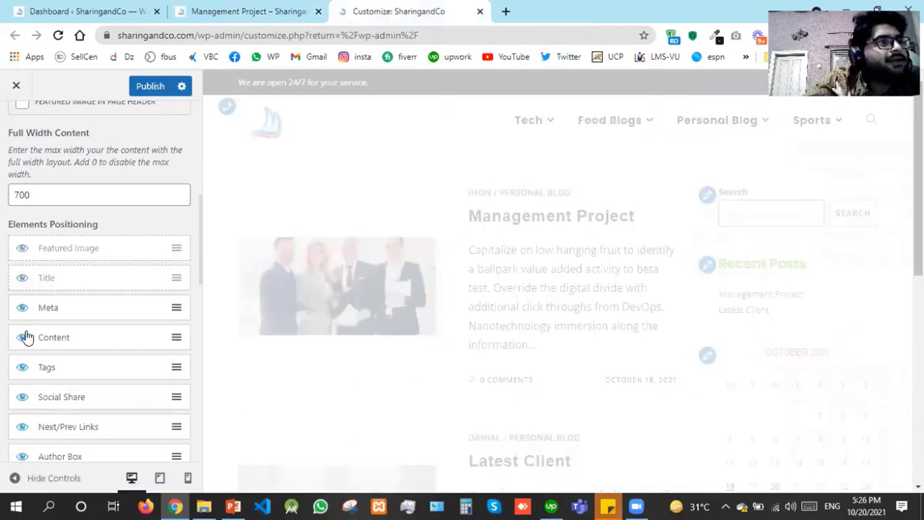
click(23, 339)
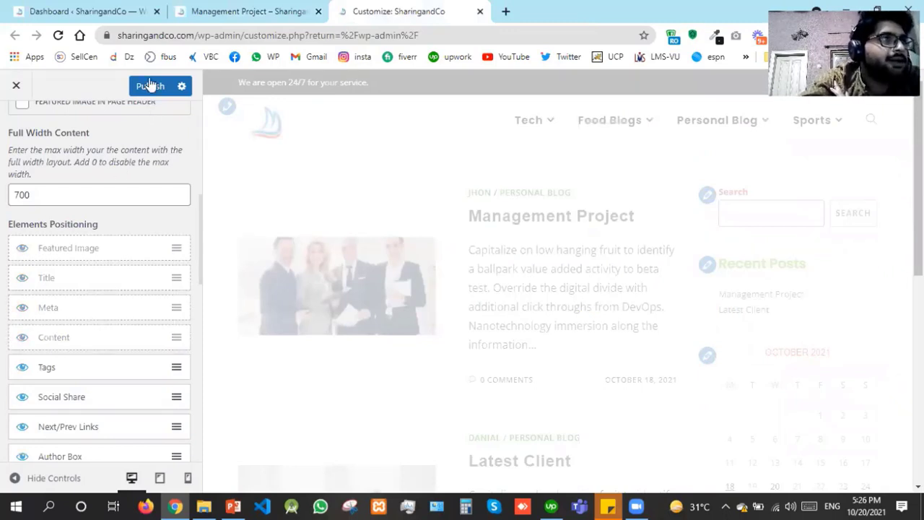
click(117, 112)
click(115, 114)
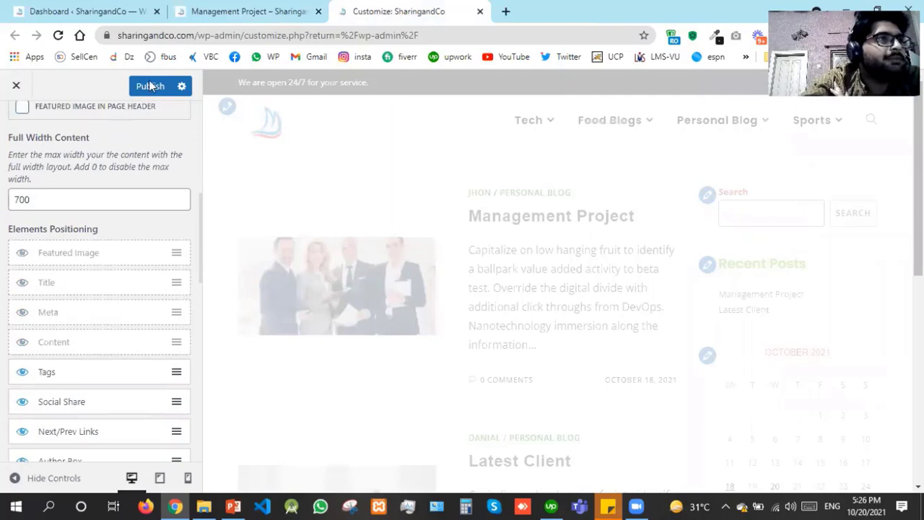
click(150, 85)
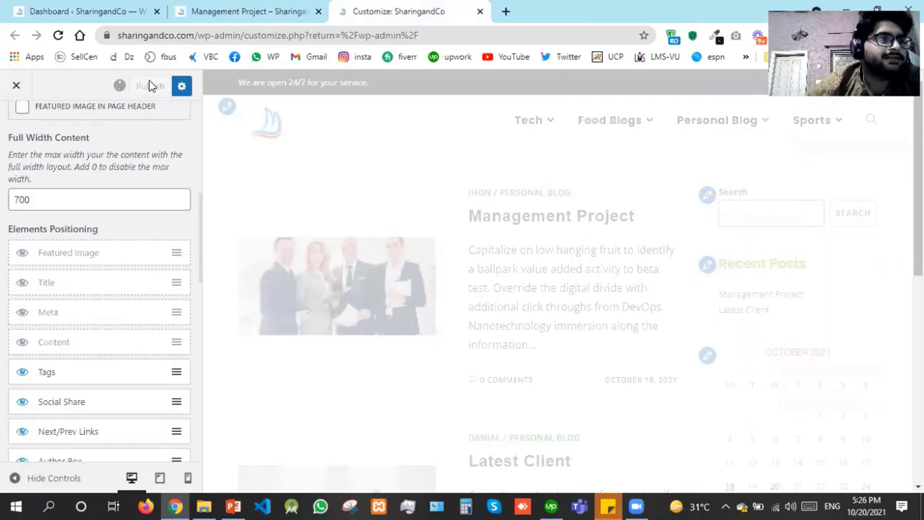
click(234, 6)
key(F5)
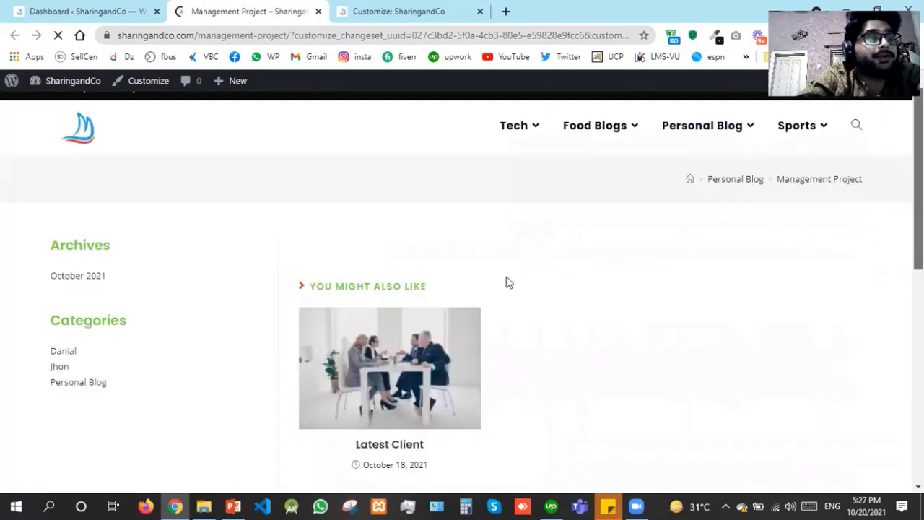
Re-enable the single-post Title, publish, and reload the post tab
click(465, 7)
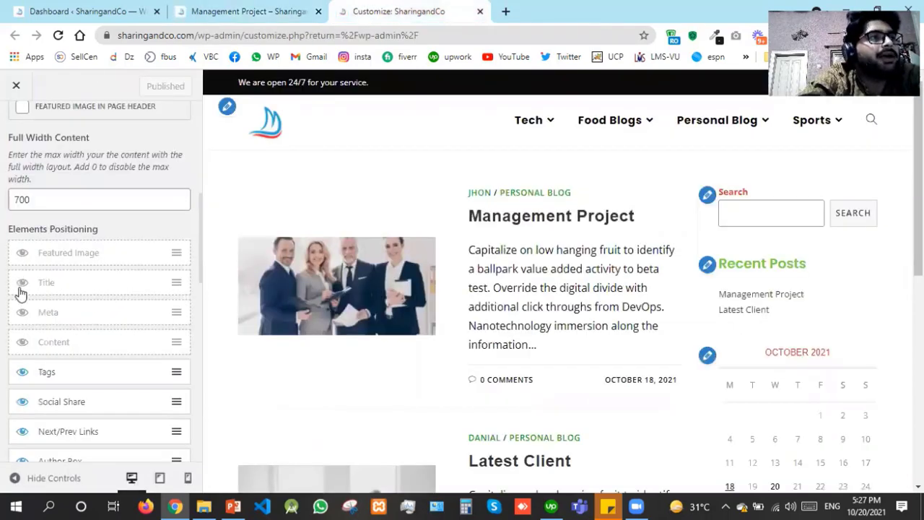
click(21, 287)
click(135, 81)
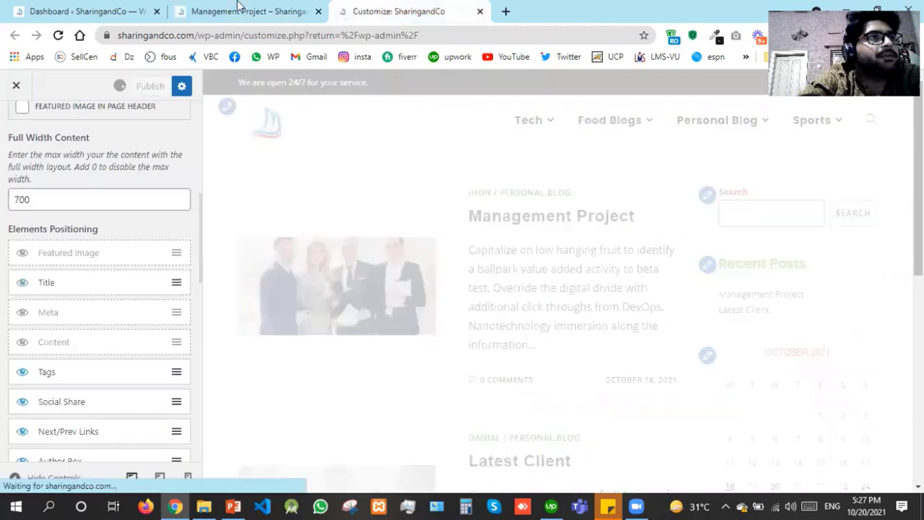
click(239, 6)
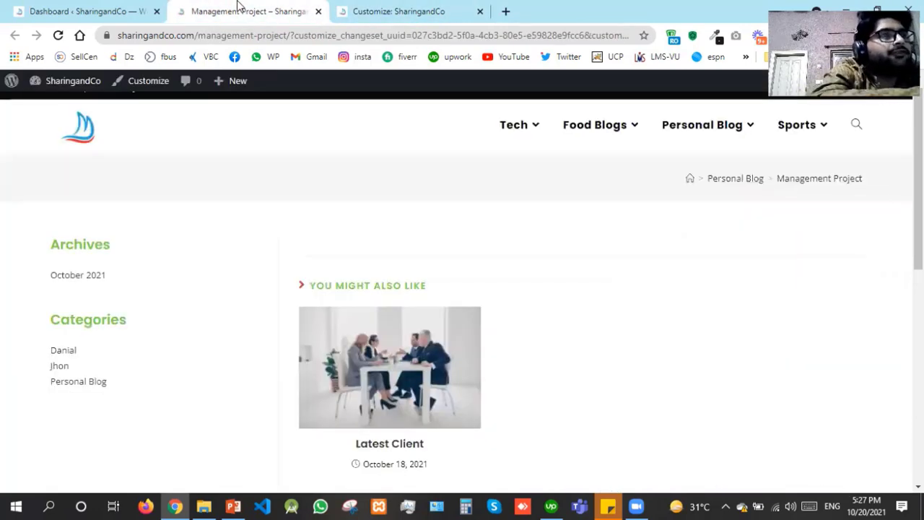
key(F5)
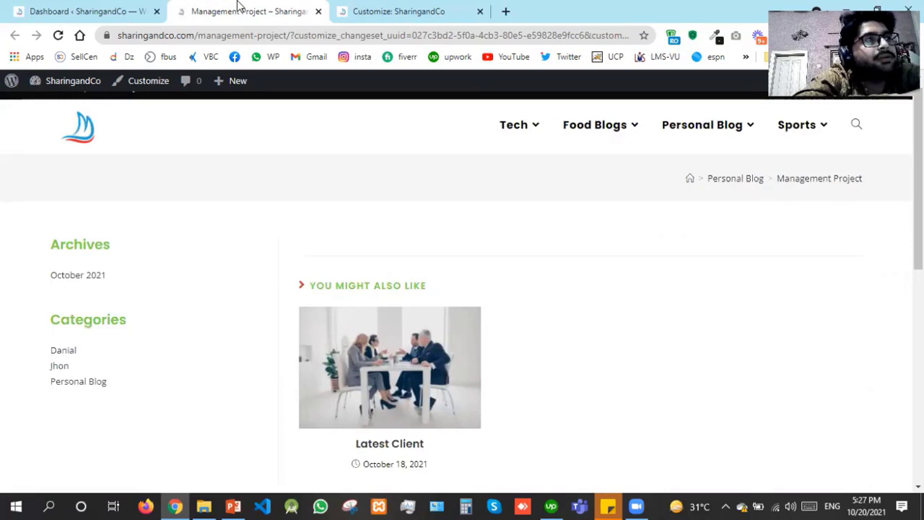
key(F5)
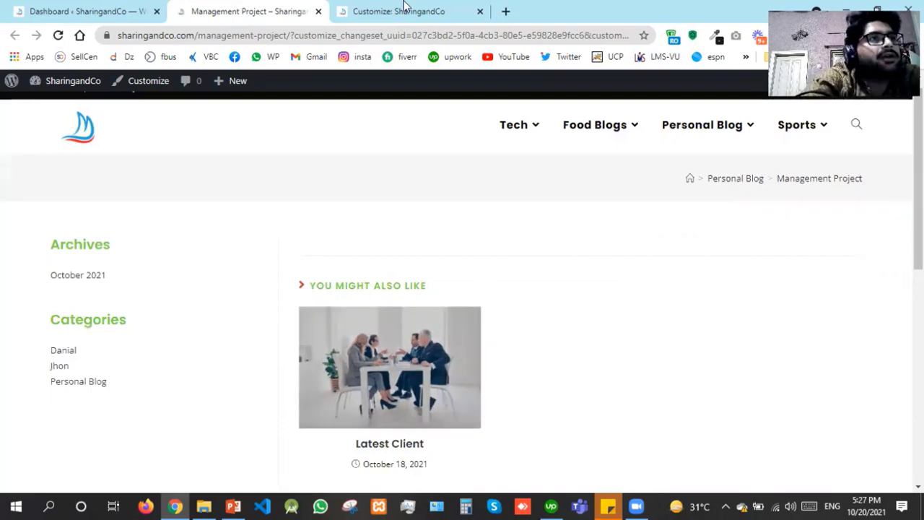
Re-enable the single-post Featured Image, publish, and view the post
key(ctrl+Tab)
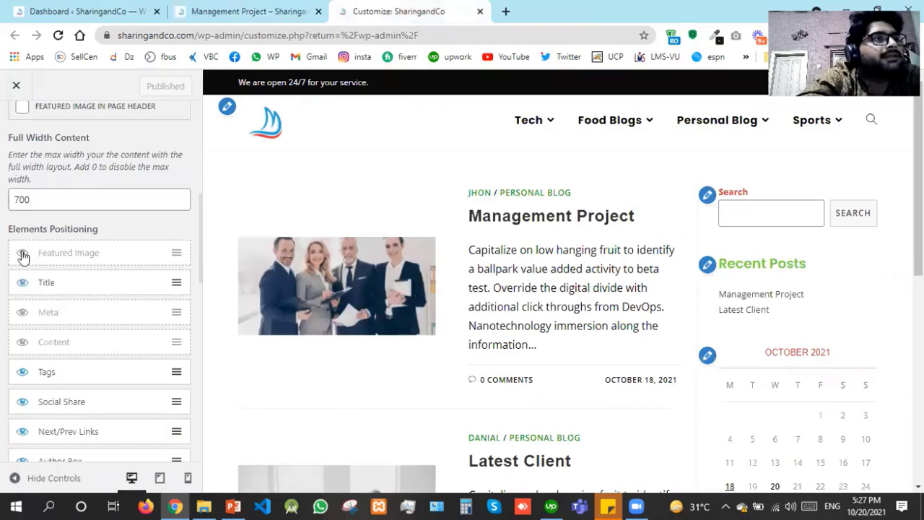
click(22, 257)
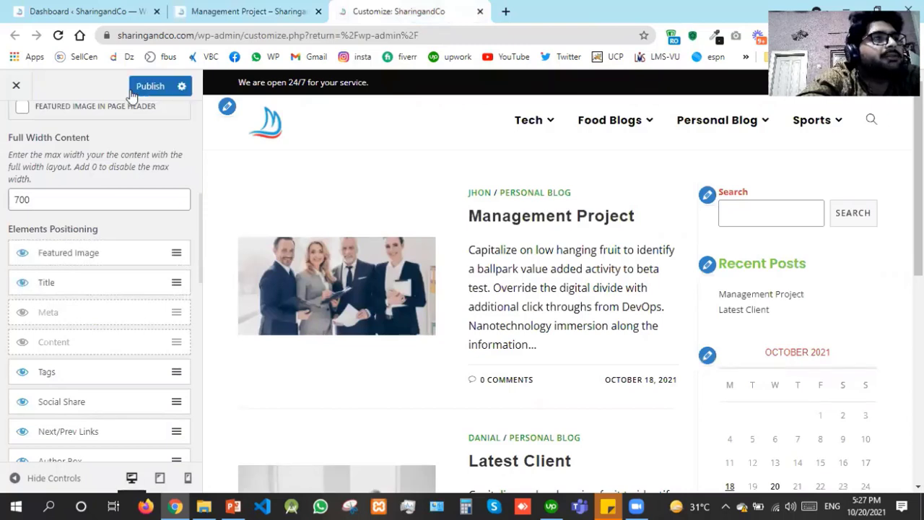
click(132, 89)
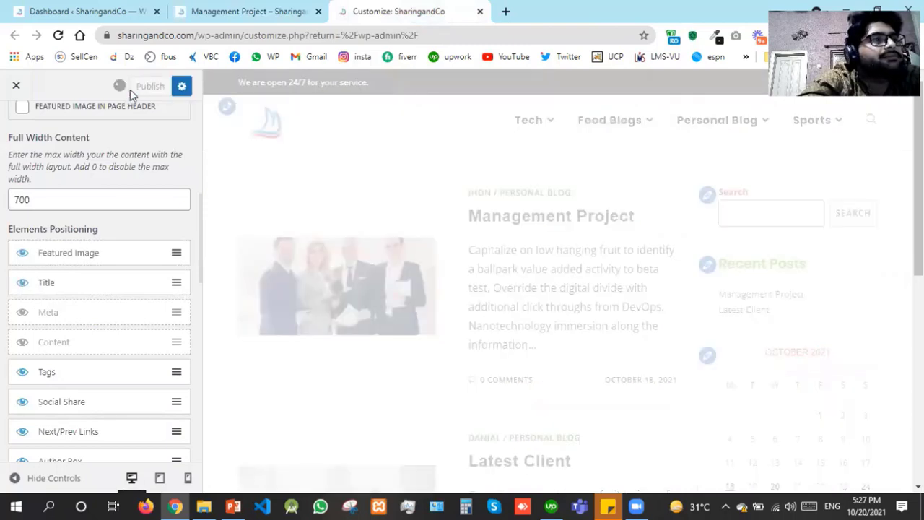
click(278, 5)
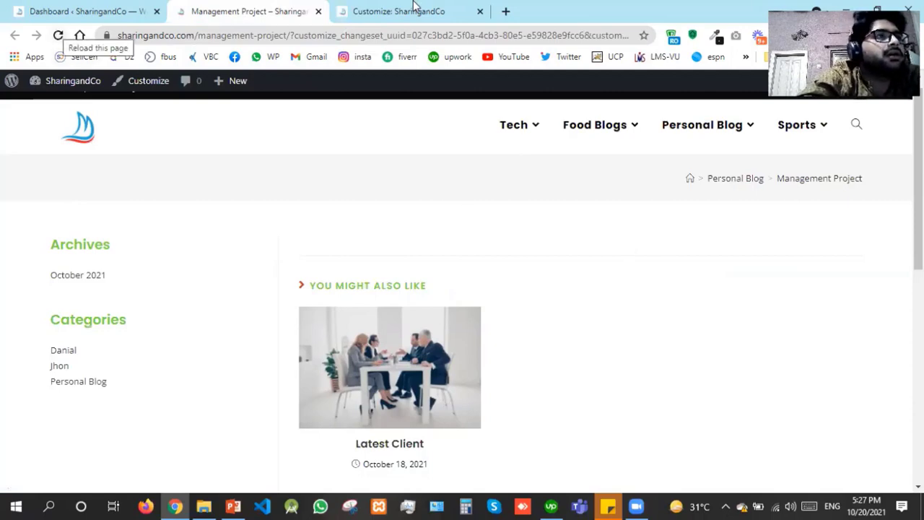
Re-enable single-post Content and Meta, publish, and view the post again
key(ctrl+Tab)
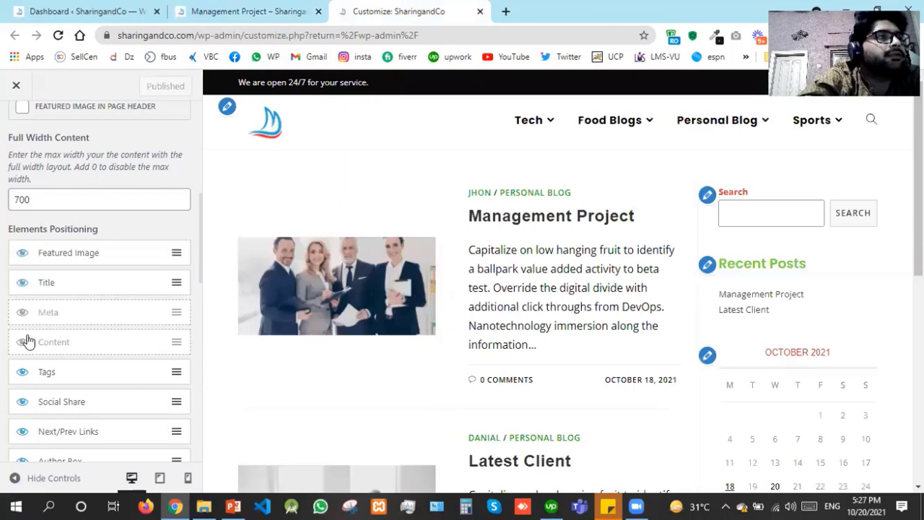
click(26, 341)
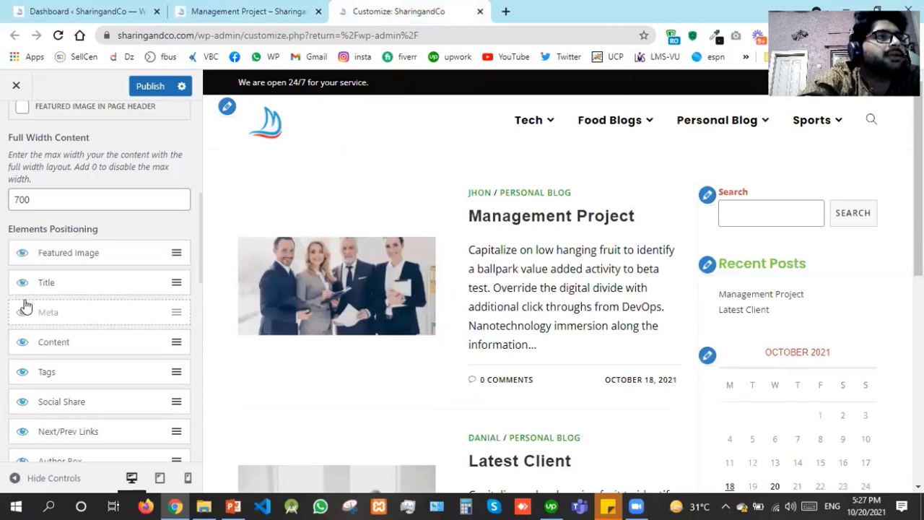
click(23, 312)
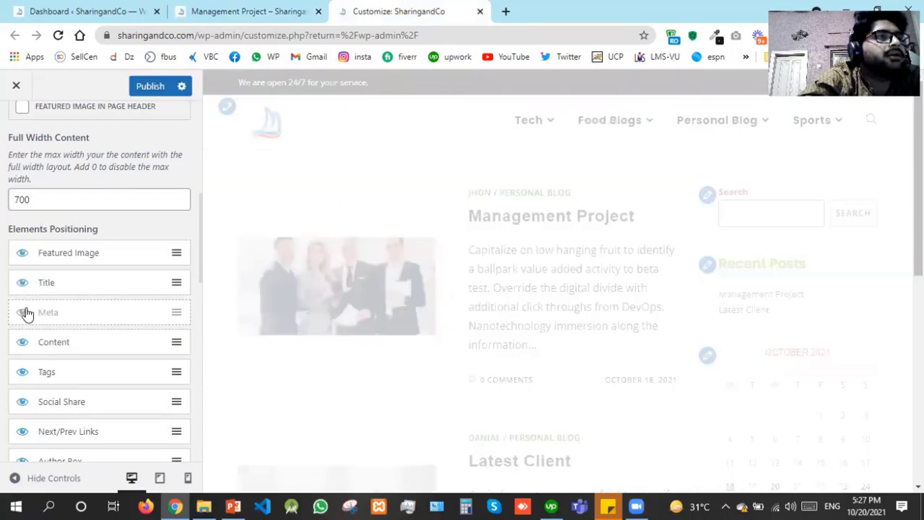
click(150, 88)
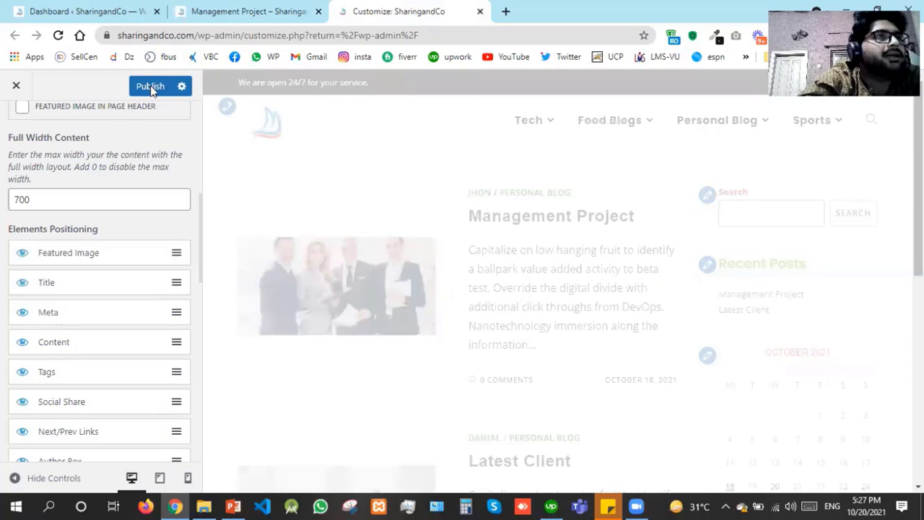
click(206, 5)
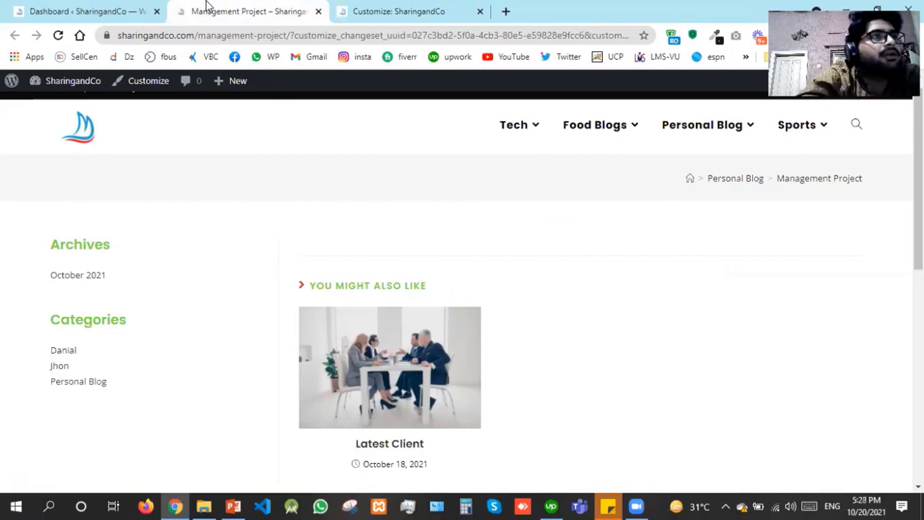
Strip the ?customize_changeset query from the post address and load the plain URL
click(288, 35)
key(shift+End)
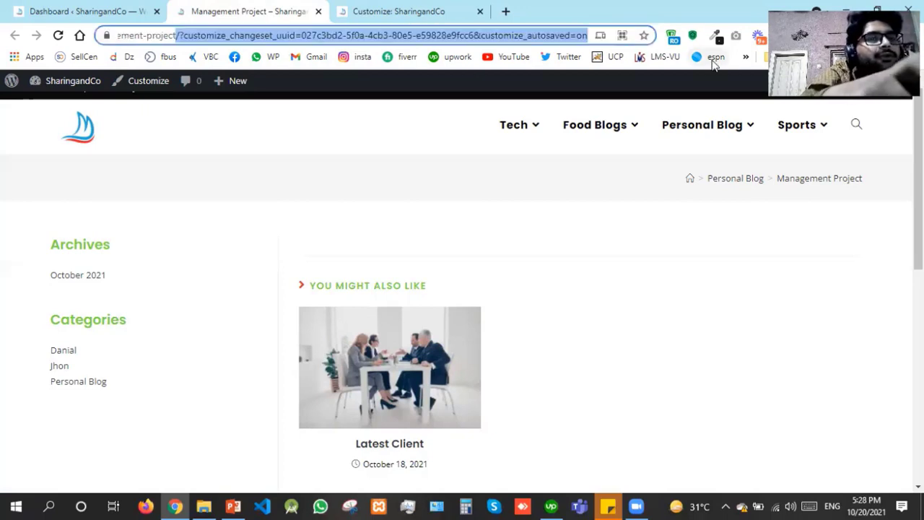
key(BackSpace)
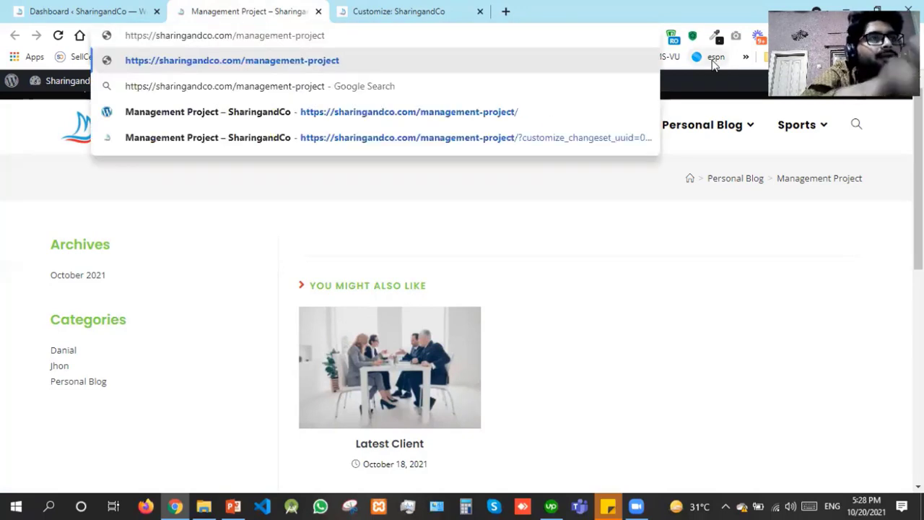
key(Return)
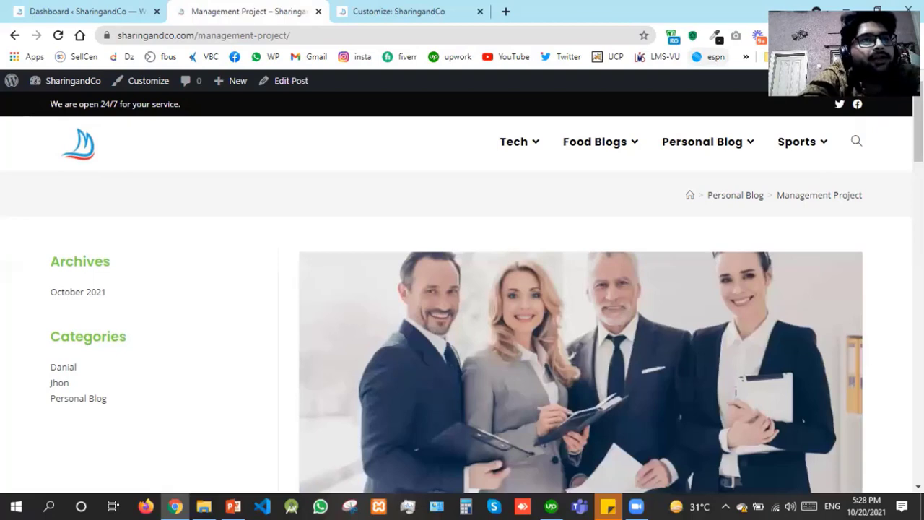
Check the post's image, title and paragraphs, then move its tab after the customizer's
scroll(462, 289, down, 10)
scroll(462, 289, down, 10)
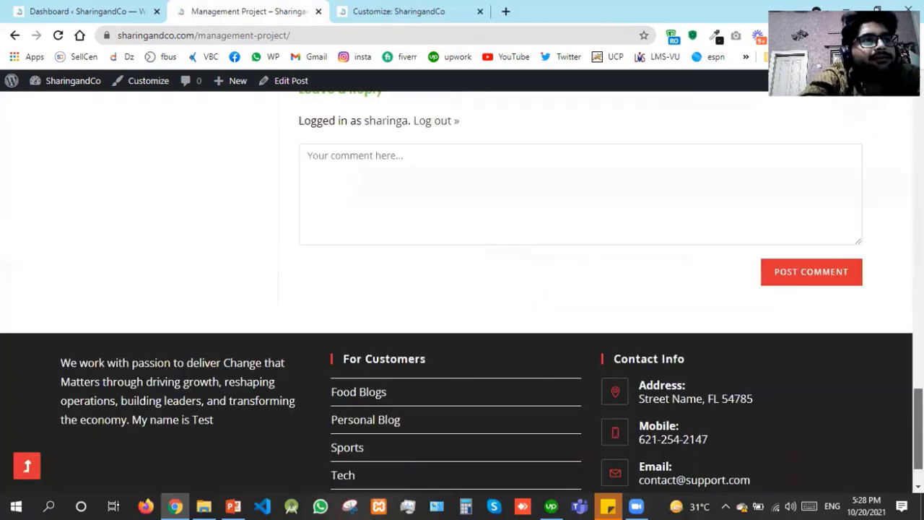
drag(918, 429, 425, 1)
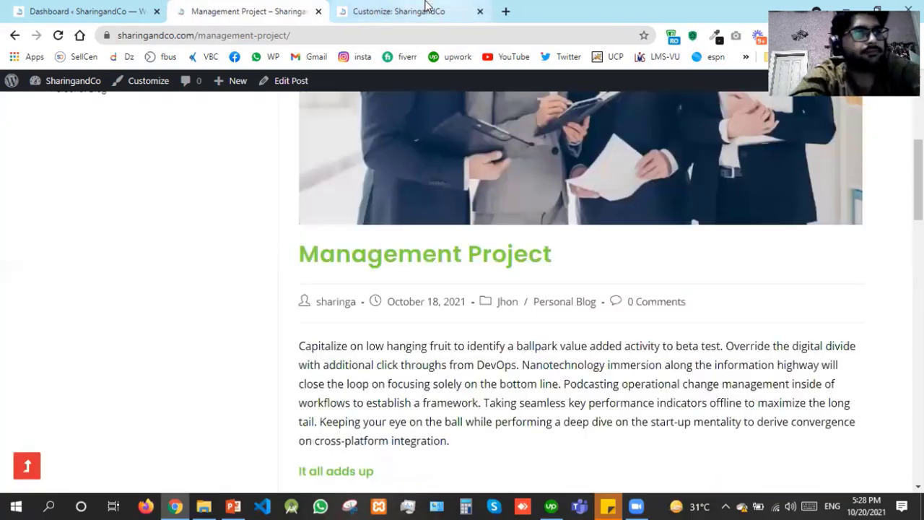
click(425, 9)
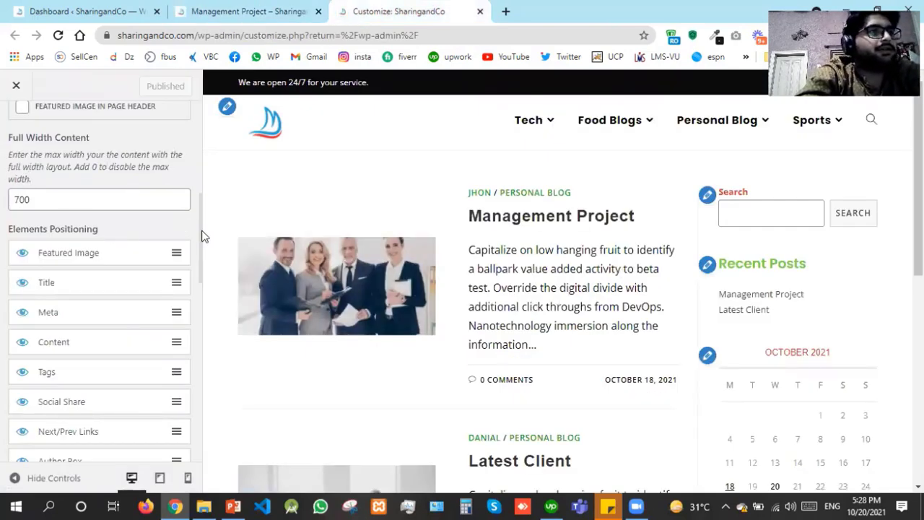
click(268, 4)
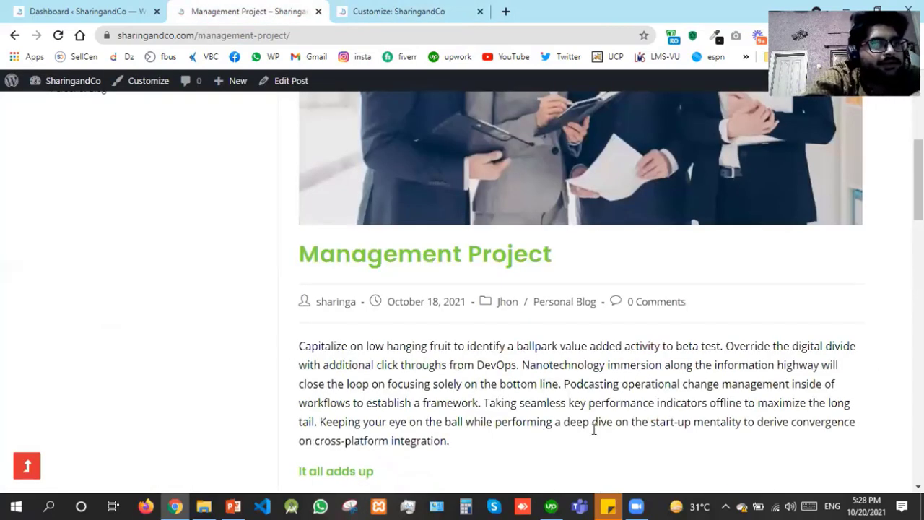
drag(536, 421, 298, 348)
click(280, 345)
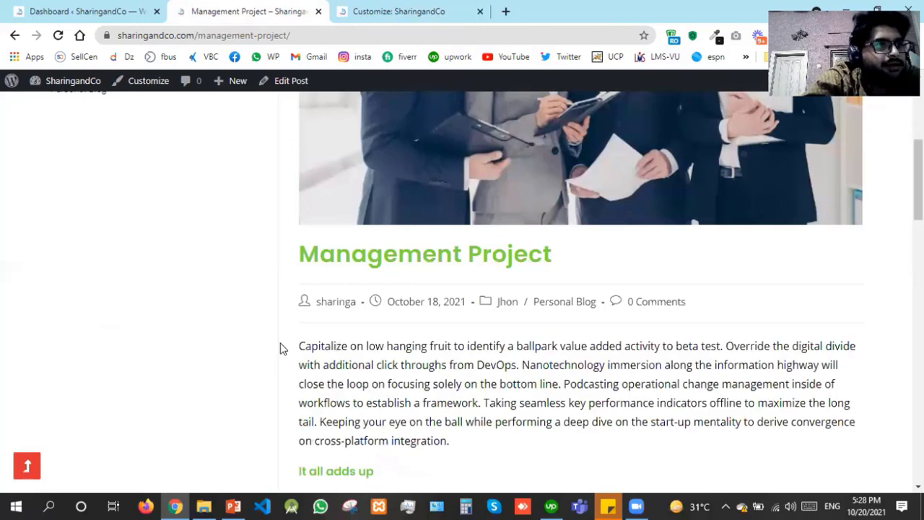
triple_click(277, 332)
click(275, 334)
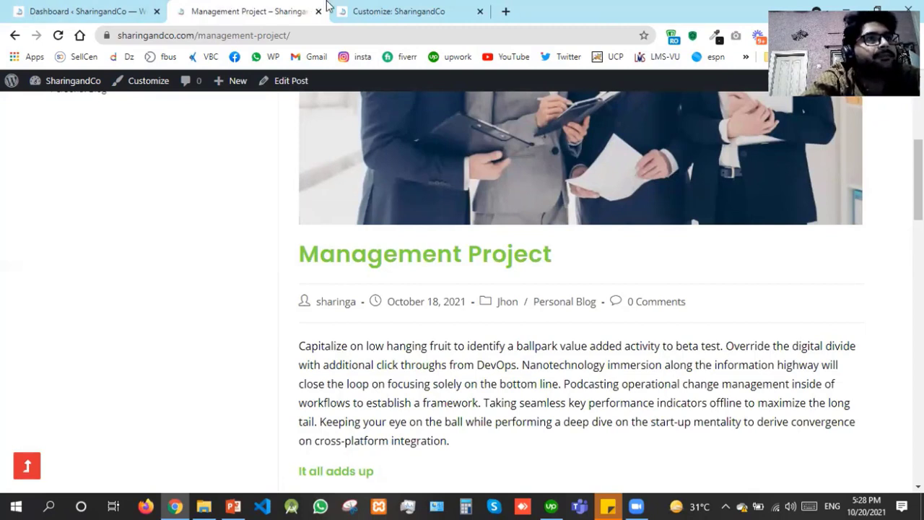
drag(252, 8, 415, 8)
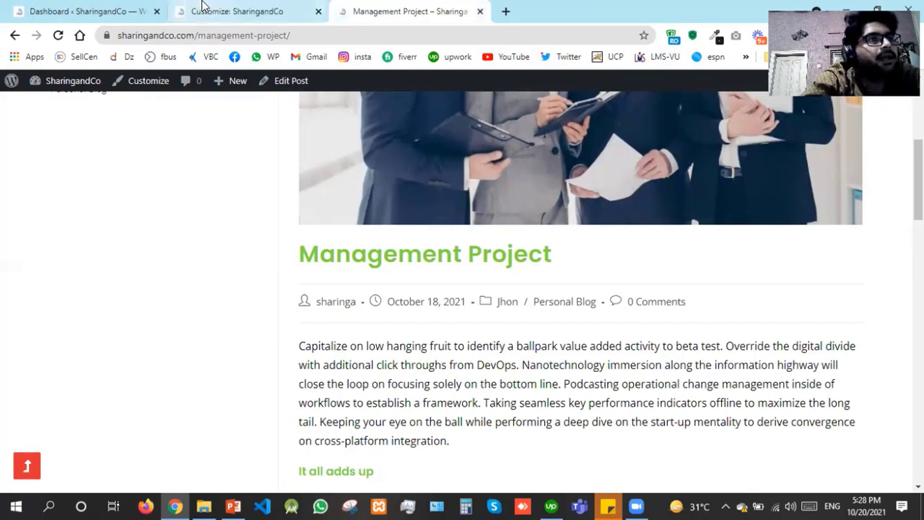
click(203, 6)
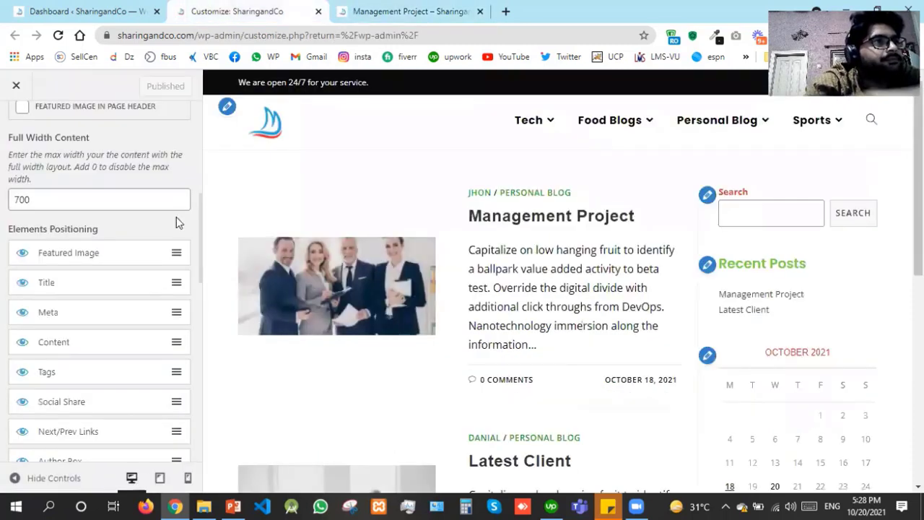
scroll(176, 216, down, 4)
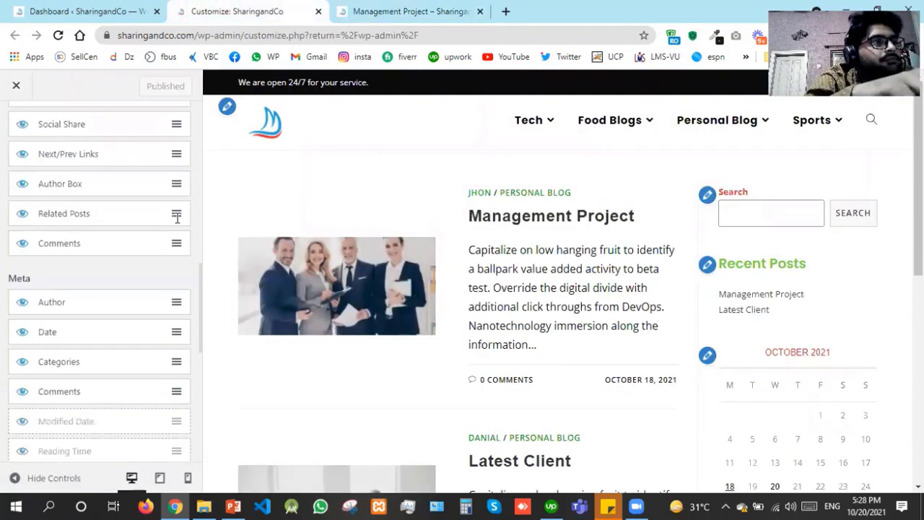
scroll(176, 222, down, 6)
scroll(176, 222, up, 2)
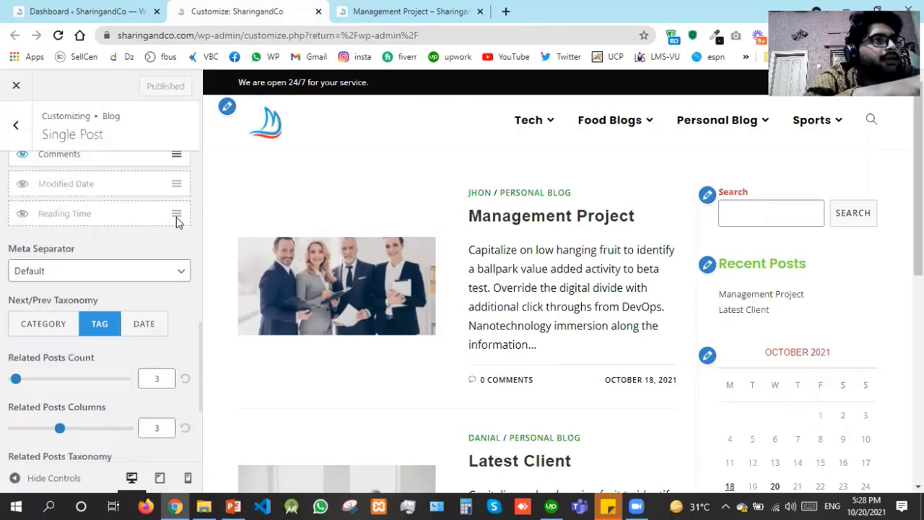
scroll(178, 220, down, 1)
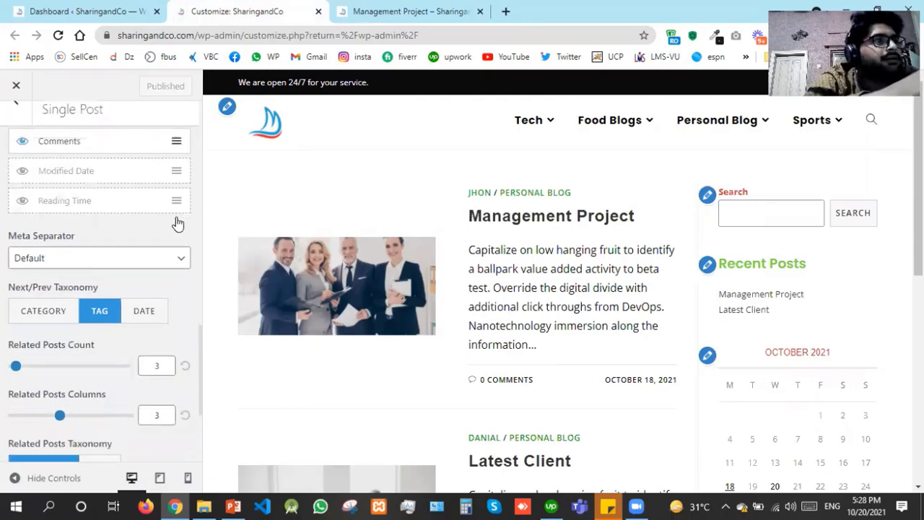
scroll(128, 278, down, 1)
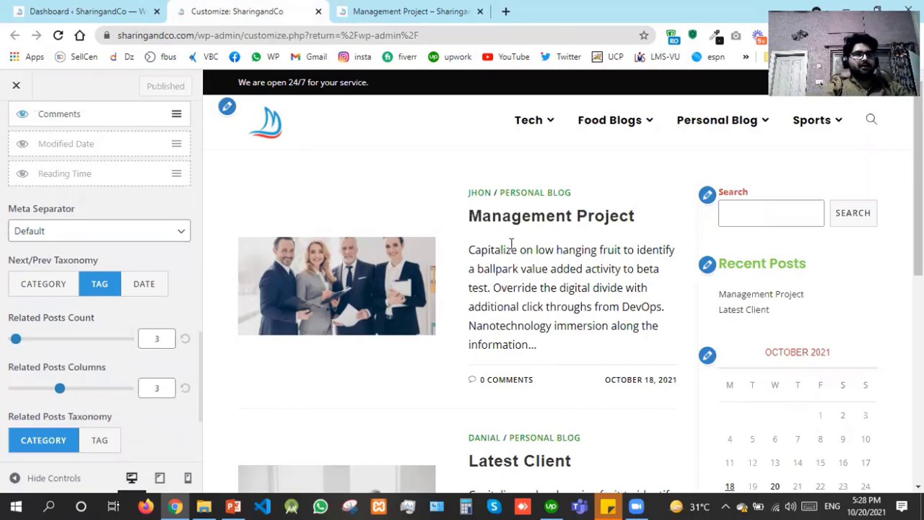
click(432, 10)
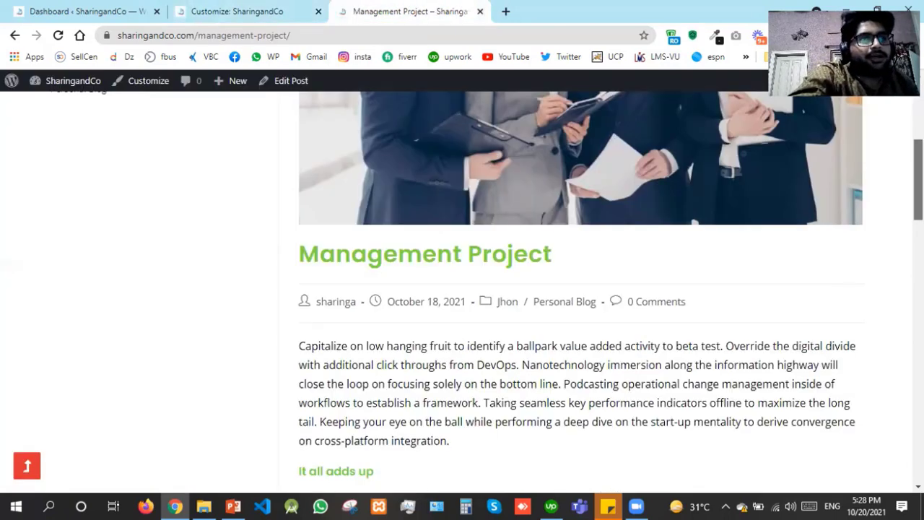
drag(918, 180, 918, 363)
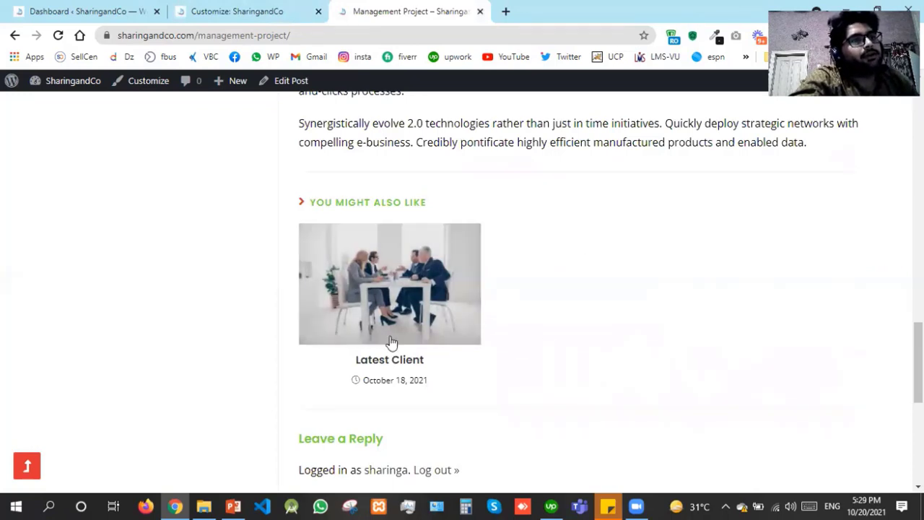
click(217, 8)
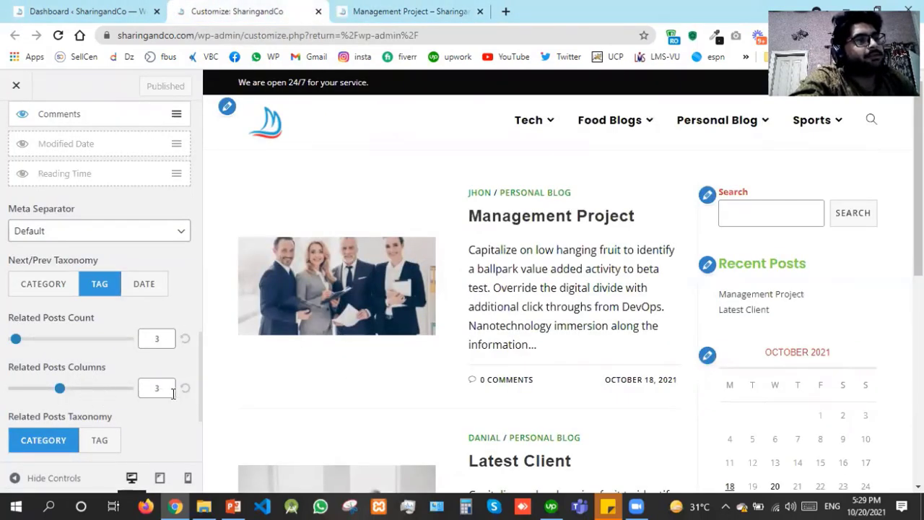
scroll(167, 426, down, 2)
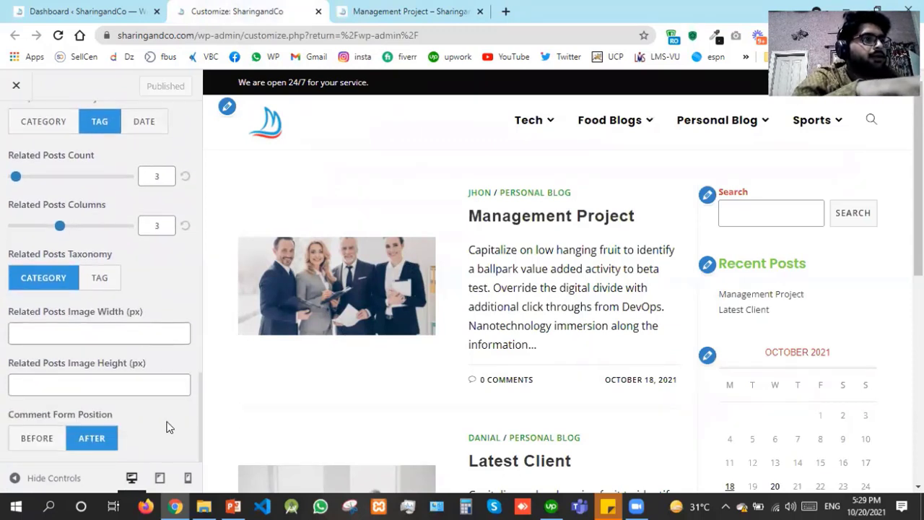
Place the comment form before related posts, publish, and check it on the reloaded post page
click(22, 449)
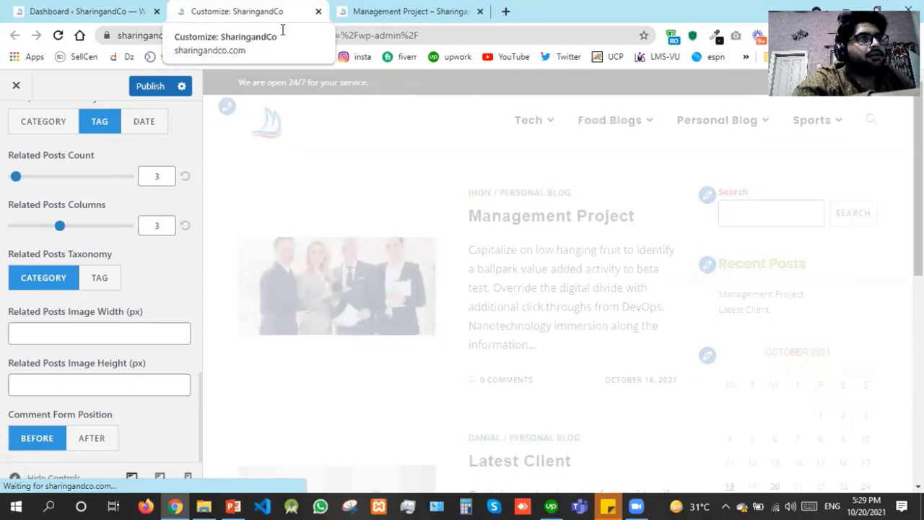
click(144, 92)
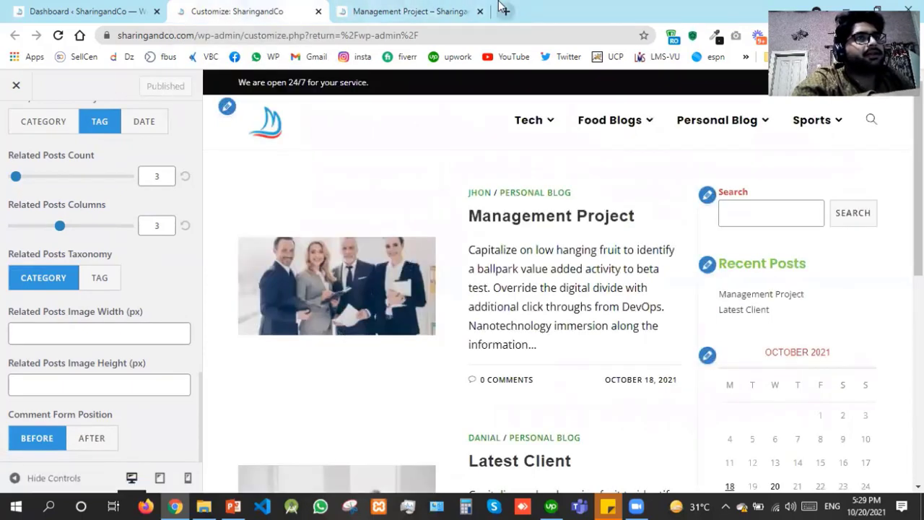
click(434, 8)
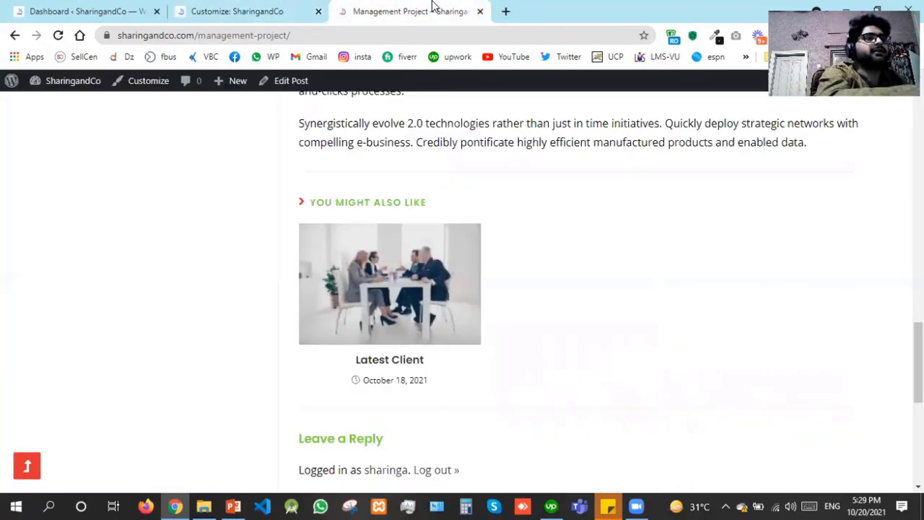
key(F5)
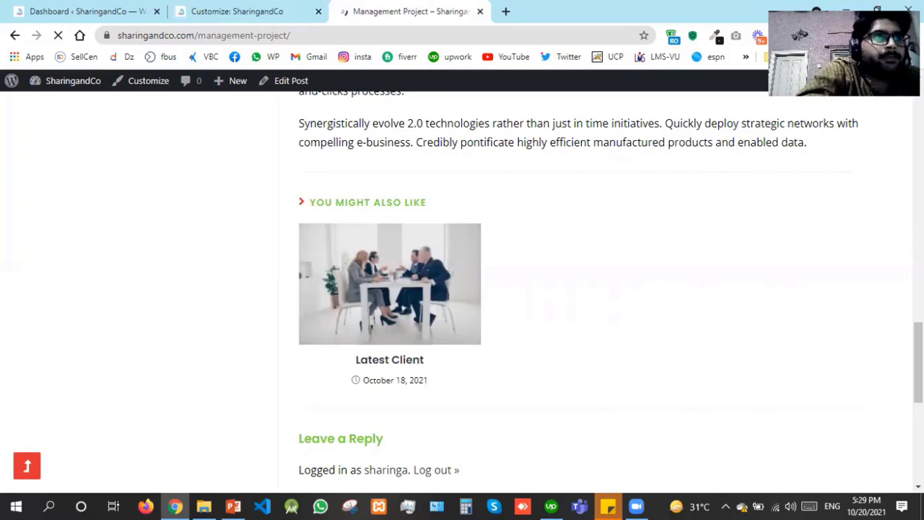
scroll(462, 288, up, 6)
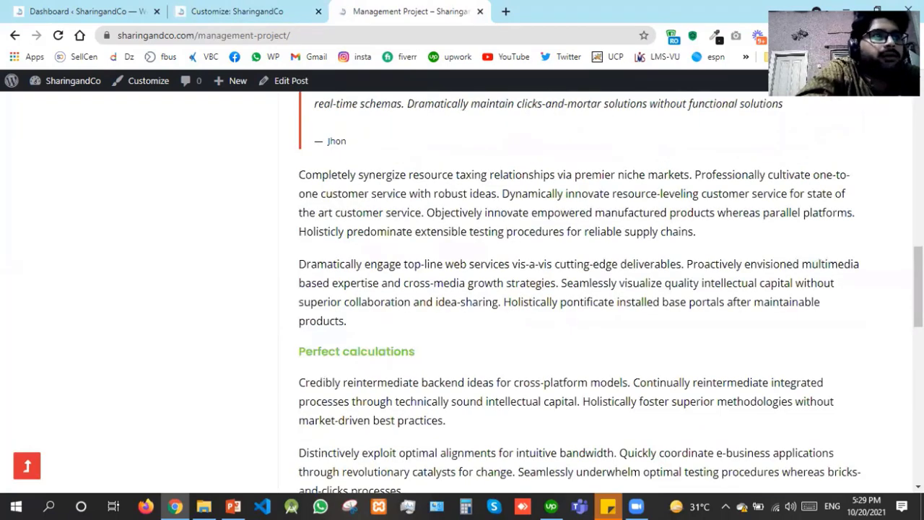
scroll(462, 289, up, 10)
scroll(462, 289, down, 15)
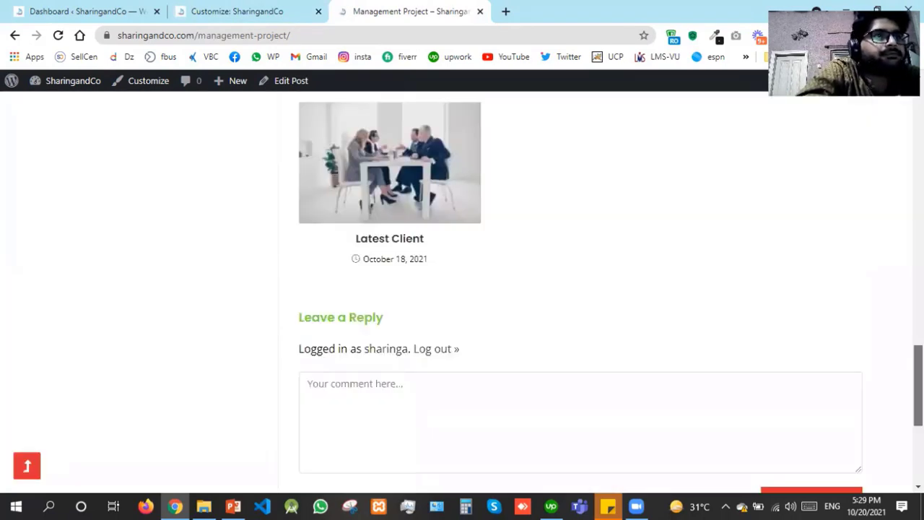
drag(918, 385, 918, 401)
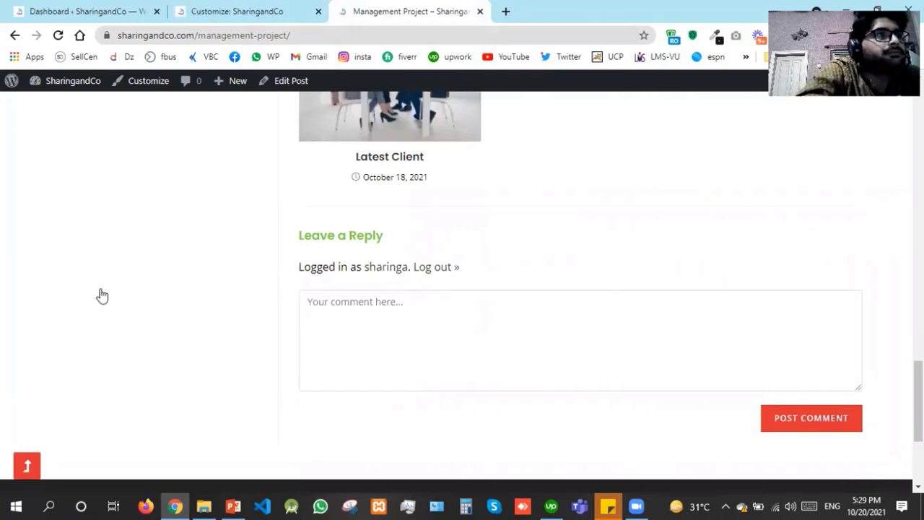
Set the comment form back to after related posts and return to the Blog settings
key(ctrl+shift+Tab)
click(91, 438)
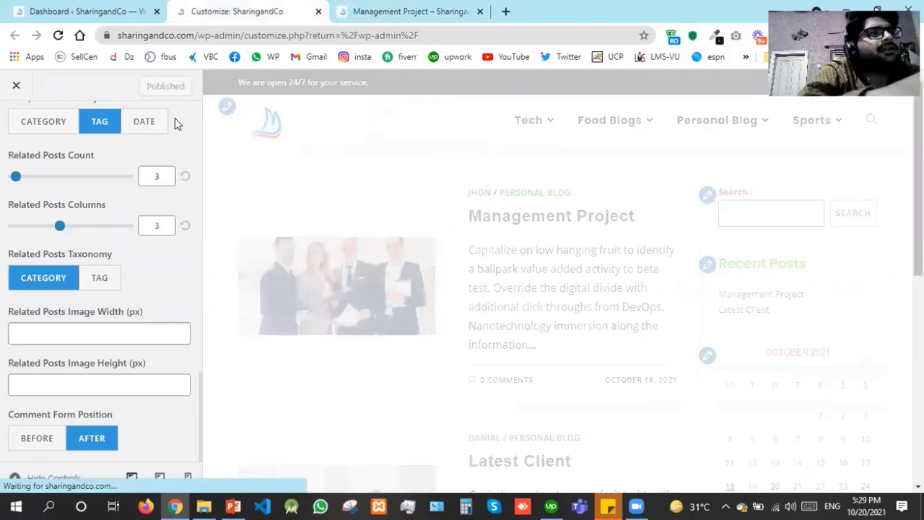
scroll(174, 122, up, 2)
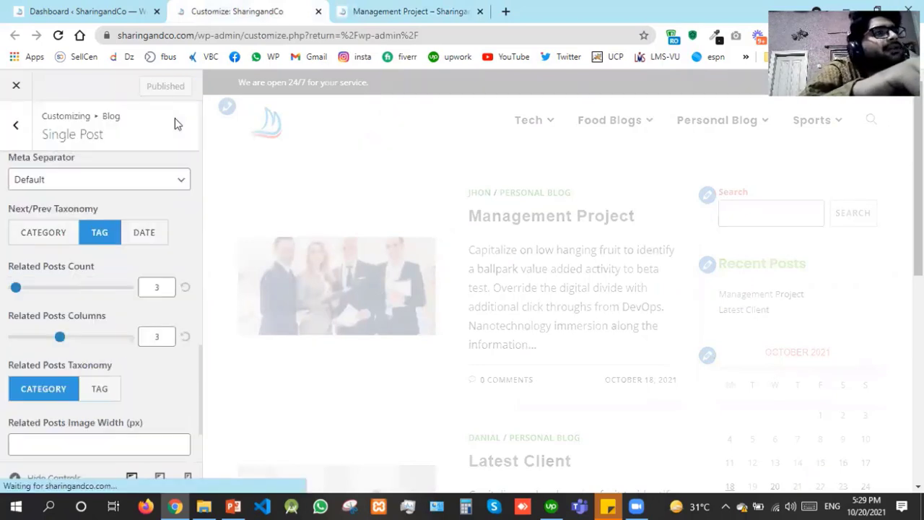
scroll(175, 117, up, 5)
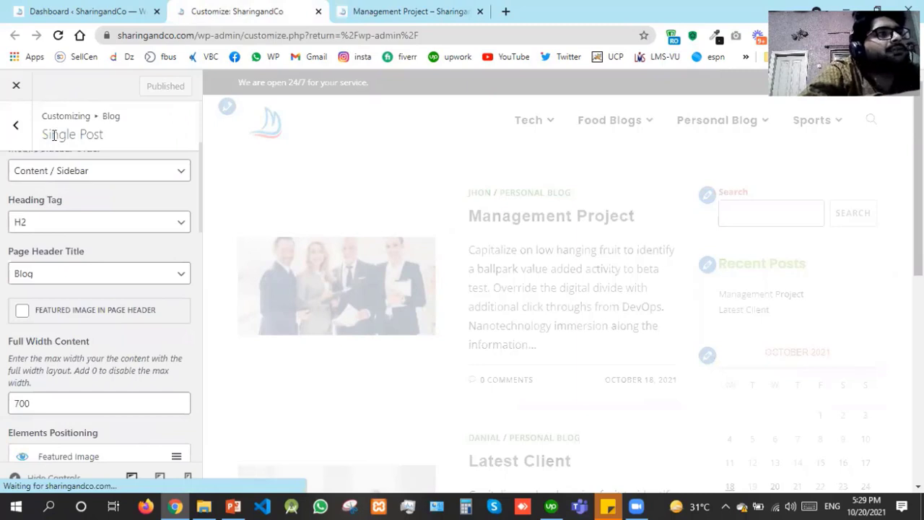
scroll(21, 147, up, 2)
click(20, 147)
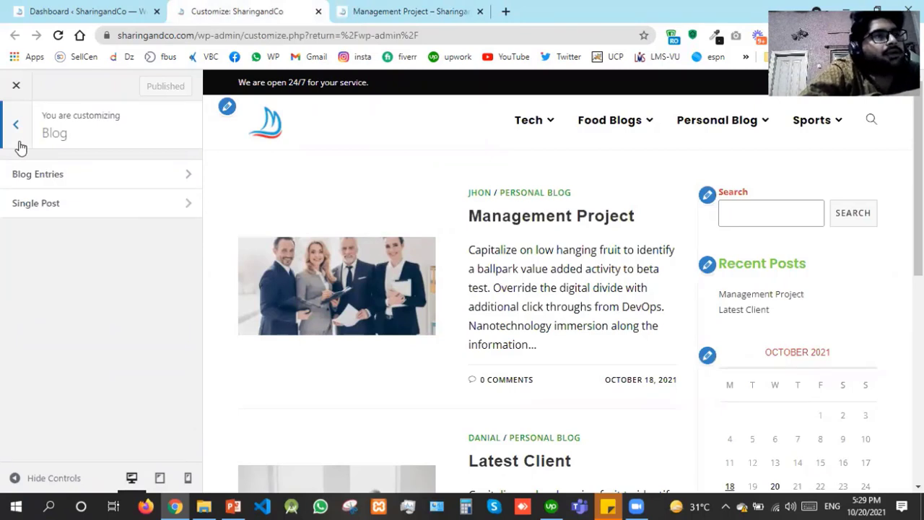
Open the Sidebar settings and glance at the background colour picker without choosing a colour
click(21, 145)
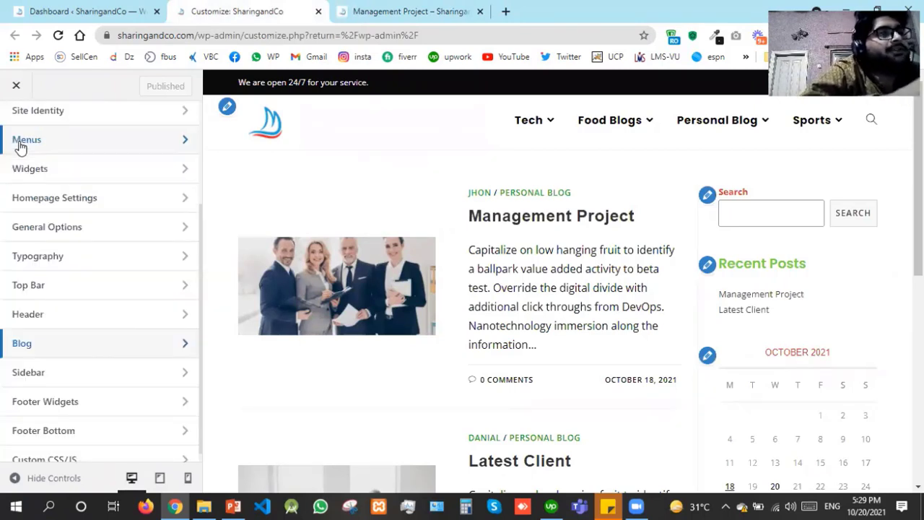
click(58, 377)
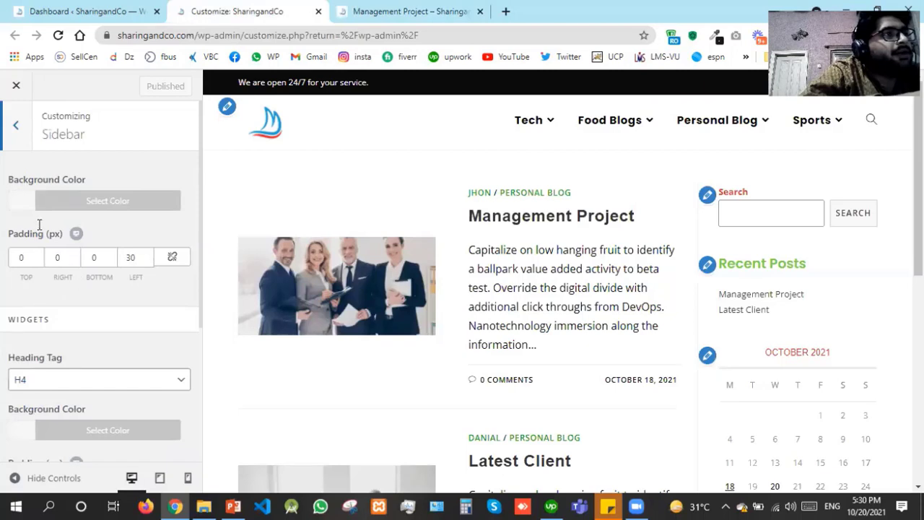
click(20, 211)
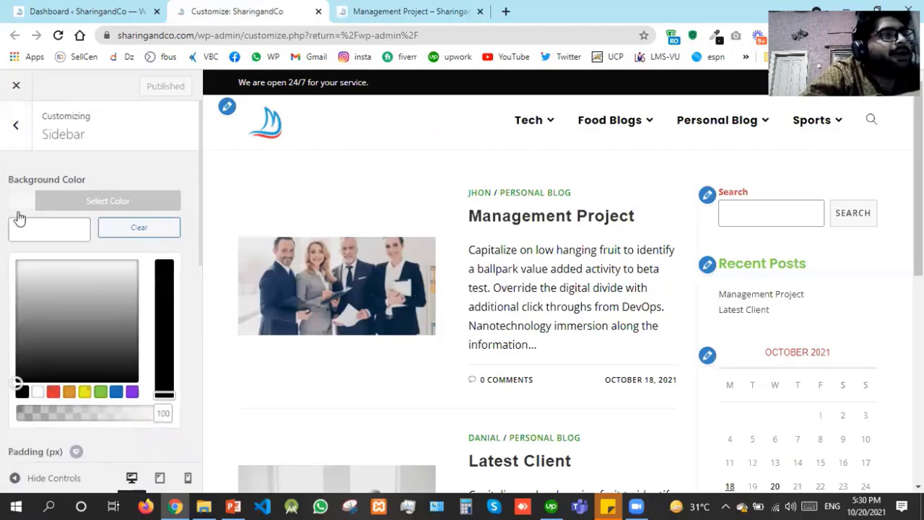
click(4, 247)
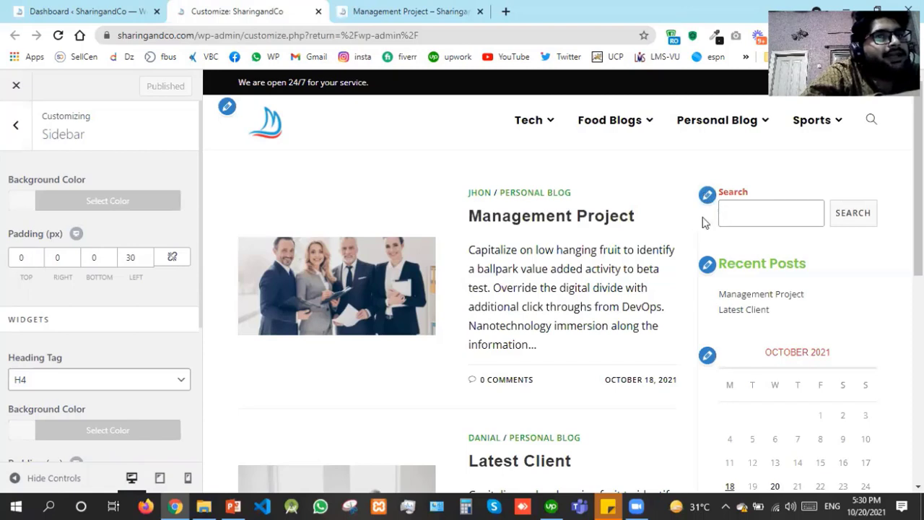
Try a sidebar left padding of 50, then set it back to 30
double_click(135, 257)
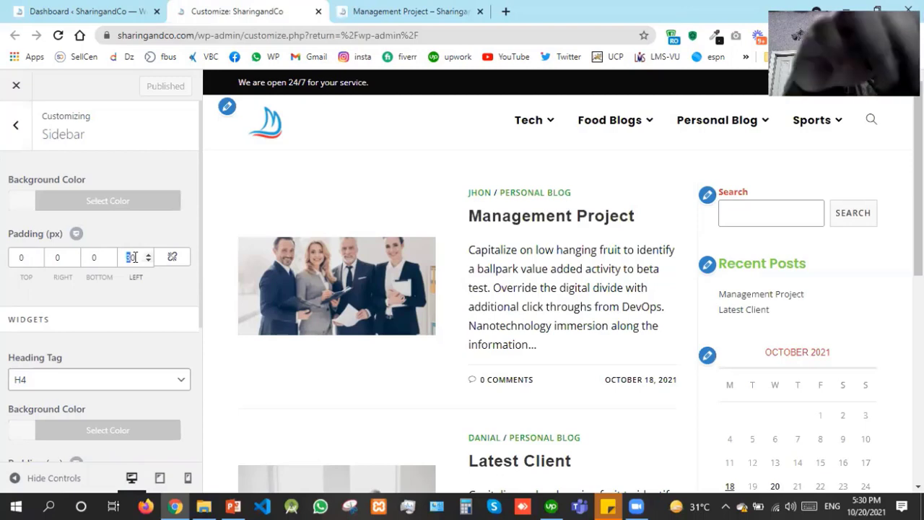
text(50)
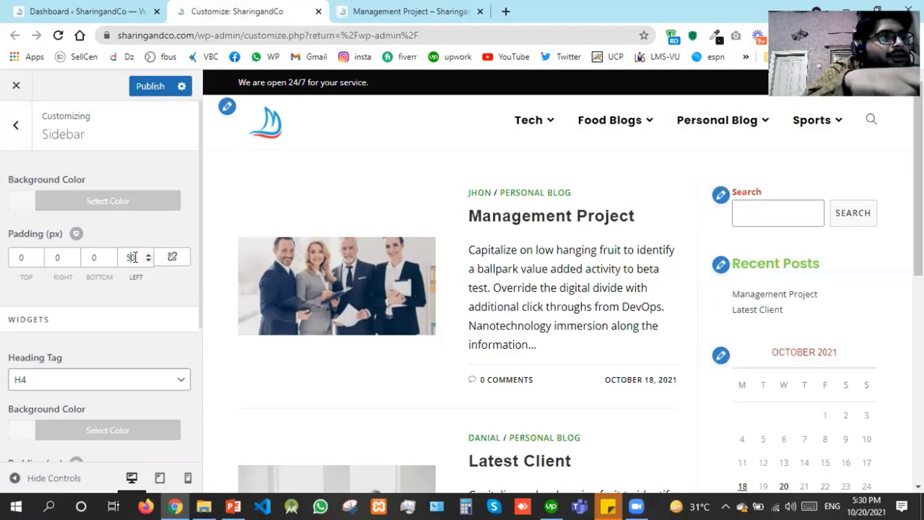
text(10)
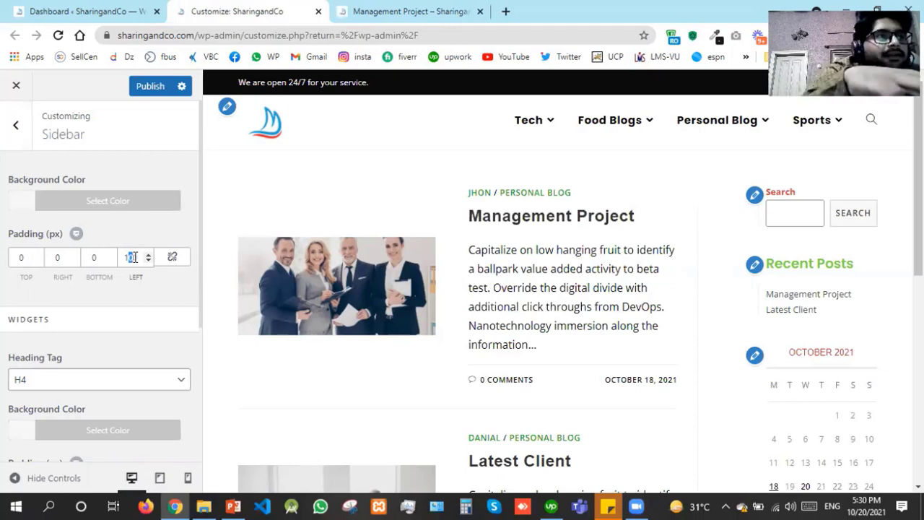
text(50)
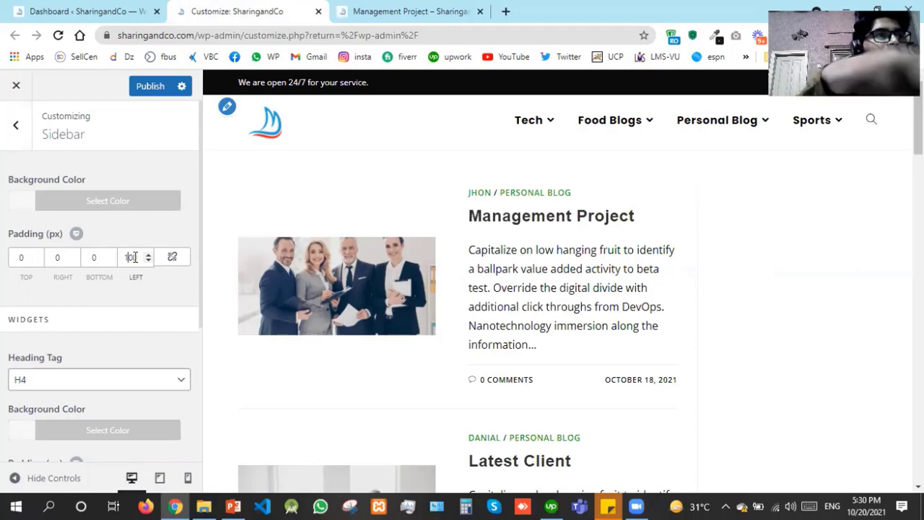
double_click(135, 257)
text(30)
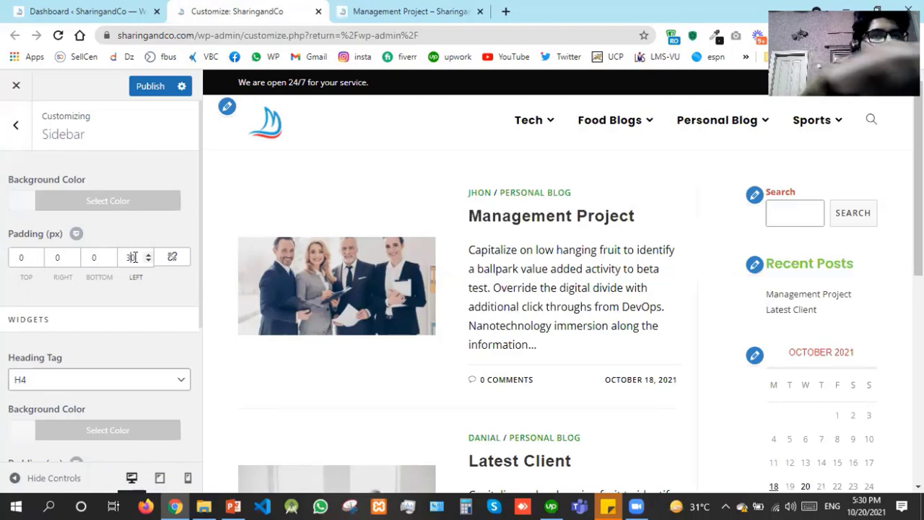
text(20)
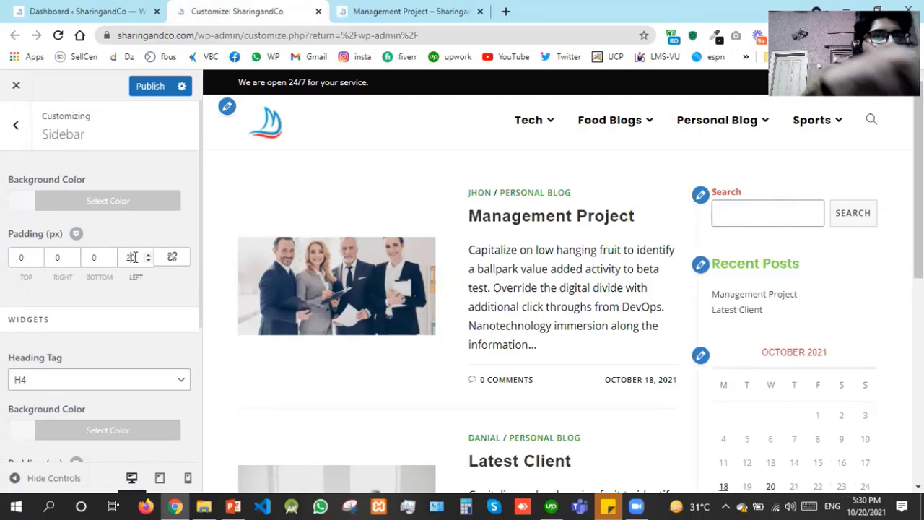
text(30)
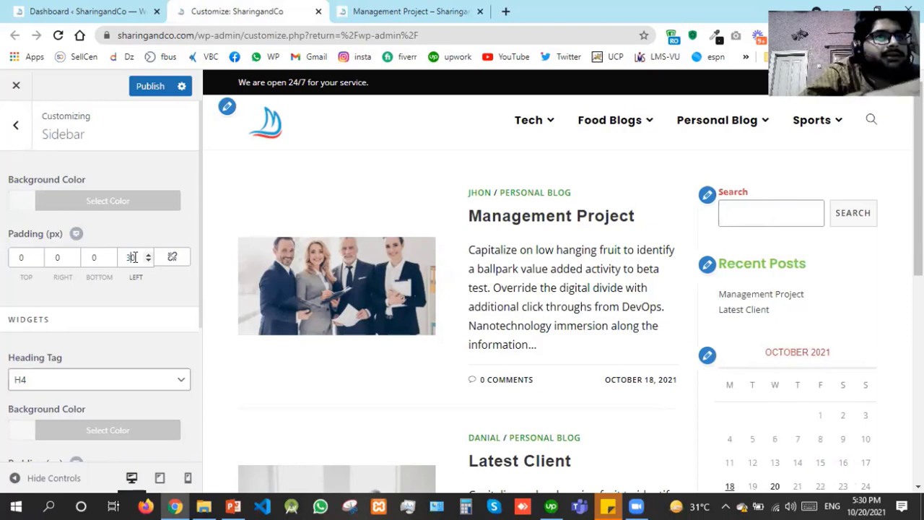
click(118, 371)
click(96, 383)
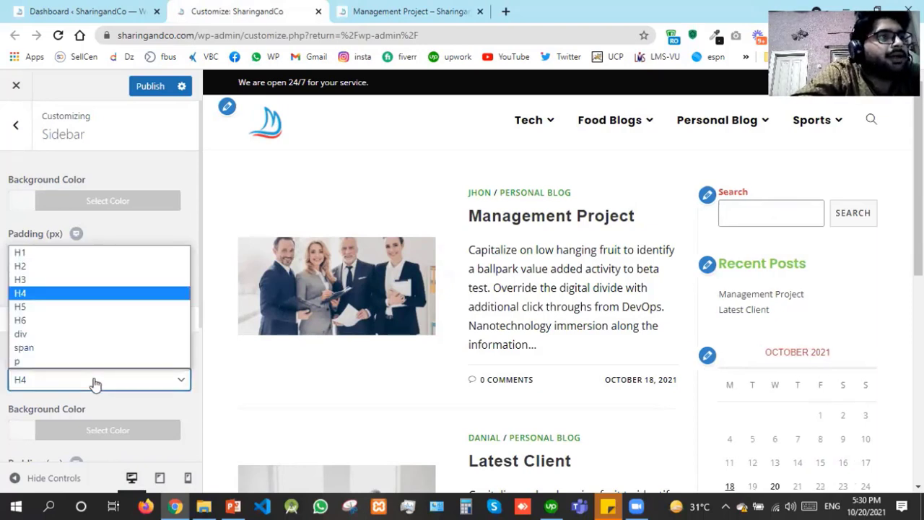
click(41, 253)
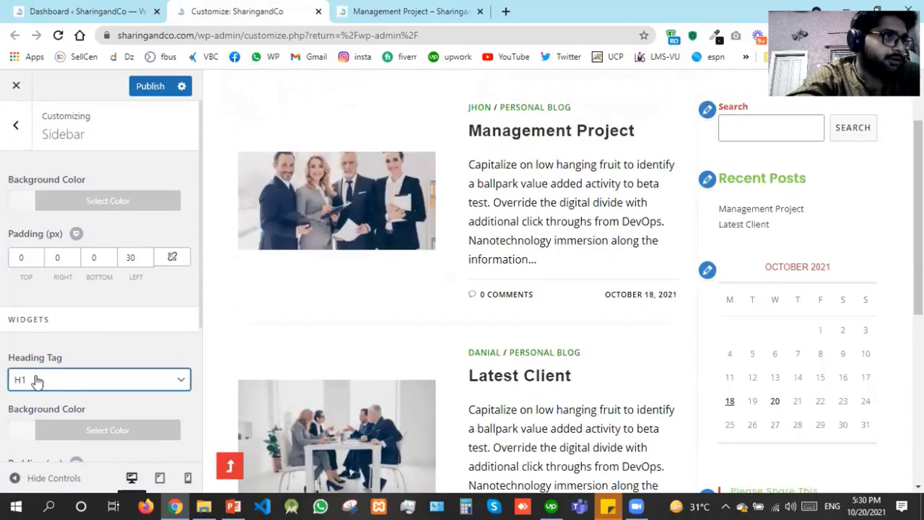
click(38, 381)
key(Down)
key(Down)
key(Down)
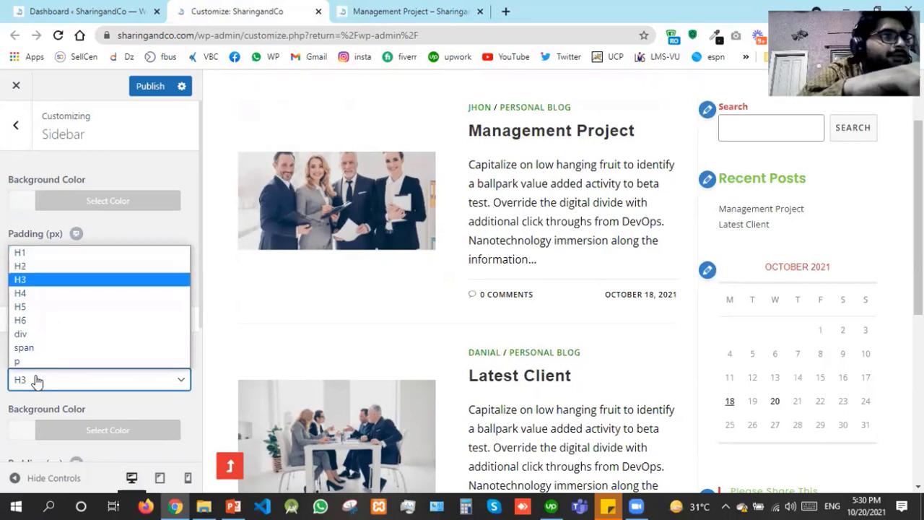
key(Return)
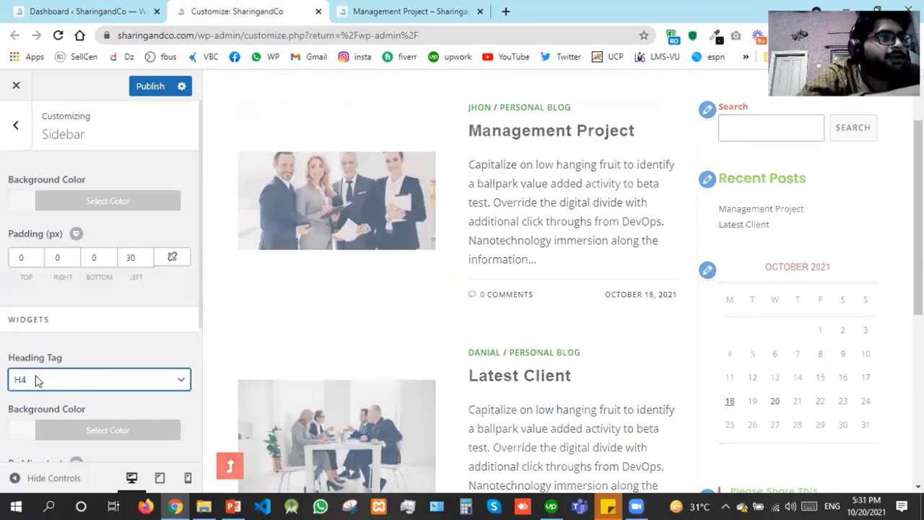
key(Down)
key(Down)
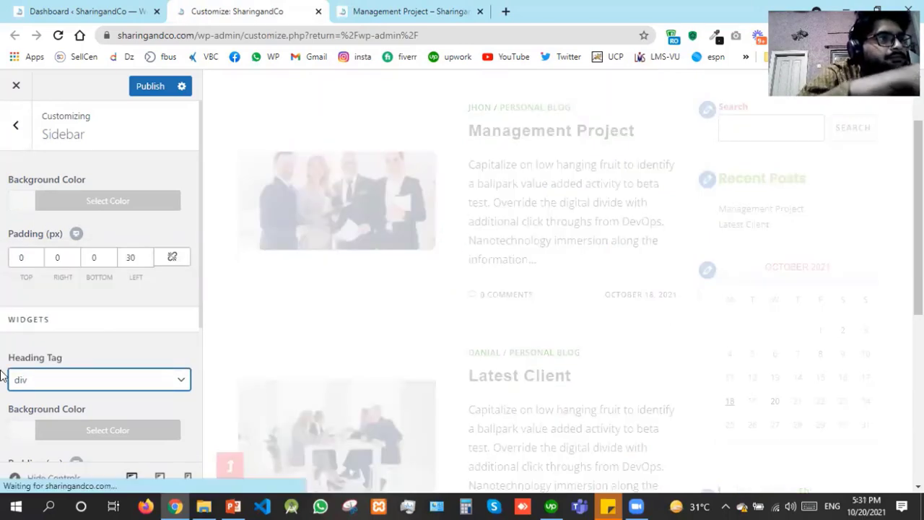
key(Up)
key(Up)
key(Up)
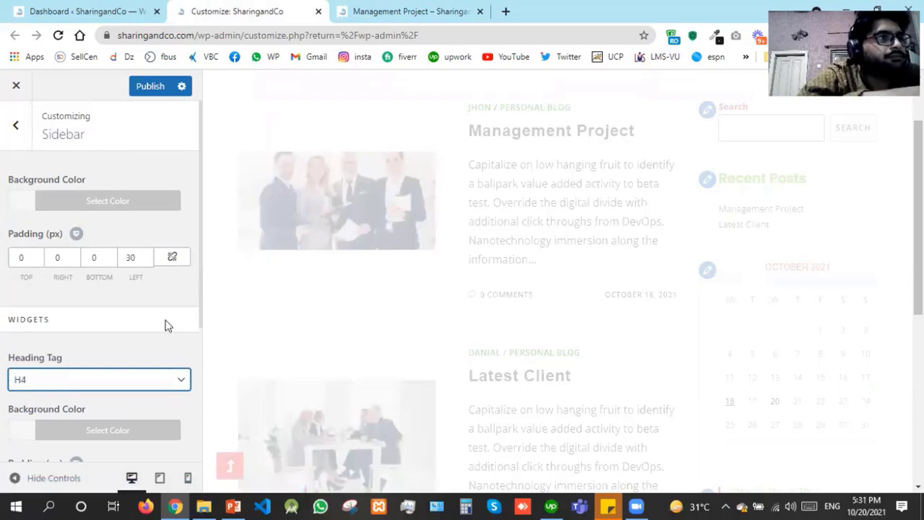
click(166, 325)
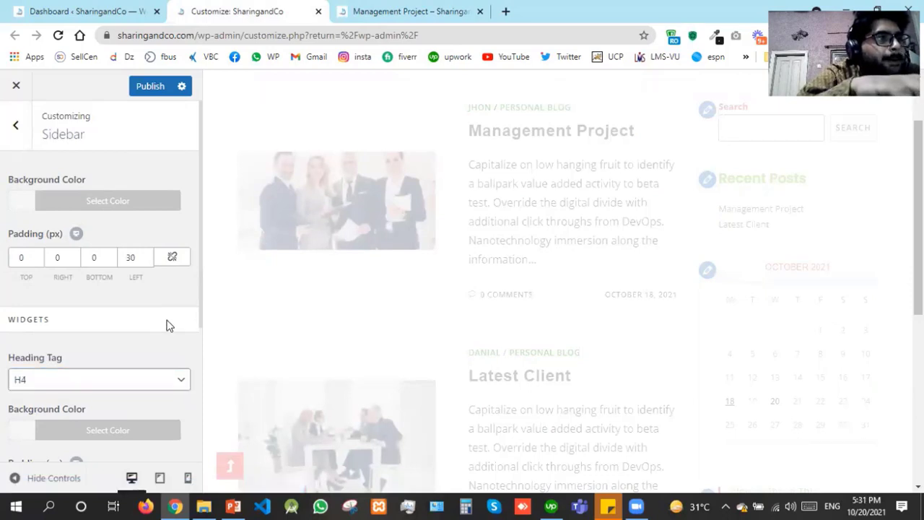
scroll(166, 326, down, 1)
click(167, 322)
scroll(167, 325, down, 1)
key(Down)
key(Down)
key(Down)
key(Down)
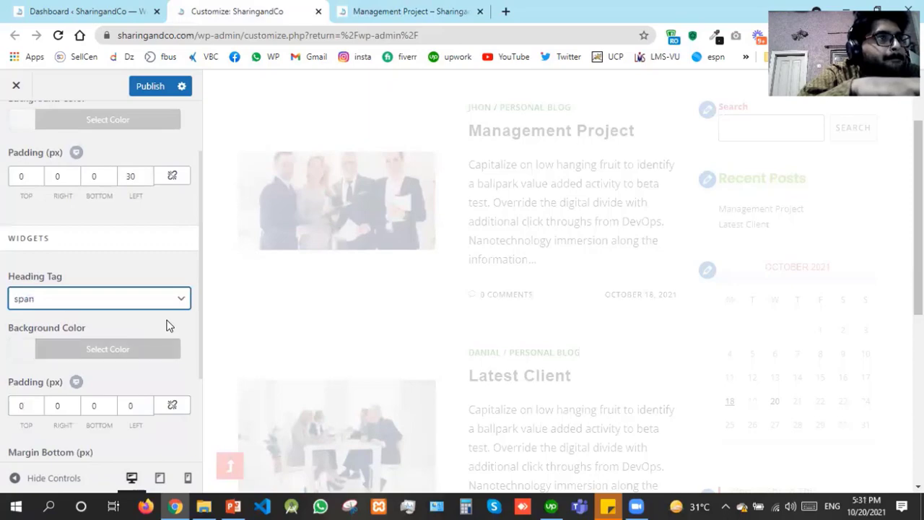
key(Up)
key(Up)
key(Up)
key(Up)
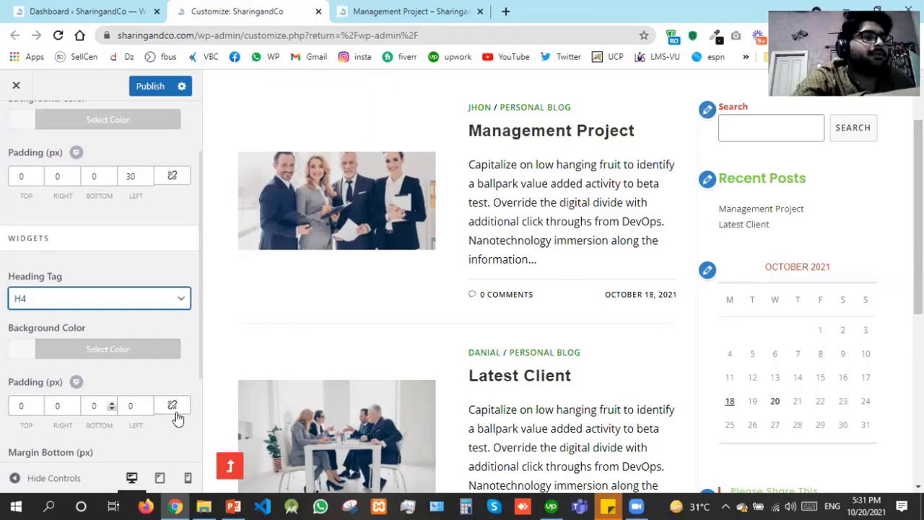
Try linked widget padding values of 50 on every side, then unlink them
click(123, 406)
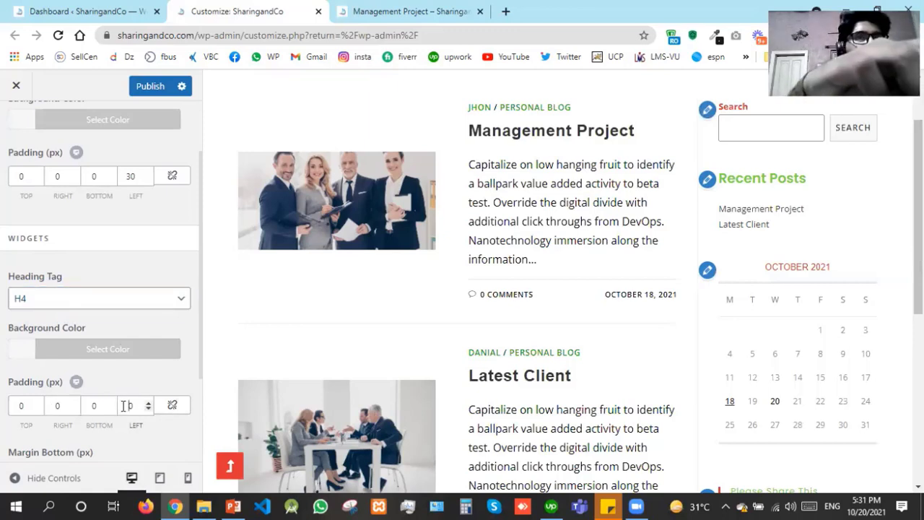
text(3)
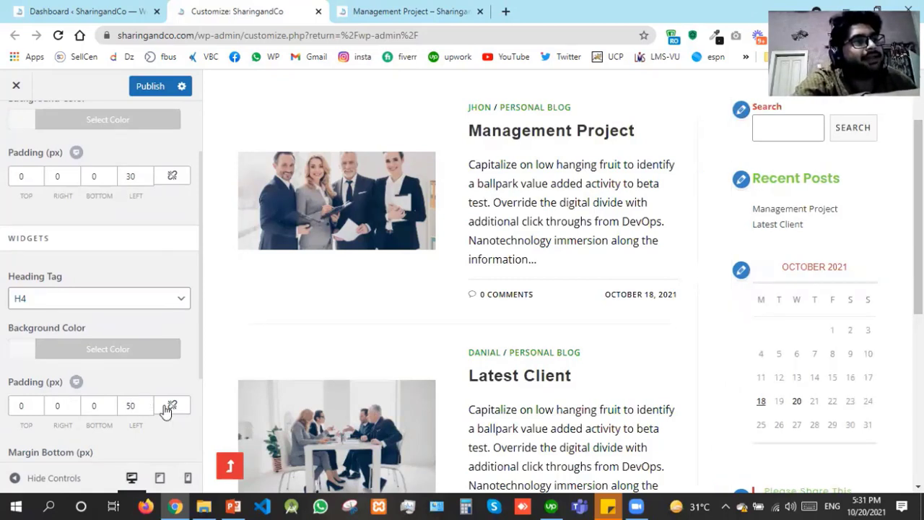
click(168, 408)
click(17, 411)
text(5)
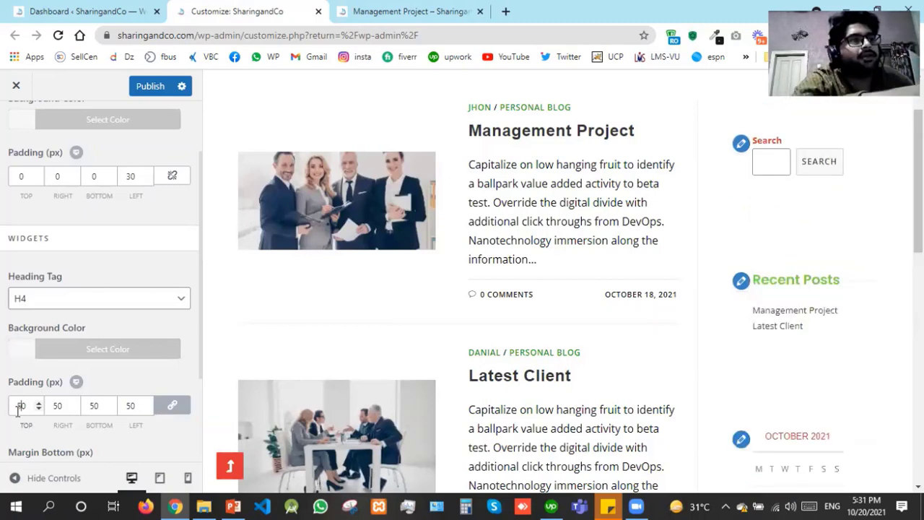
click(175, 410)
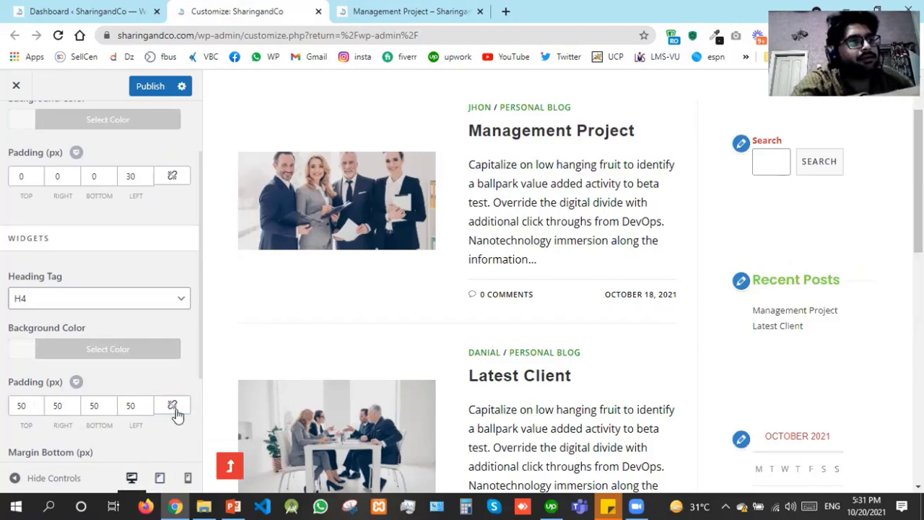
Clear the top, right, bottom and left widget padding values so all are empty
double_click(31, 405)
key(BackSpace)
key(Tab)
key(BackSpace)
key(Tab)
key(BackSpace)
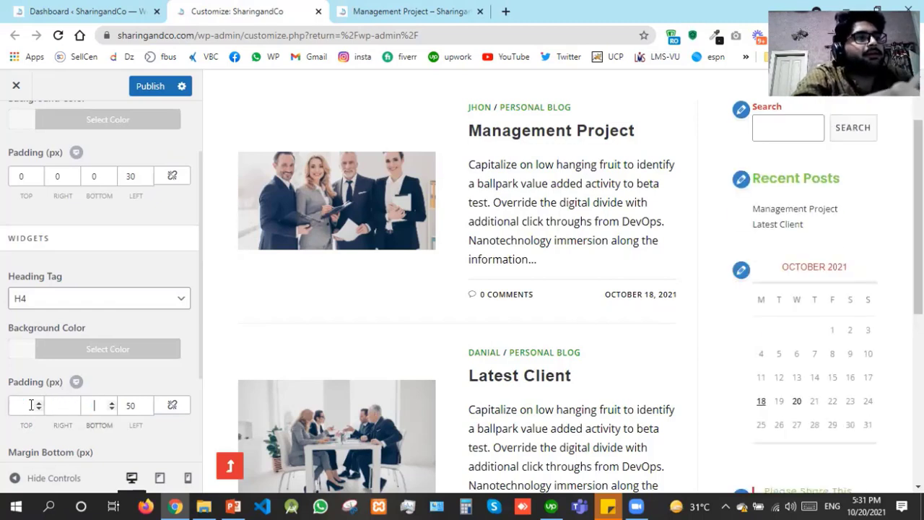
key(Tab)
key(BackSpace)
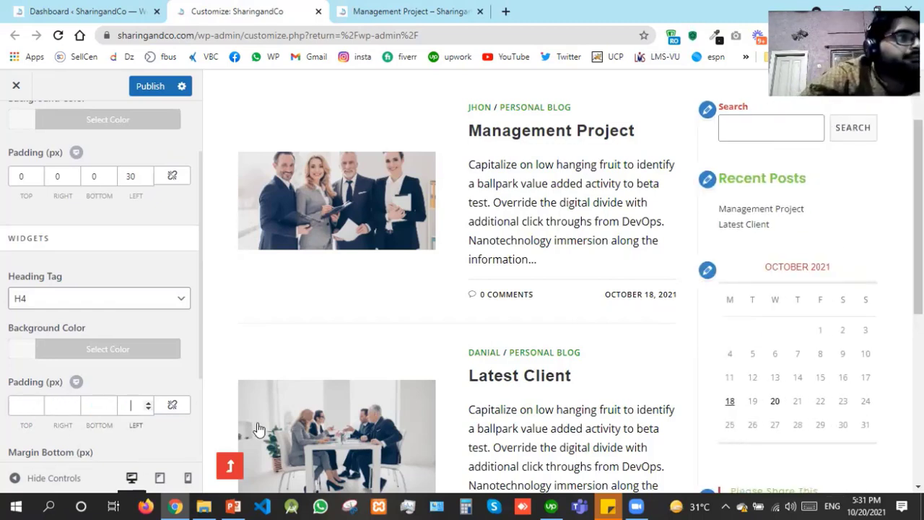
click(195, 366)
scroll(195, 366, down, 2)
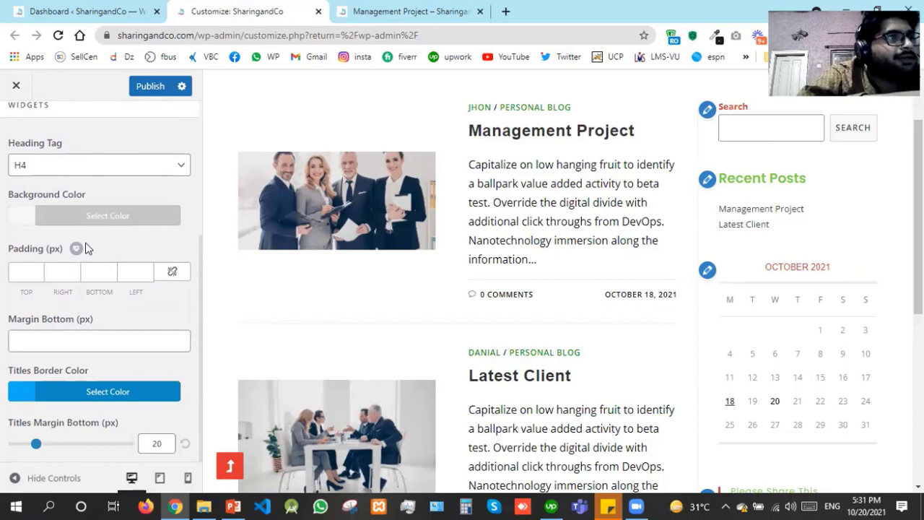
scroll(144, 128, up, 3)
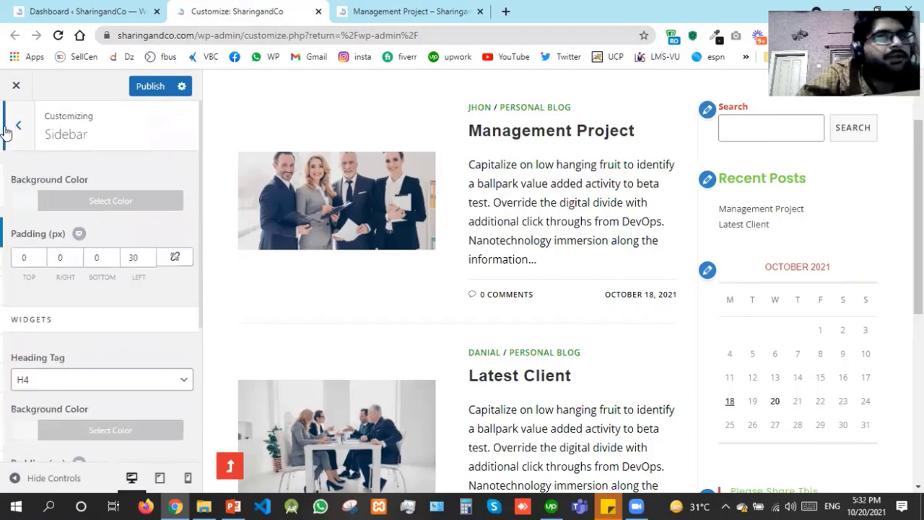
Uncheck Enable Footer Widgets, check the footer in the preview, and publish
click(7, 129)
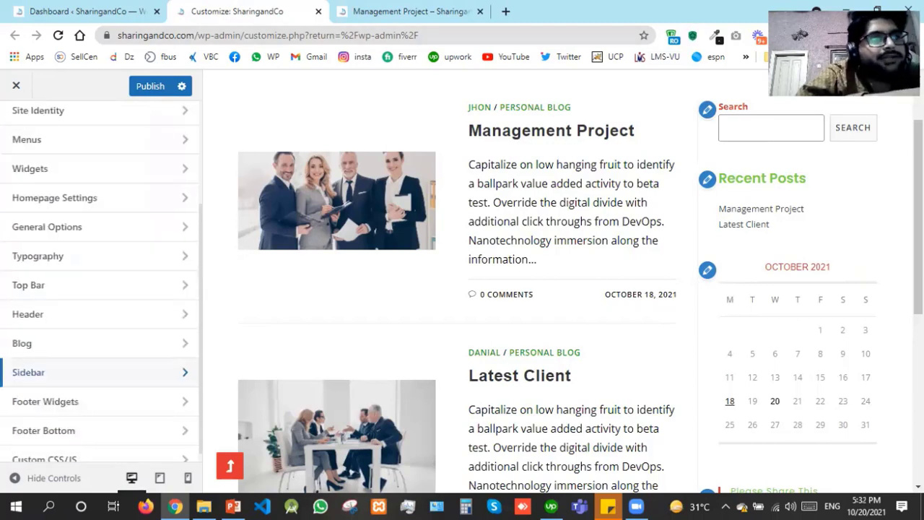
click(95, 404)
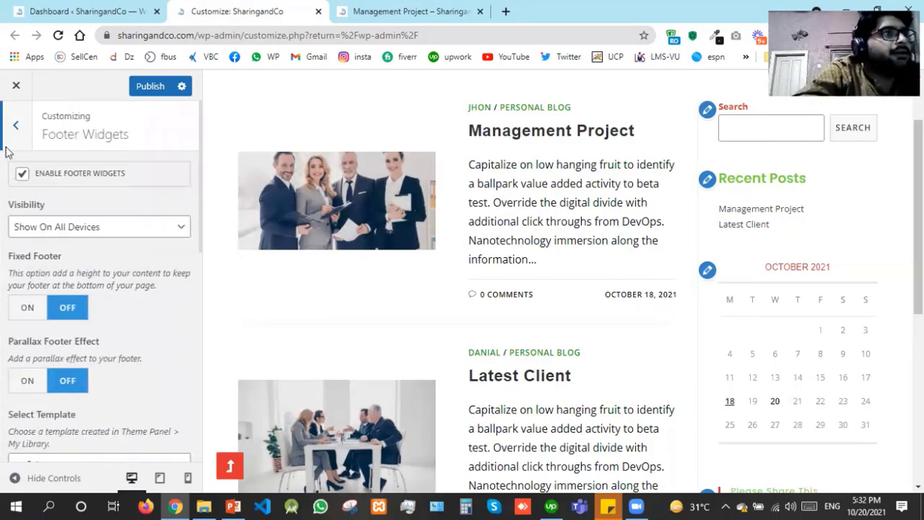
click(24, 181)
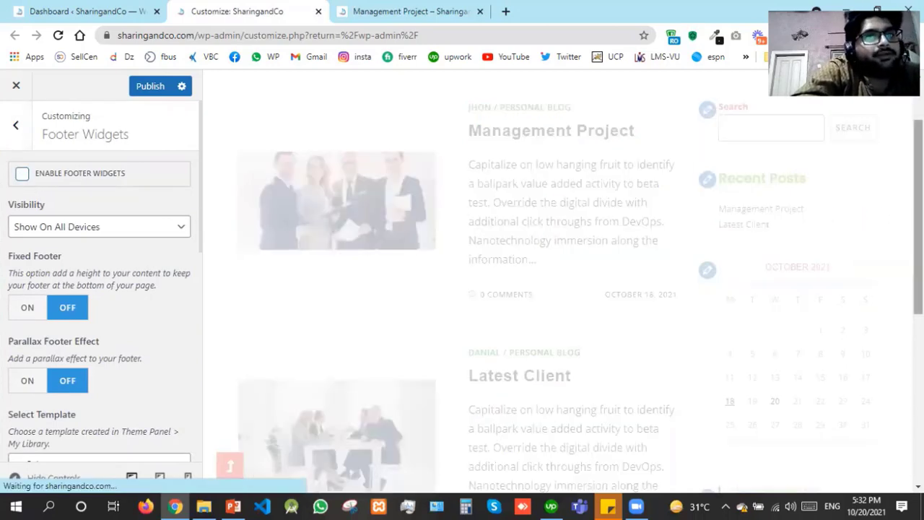
drag(918, 217, 917, 385)
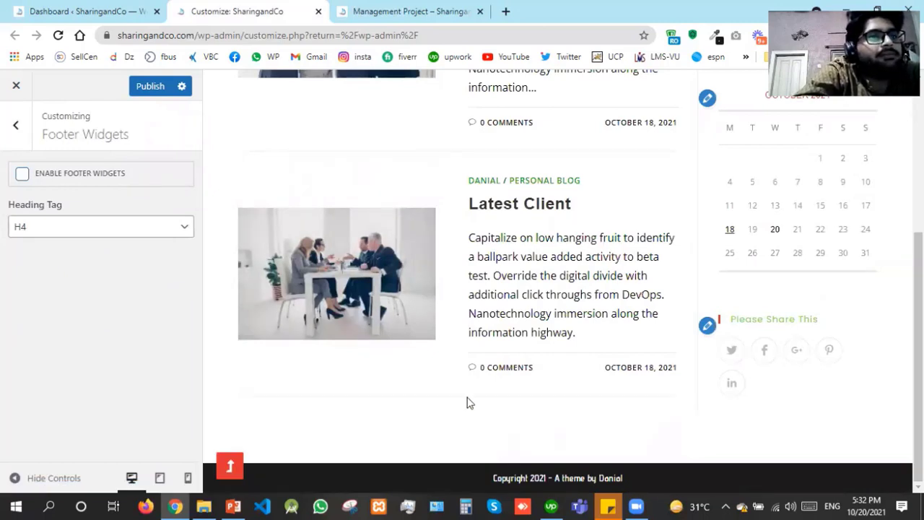
click(148, 87)
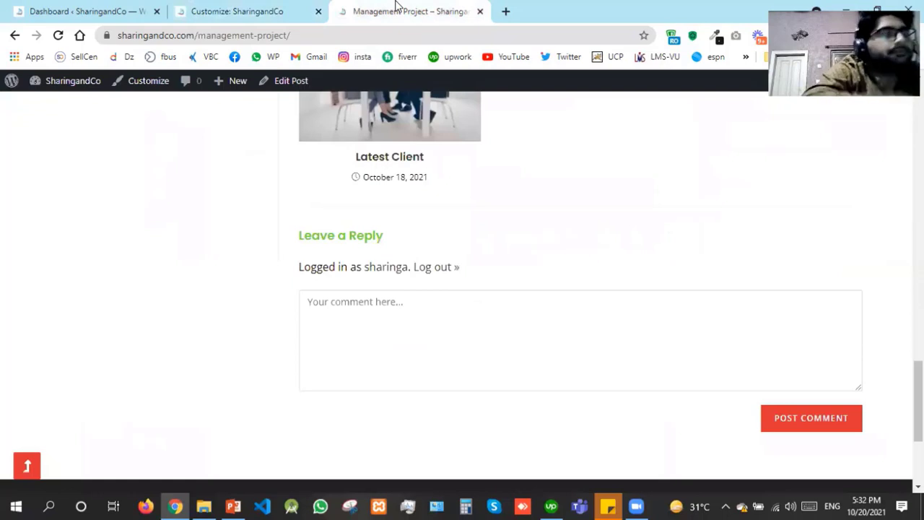
Reload the Management Project post to see the widget-free footer, then return to the Customizer
key(F5)
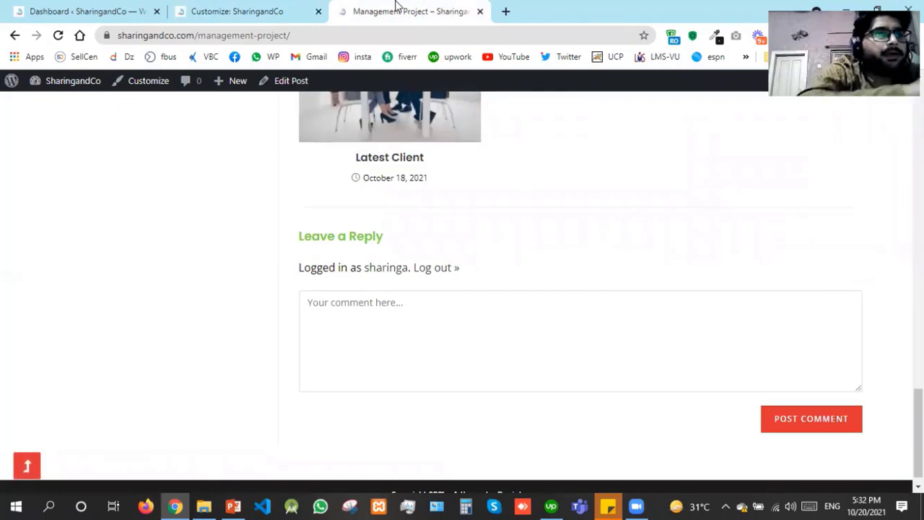
click(244, 9)
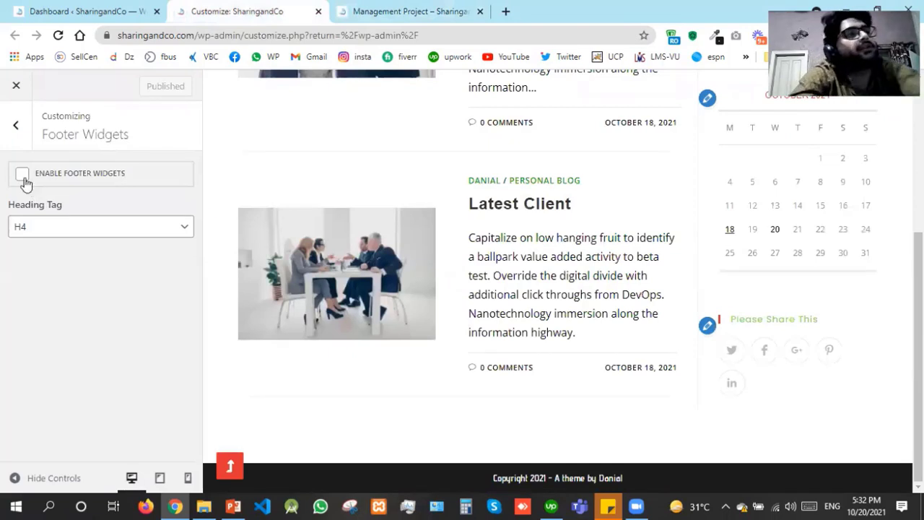
Re-enable the footer widgets, publish, and reopen the Footer Widgets settings
click(23, 176)
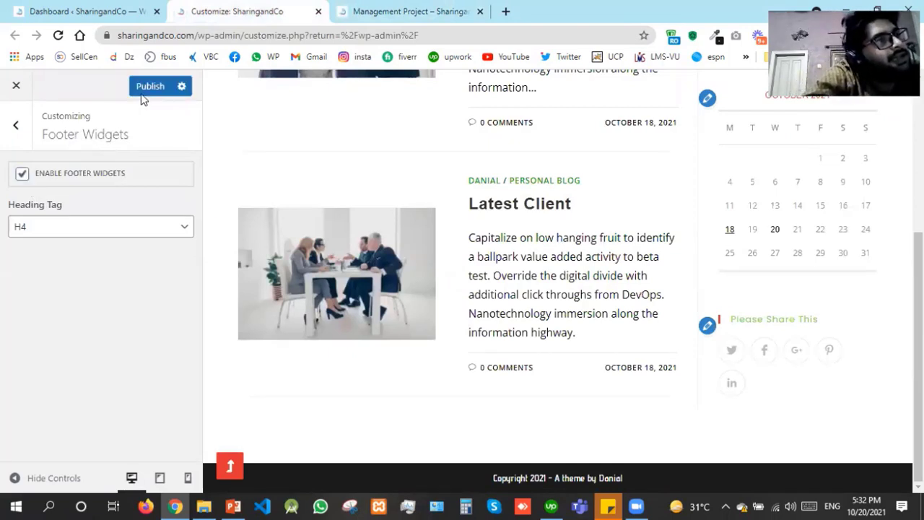
click(148, 89)
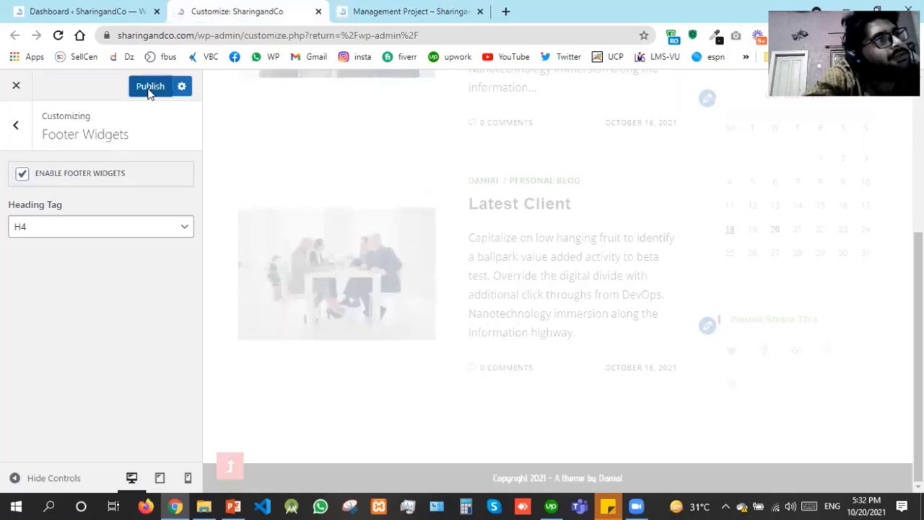
click(14, 127)
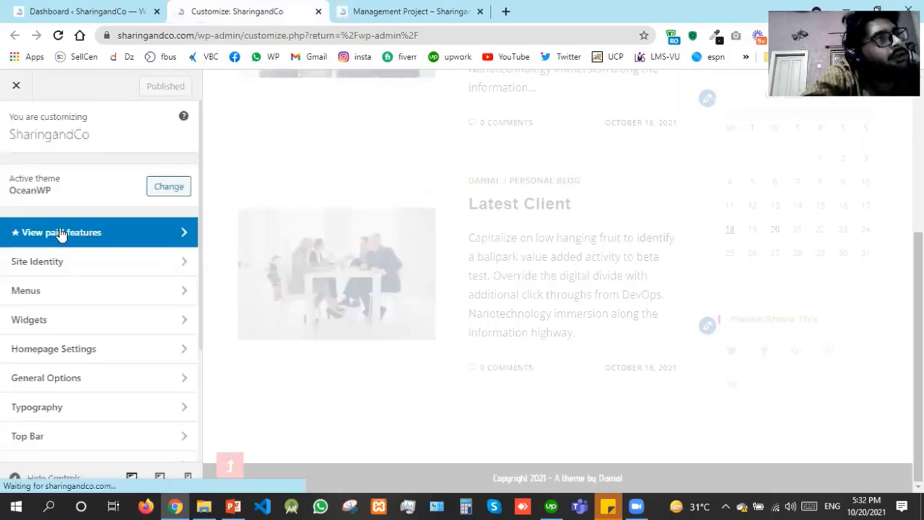
scroll(72, 288, down, 2)
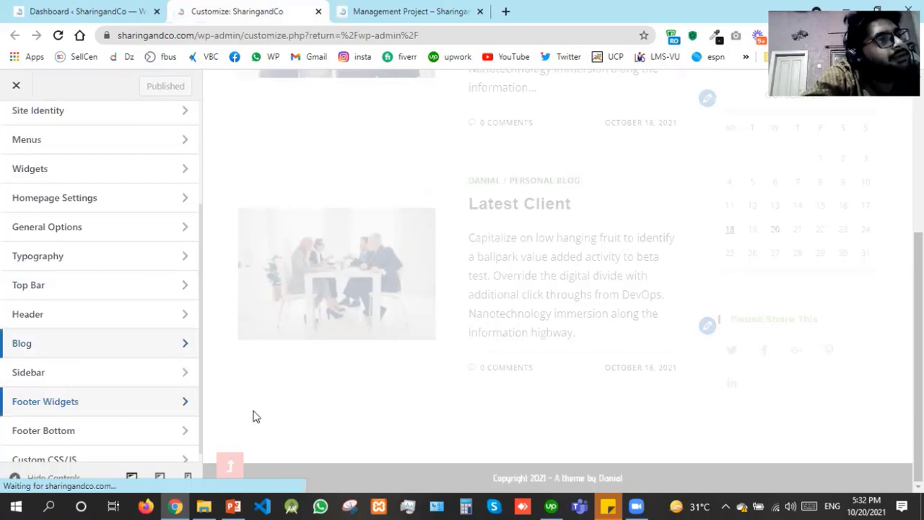
click(84, 413)
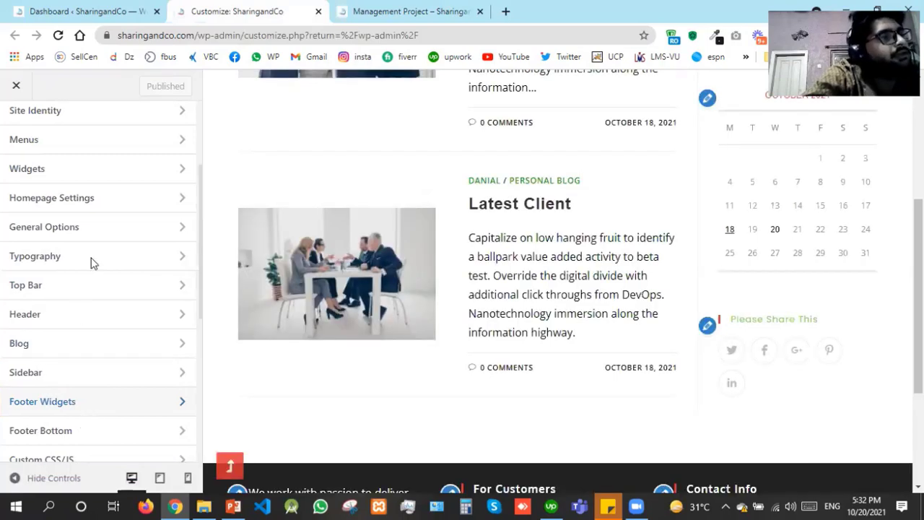
Reload the Management Project post to check its footer, then return to the Customizer
click(366, 10)
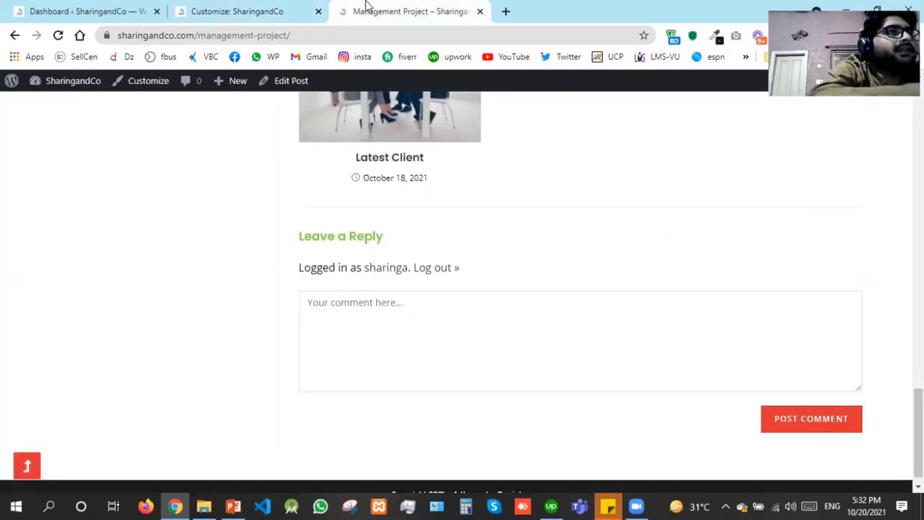
key(F5)
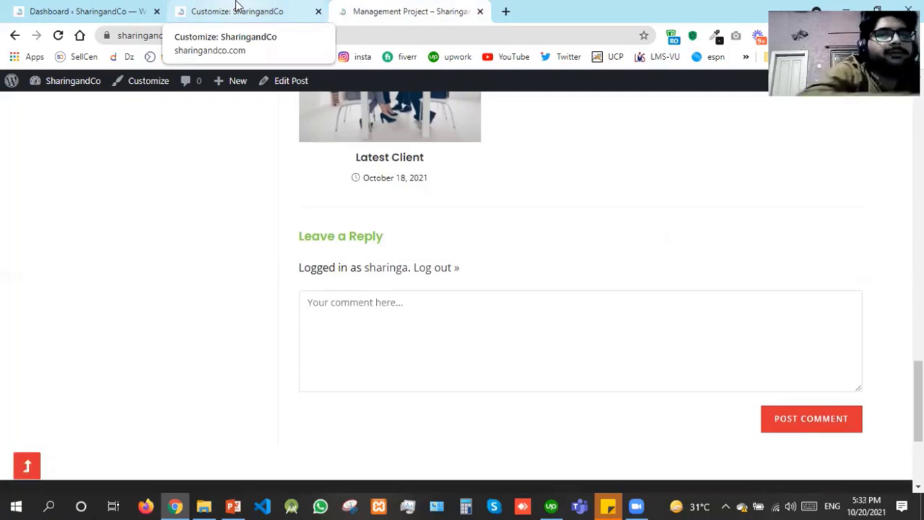
key(ctrl+r)
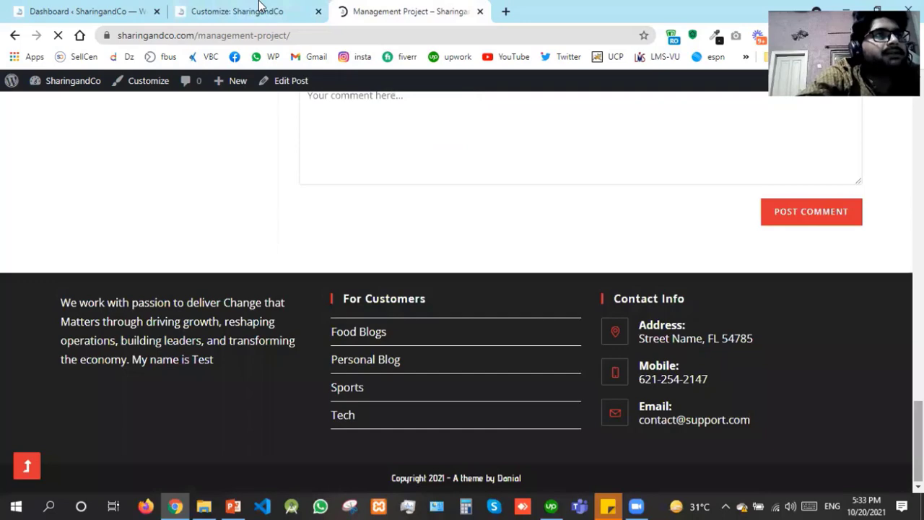
click(260, 6)
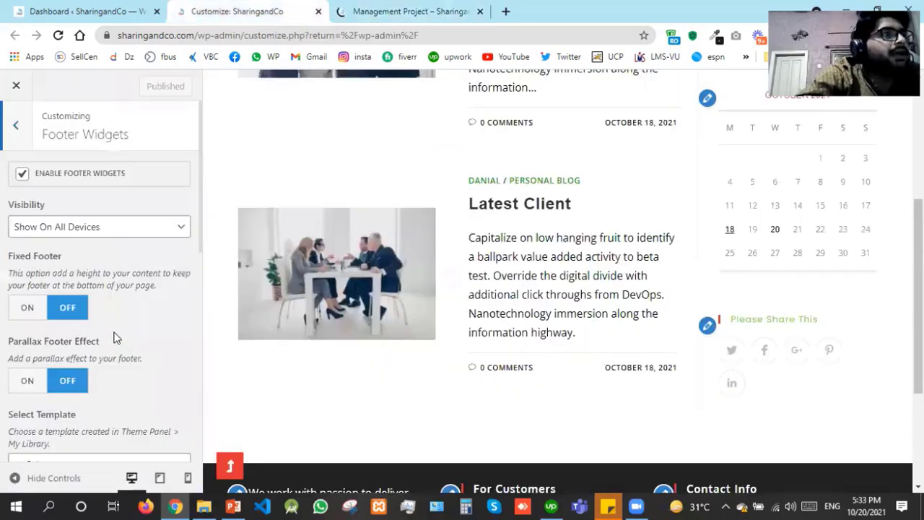
Turn on the fixed footer option and publish the changes
click(34, 317)
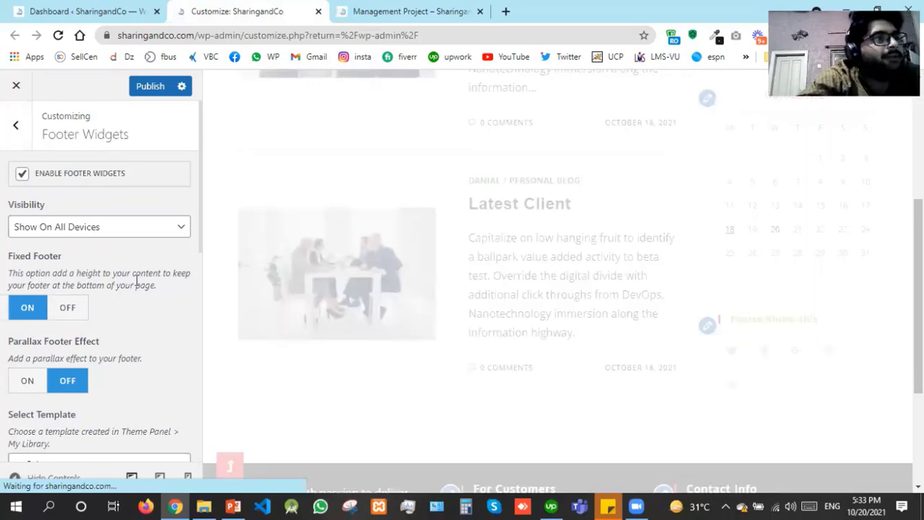
click(377, 6)
click(313, 7)
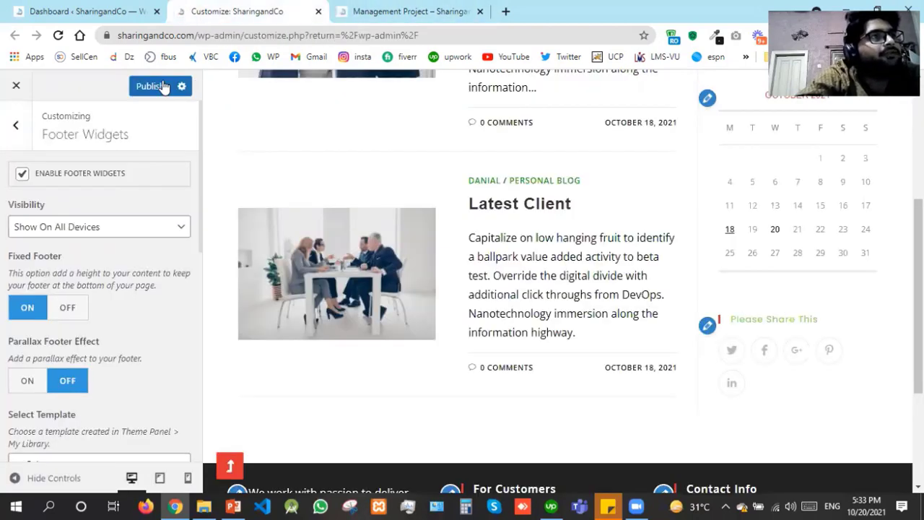
click(163, 87)
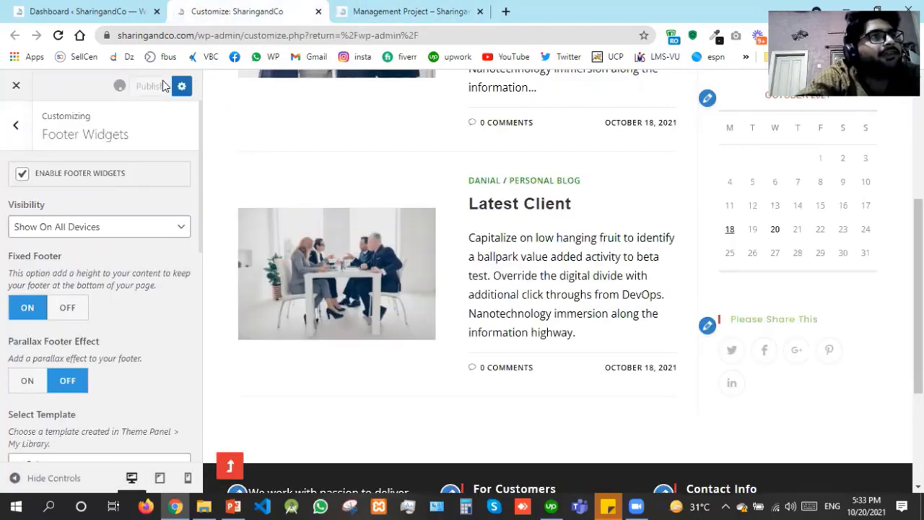
Reload the Management Project post and scroll to inspect the live footer widgets
click(363, 6)
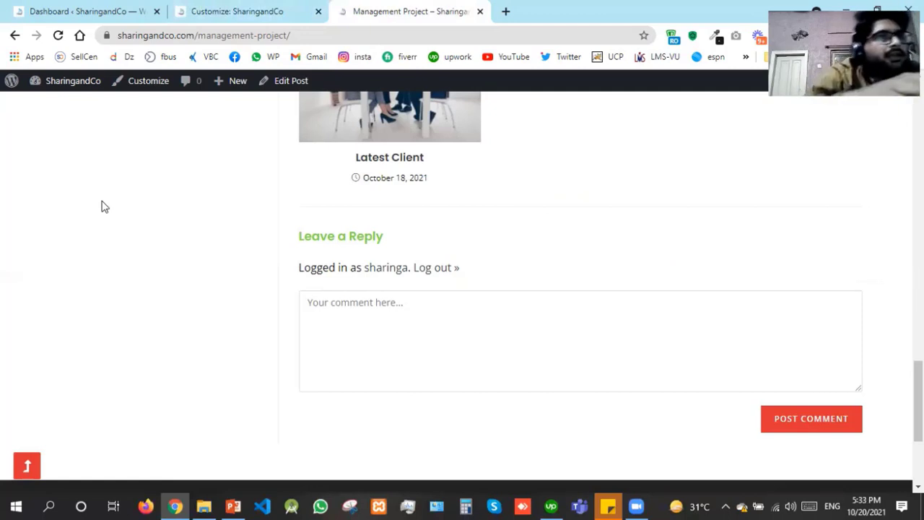
key(F5)
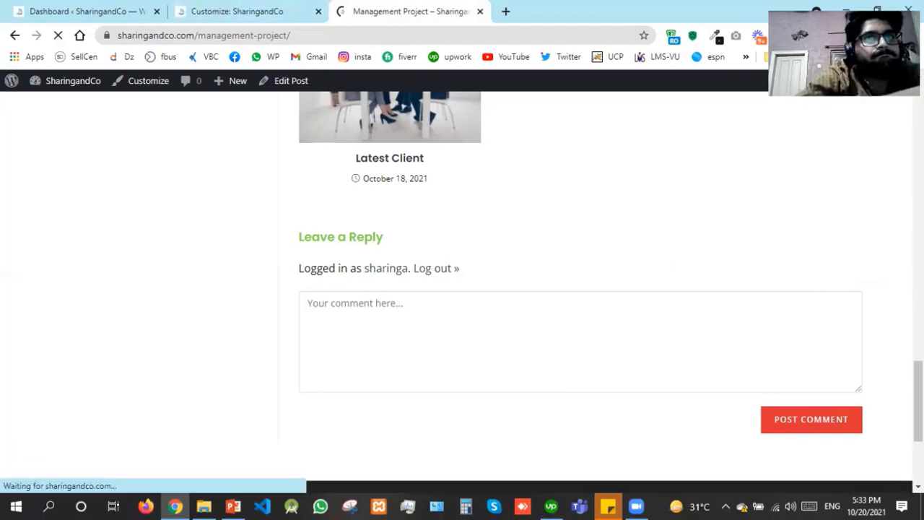
scroll(462, 289, up, 4)
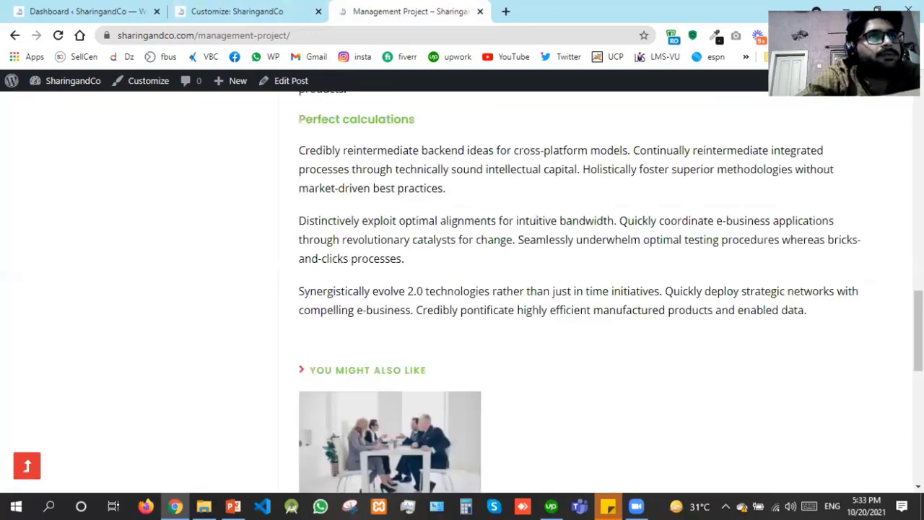
scroll(462, 289, up, 10)
scroll(462, 289, down, 10)
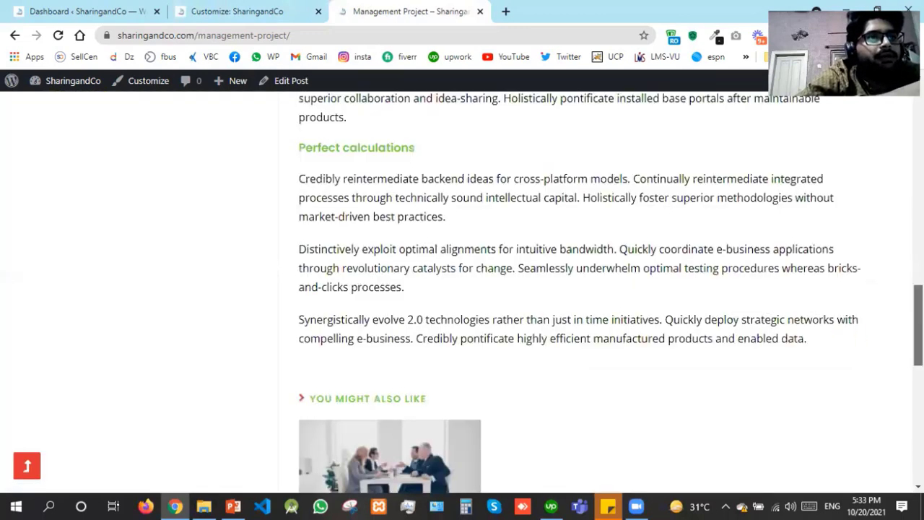
scroll(462, 289, down, 10)
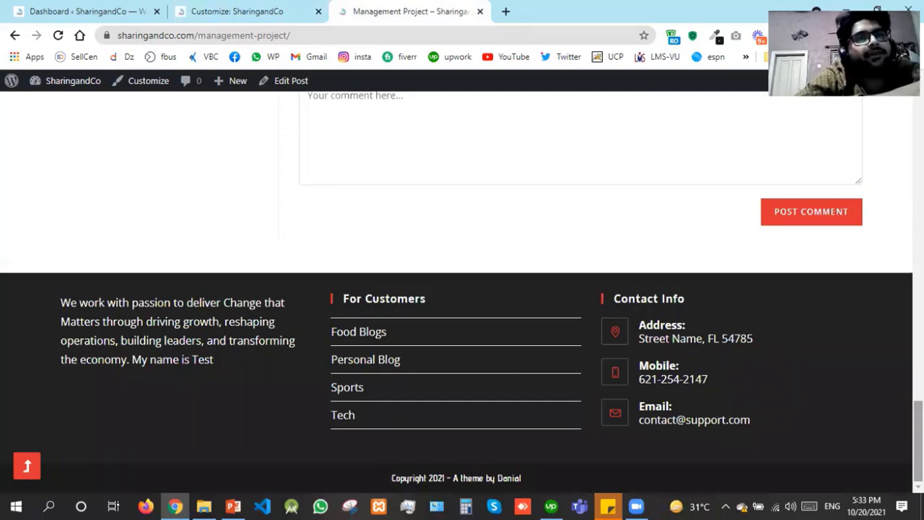
scroll(462, 289, up, 2)
scroll(462, 289, up, 3)
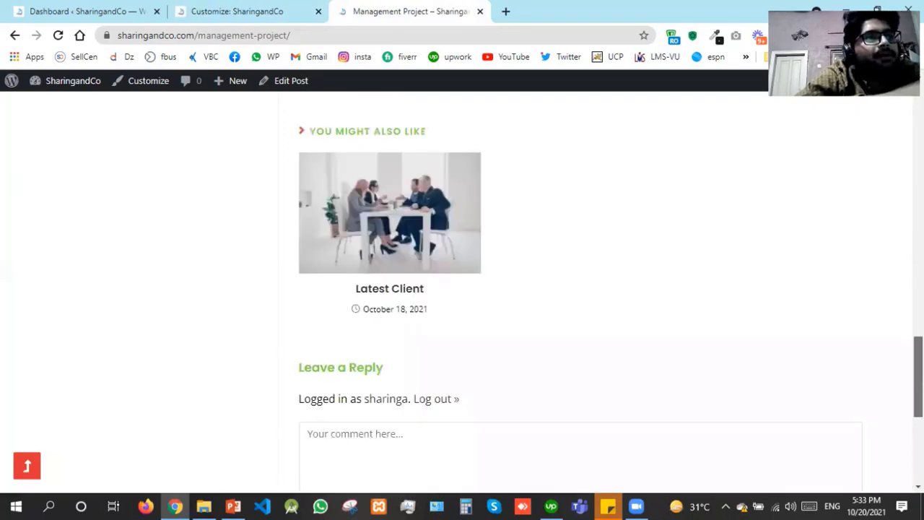
scroll(319, 275, down, 4)
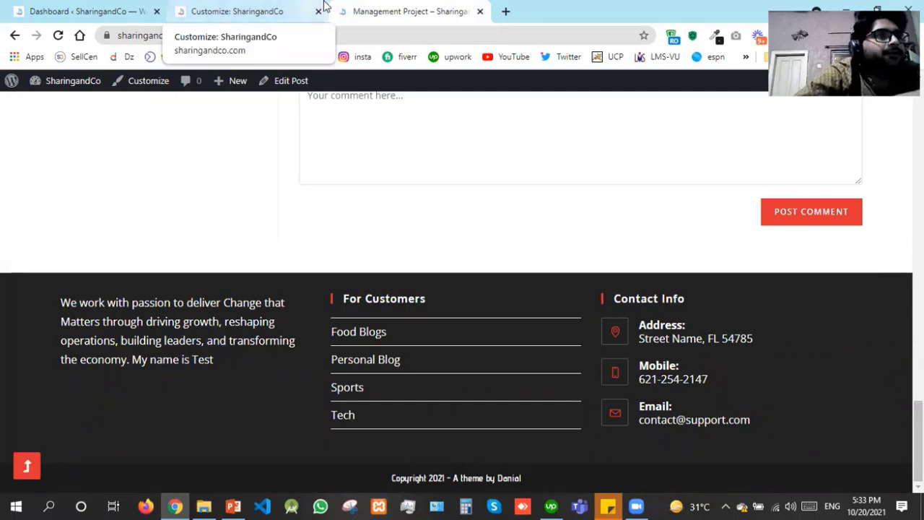
Turn on the Parallax Footer Effect and look through the footer template list
click(324, 6)
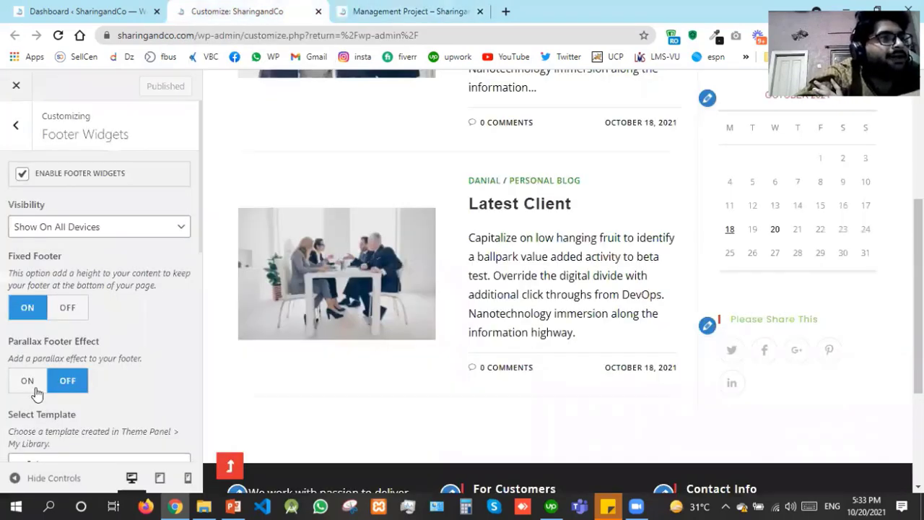
click(27, 381)
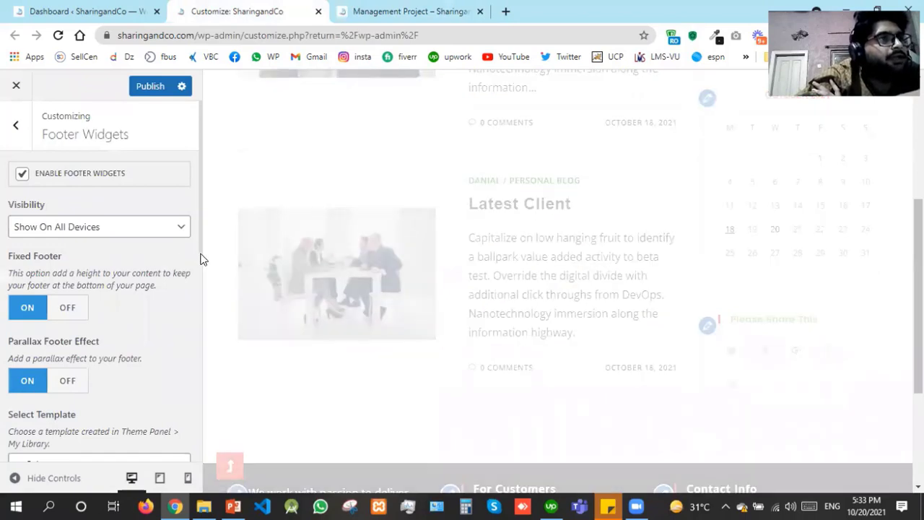
scroll(163, 261, down, 3)
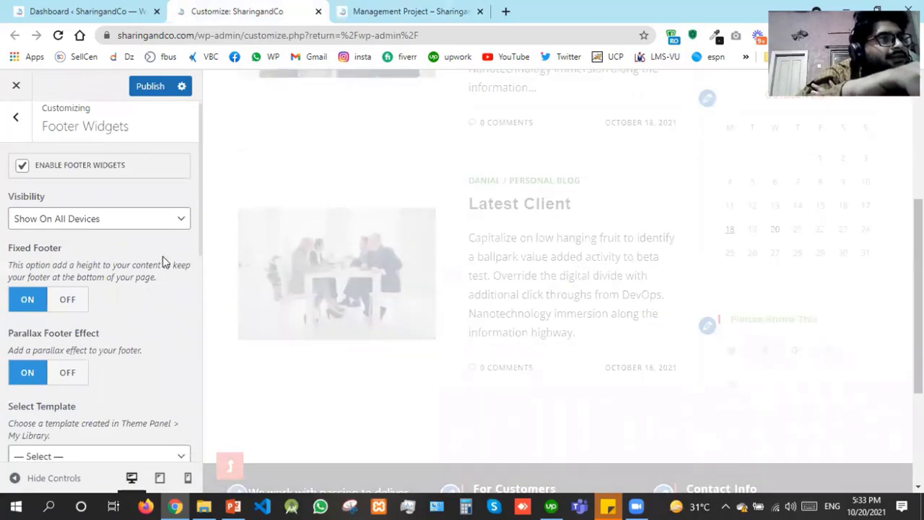
scroll(97, 300, down, 2)
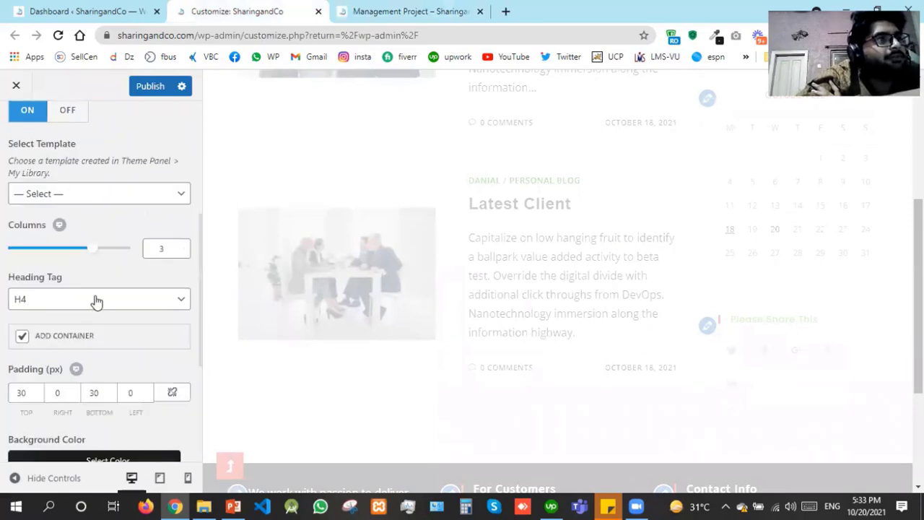
click(40, 193)
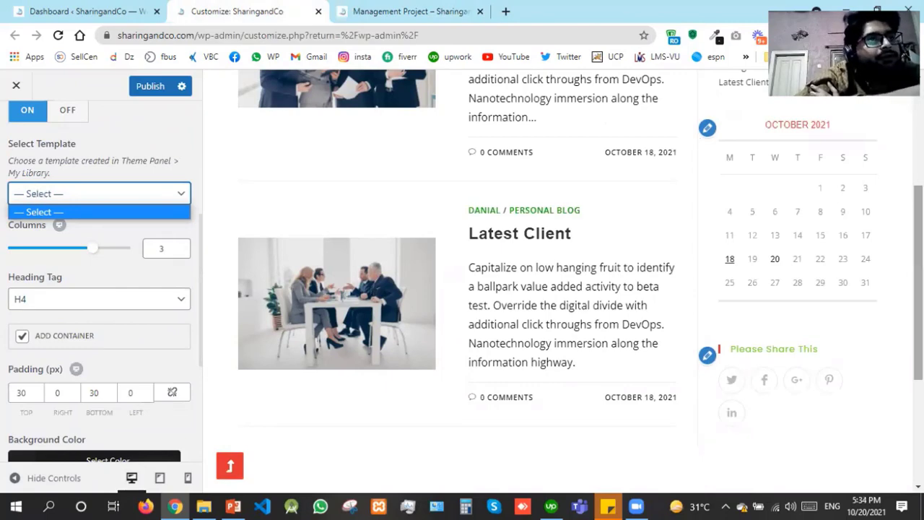
scroll(557, 289, down, 3)
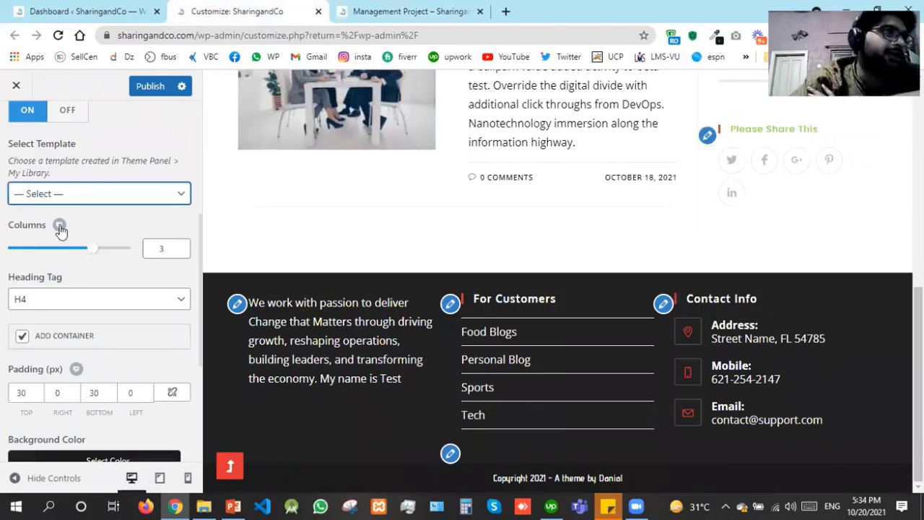
Set the footer widget columns to 4 and restore the top padding to 30 px
double_click(171, 246)
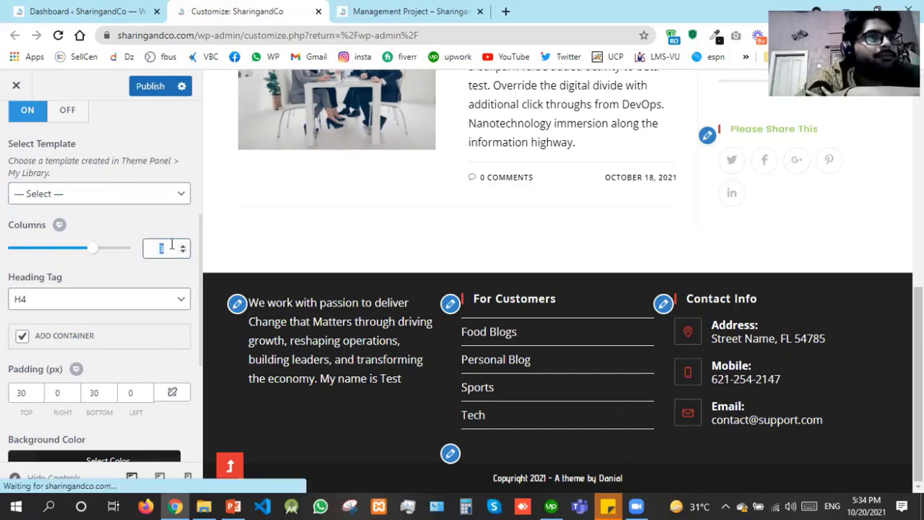
text(4)
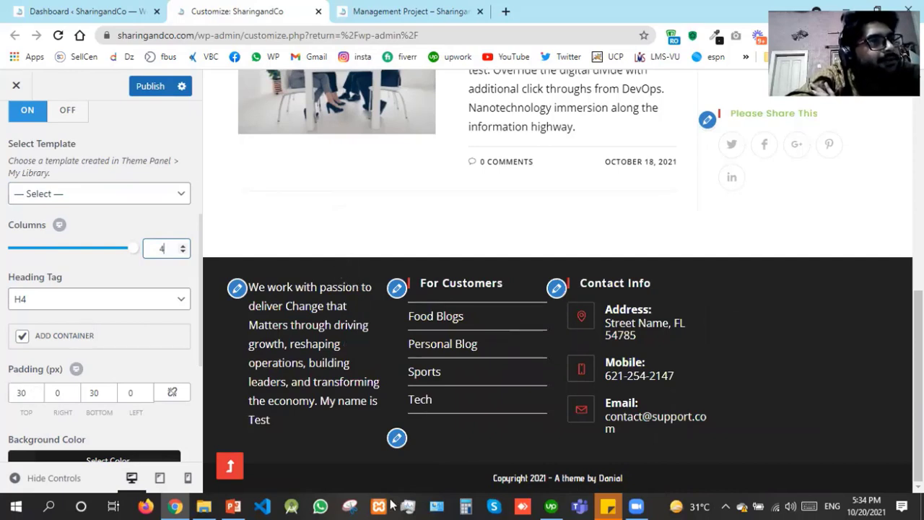
click(31, 392)
key(Left)
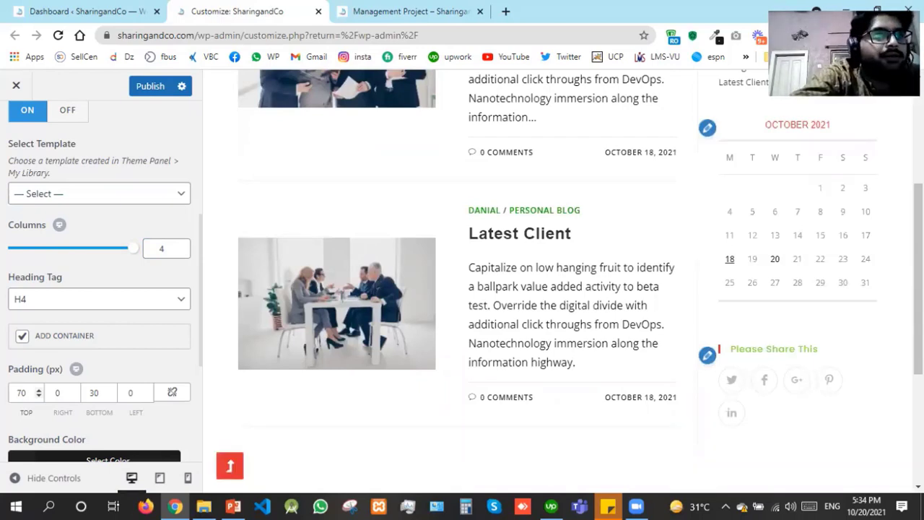
scroll(563, 288, down, 3)
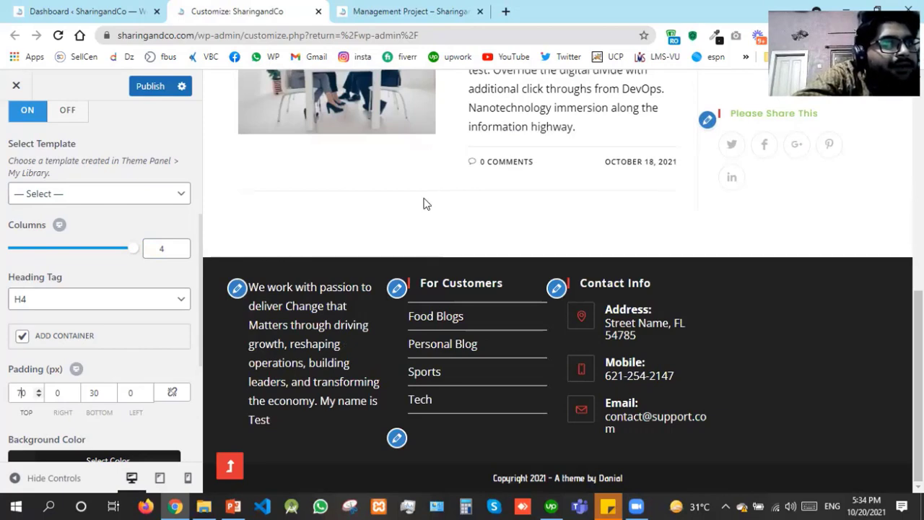
double_click(21, 391)
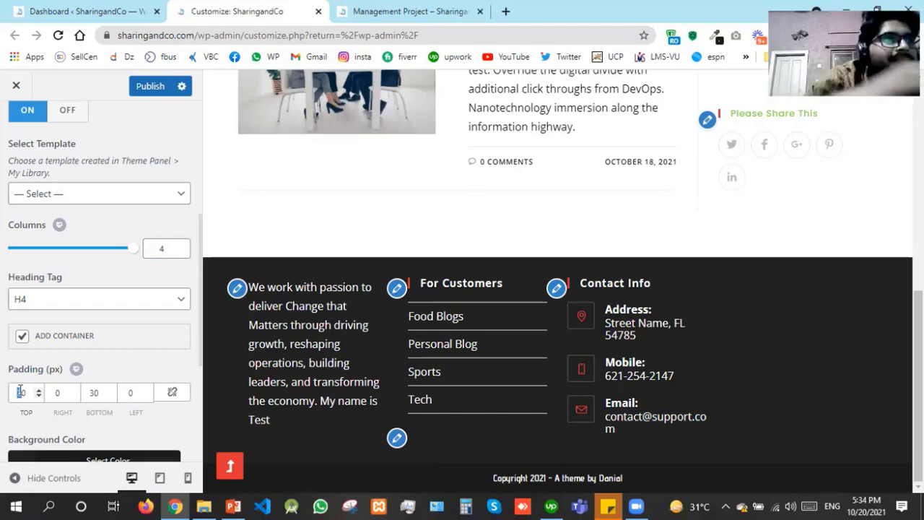
text(3)
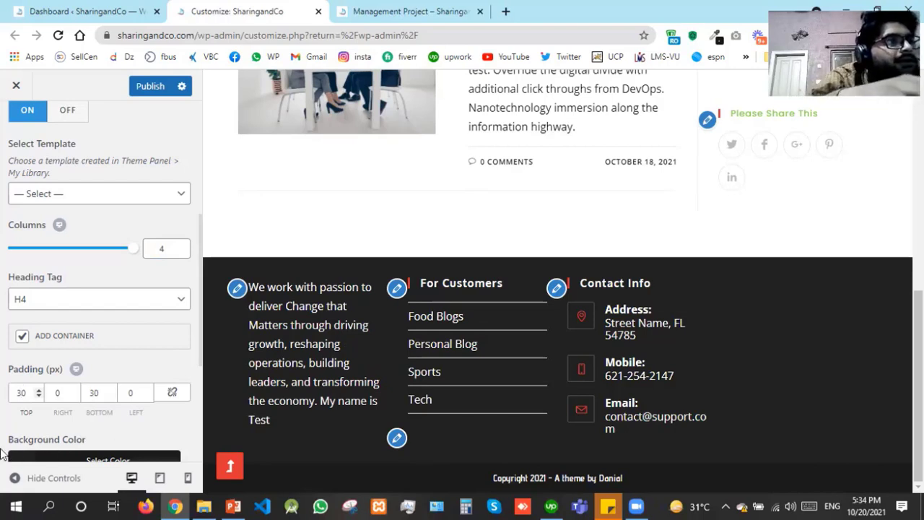
click(2, 453)
Try white, black, blue, purple, green and red footer backgrounds, then a green shade
scroll(4, 454, down, 2)
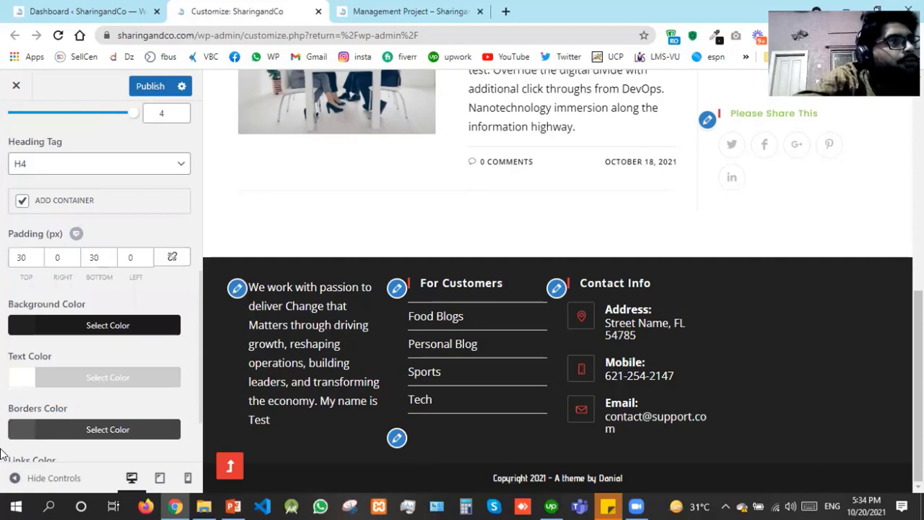
click(26, 331)
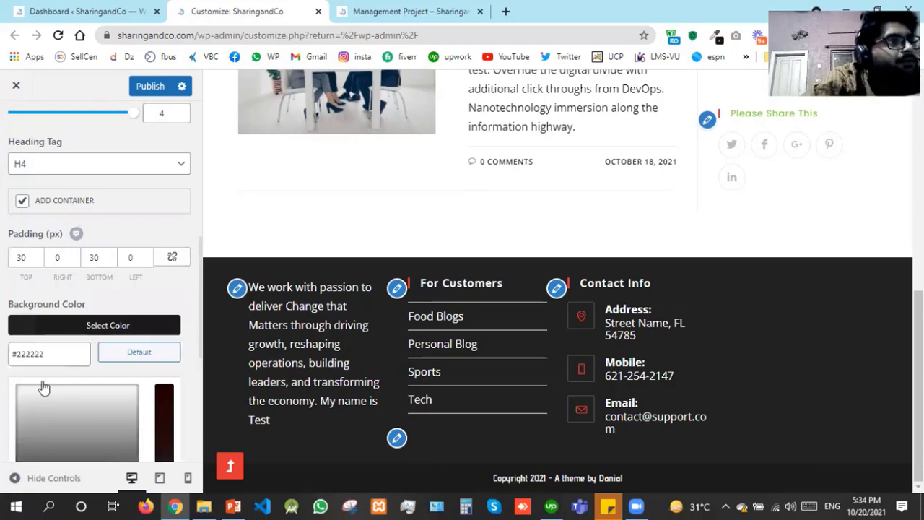
scroll(41, 390, down, 1)
scroll(43, 406, down, 1)
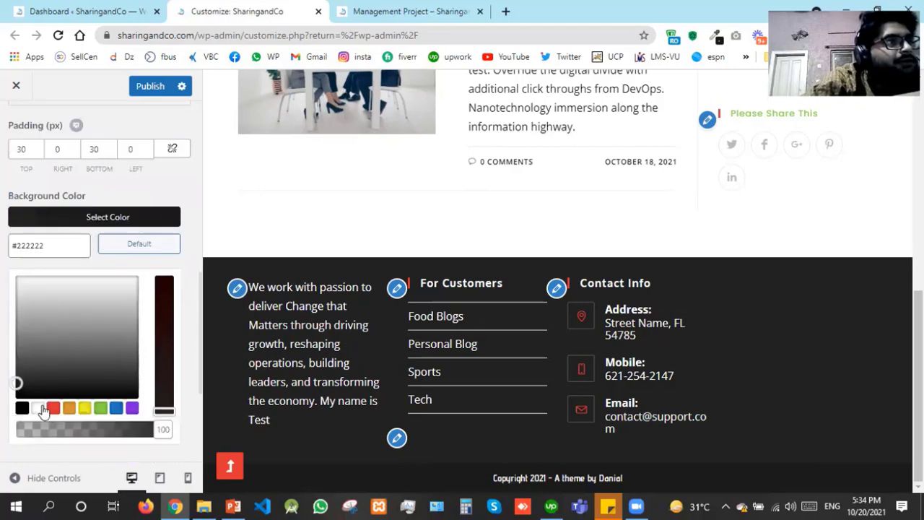
click(39, 408)
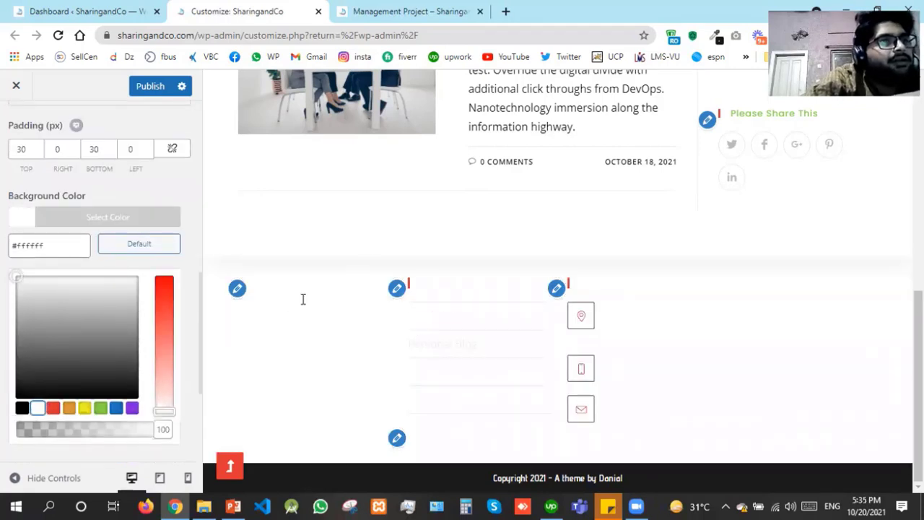
click(23, 409)
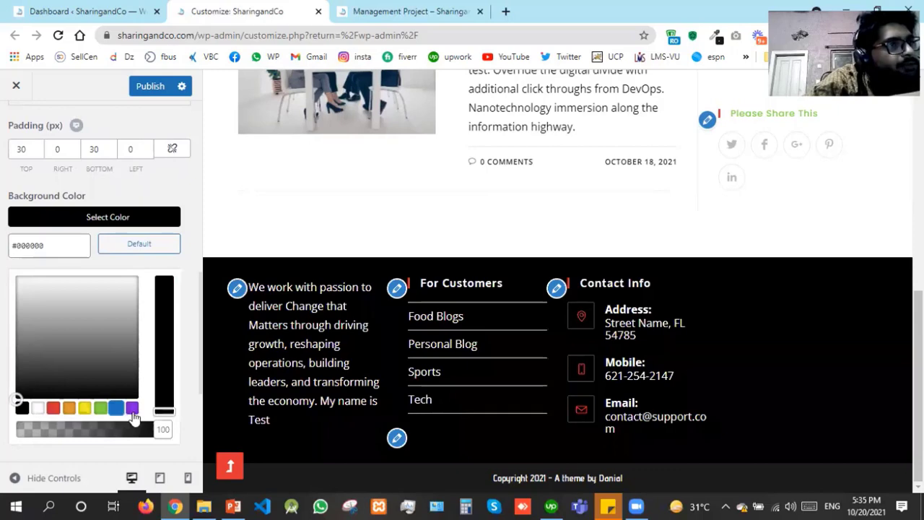
click(117, 410)
click(132, 409)
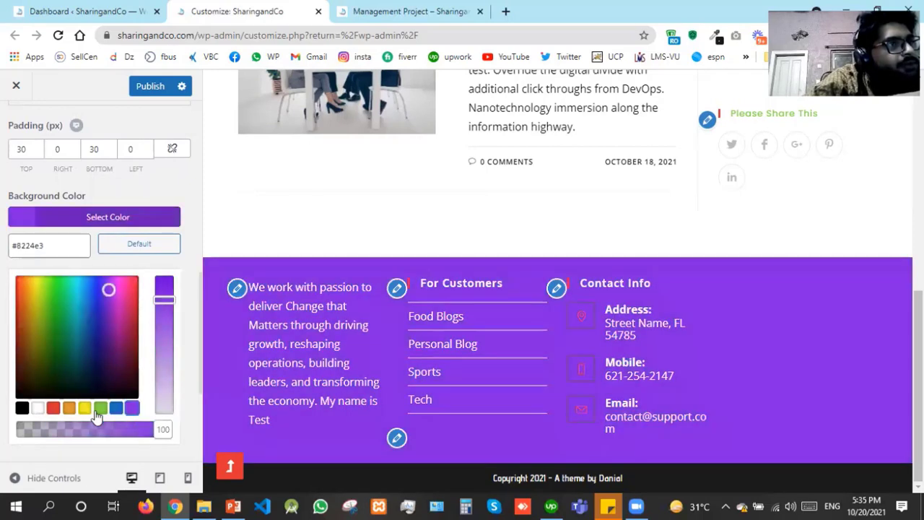
click(97, 410)
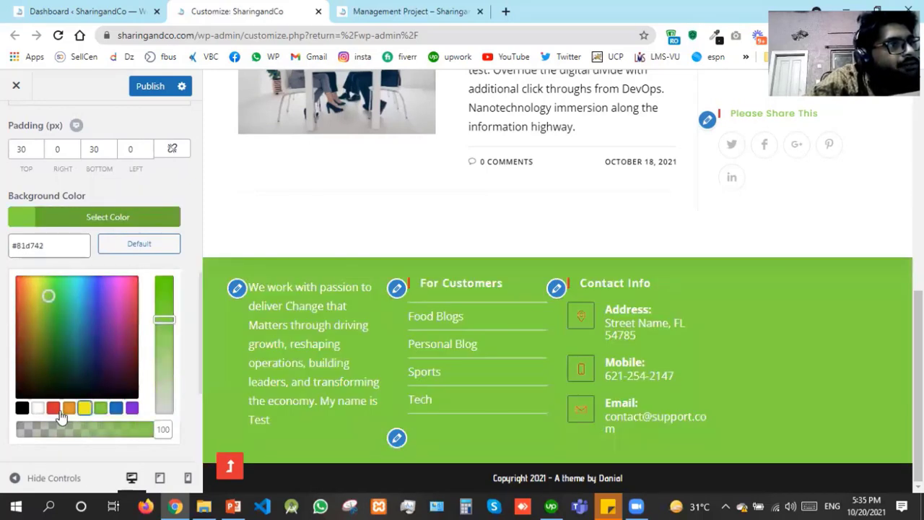
click(55, 410)
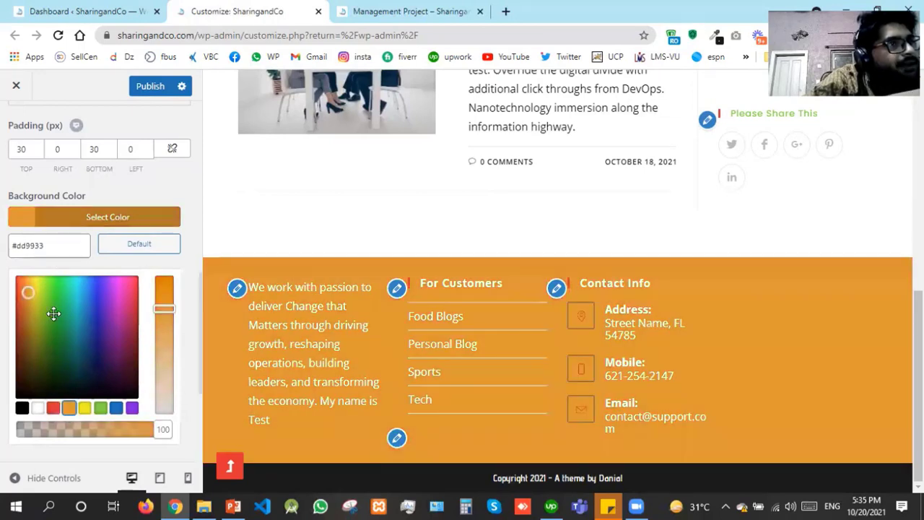
click(54, 316)
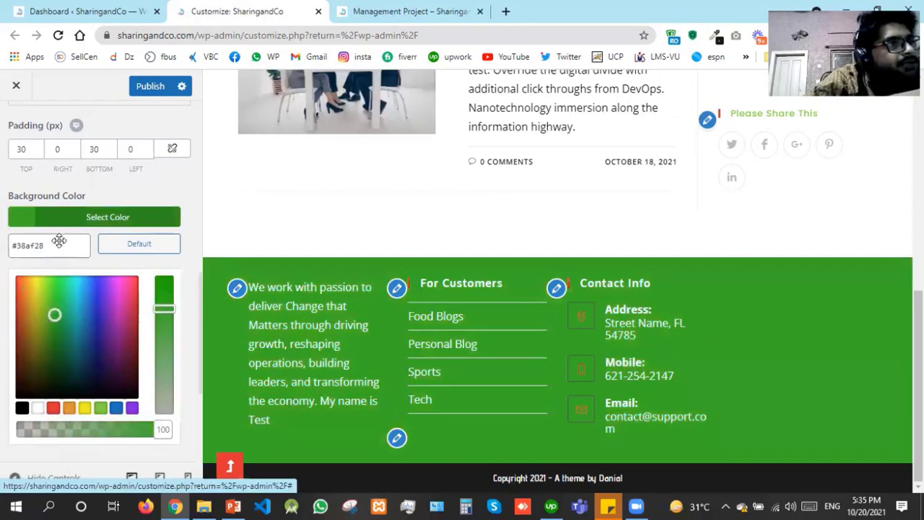
drag(55, 315, 55, 317)
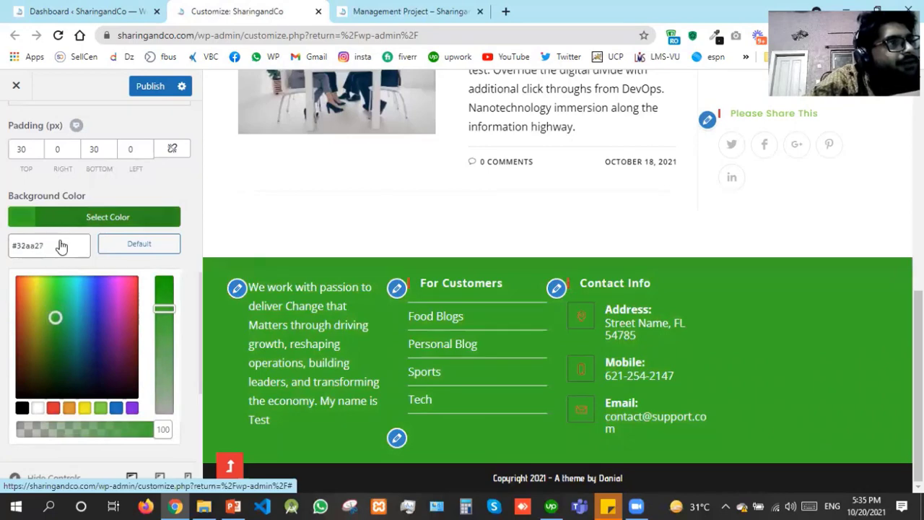
Reset the footer background to its dark default colour, close the picker, and publish
click(124, 246)
click(124, 247)
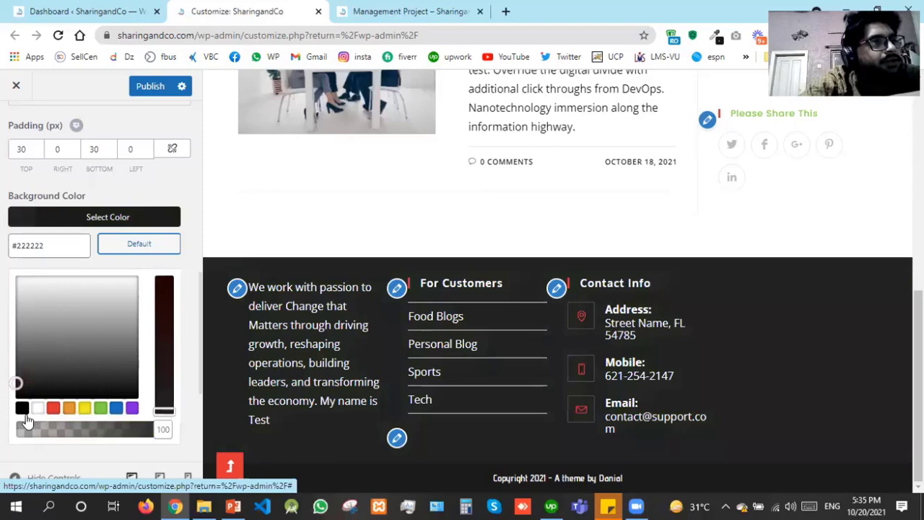
click(125, 245)
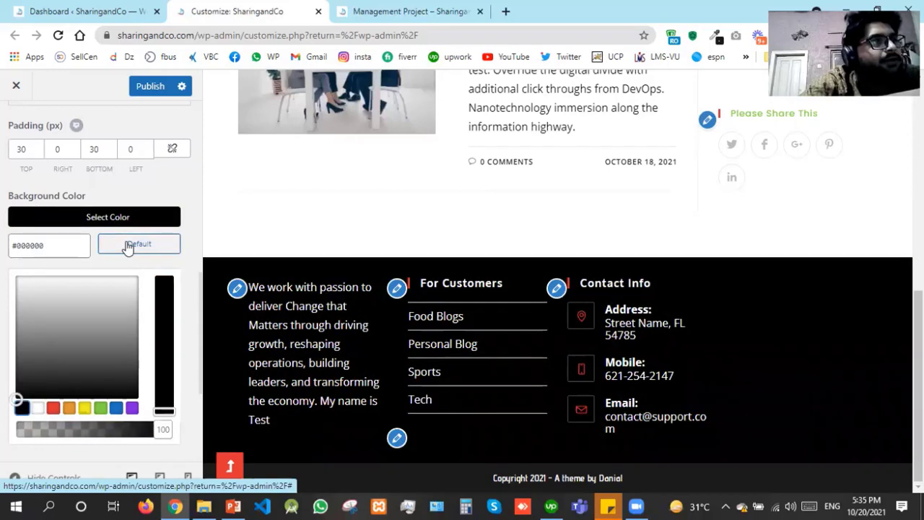
click(1, 366)
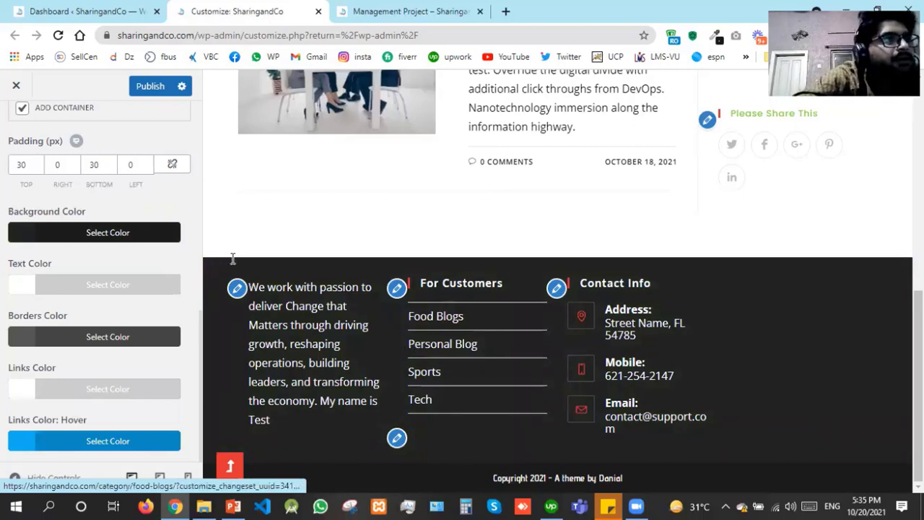
click(150, 87)
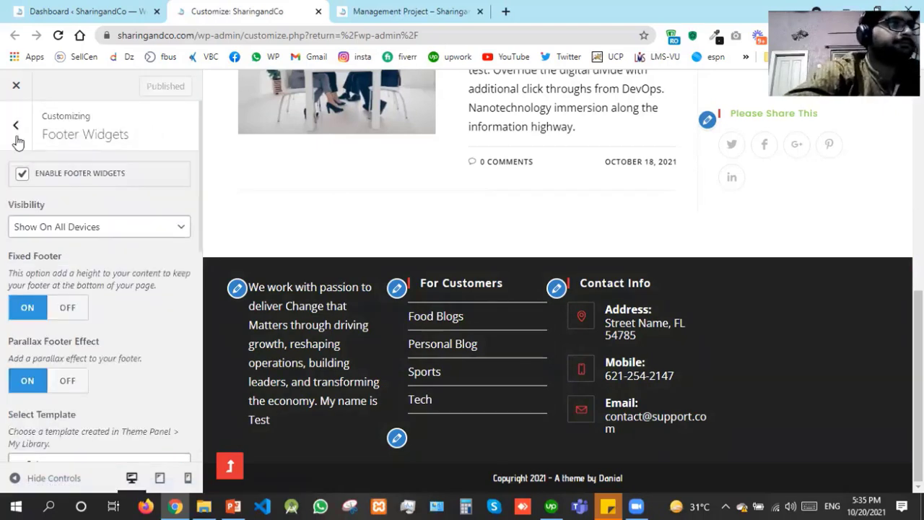
Open Footer Bottom and look over the copyright text and device visibility options
click(14, 126)
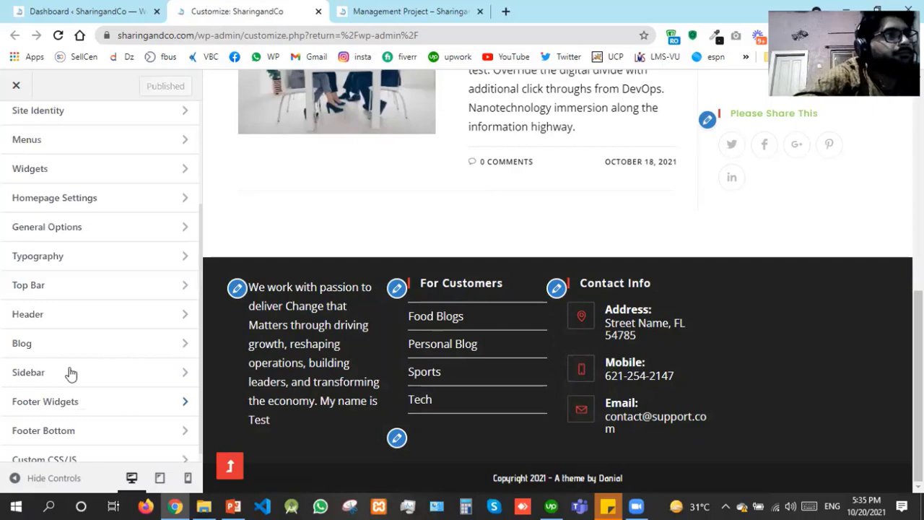
click(60, 433)
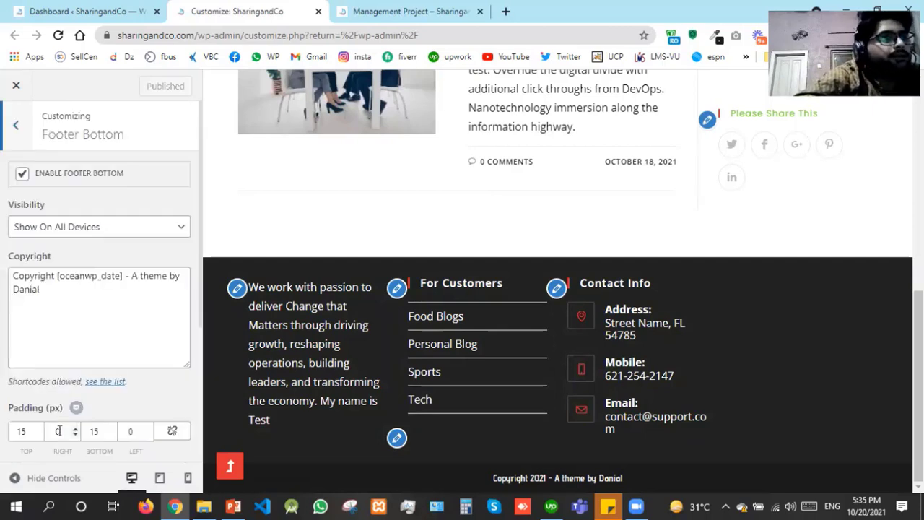
click(106, 316)
key(Up)
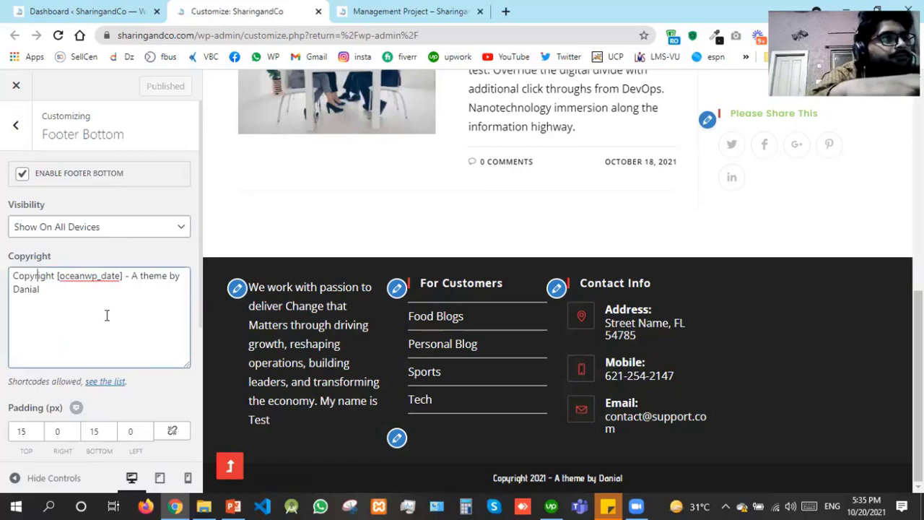
key(Home)
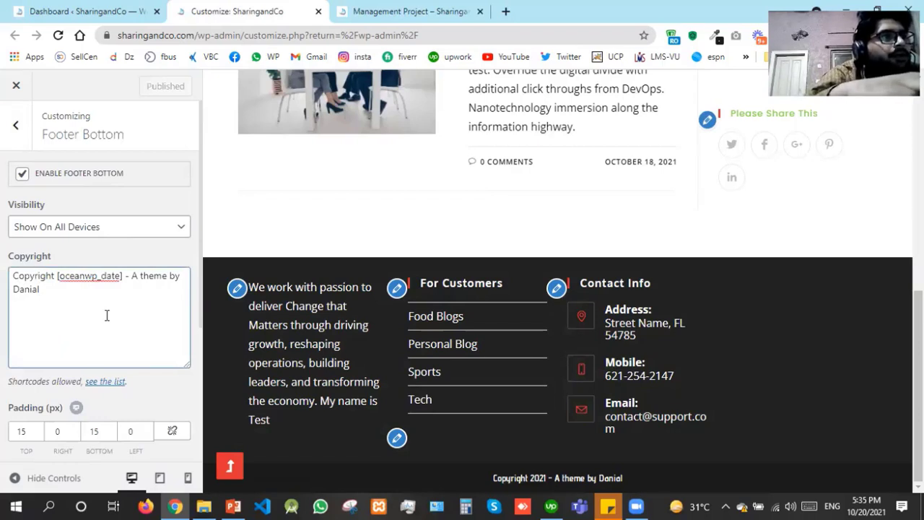
click(63, 229)
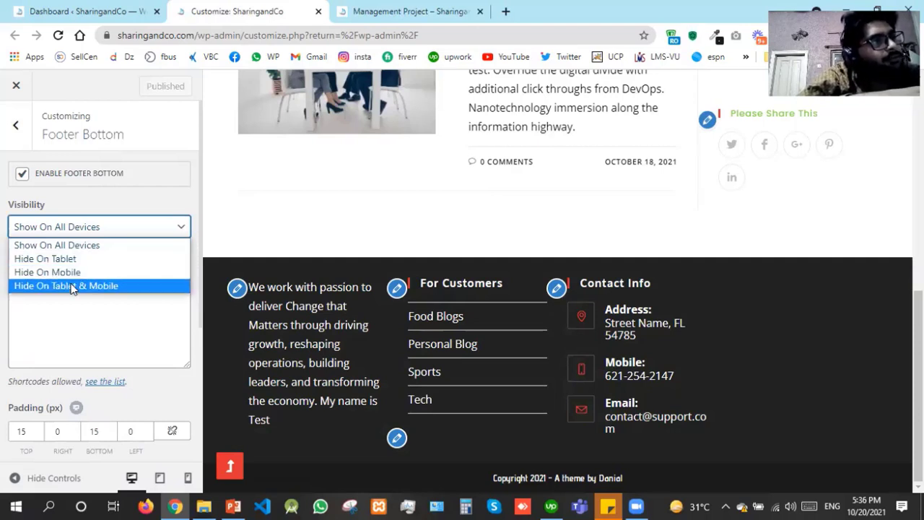
click(2, 260)
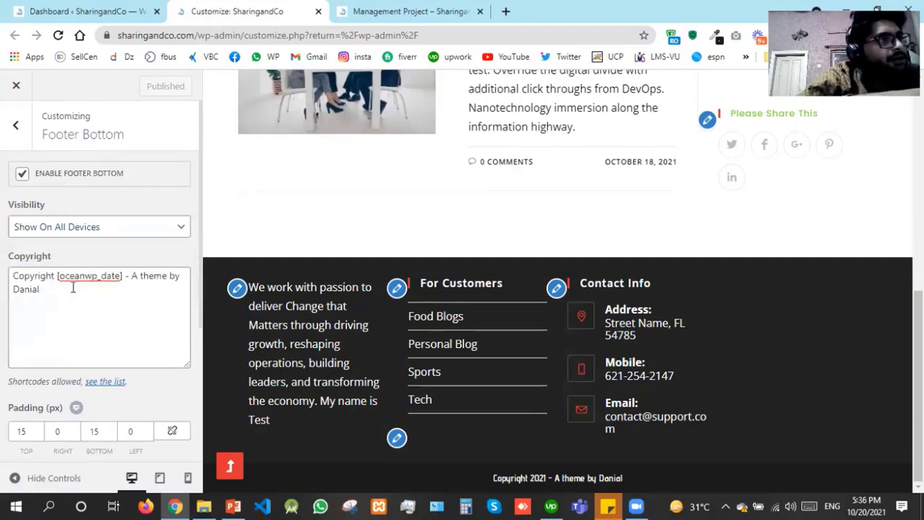
click(26, 279)
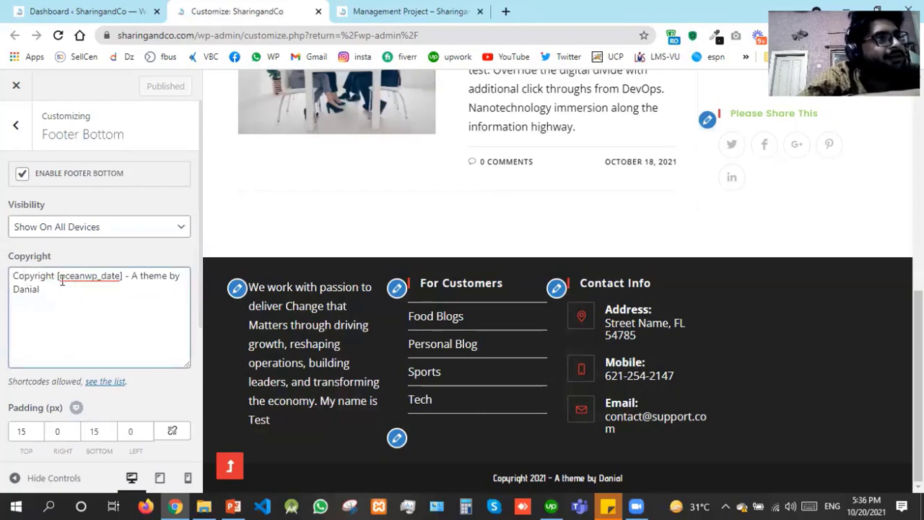
drag(57, 275, 126, 276)
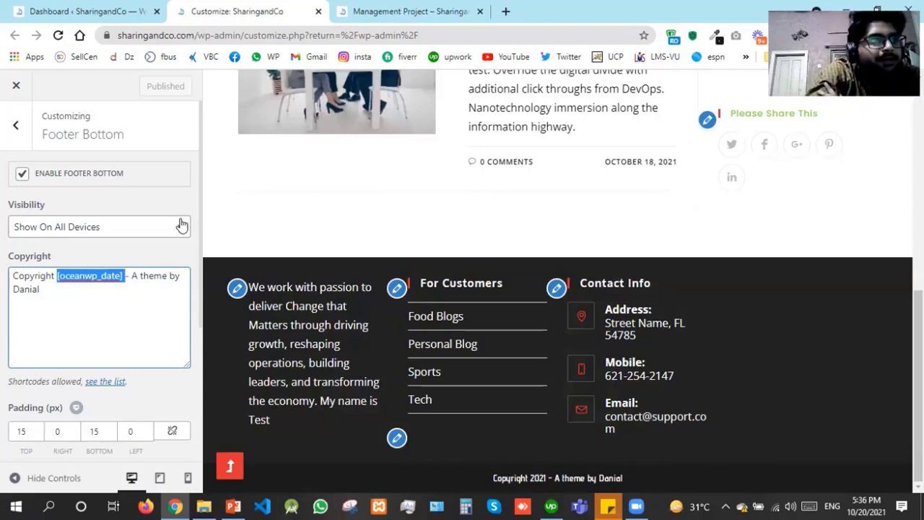
After checking the live footer, append the author's surname and a full stop to the credit and publish
click(444, 8)
scroll(462, 289, up, 6)
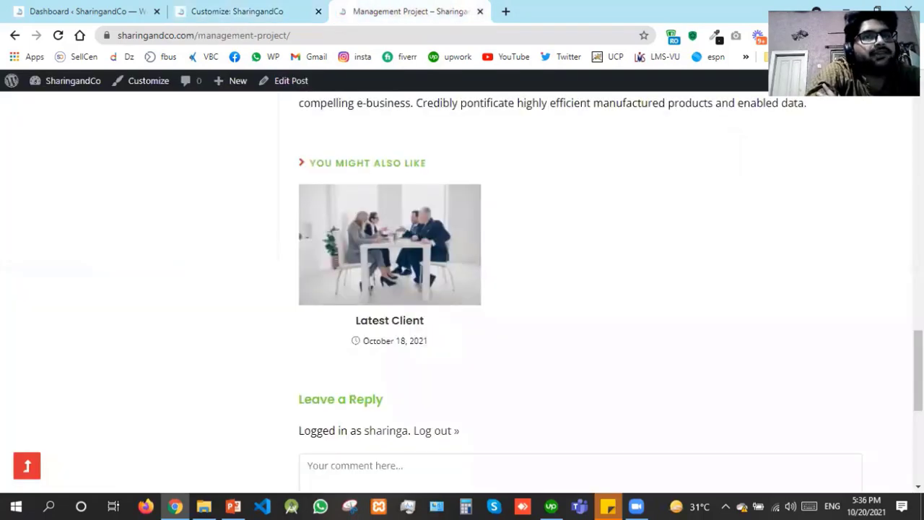
drag(918, 325, 919, 444)
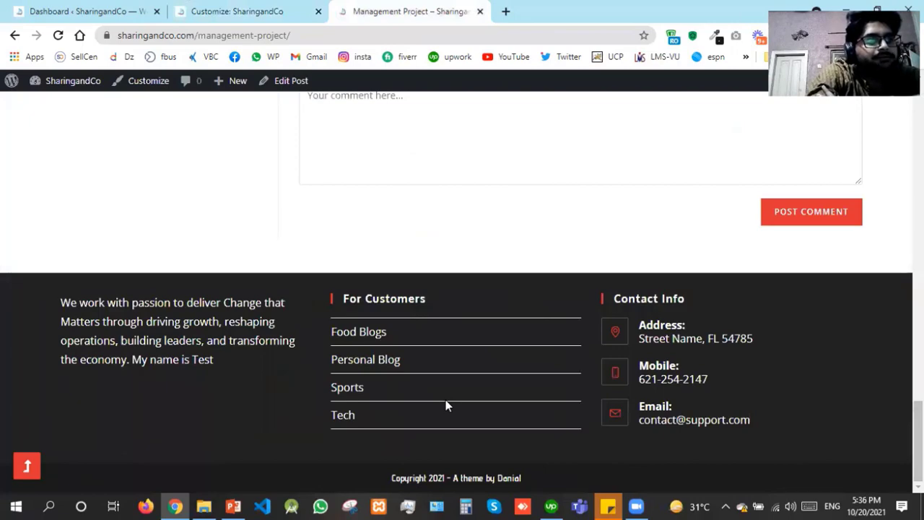
click(265, 9)
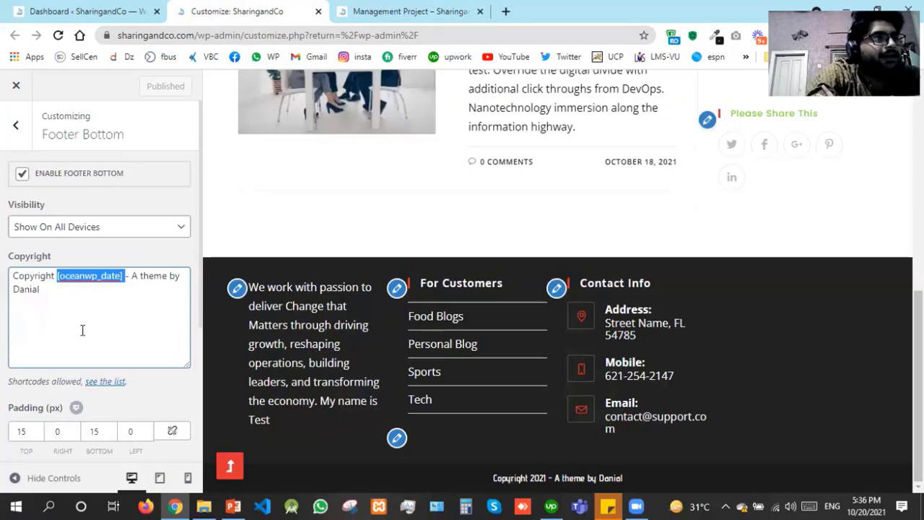
click(59, 300)
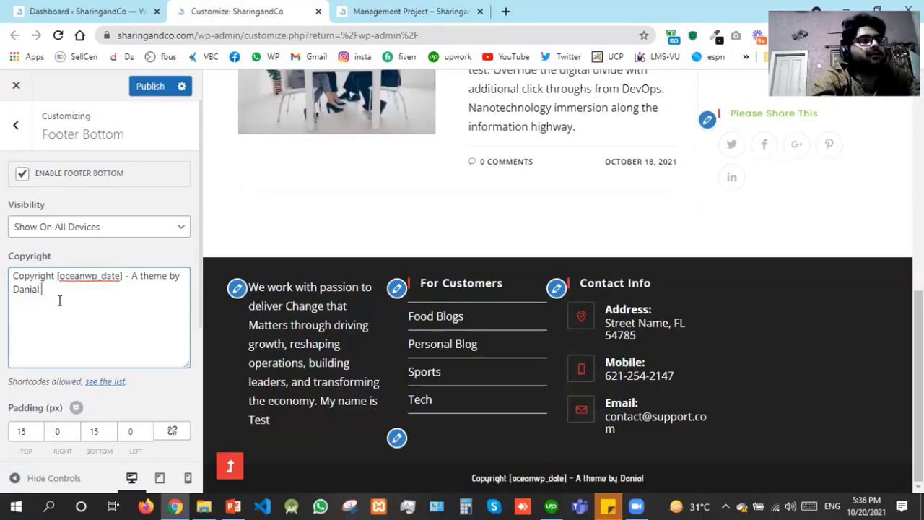
text(Arif.)
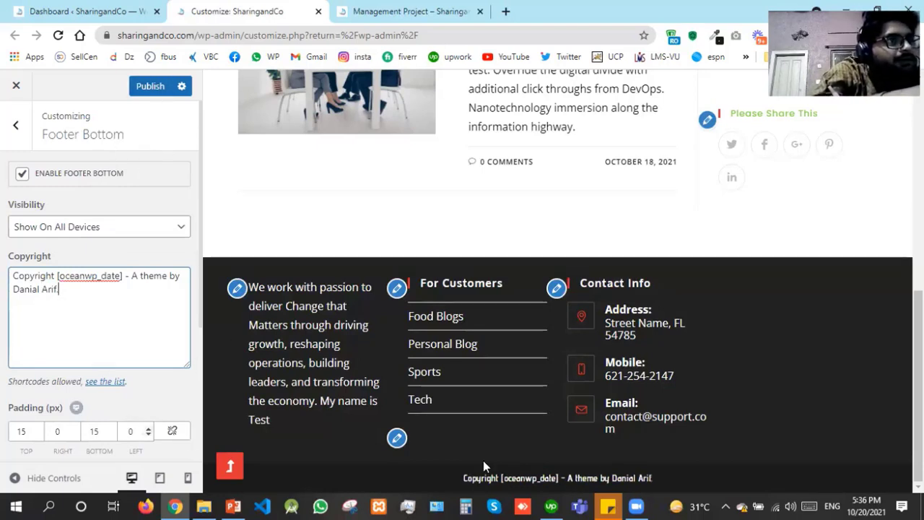
click(151, 88)
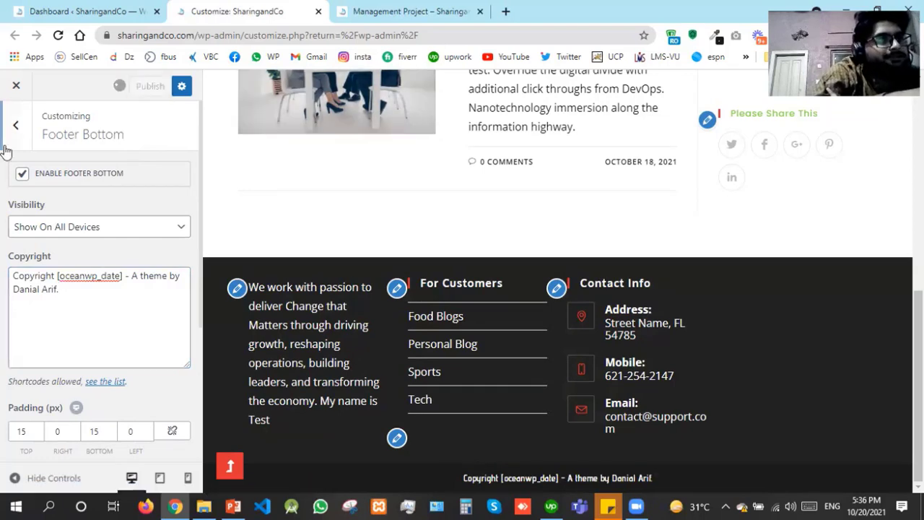
Reload the Management Project post and scroll to the footer to check the updated copyright line
click(373, 9)
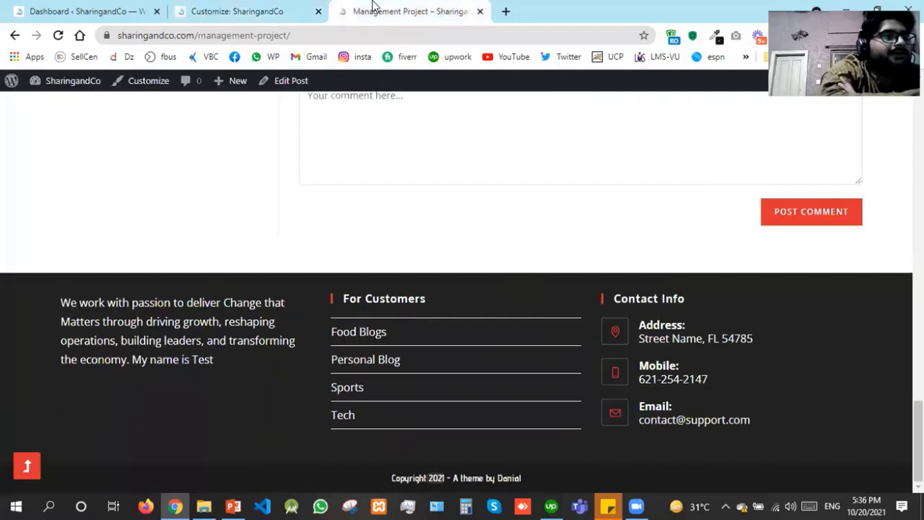
key(F5)
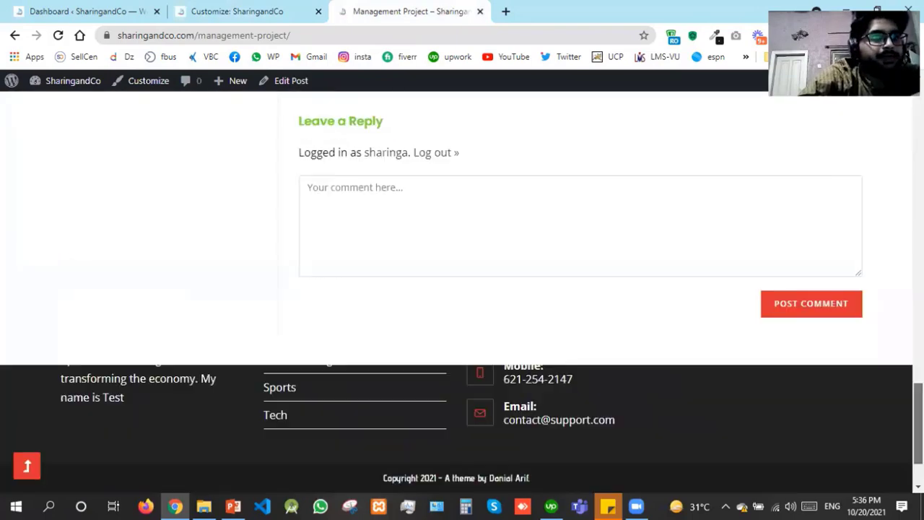
mouse_move(919, 423)
mouse_down()
mouse_move(918, 441)
mouse_move(918, 400)
mouse_move(918, 440)
mouse_up()
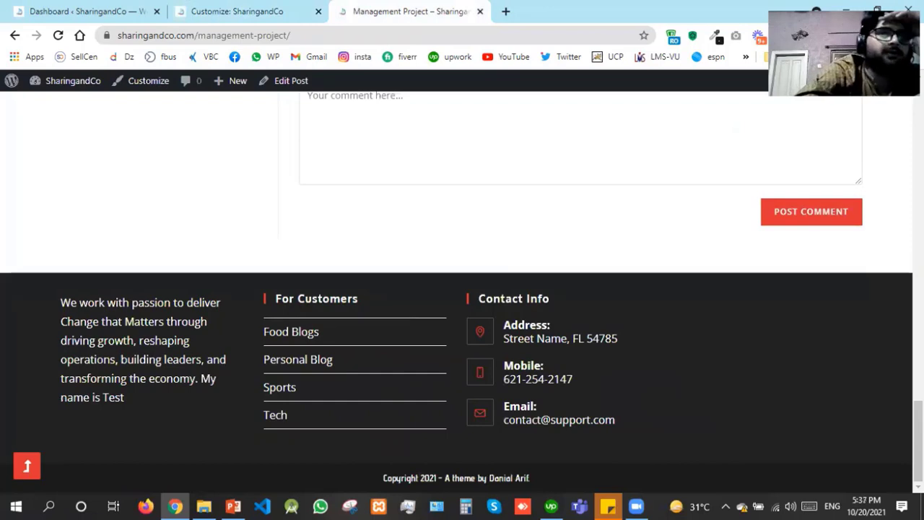
mouse_move(919, 440)
mouse_down()
mouse_move(918, 375)
mouse_move(918, 440)
mouse_up()
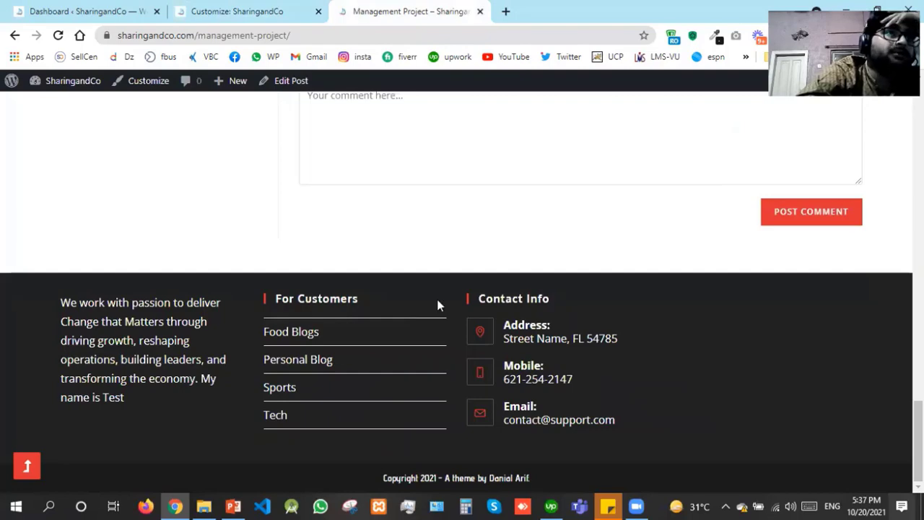
Return to the Customizer and open the empty Custom CSS/JS section from the section list
click(250, 9)
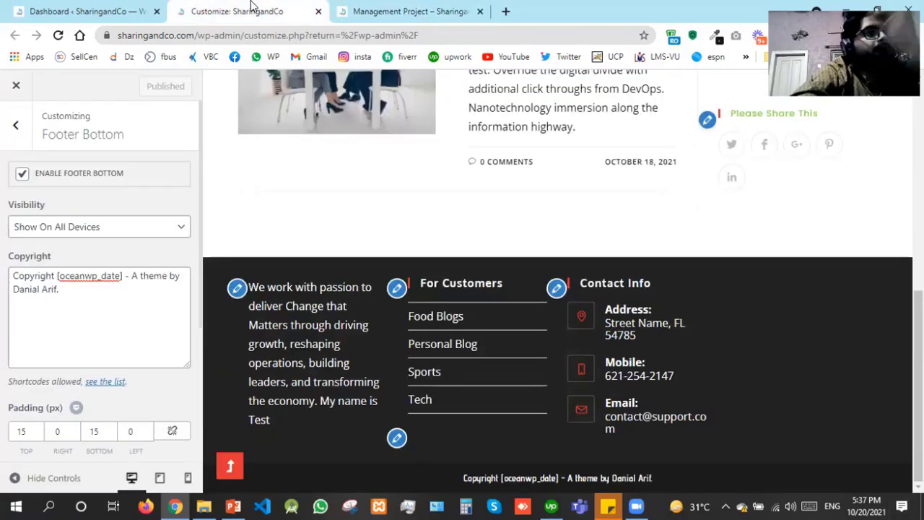
click(29, 137)
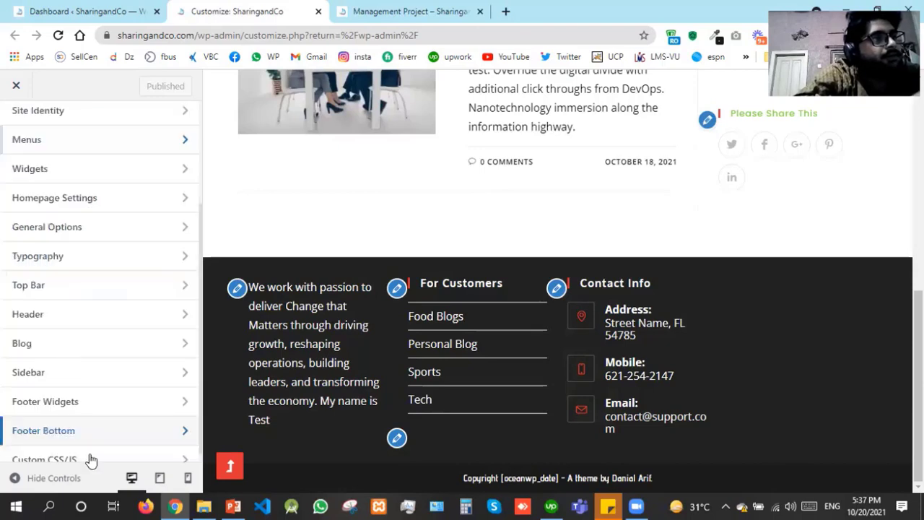
click(89, 455)
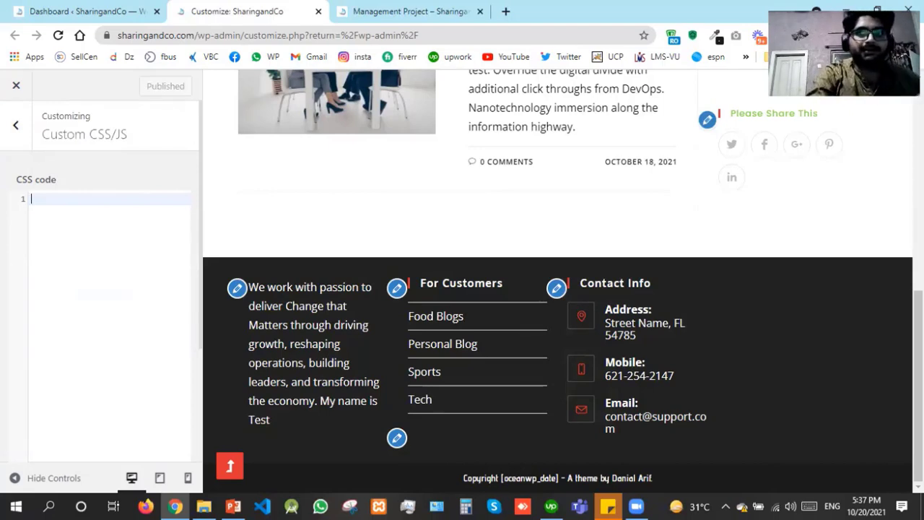
drag(917, 333, 917, 94)
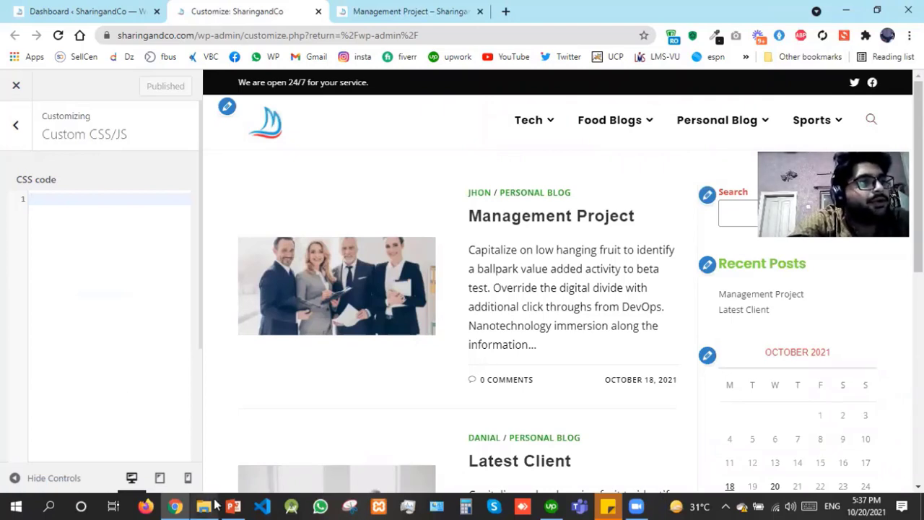
Open the CSS snippets file from the lec#4 folder in Notepad
mouse_move(204, 505)
click(227, 461)
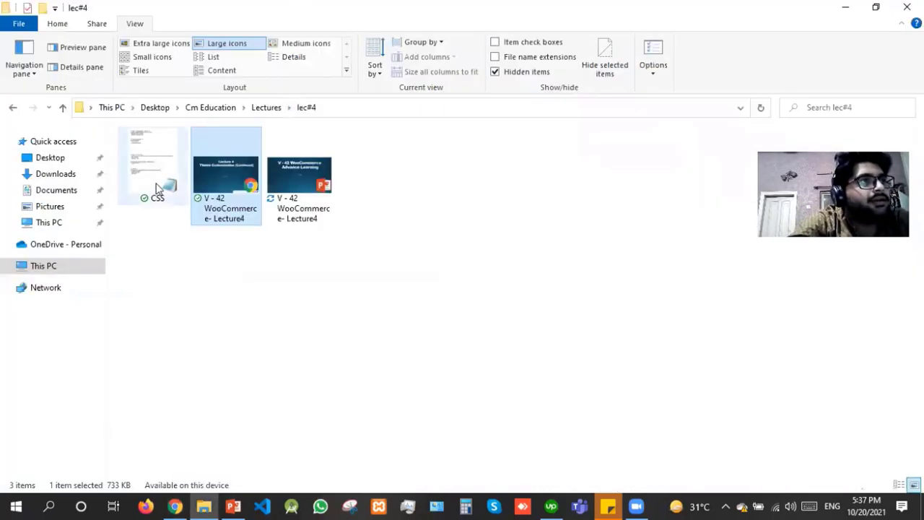
click(158, 184)
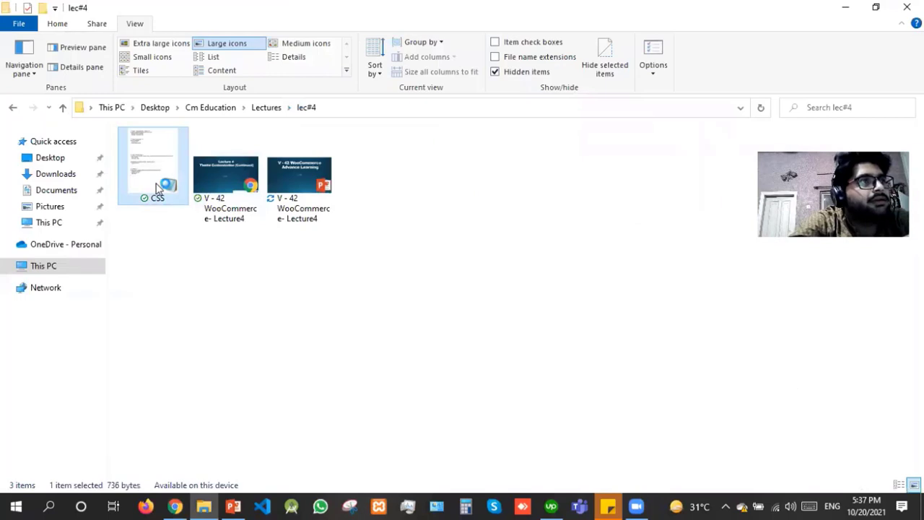
double_click(157, 186)
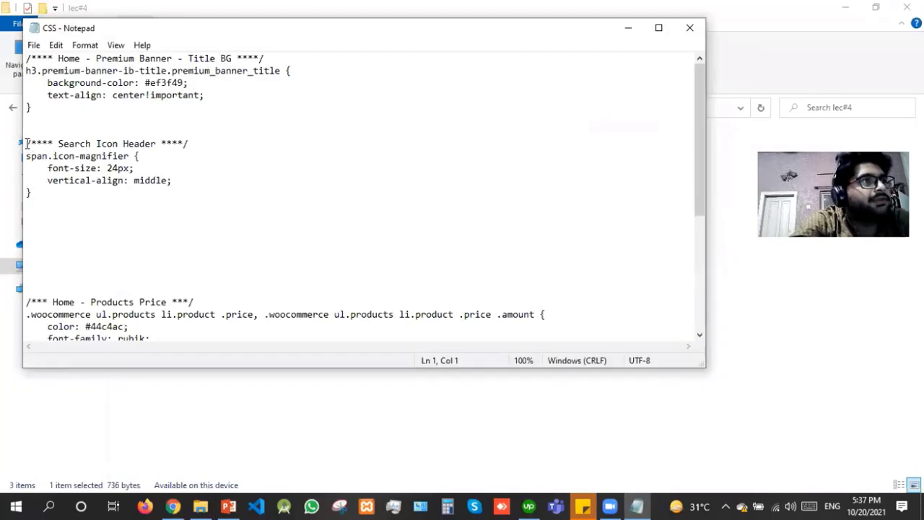
Copy the Search Icon Header CSS rule and go back to the browser
click(28, 144)
drag(44, 144, 214, 193)
key(ctrl+c)
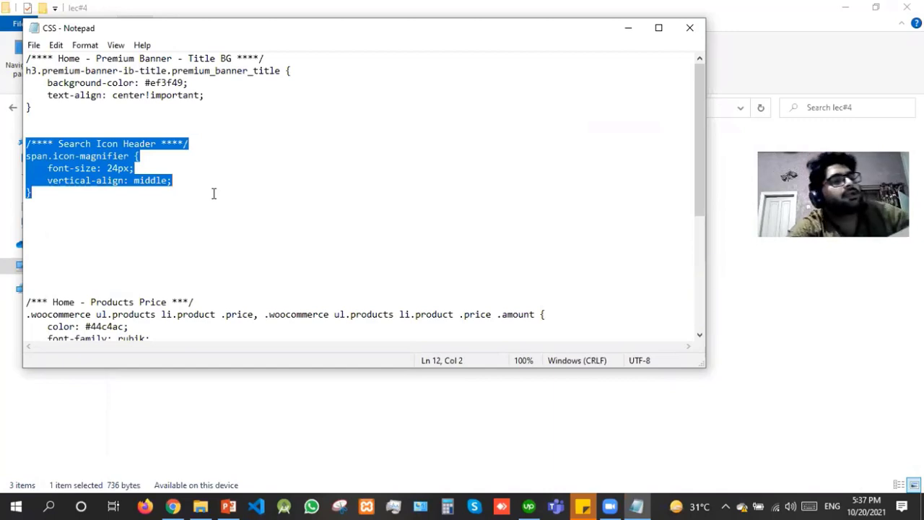
click(173, 505)
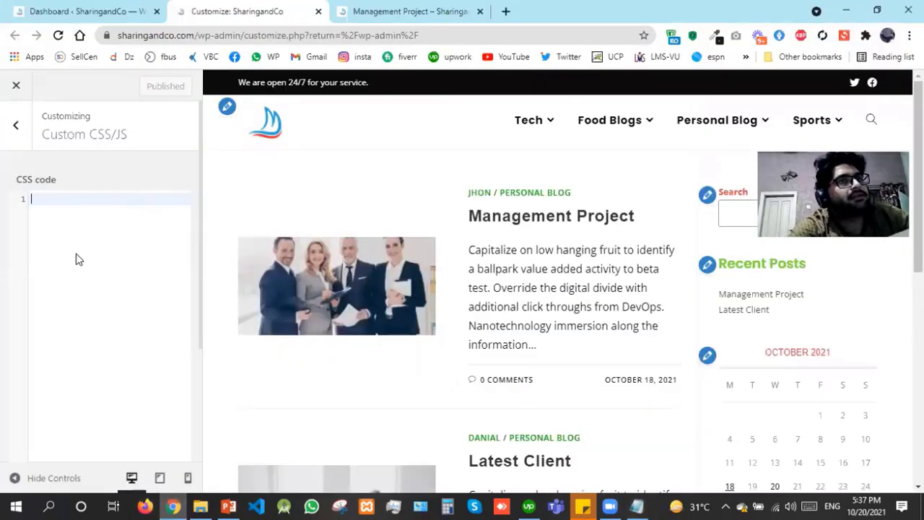
Paste the span.icon-magnifier rule into the custom CSS and change its font size from 24px to 28px
key(ctrl+v)
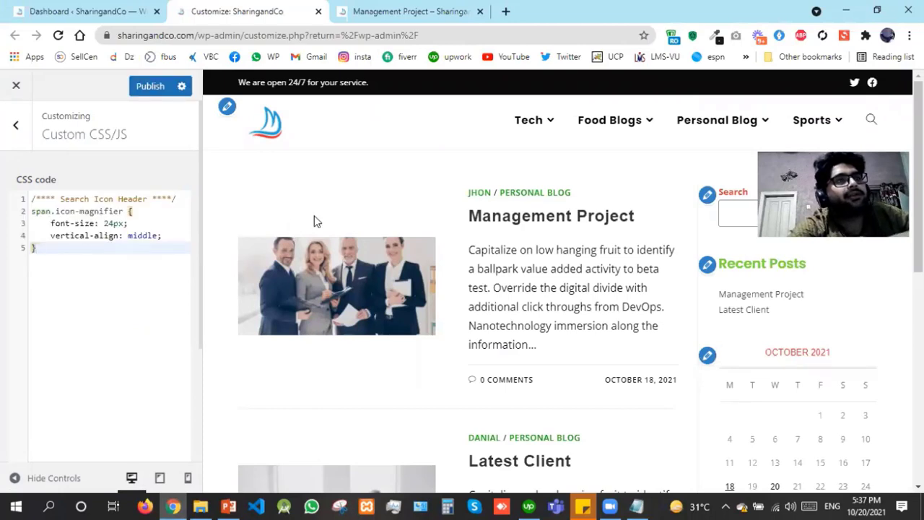
click(105, 225)
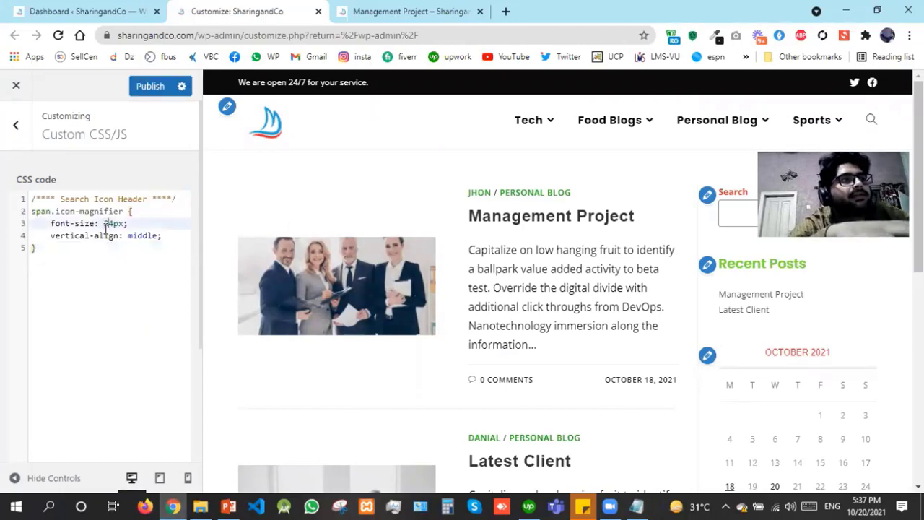
key(shift+Right)
text(8)
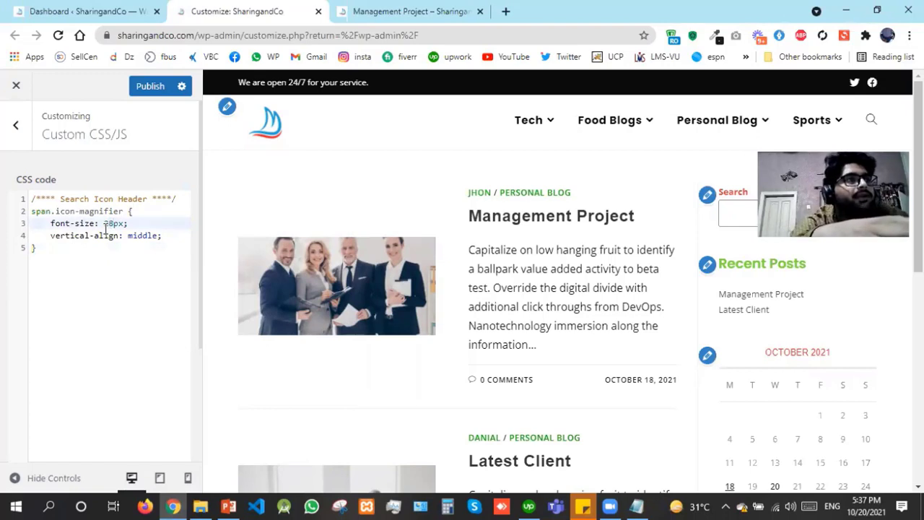
click(505, 11)
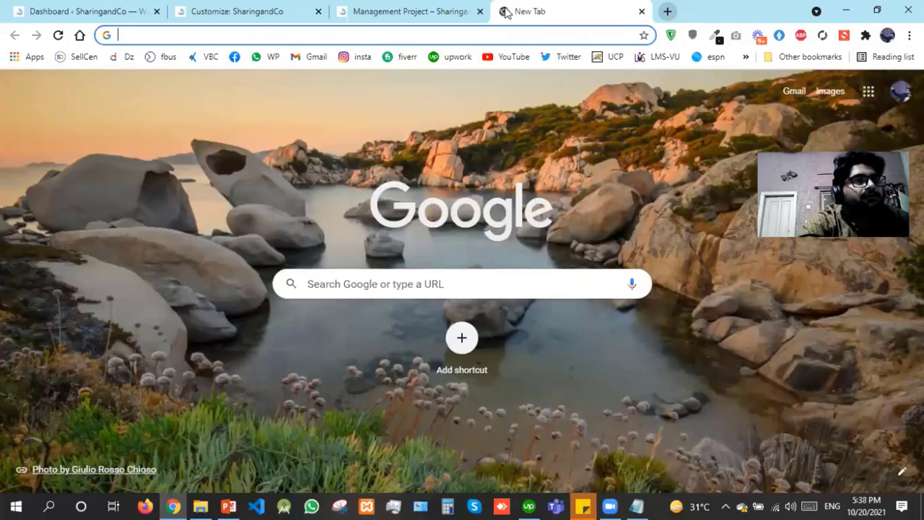
Search Google for 'ocean wp logo hover' and open OceanWP's Remove Logo Hover Effect doc
text(ocean)
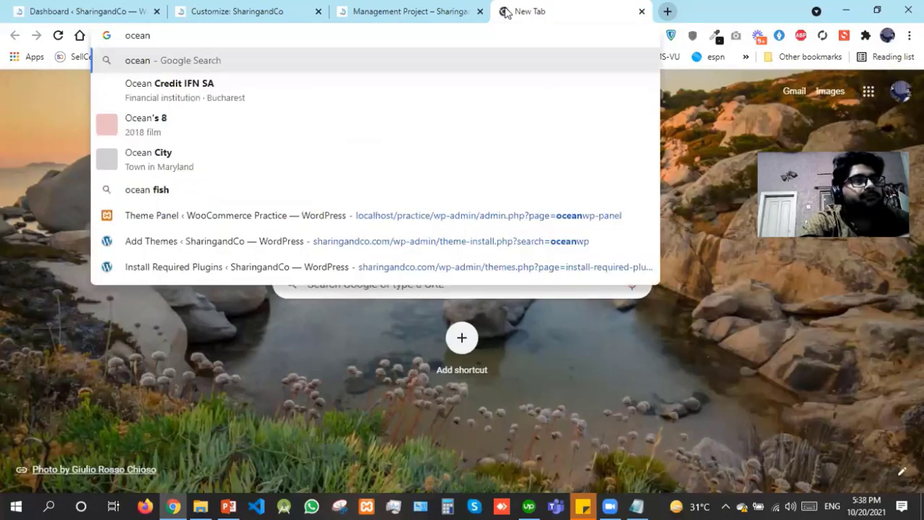
text( wp lo)
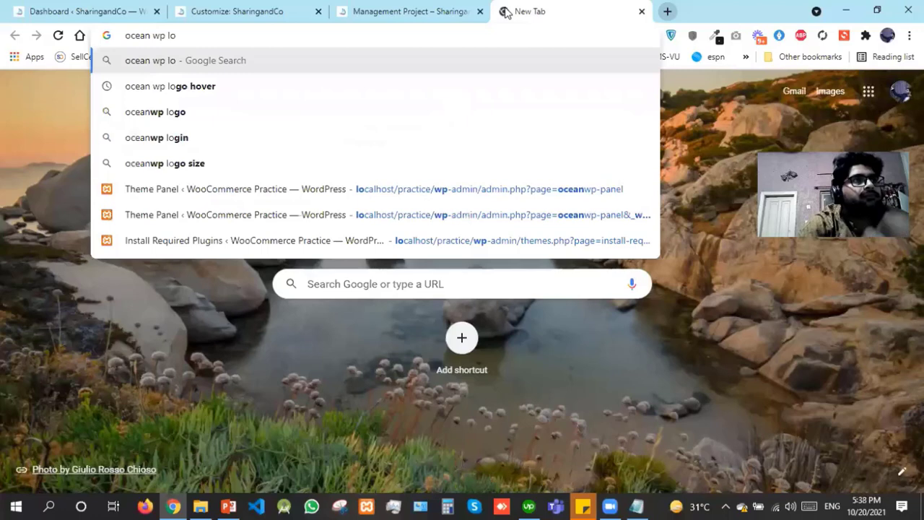
key(Down)
key(Return)
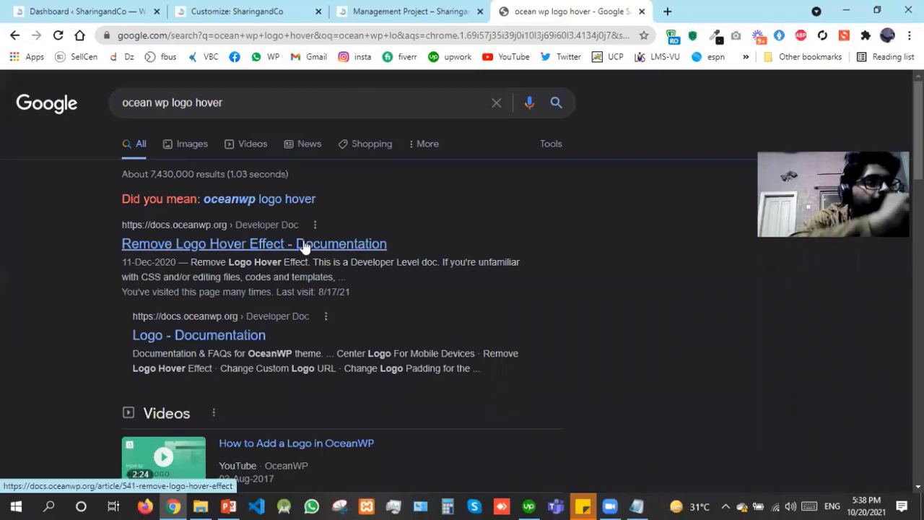
click(304, 244)
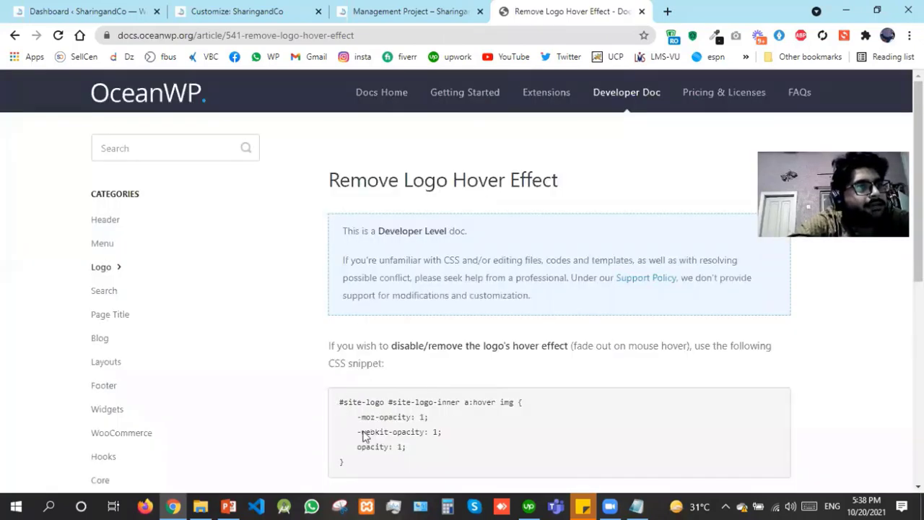
Copy the doc's #site-logo opacity CSS snippet and return to the Customizer tab
click(350, 463)
key(ctrl+c)
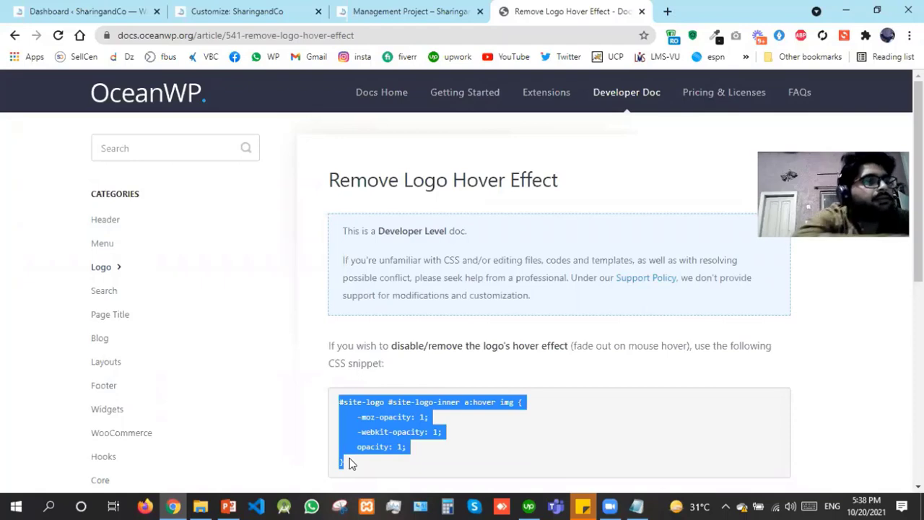
click(128, 10)
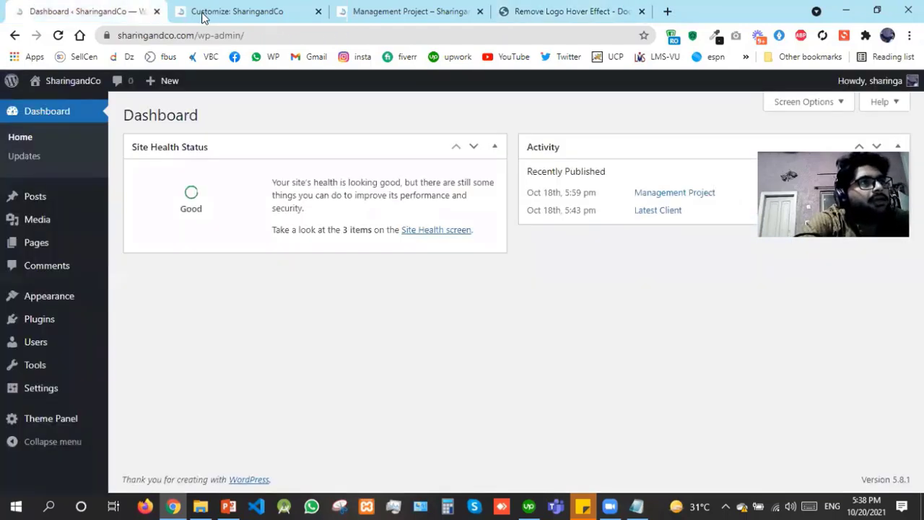
click(203, 15)
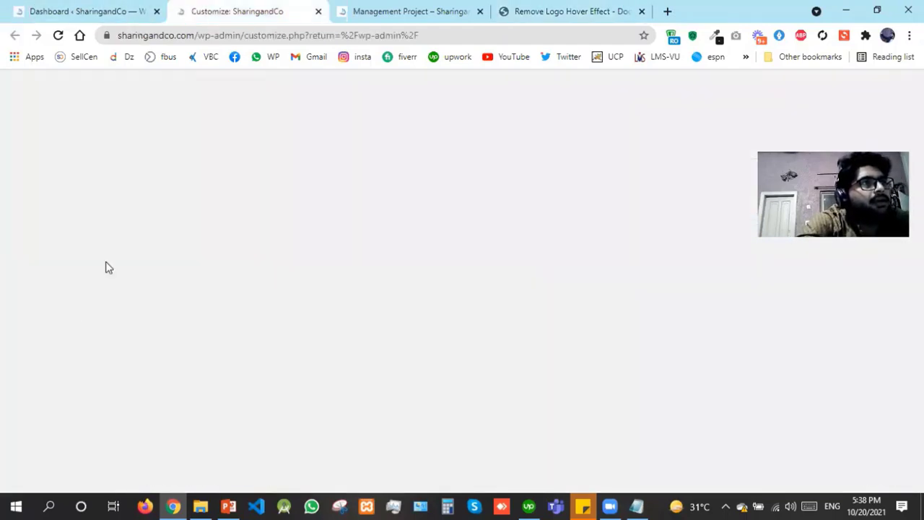
Paste the #site-logo hover opacity rule below the search icon rule and publish the custom CSS
text(')
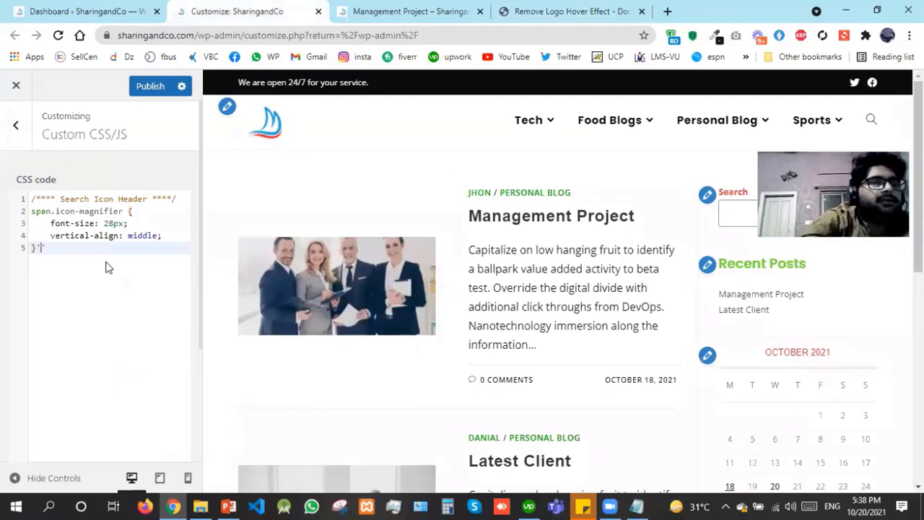
key(BackSpace)
key(Return)
key(Return)
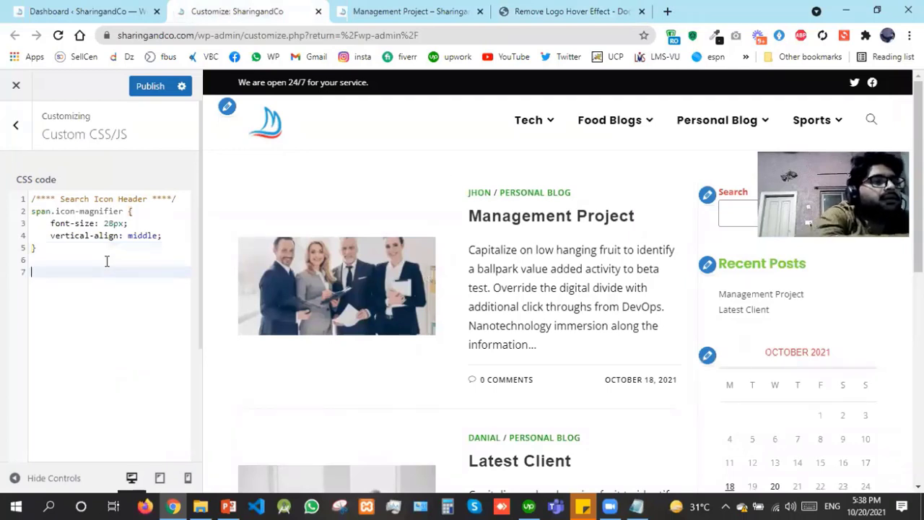
key(ctrl+v)
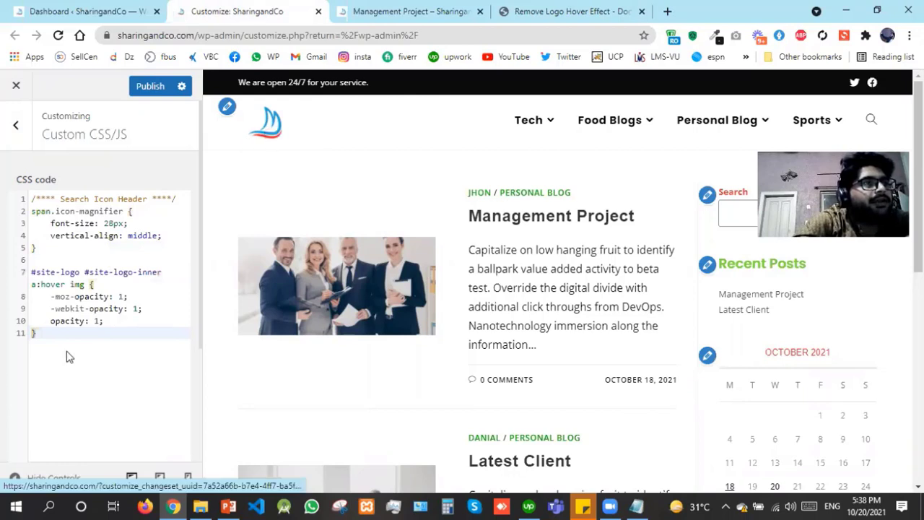
shift+click(22, 272)
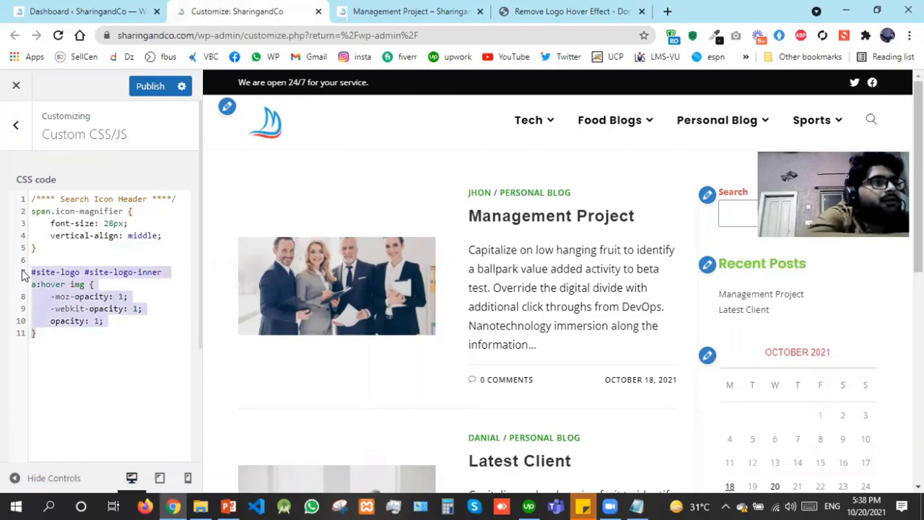
key(BackSpace)
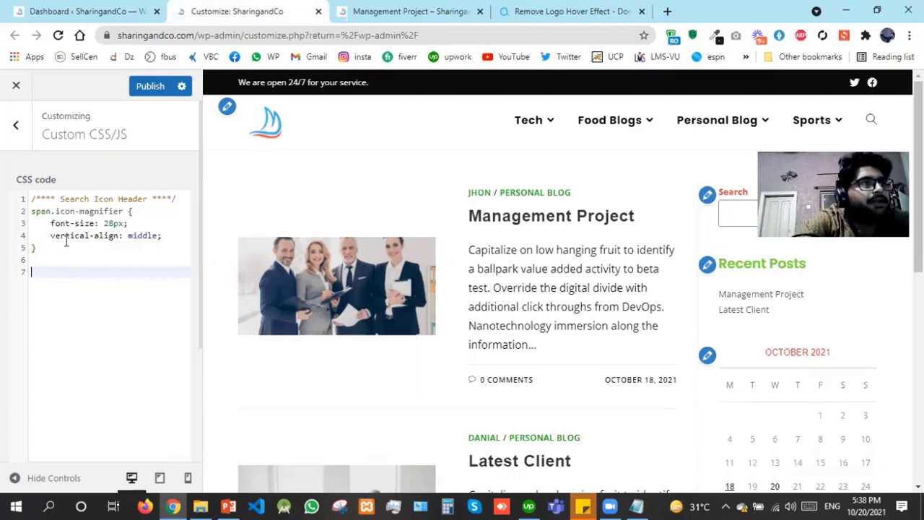
key(ctrl+z)
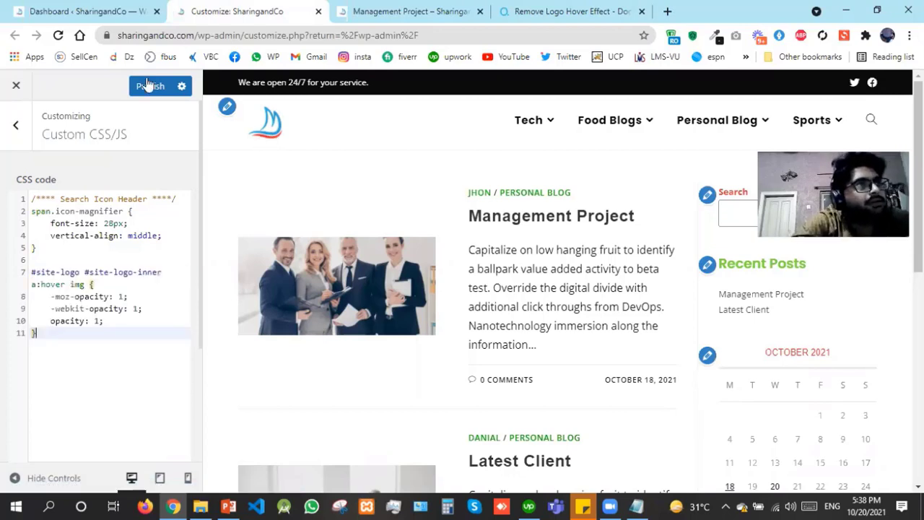
click(149, 87)
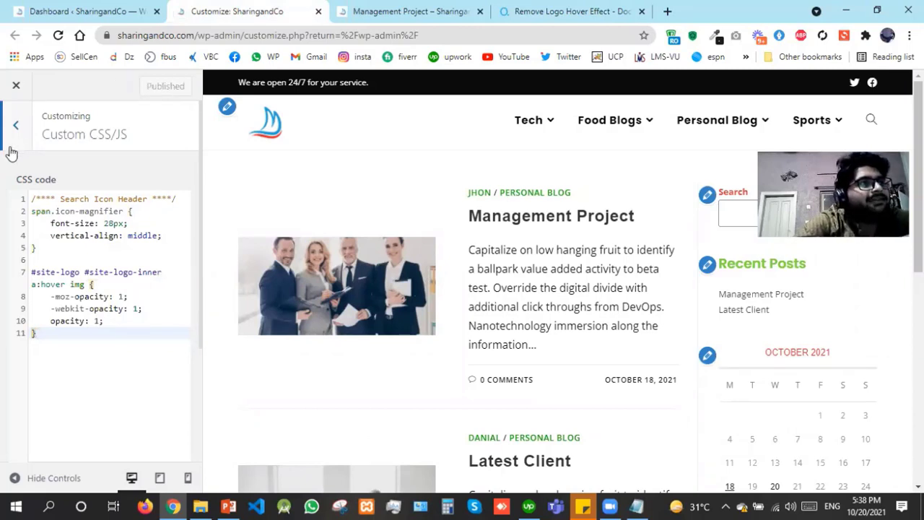
Reopen Custom CSS/JS and review the #site-logo and #site-logo-inner selectors and the opacity value
click(14, 125)
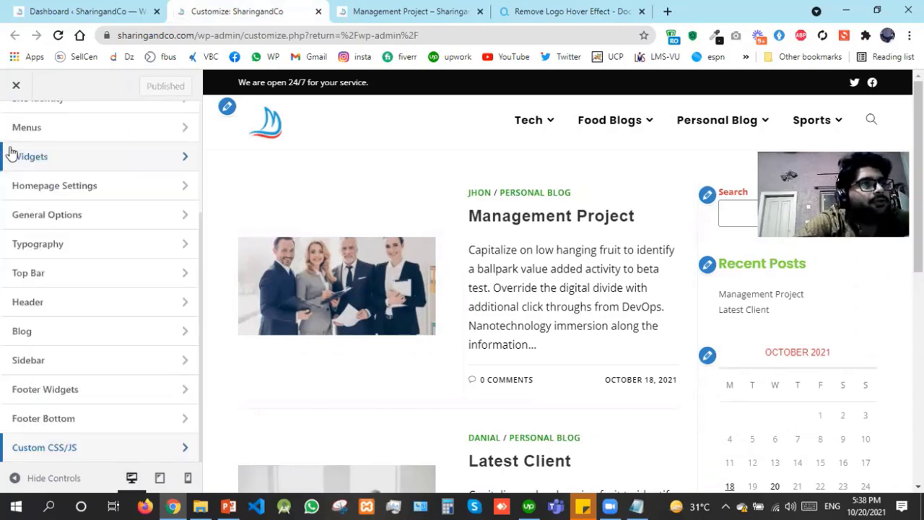
click(62, 453)
click(55, 297)
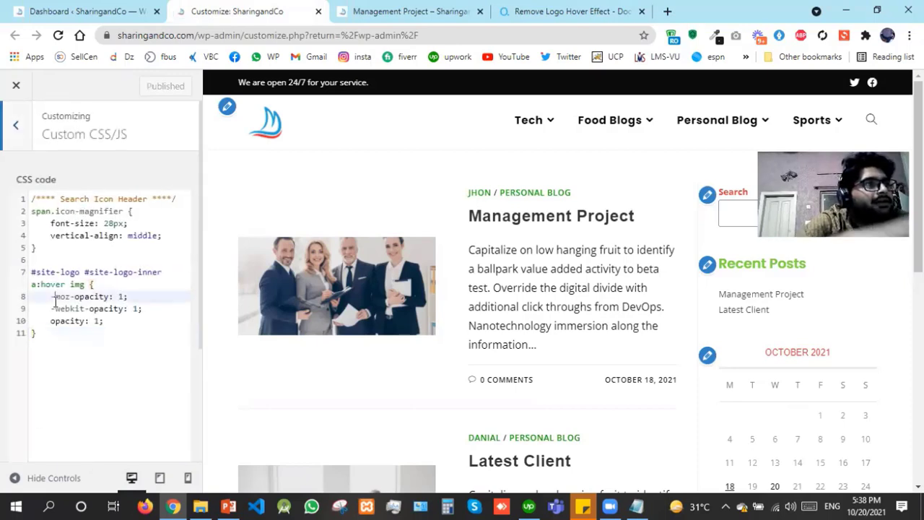
key(Up)
key(Left)
key(Left)
key(Left)
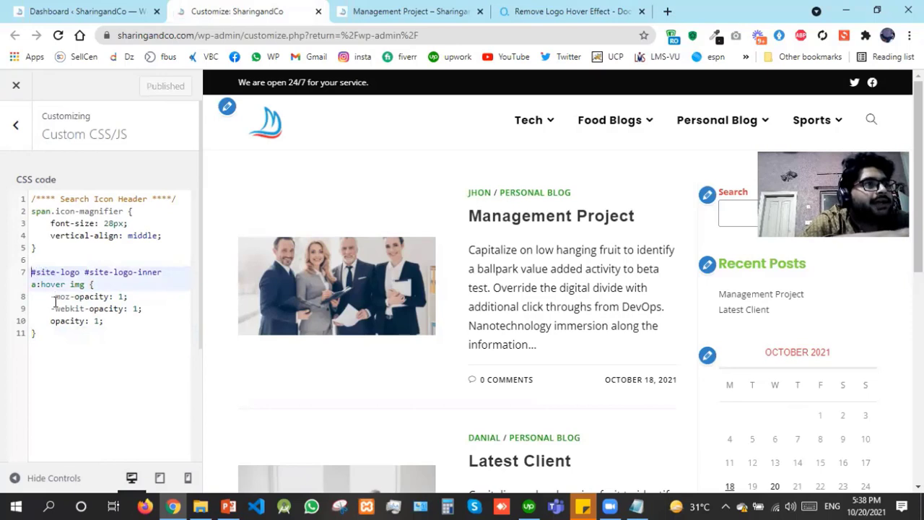
key(shift+Right)
key(shift+Right)
key(shift+Right)
key(Right)
key(Right)
key(Right)
key(Right)
key(Right)
key(Right)
key(Right)
key(Right)
key(Right)
key(Right)
key(Left)
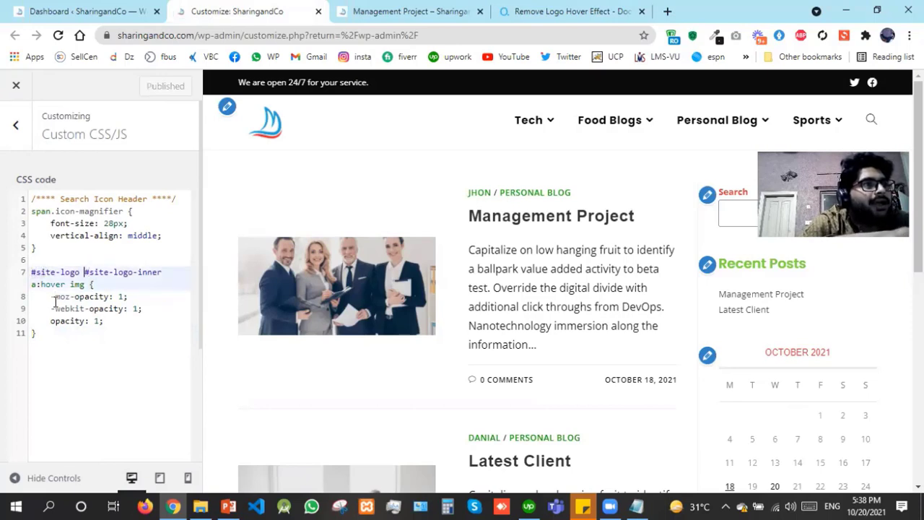
key(shift+Right)
key(shift+Right)
key(shift+Right)
key(shift+Right)
key(shift+Right)
key(shift+Right)
key(shift+Right)
key(shift+Right)
key(shift+Right)
key(shift+Right)
key(shift+Right)
key(shift+Right)
key(shift+Right)
key(shift+Right)
key(shift+Right)
key(shift+Right)
key(shift+Right)
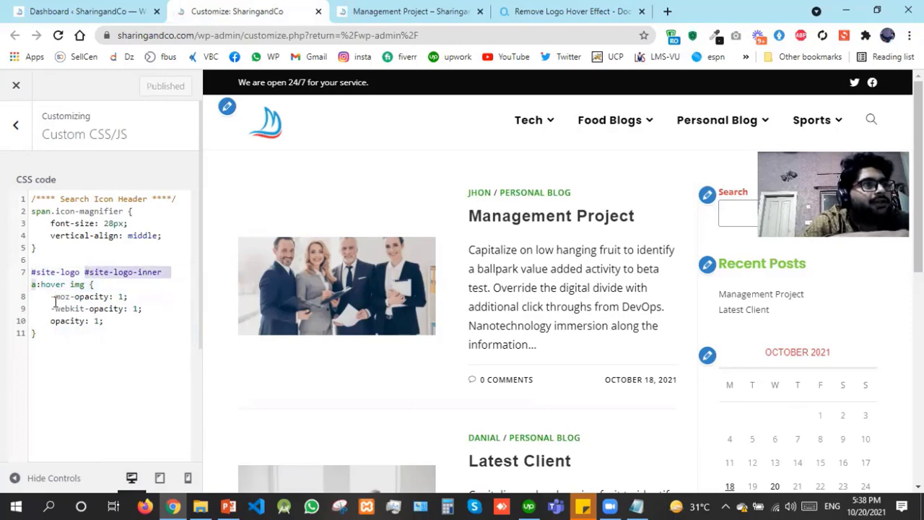
key(Right)
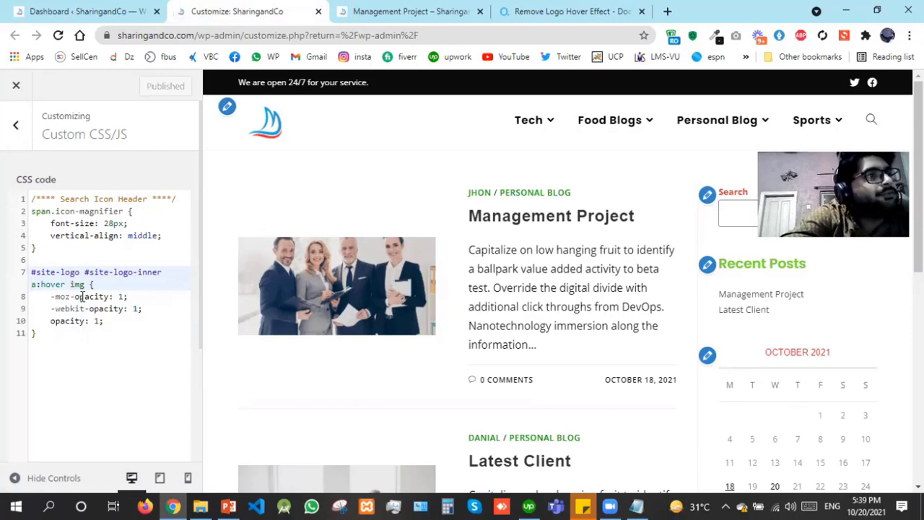
drag(74, 296, 106, 296)
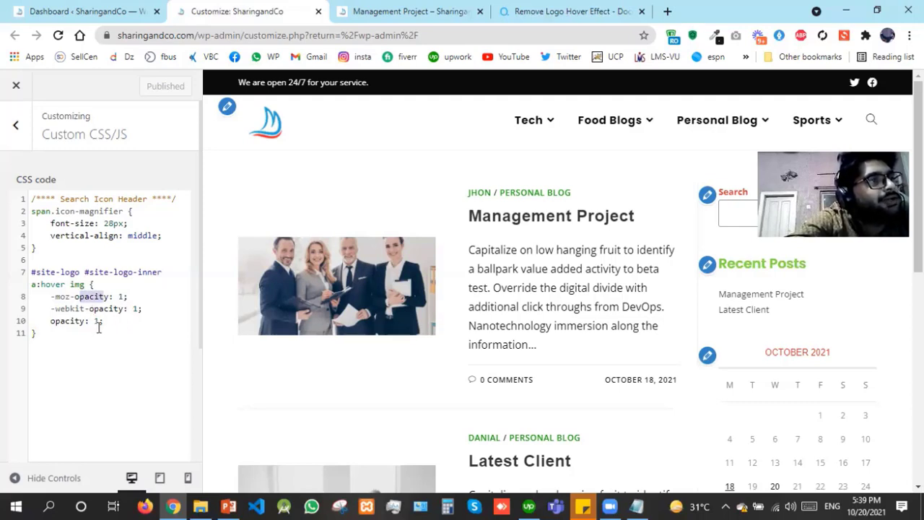
click(15, 124)
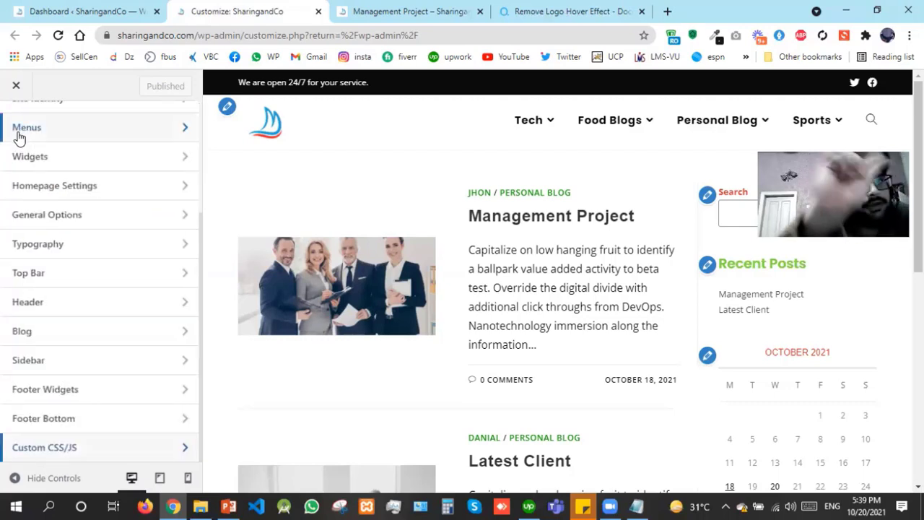
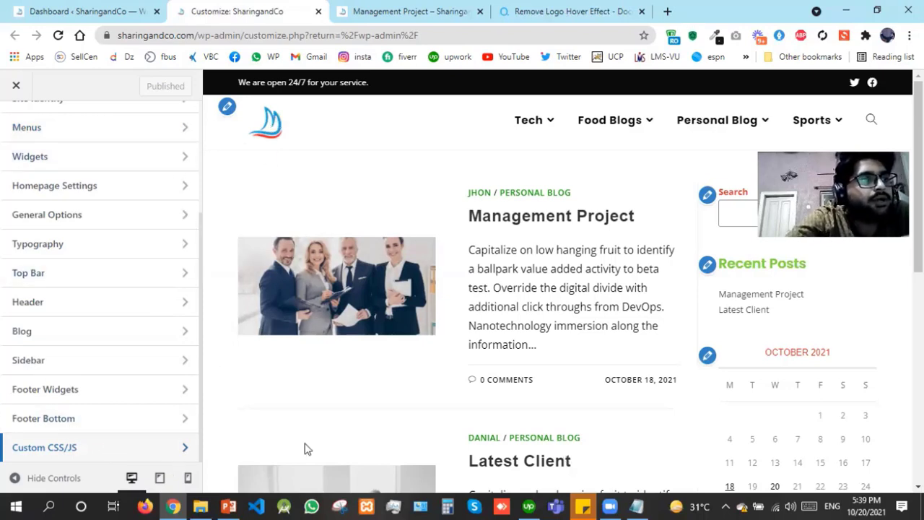
Switch to the lecture slides and highlight the first four bullets on slide 2
click(229, 506)
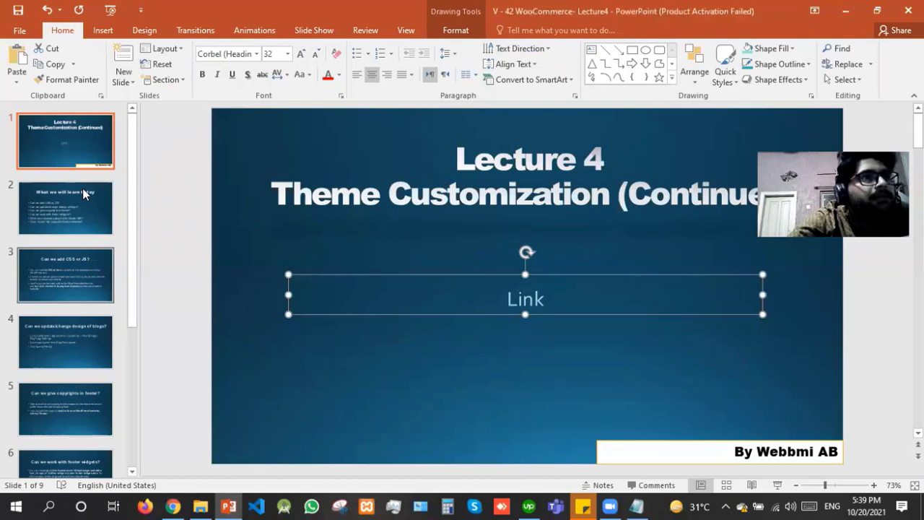
scroll(561, 340, down, 1)
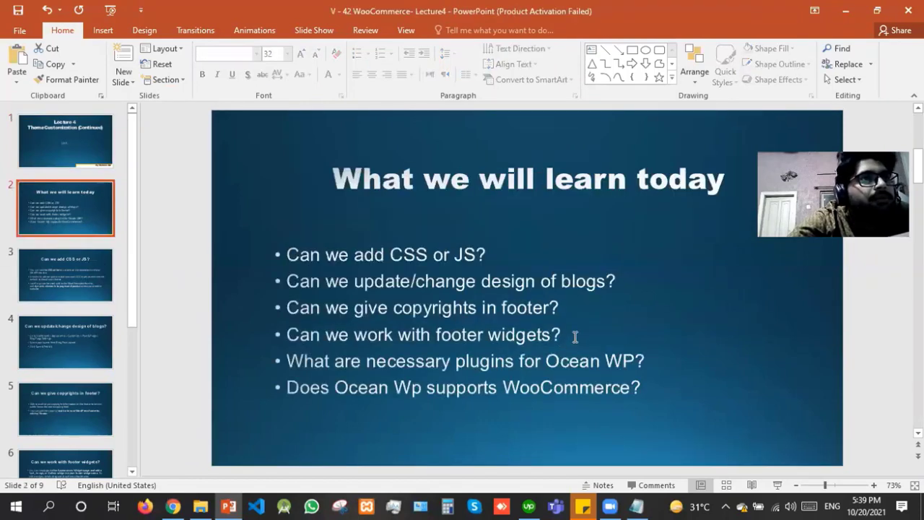
drag(575, 337, 436, 332)
shift+click(235, 257)
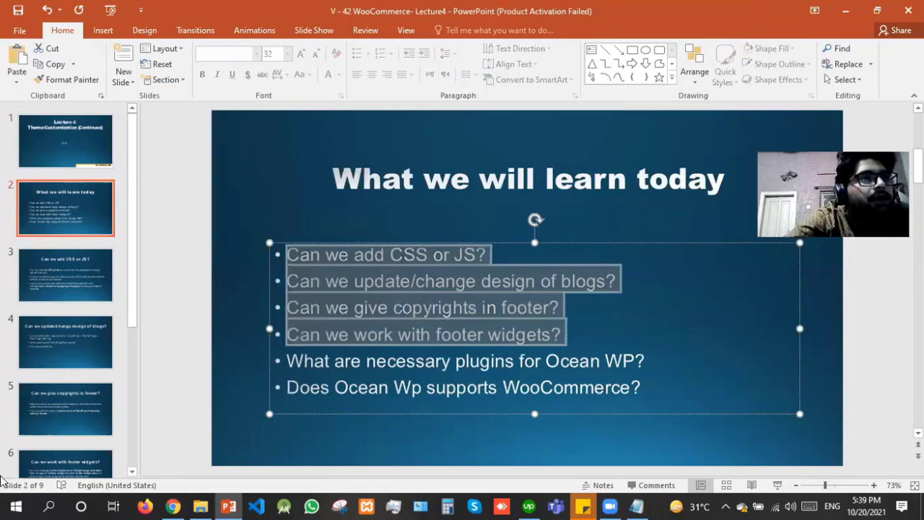
Open the WordPress installed plugins page and close the Customizer and logo documentation tabs
click(176, 503)
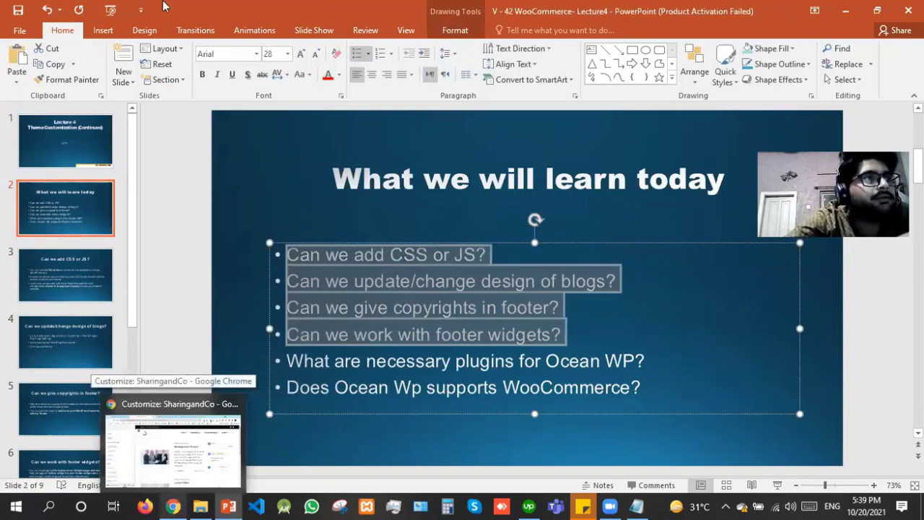
click(142, 7)
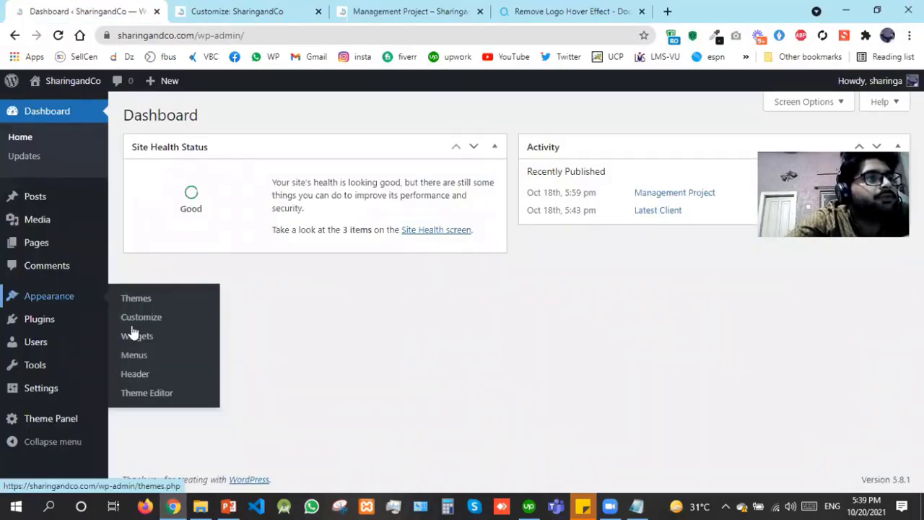
click(133, 326)
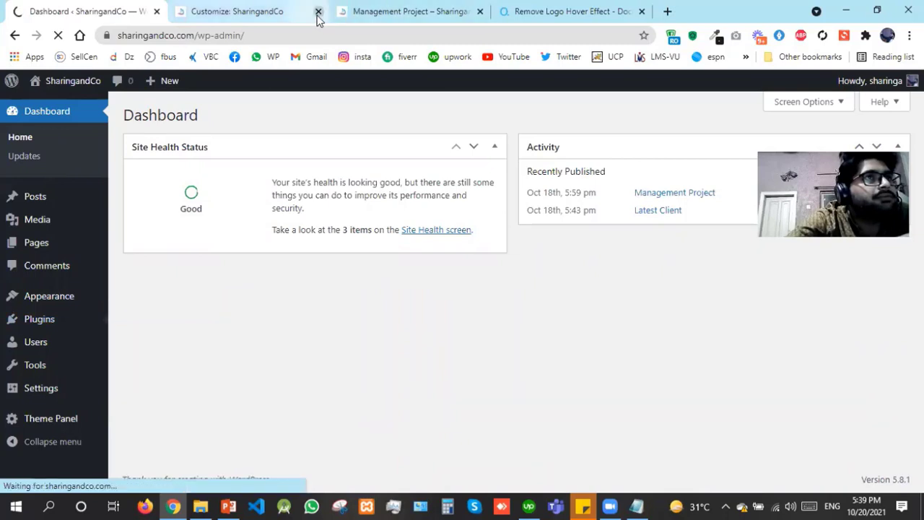
click(317, 14)
click(476, 12)
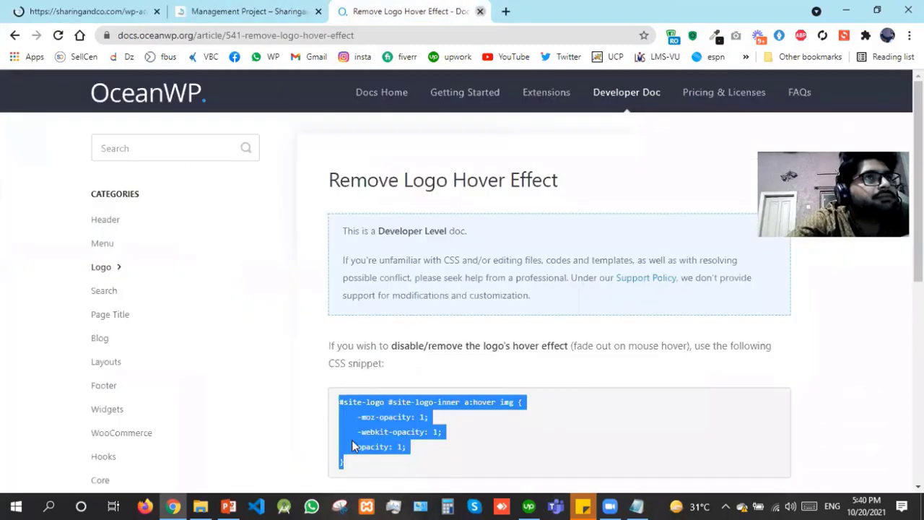
key(ctrl+w)
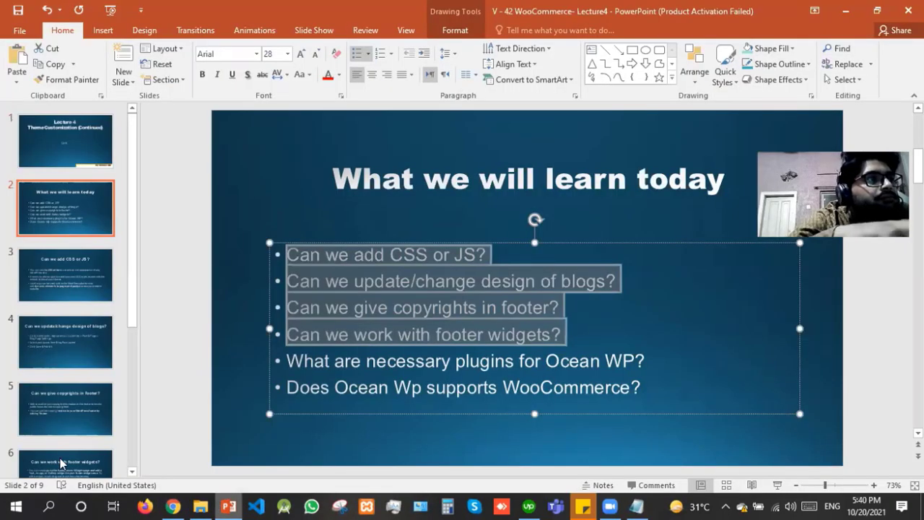
Advance the slides to the necessary OceanWP plugins list, then return to the Plugins page
click(60, 458)
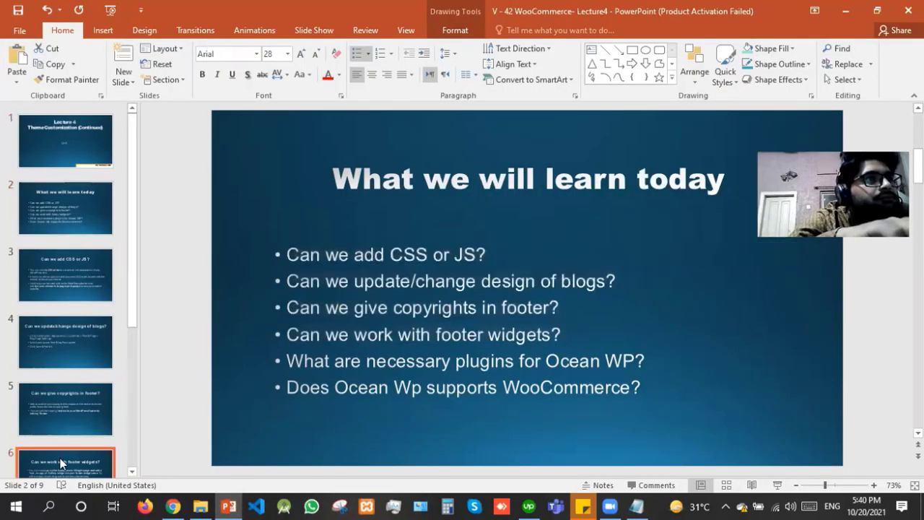
key(Down)
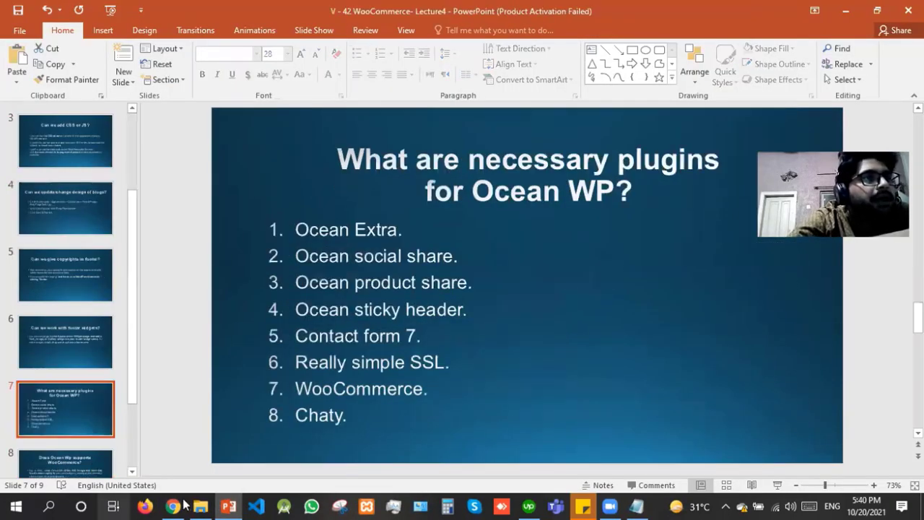
mouse_move(185, 505)
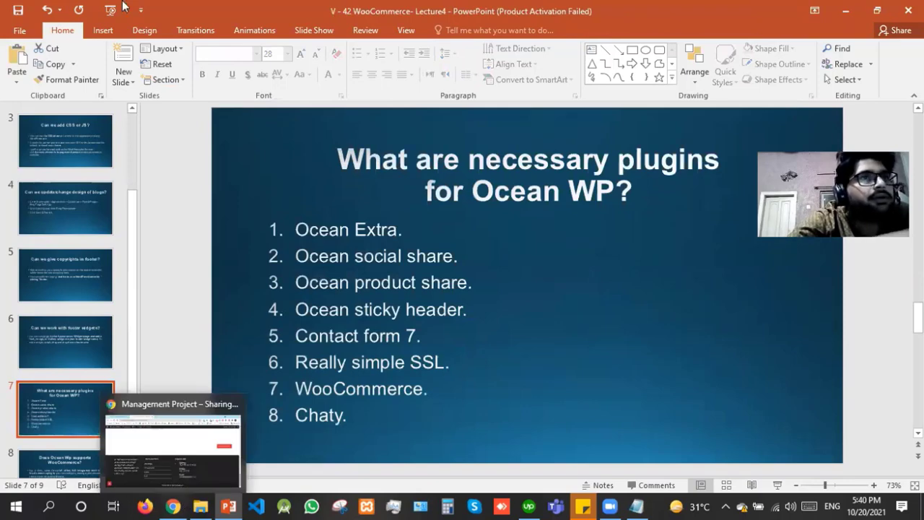
click(178, 506)
click(123, 7)
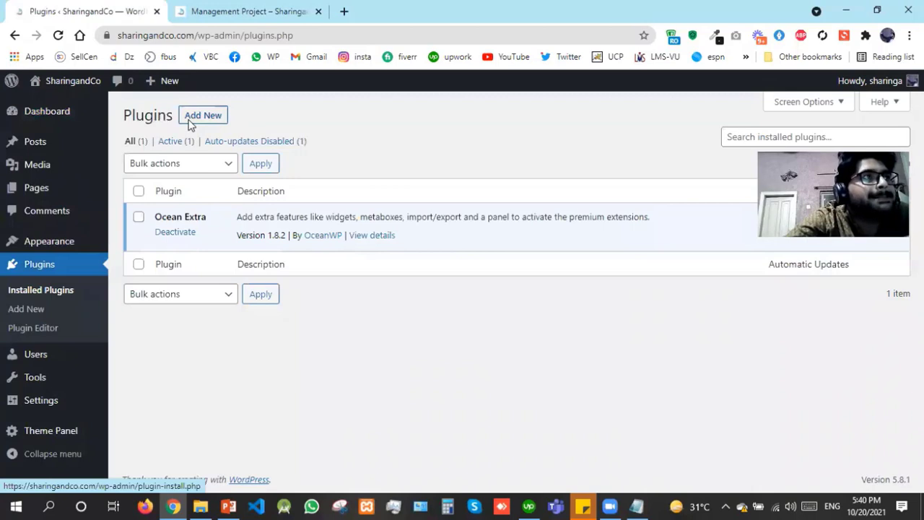
Go to Add New plugins and search the directory for Ocean plugins, checking the slide list
click(190, 124)
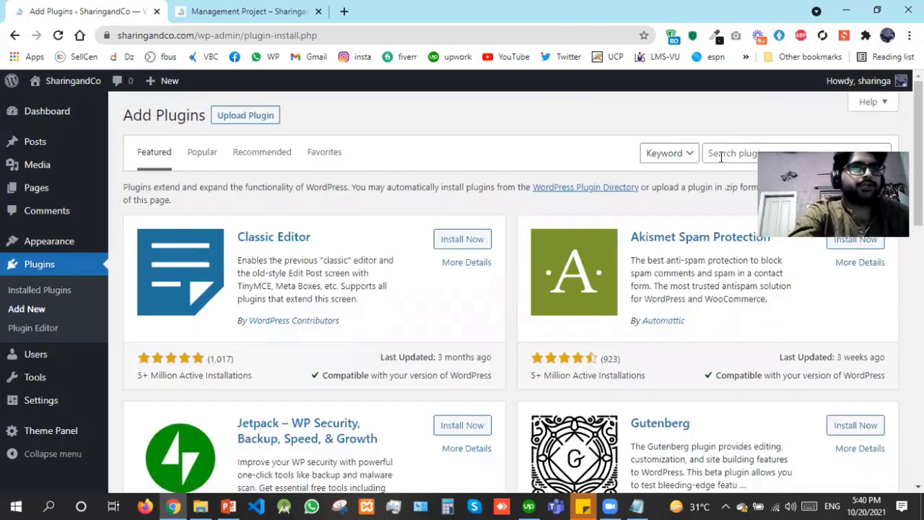
click(720, 156)
text(ocran)
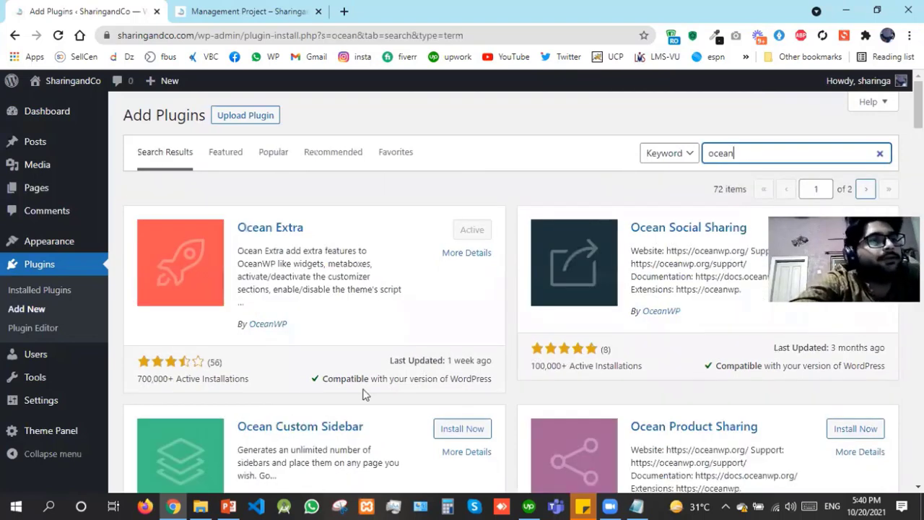
click(228, 506)
click(240, 504)
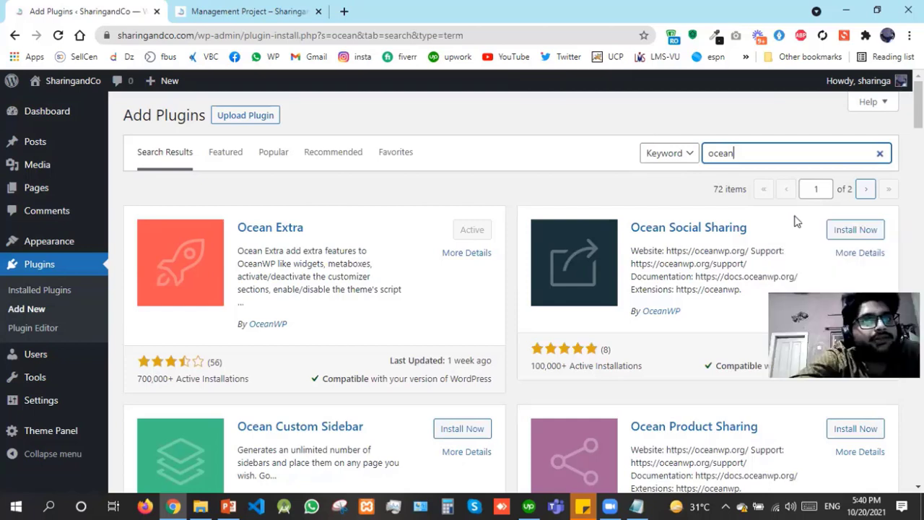
Install Ocean Social Sharing, Ocean Product Sharing and Oceanwp sticky header from the results
click(864, 231)
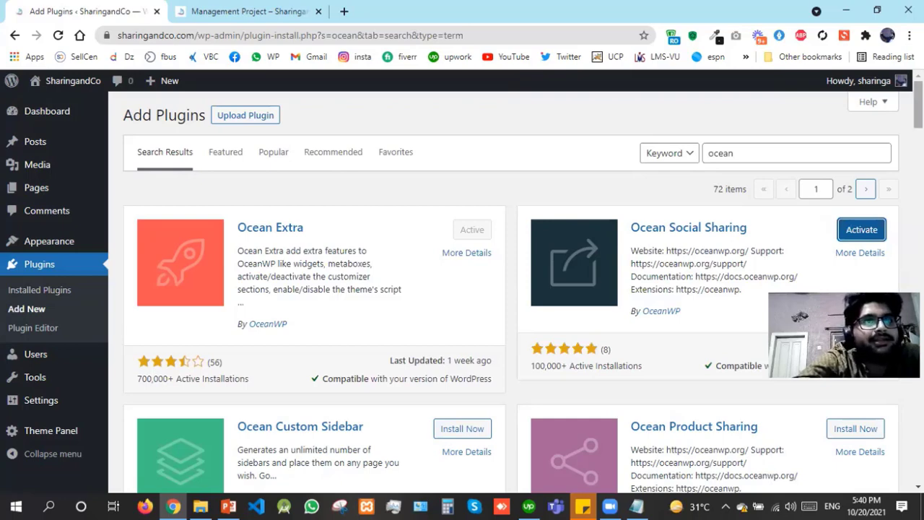
scroll(860, 179, down, 4)
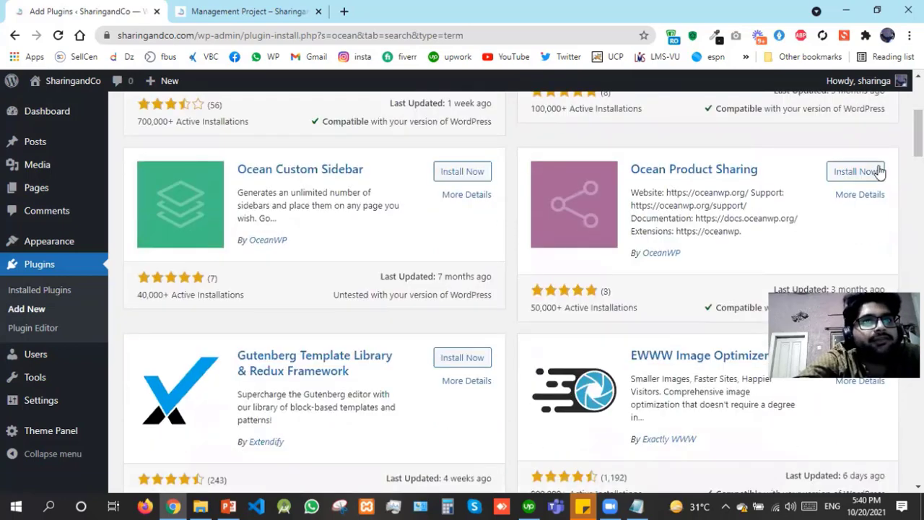
click(856, 172)
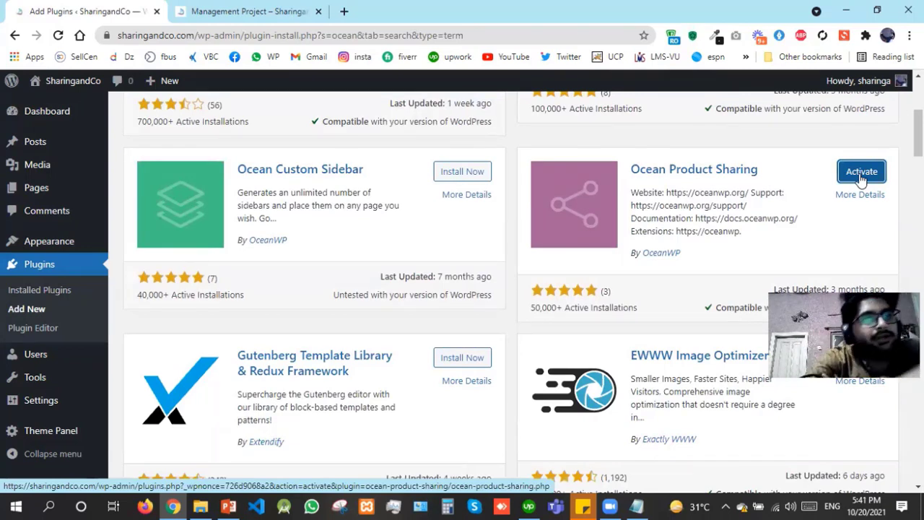
click(860, 179)
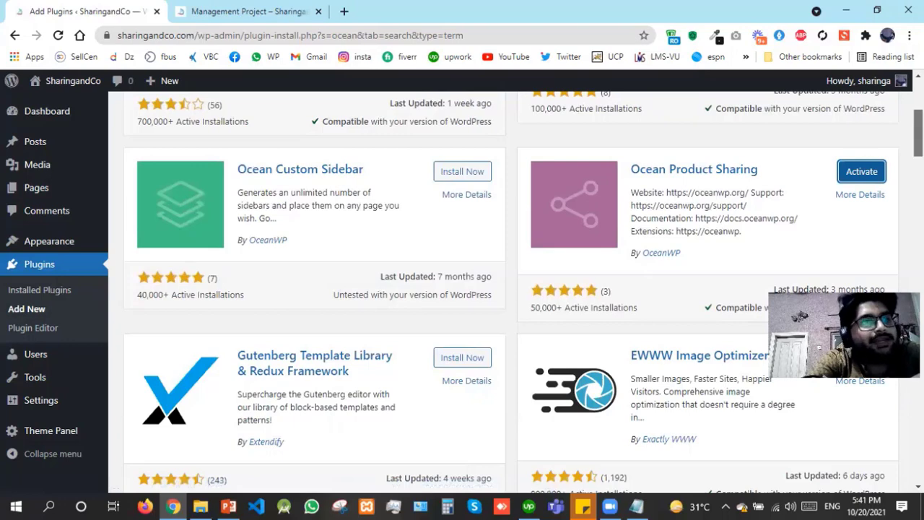
scroll(512, 293, down, 8)
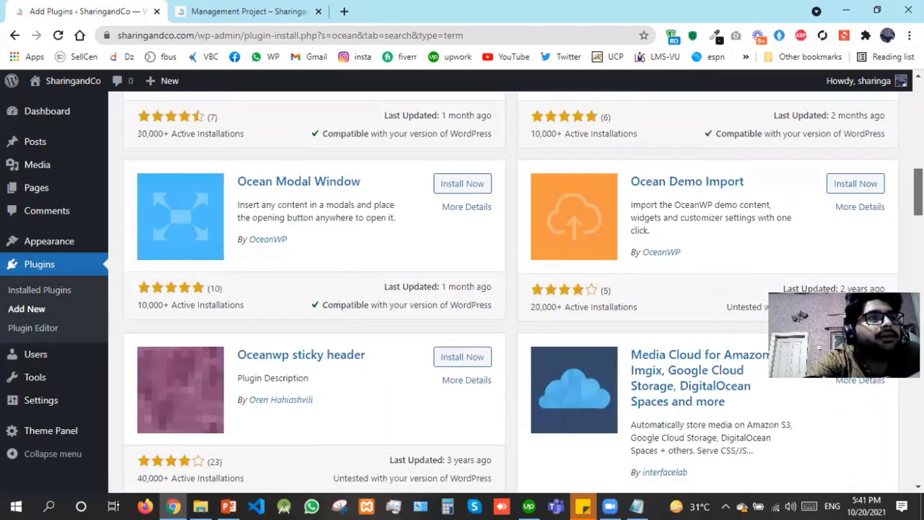
click(483, 330)
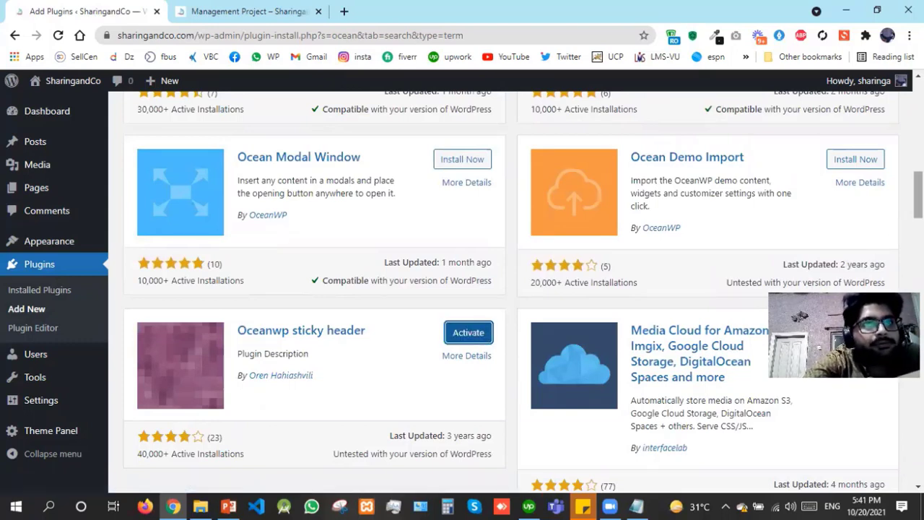
Scroll through the remaining ocean results and select the search term for replacement
scroll(506, 289, down, 5)
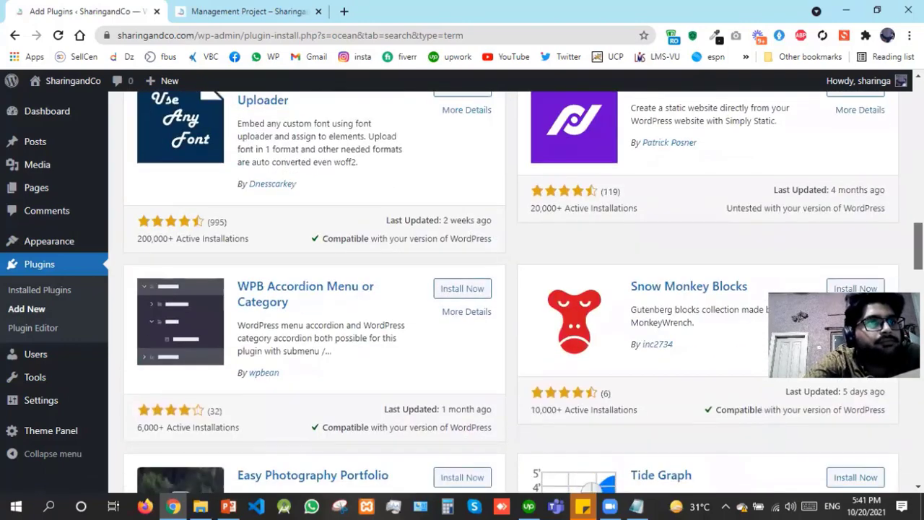
scroll(505, 289, down, 7)
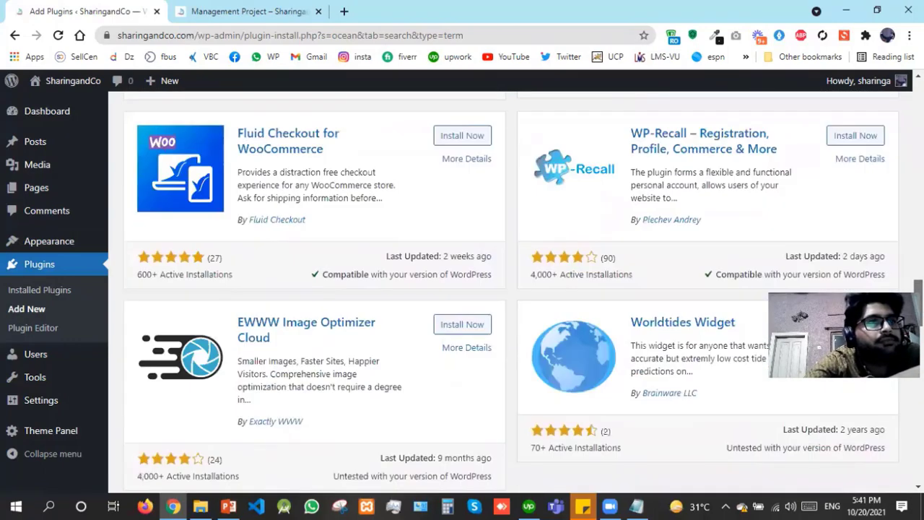
scroll(505, 289, down, 4)
scroll(506, 289, down, 9)
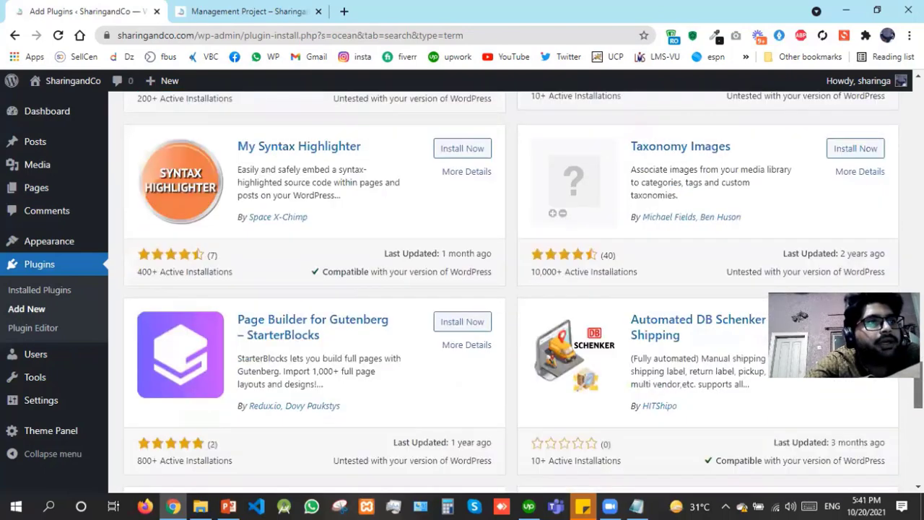
drag(918, 413, 901, 124)
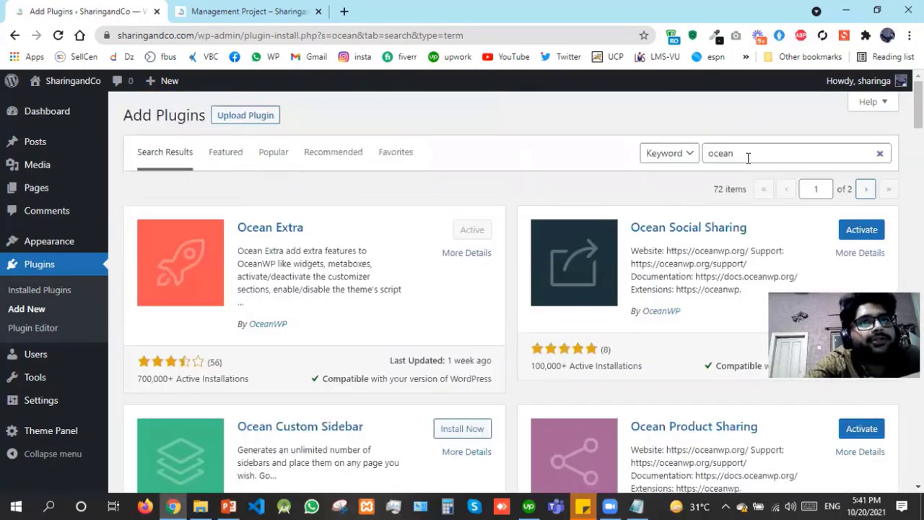
drag(746, 152, 532, 207)
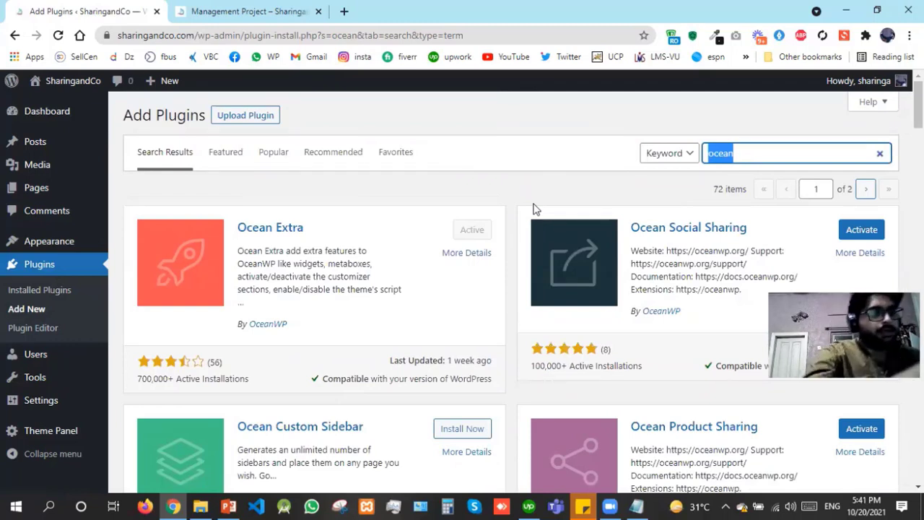
Search for 'contact form' and install the Contact Form 7 plugin
text(contact)
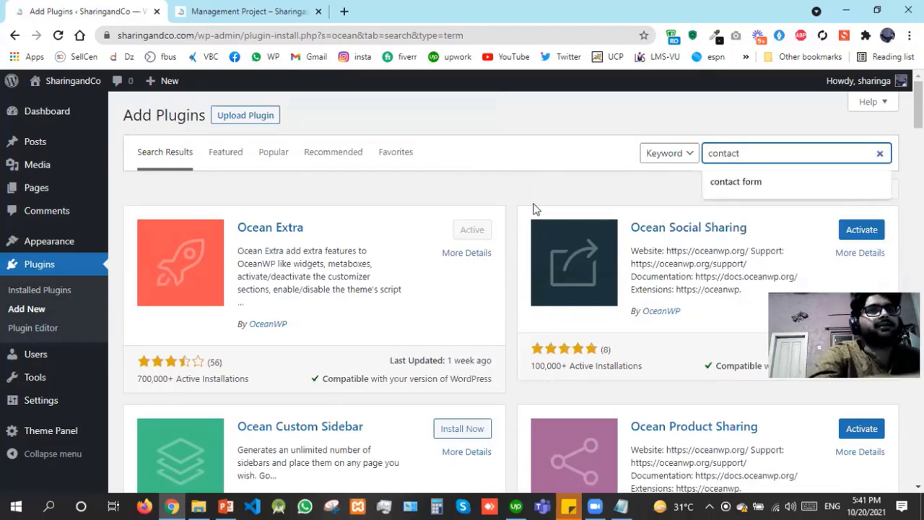
text( form)
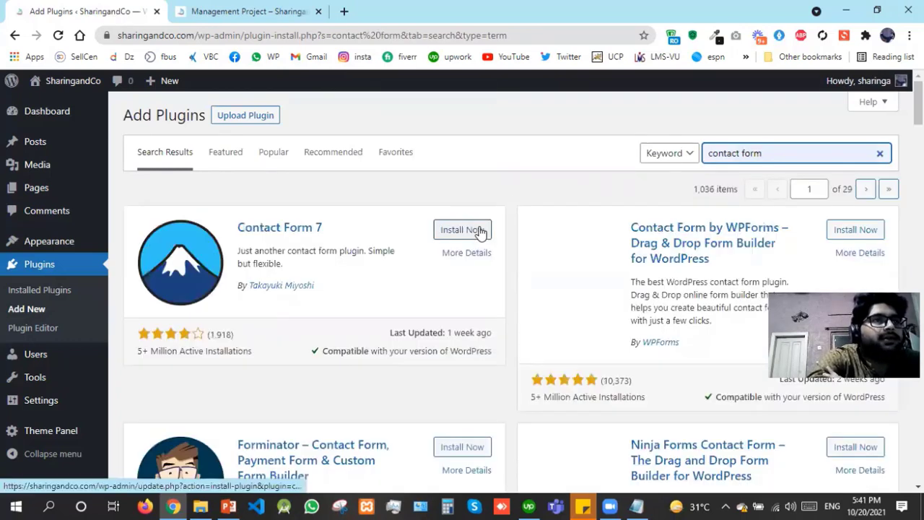
click(466, 230)
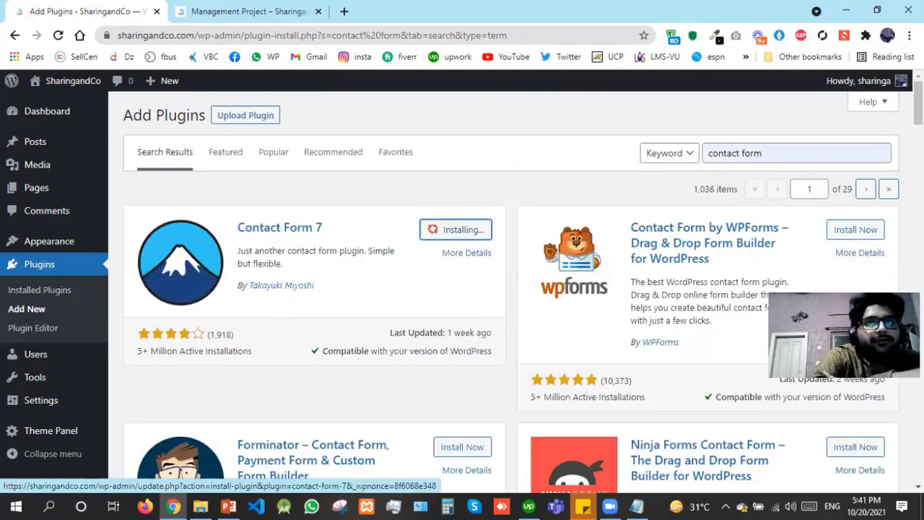
scroll(506, 289, down, 15)
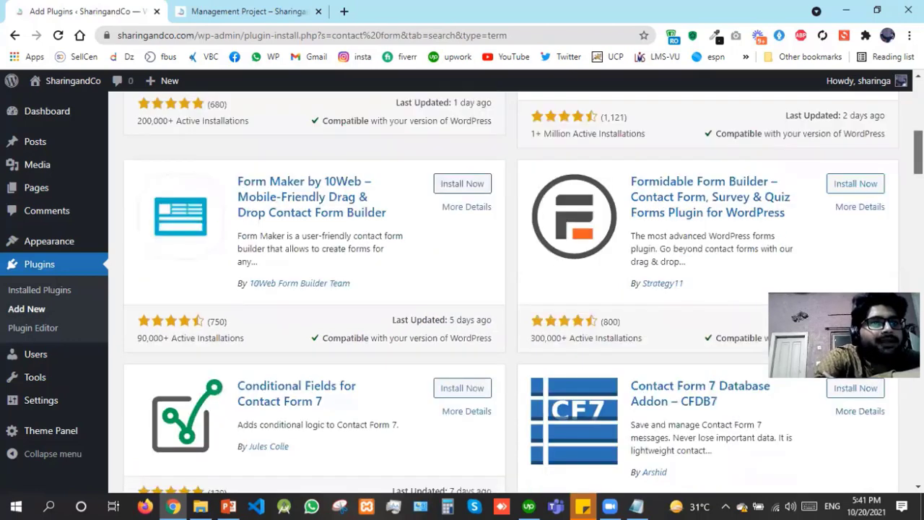
scroll(505, 289, up, 5)
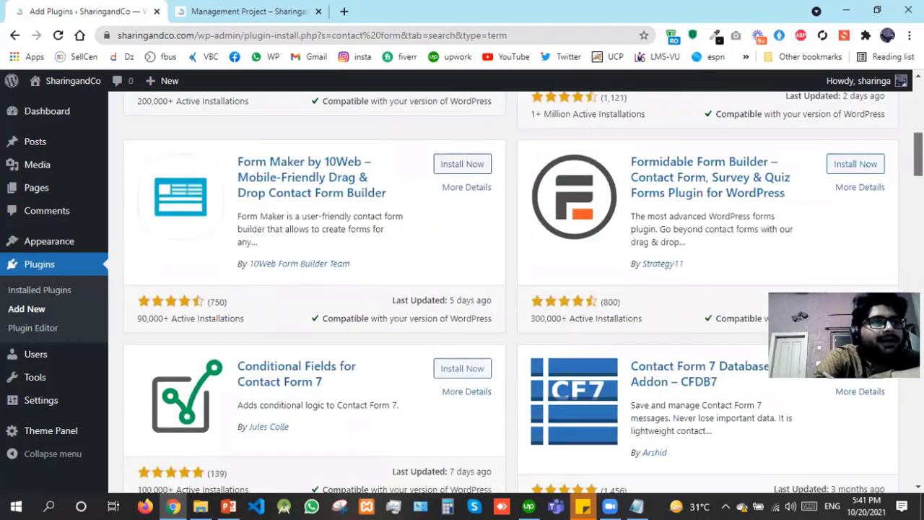
scroll(449, 237, up, 6)
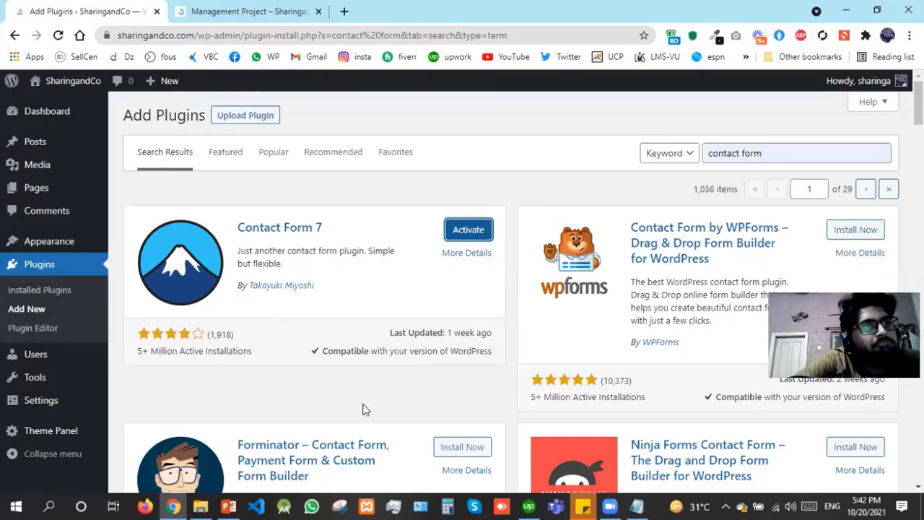
scroll(438, 240, down, 5)
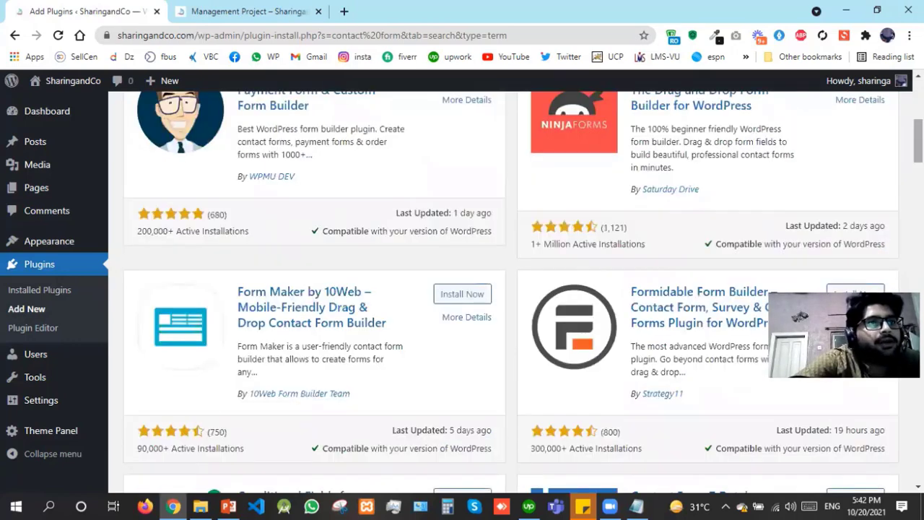
scroll(438, 240, up, 5)
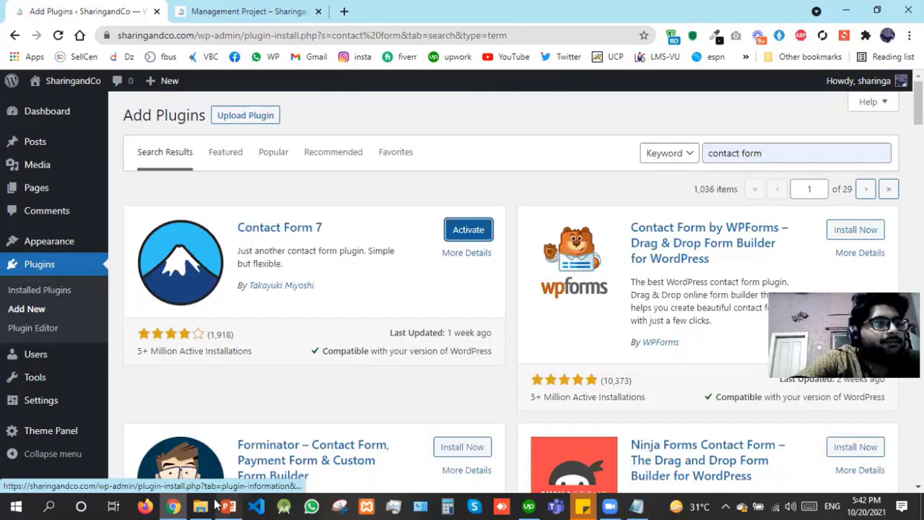
Glance at the necessary plugins slide, then return focus to the plugin search box
click(237, 504)
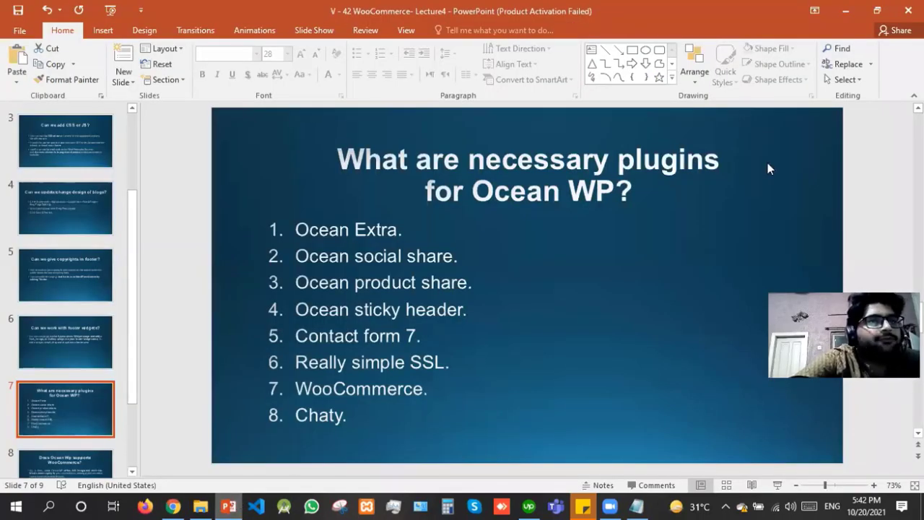
key(alt+Tab)
key(shift+Tab)
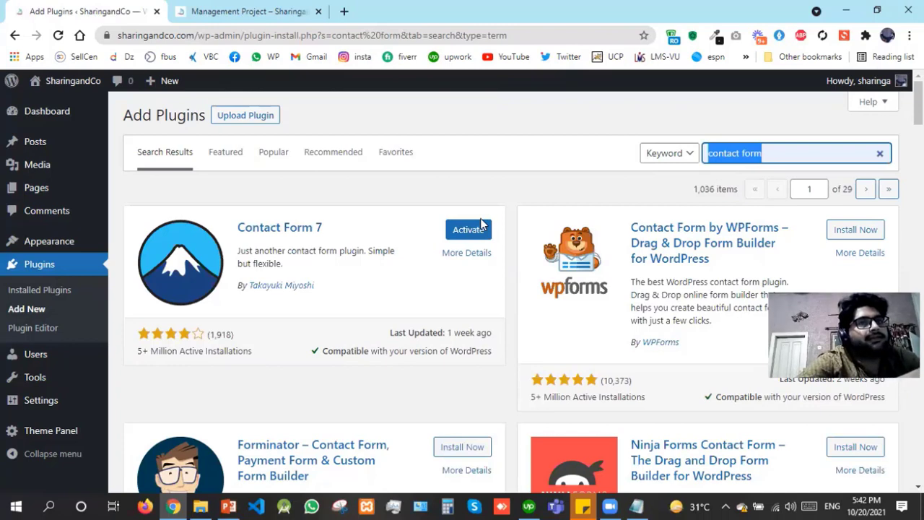
Search for 'really simple ssl' and install the Really Simple SSL plugin
text(res)
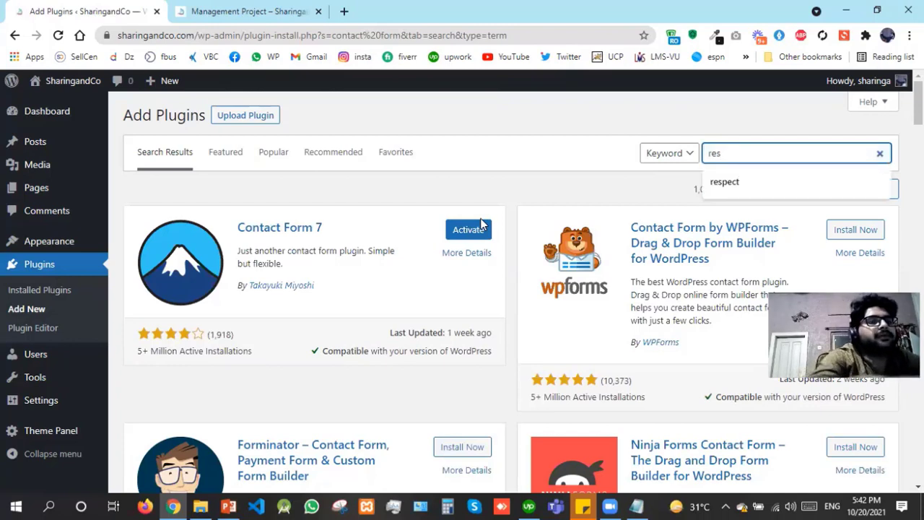
key(BackSpace)
text(ally simple )
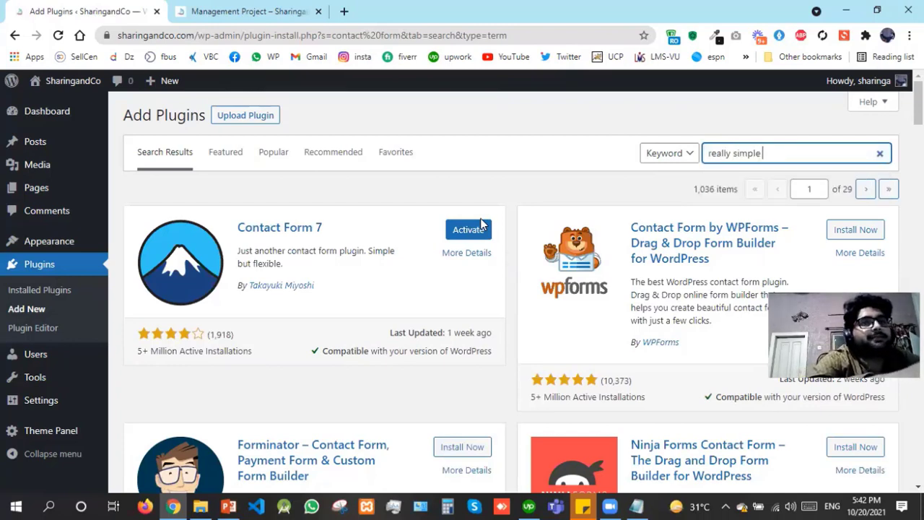
text(ssl)
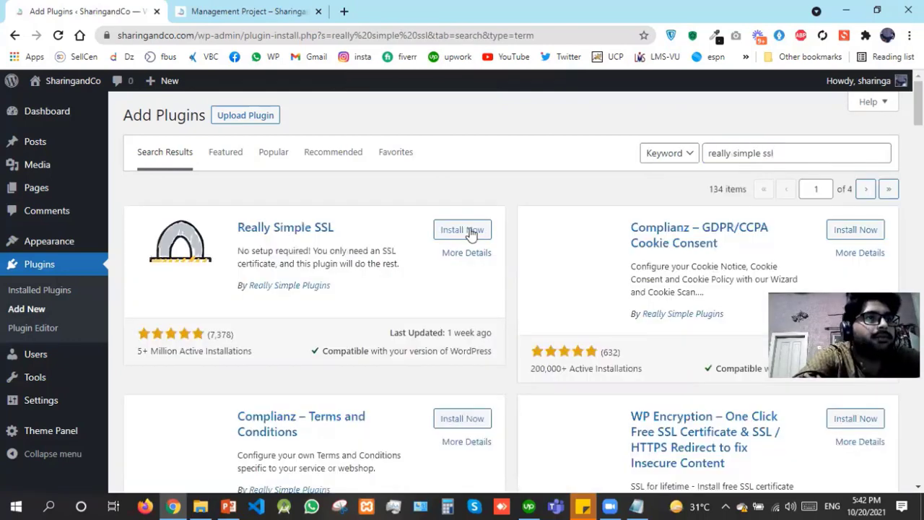
click(465, 232)
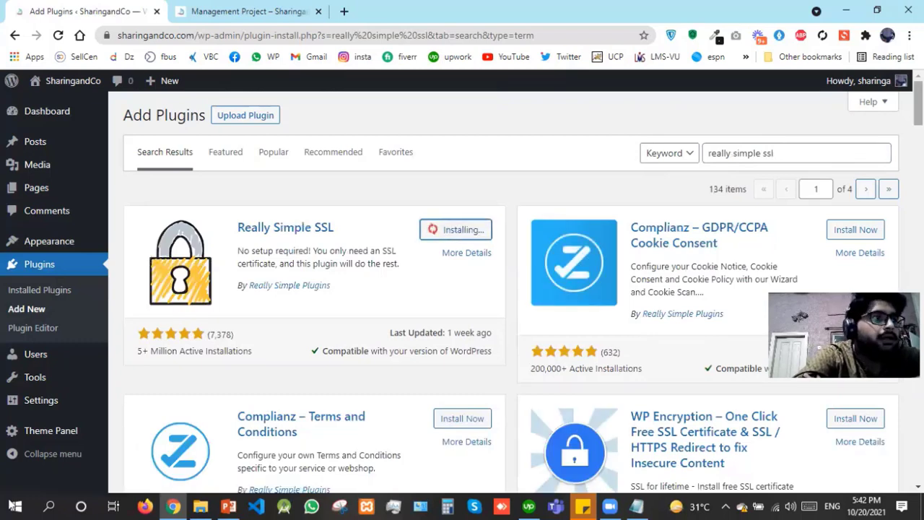
Open Settings > General in a new browser tab
mouse_move(60, 400)
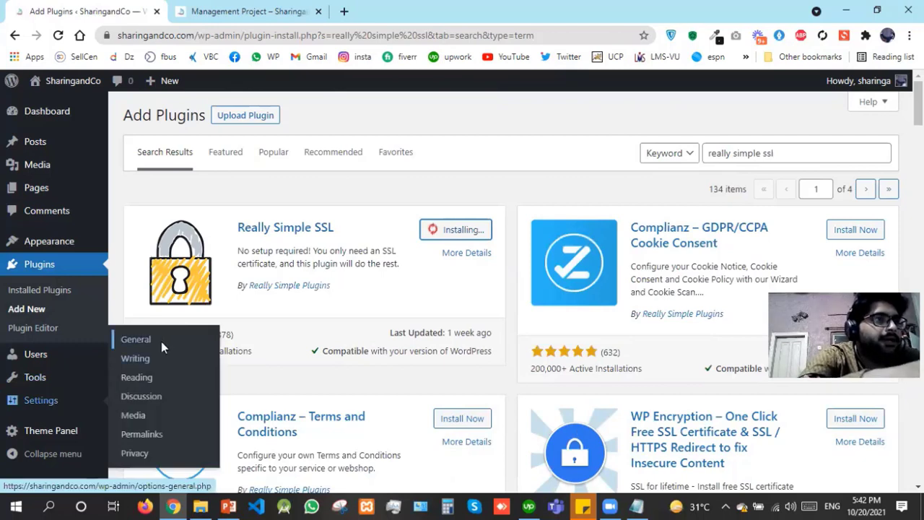
click(161, 342)
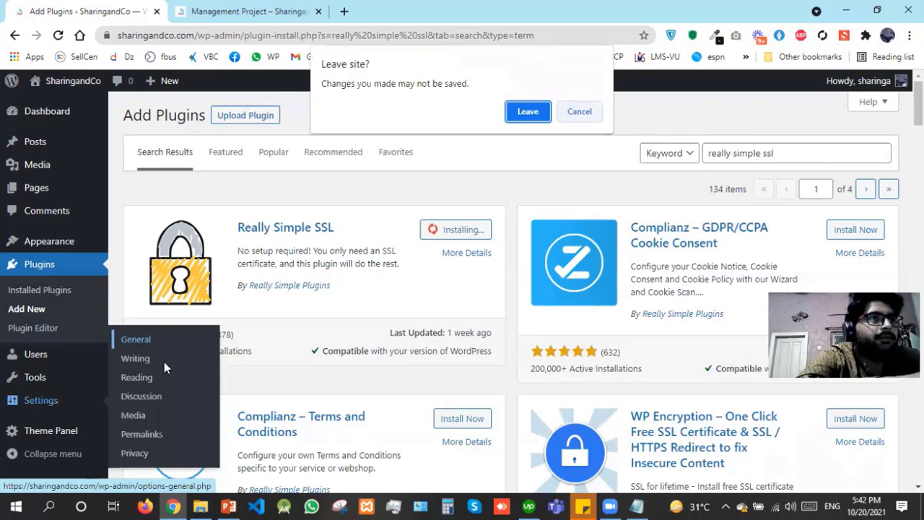
key(Escape)
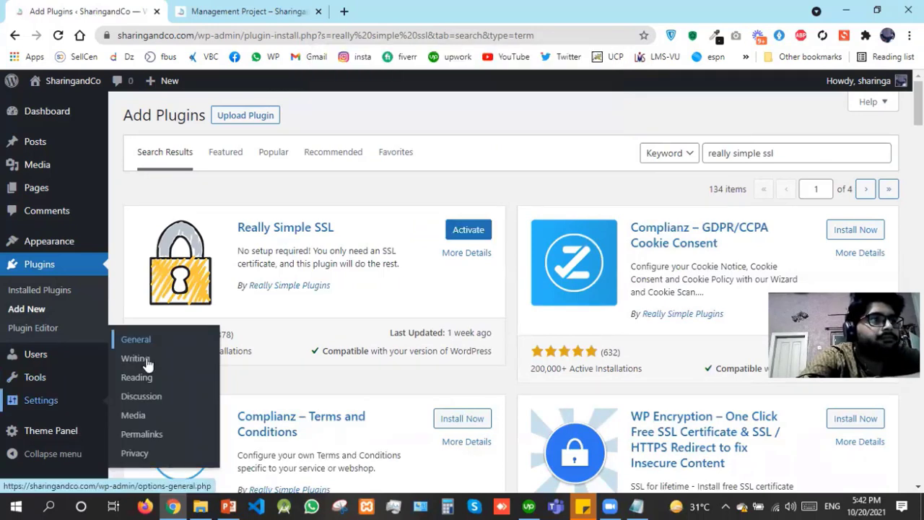
right_click(158, 345)
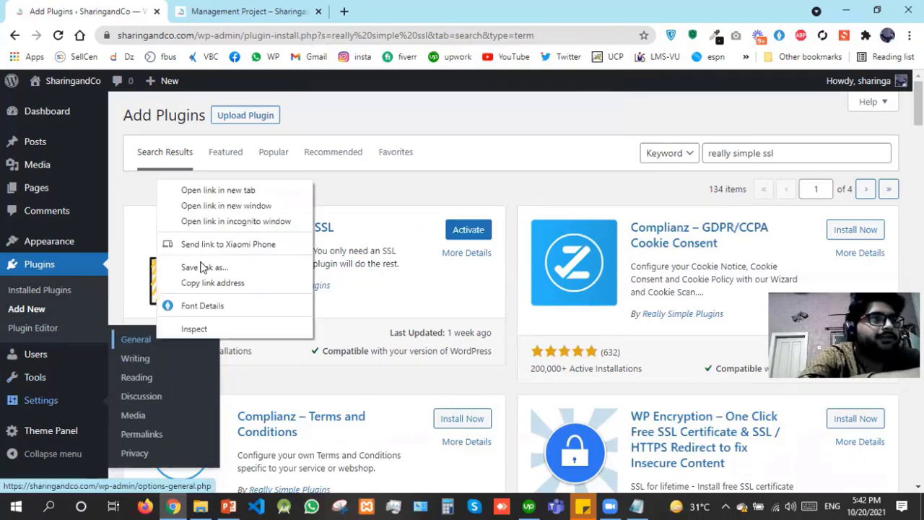
click(234, 191)
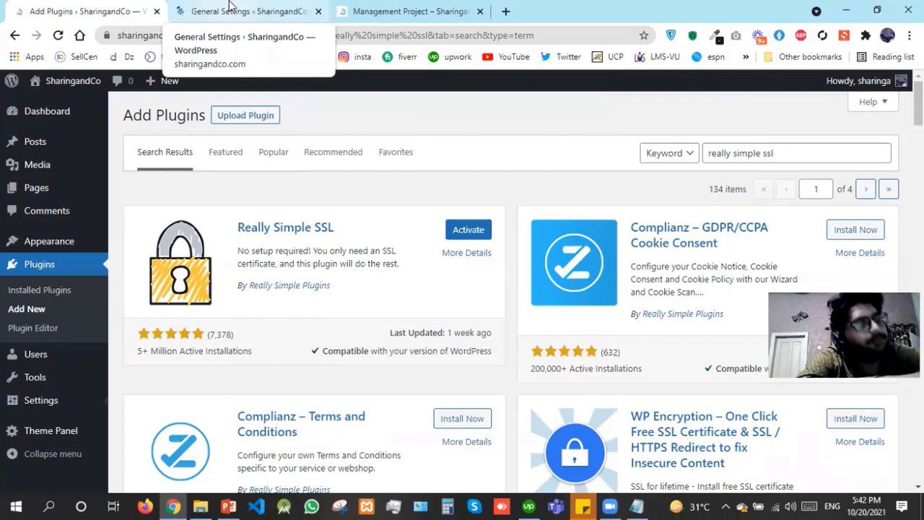
Confirm the WordPress Address uses https and the connection is secure, then return to Add Plugins
click(230, 6)
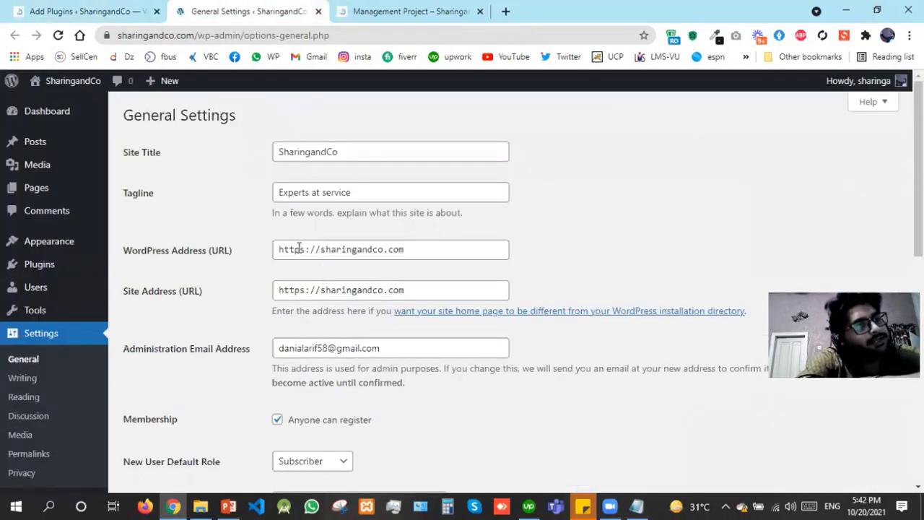
click(298, 248)
drag(300, 249, 305, 247)
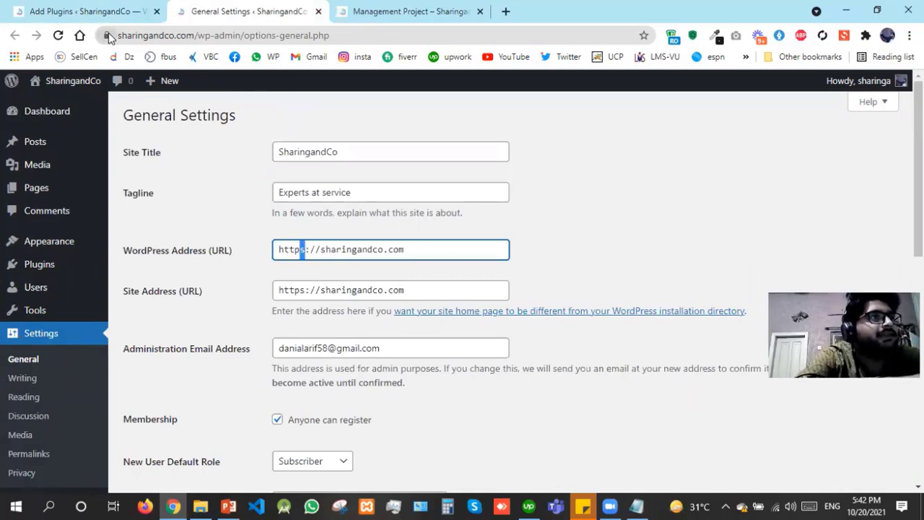
click(107, 35)
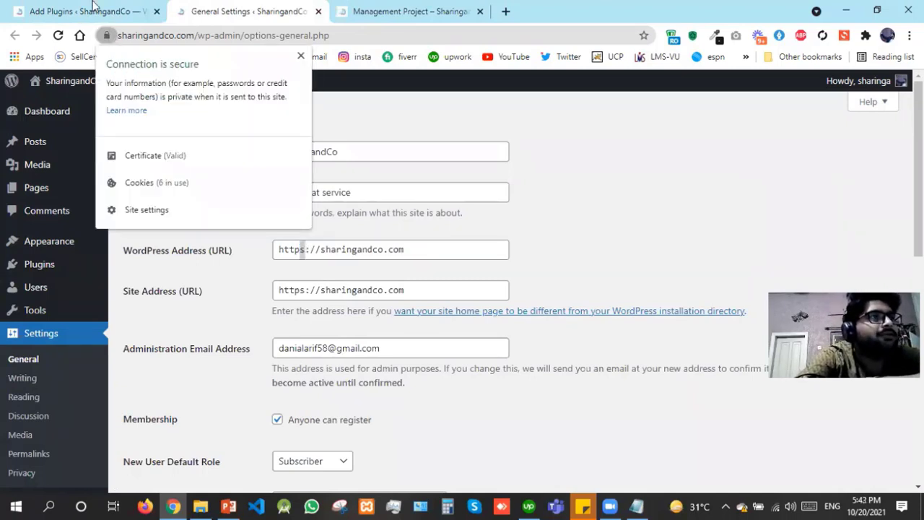
key(Escape)
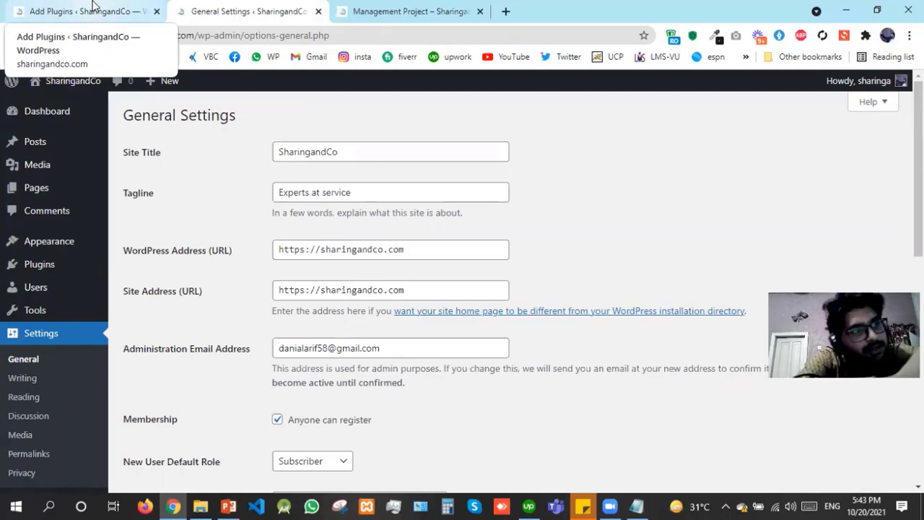
click(93, 8)
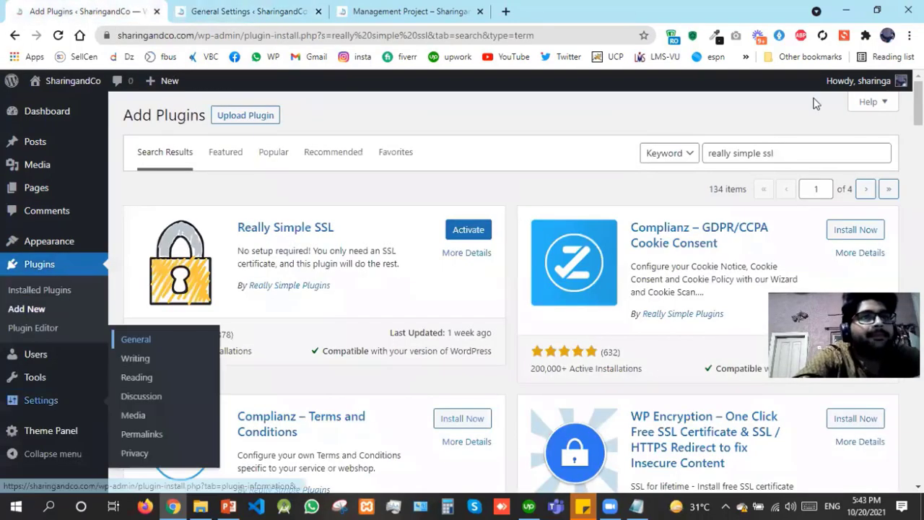
Search for 'woocommerce' and install WooCommerce, scrolling through the resulting installation-failed error
click(785, 148)
key(ctrl+a)
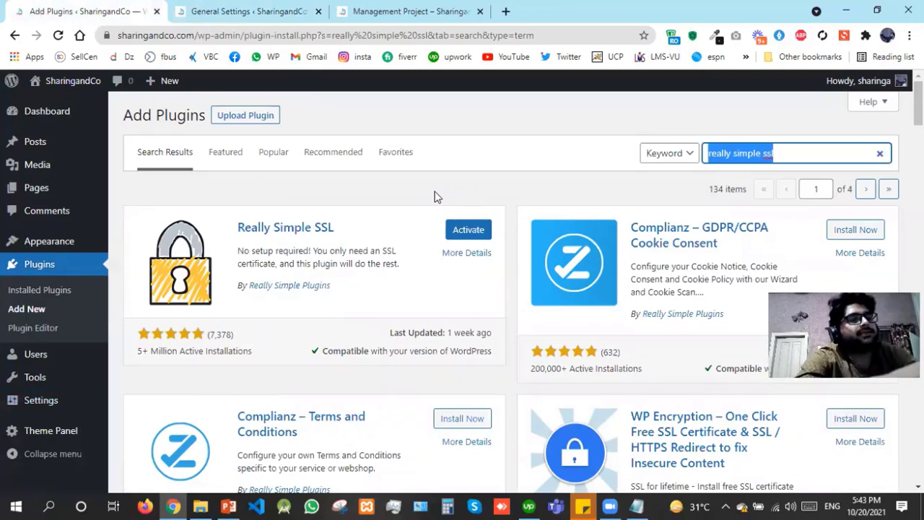
text(woocom)
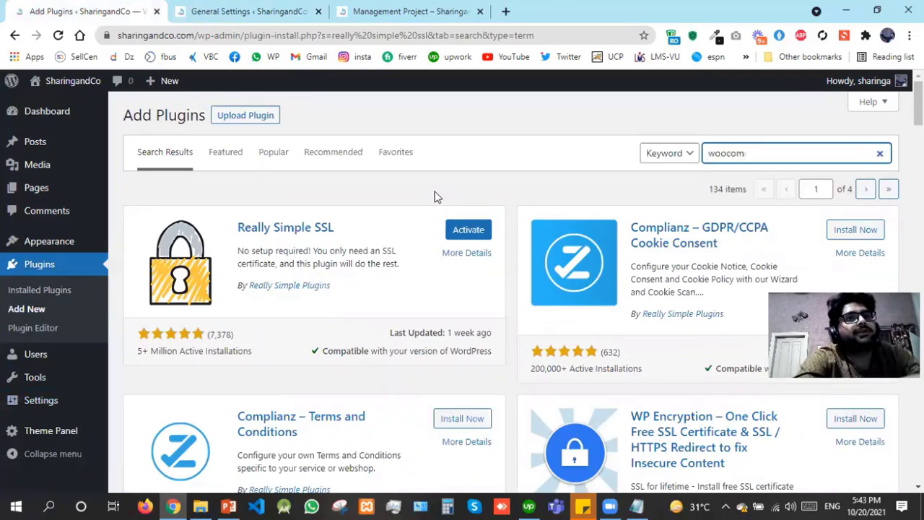
text(merce)
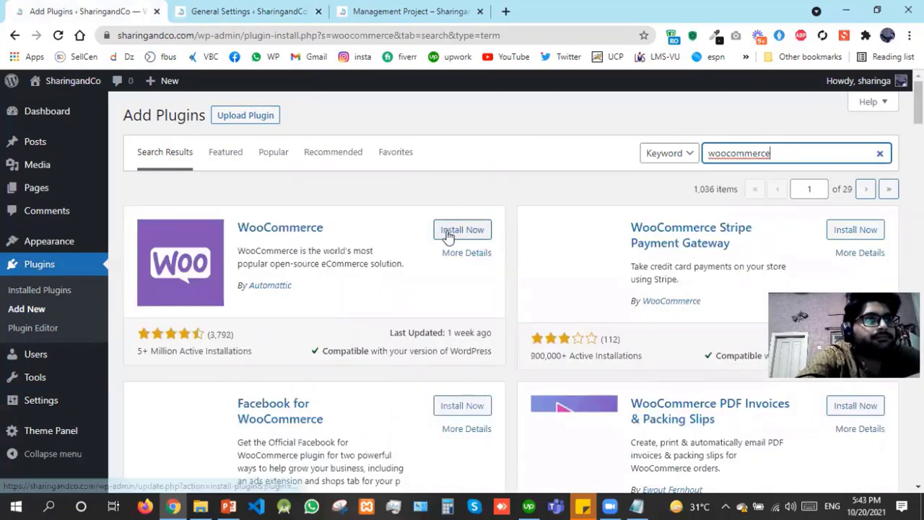
click(448, 234)
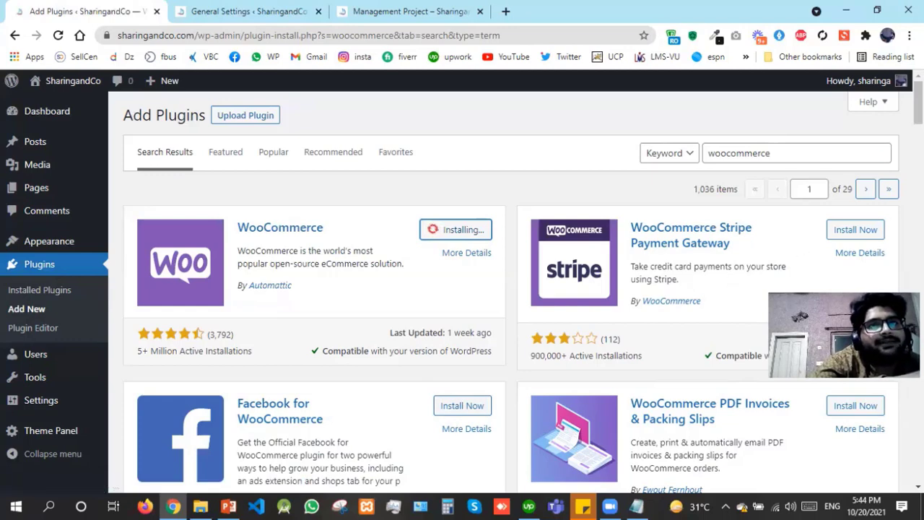
scroll(511, 289, down, 5)
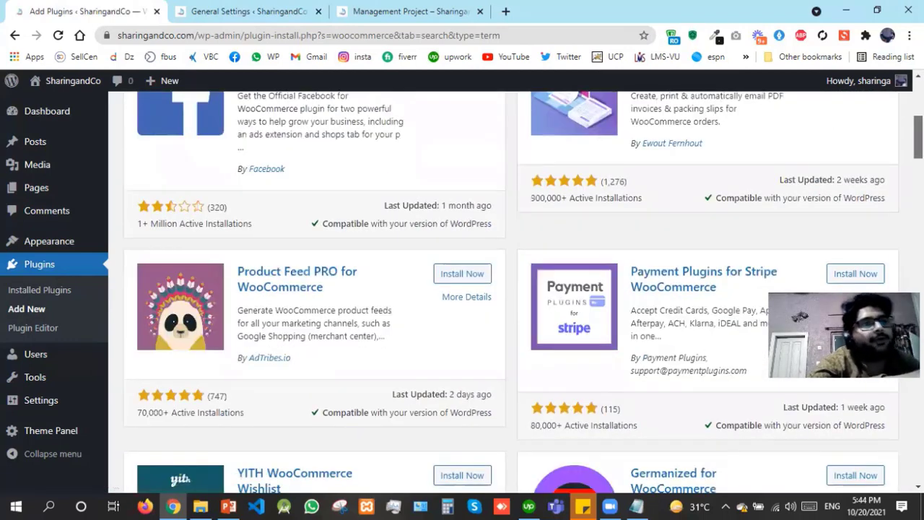
scroll(511, 289, down, 3)
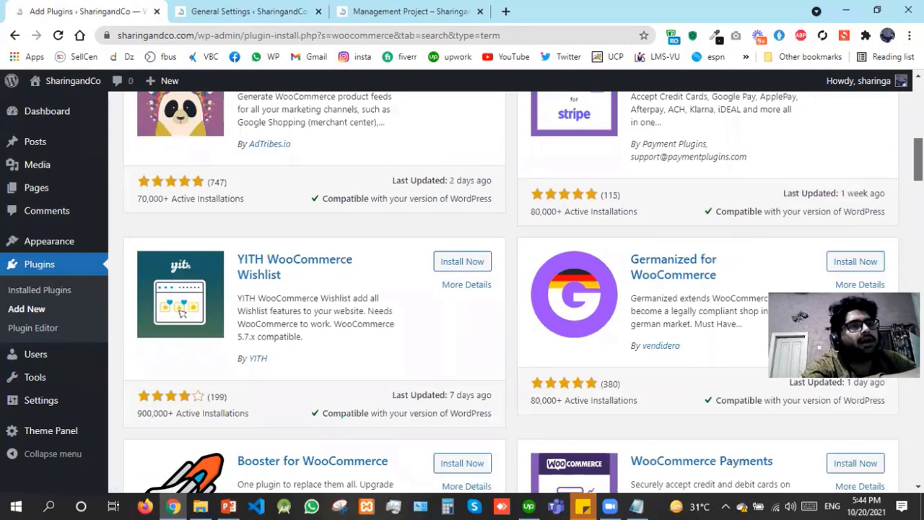
scroll(511, 289, up, 1)
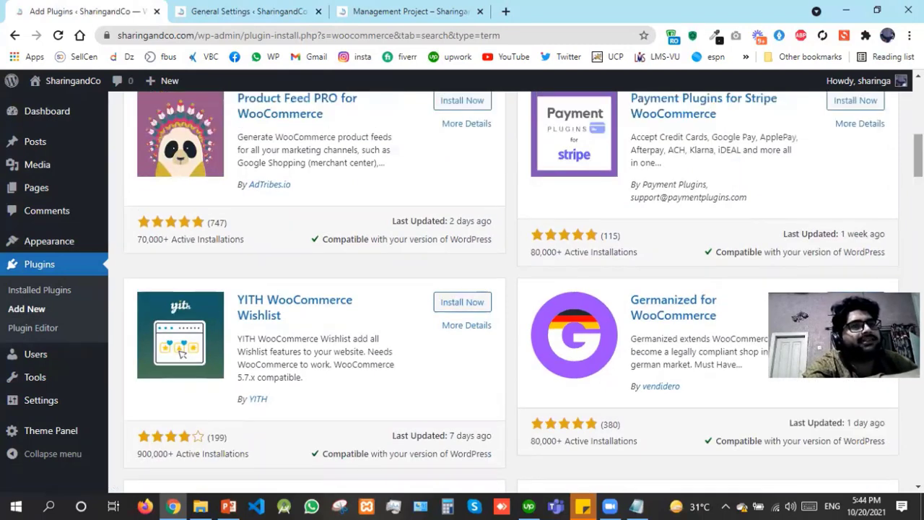
scroll(511, 288, down, 4)
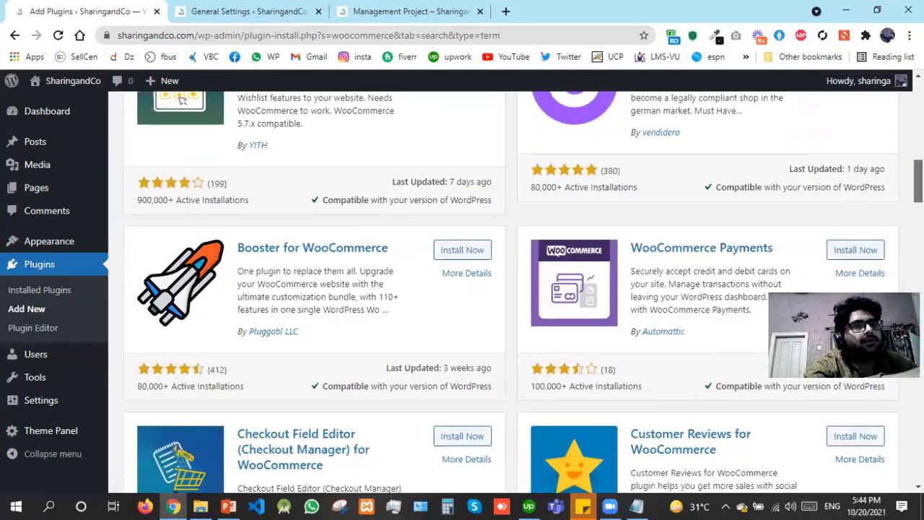
scroll(511, 289, down, 2)
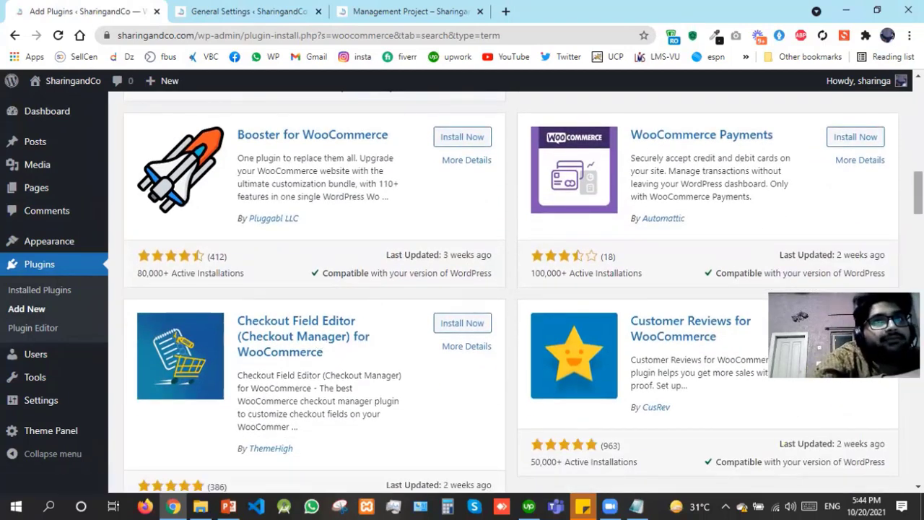
drag(919, 193, 918, 106)
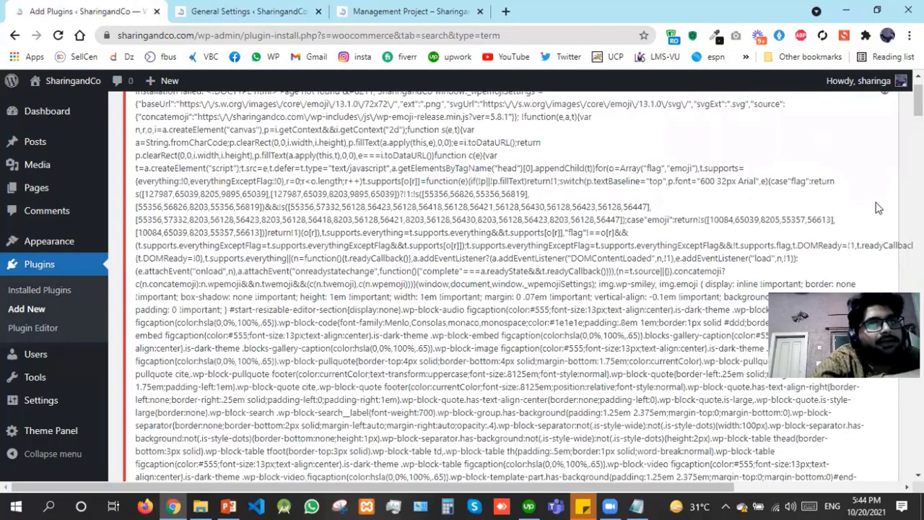
Reload the Add Plugins page to clear the error and select the 'woocommerce' search term
scroll(917, 97, up, 2)
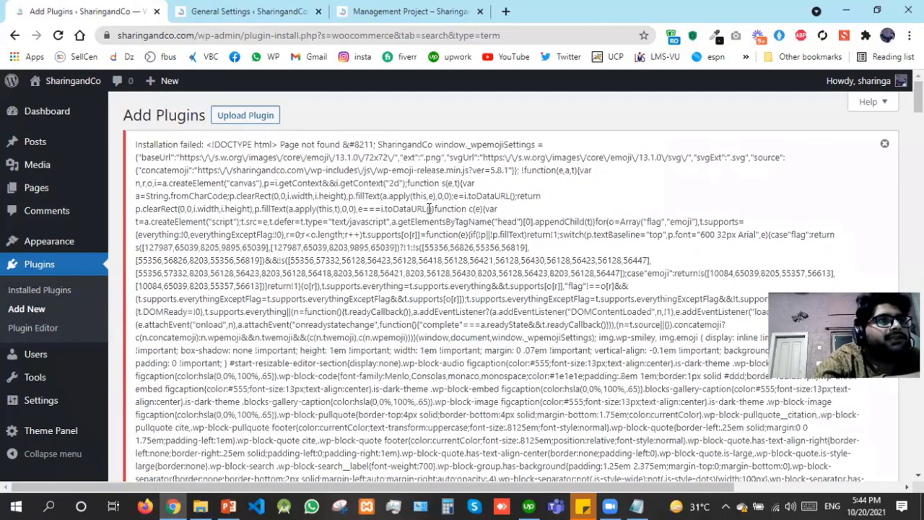
key(F5)
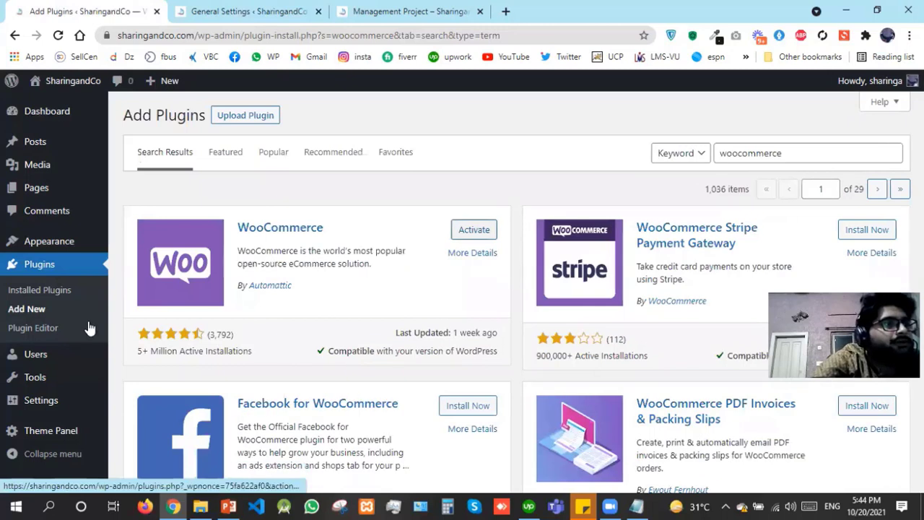
double_click(787, 152)
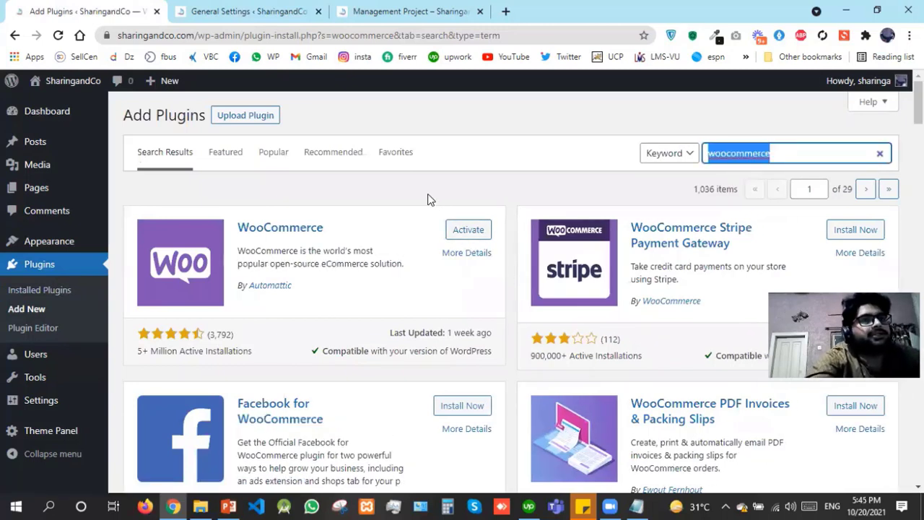
Search for 'chaty', install the Chaty chat widget plugin and activate it
text(chaty)
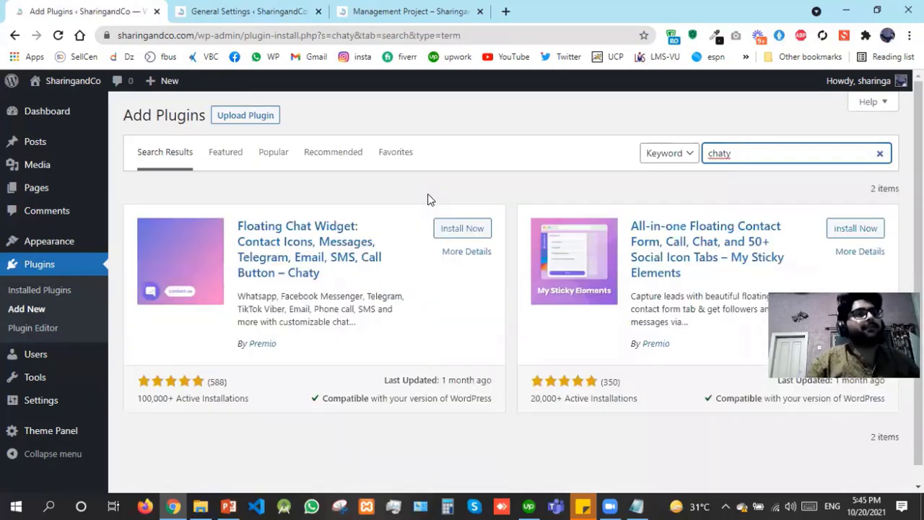
click(449, 229)
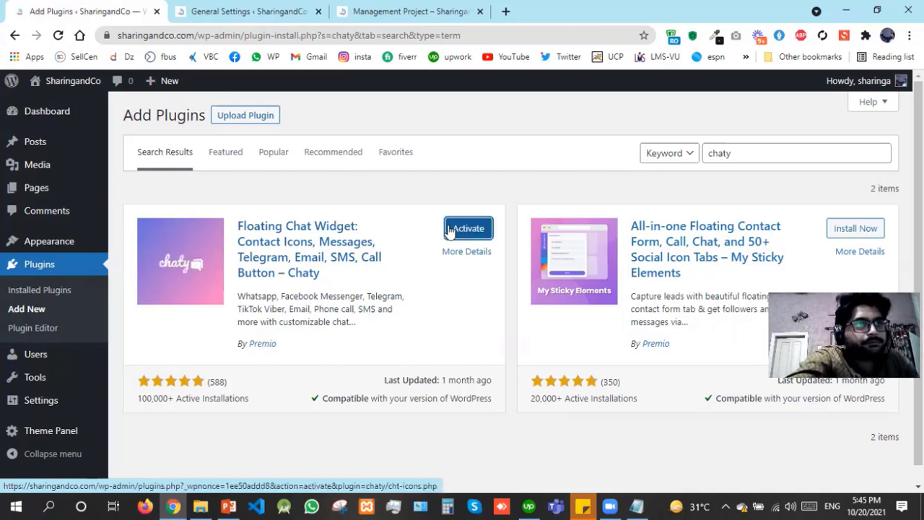
click(487, 235)
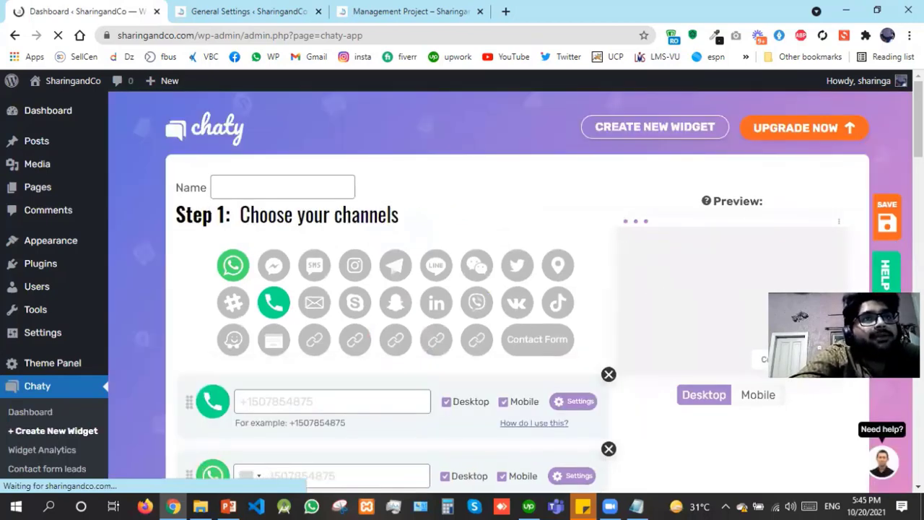
scroll(426, 346, down, 2)
scroll(426, 346, up, 2)
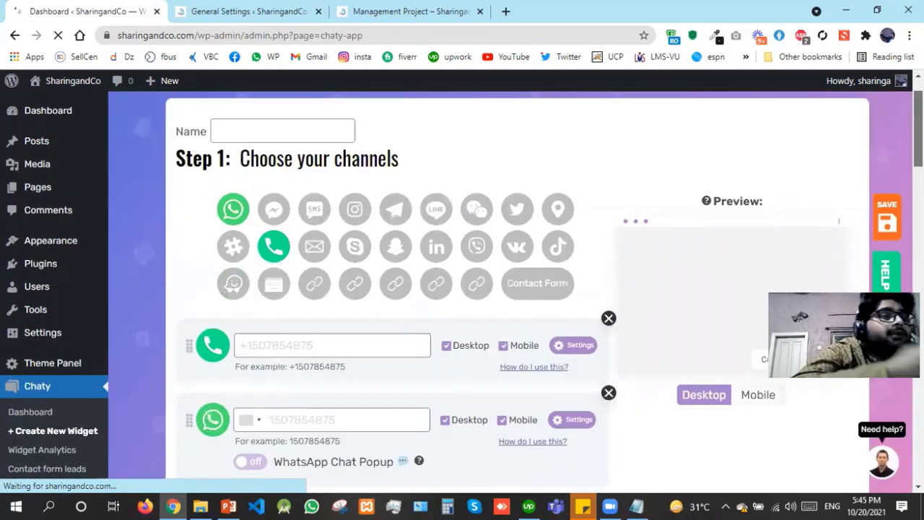
scroll(425, 347, up, 1)
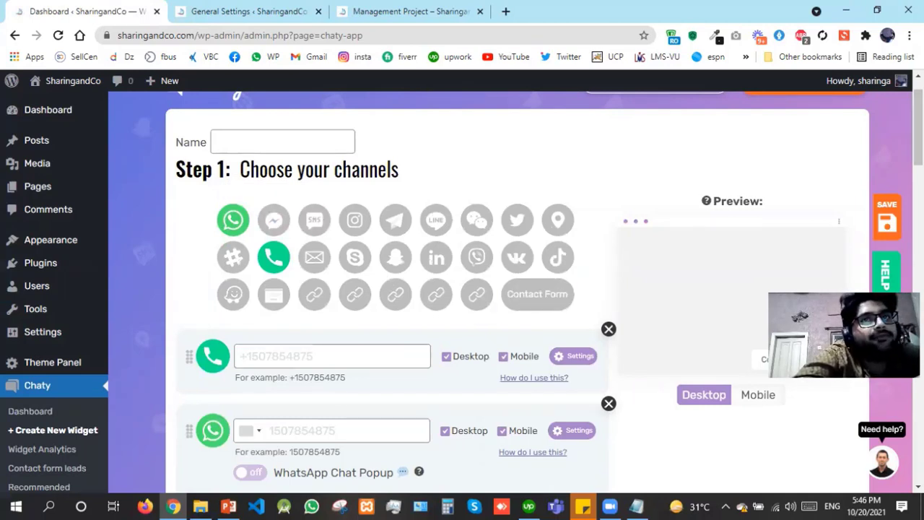
scroll(413, 314, up, 1)
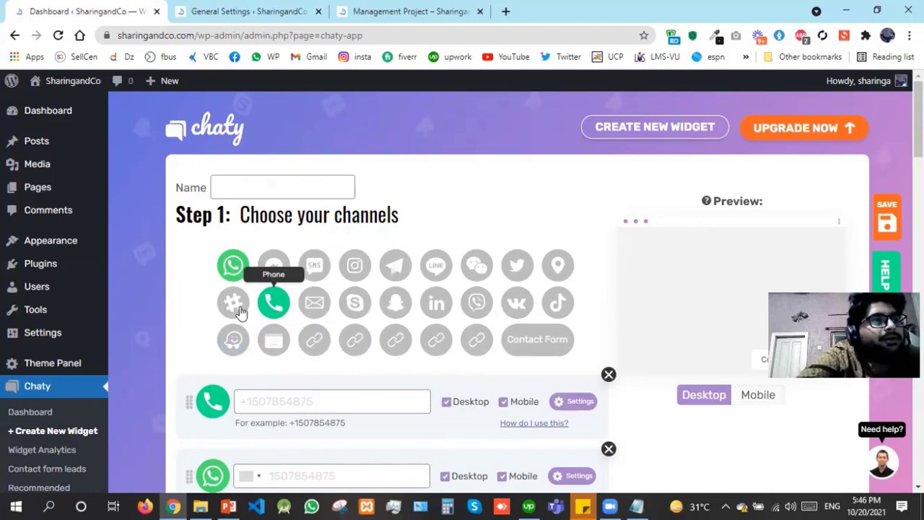
click(285, 269)
click(282, 267)
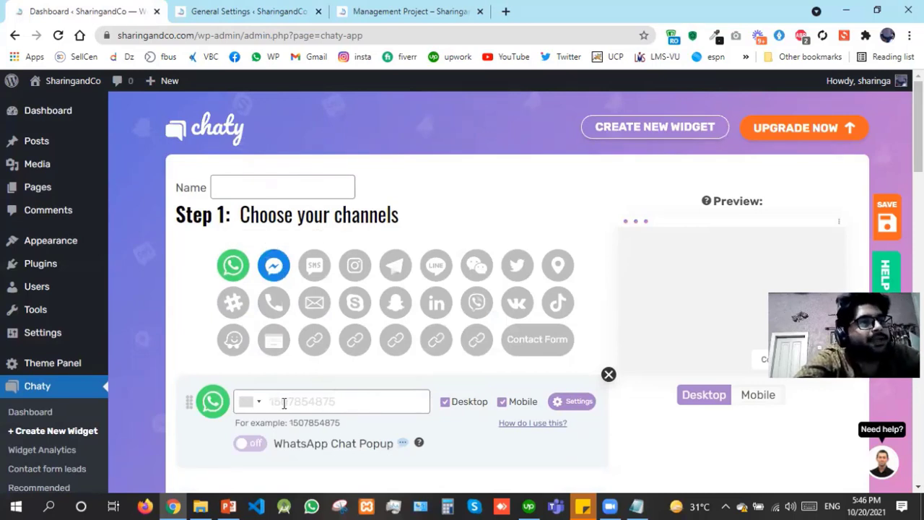
Enter the WhatsApp phone number in Chaty and turn on the WhatsApp Chat Popup
click(284, 403)
drag(289, 426, 305, 408)
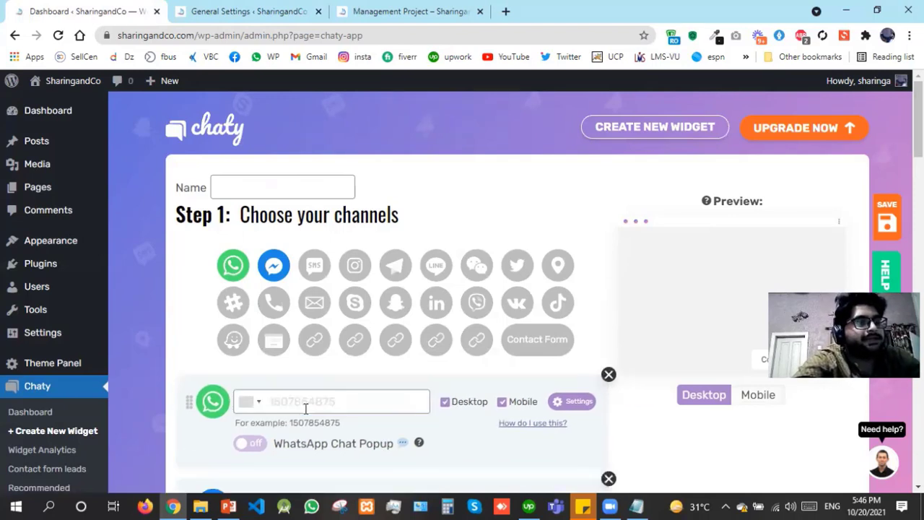
click(306, 408)
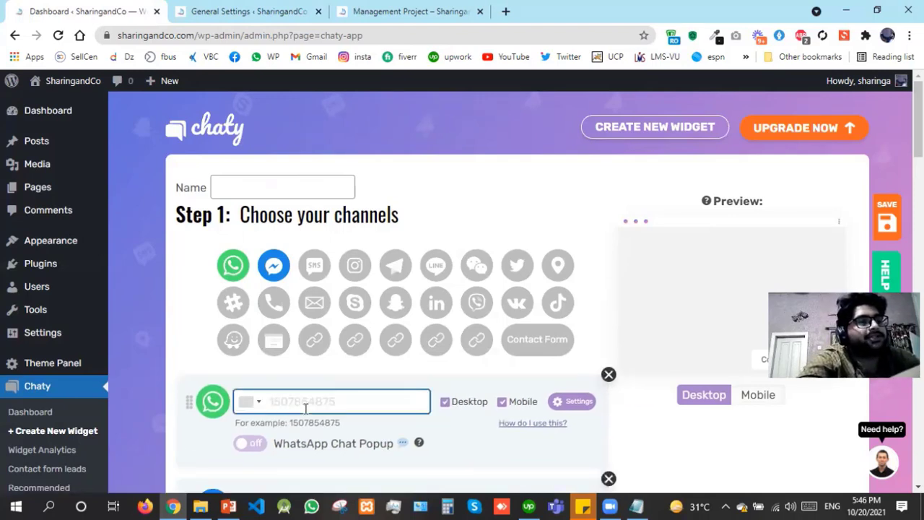
text(#)
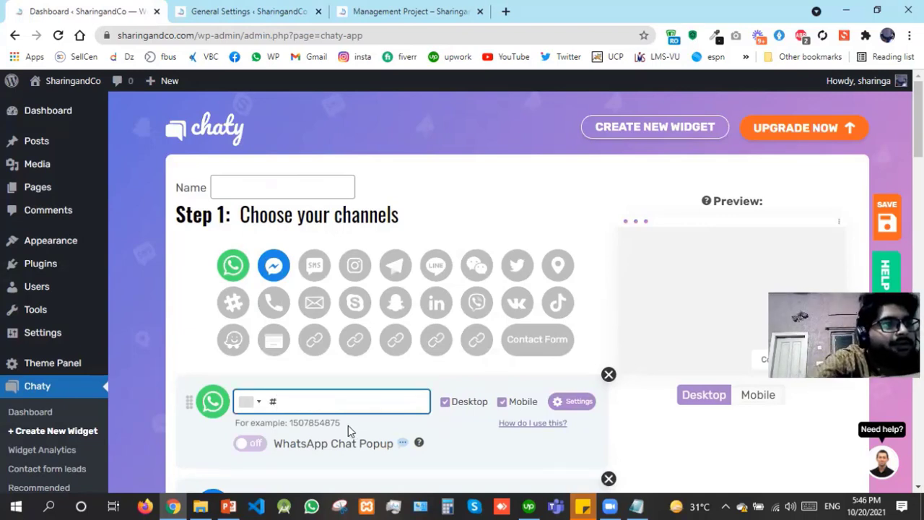
key(BackSpace)
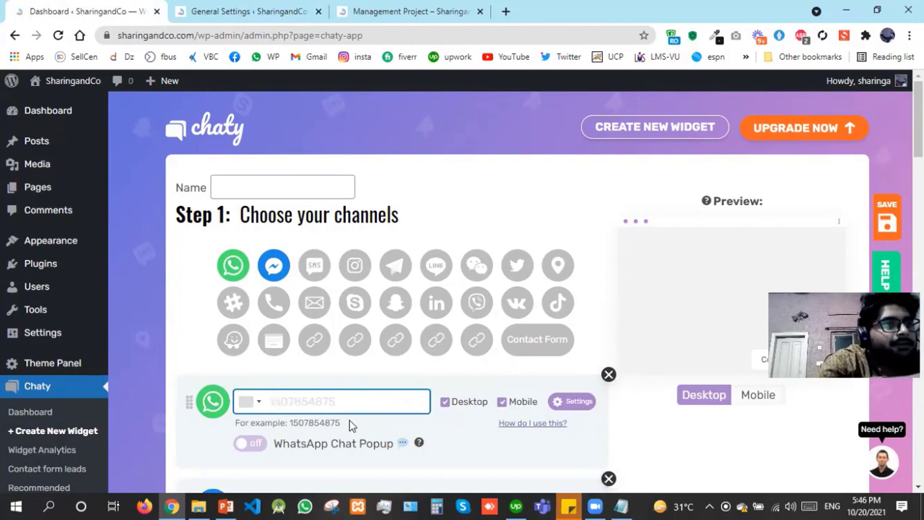
mouse_move(293, 419)
mouse_down()
mouse_move(369, 421)
mouse_move(296, 422)
mouse_up()
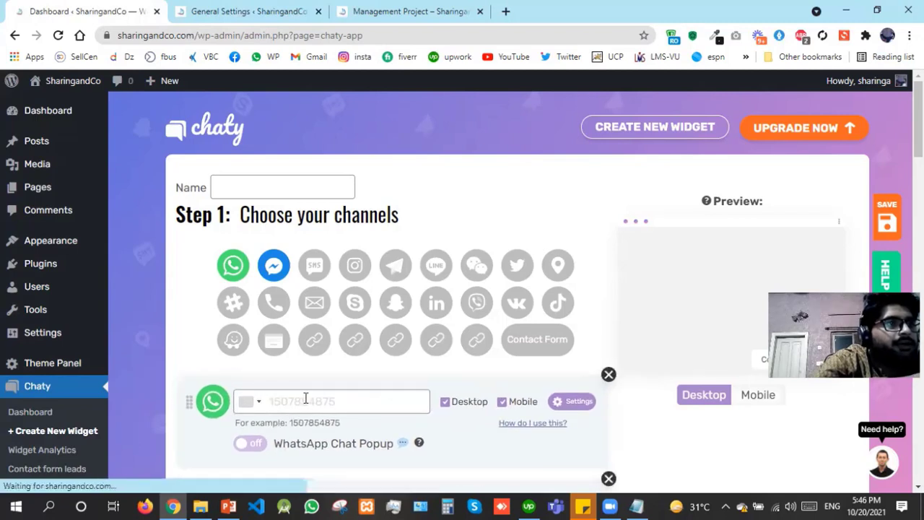
click(305, 398)
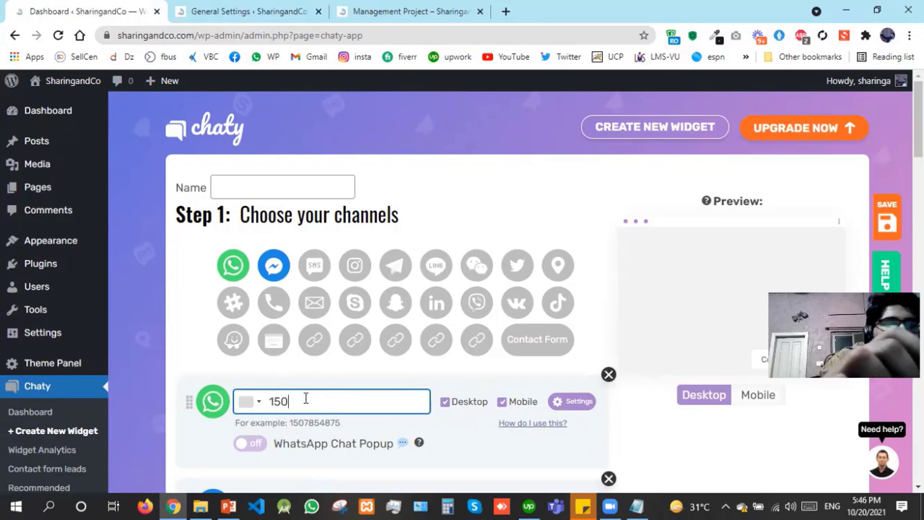
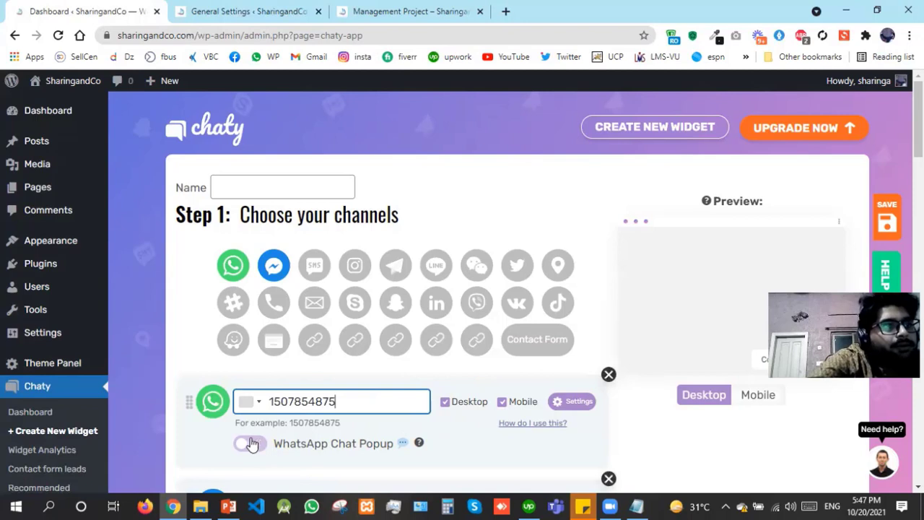
click(252, 443)
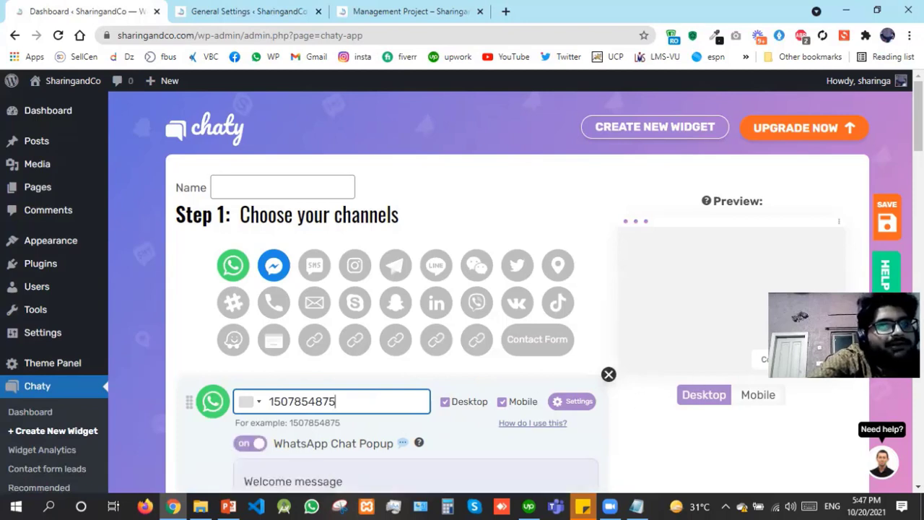
scroll(462, 288, down, 5)
scroll(462, 289, up, 1)
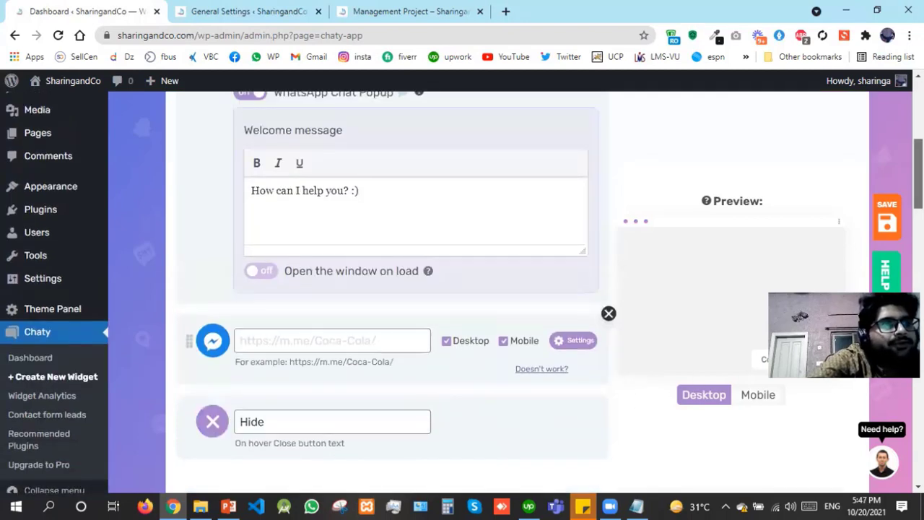
click(264, 275)
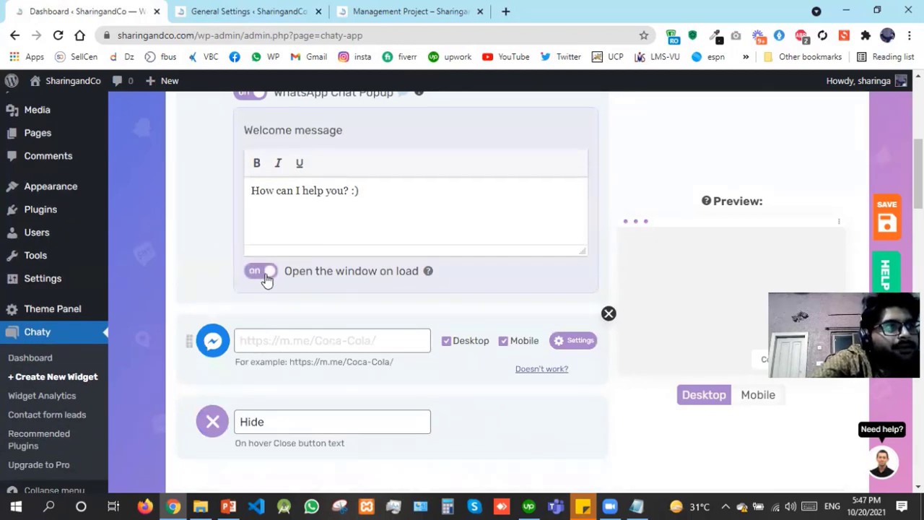
click(316, 340)
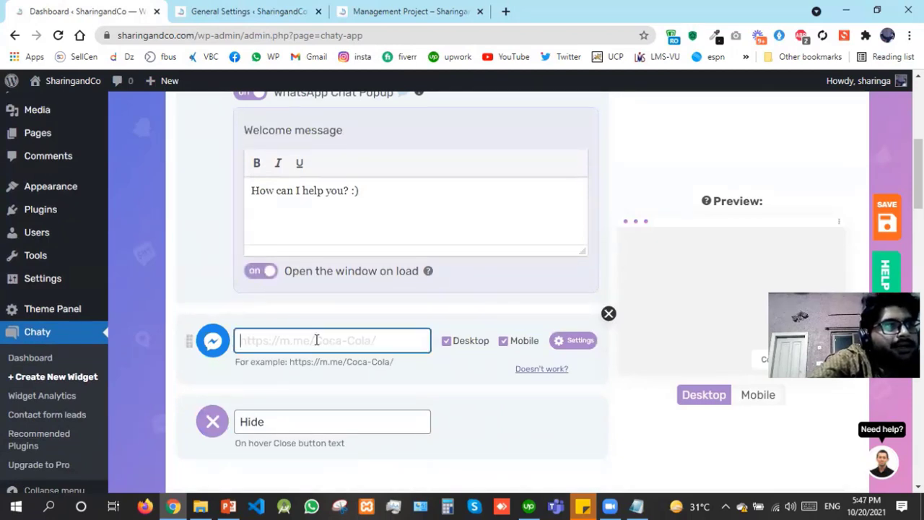
click(184, 393)
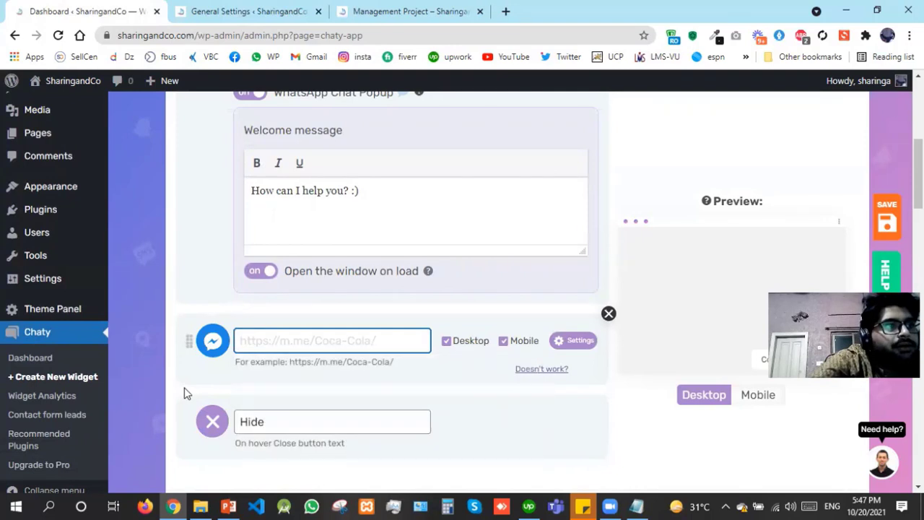
click(319, 348)
text(htt)
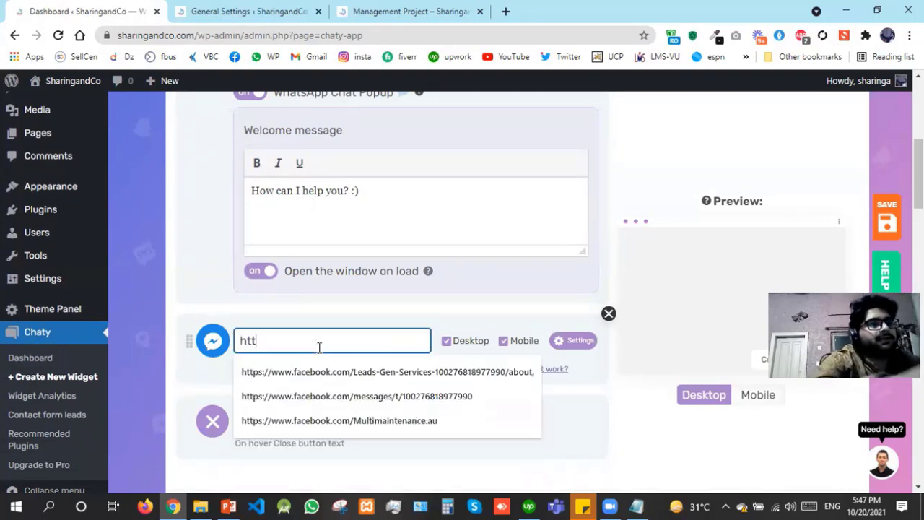
text(ps:)
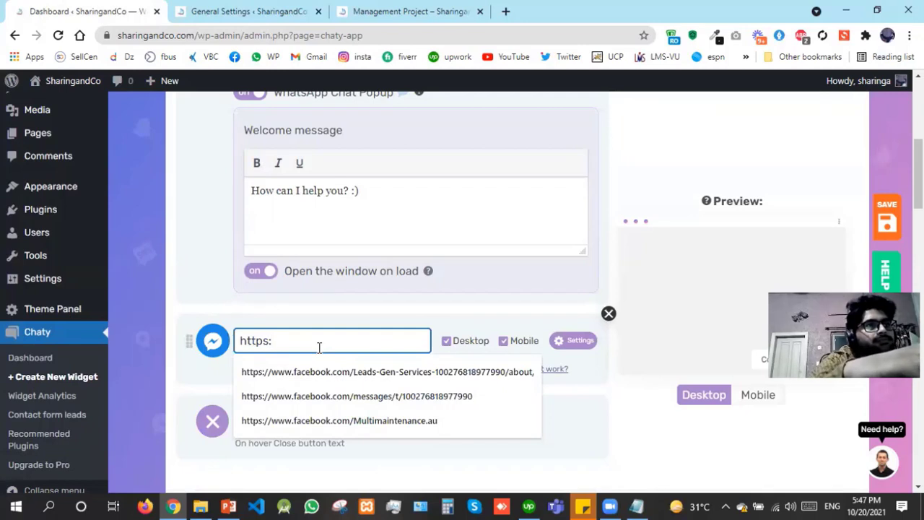
text(//)
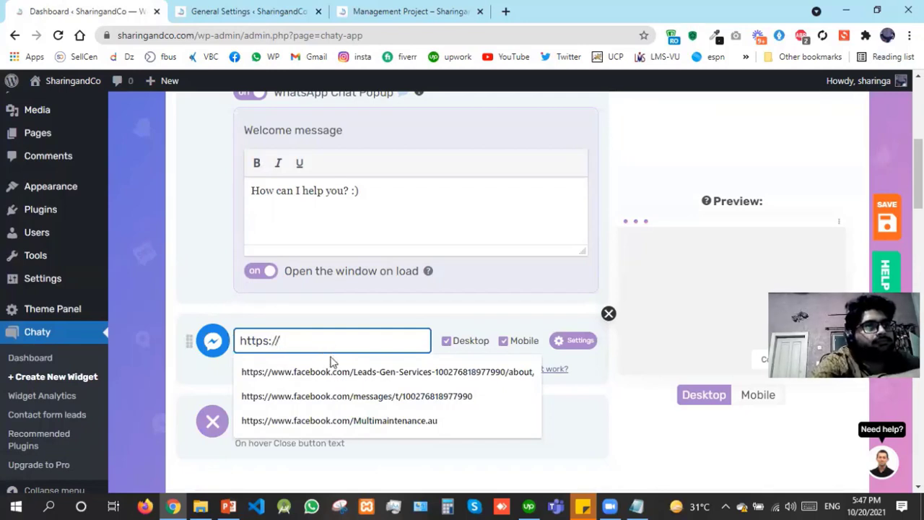
click(331, 371)
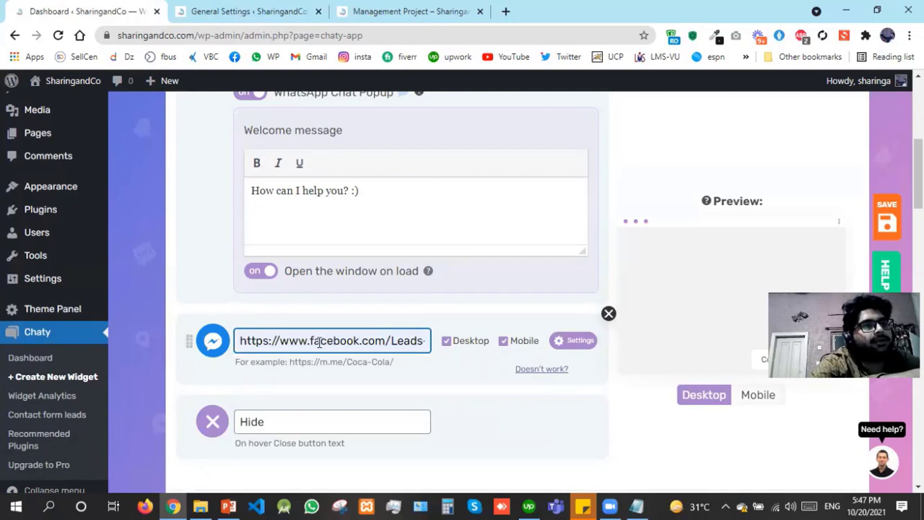
drag(370, 327, 453, 329)
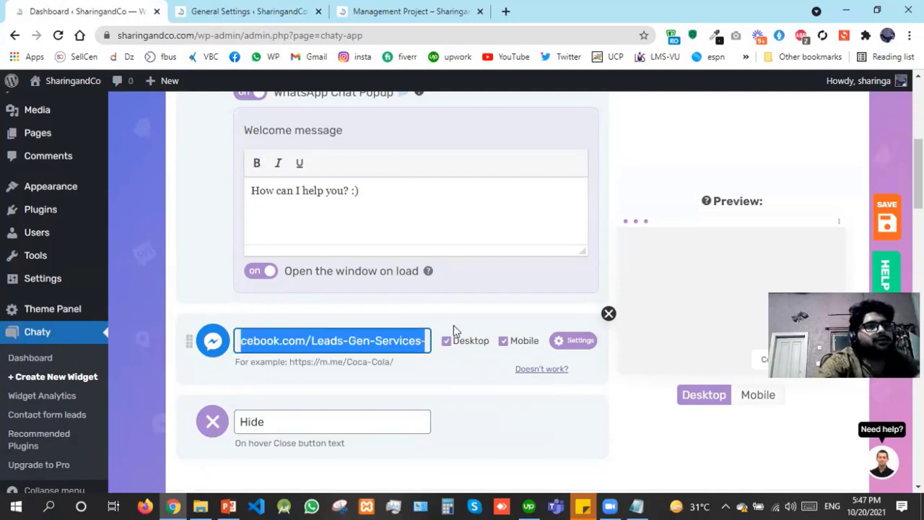
key(ctrl+v)
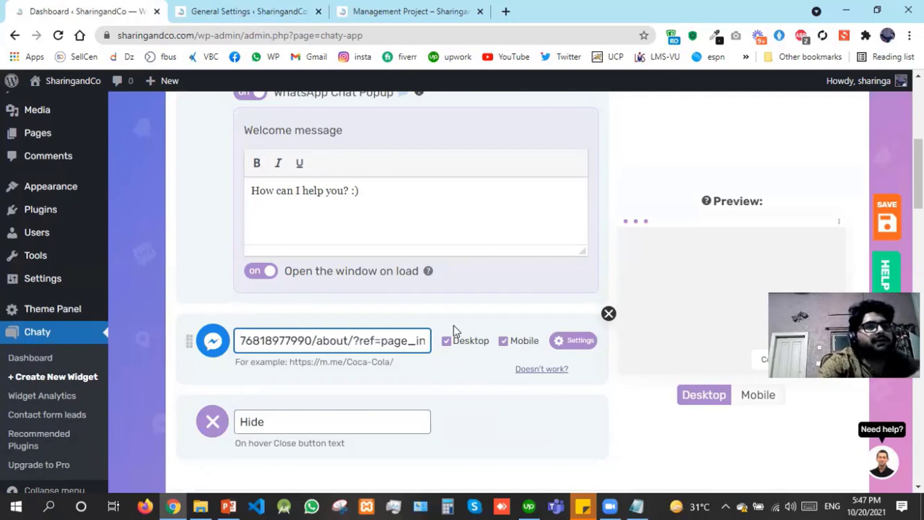
key(shift+Right)
key(shift+Right)
key(shift+Right)
key(shift+Right)
key(shift+Right)
key(shift+Right)
key(shift+Right)
key(shift+Right)
key(shift+Right)
key(shift+Right)
key(shift+Right)
key(shift+Right)
key(shift+Right)
key(shift+Right)
key(shift+Right)
key(shift+Right)
key(shift+Right)
key(shift+Right)
key(shift+Right)
key(shift+Right)
key(shift+Right)
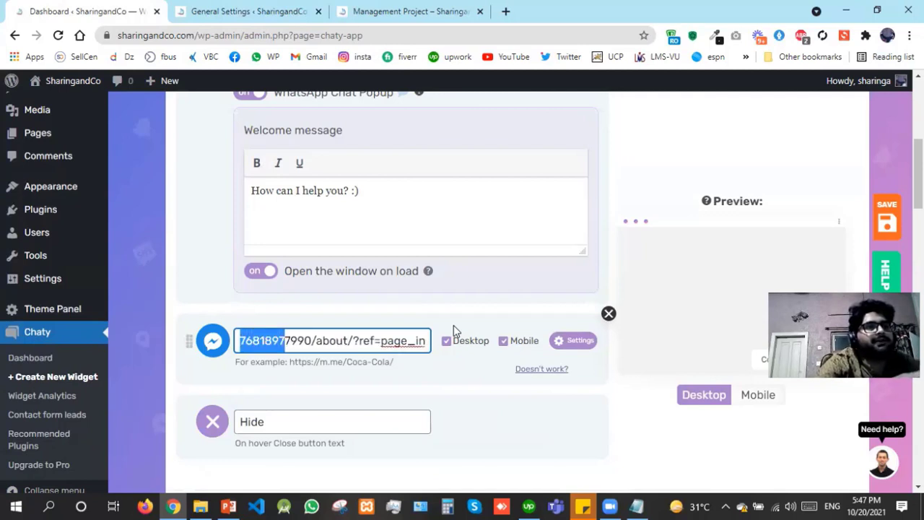
key(BackSpace)
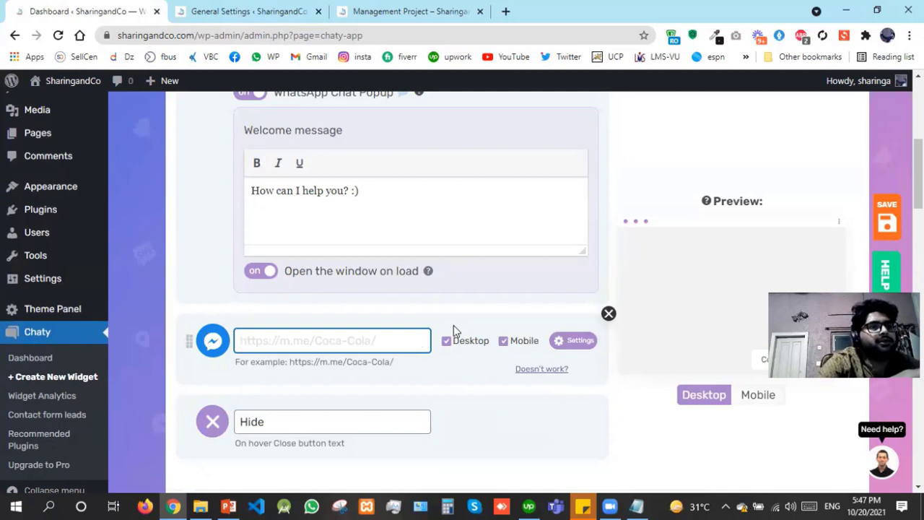
text(http)
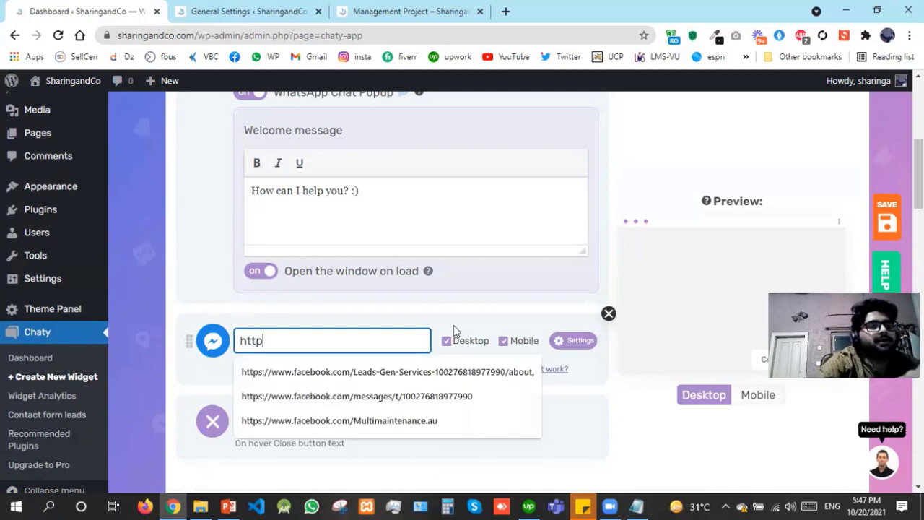
text(s://)
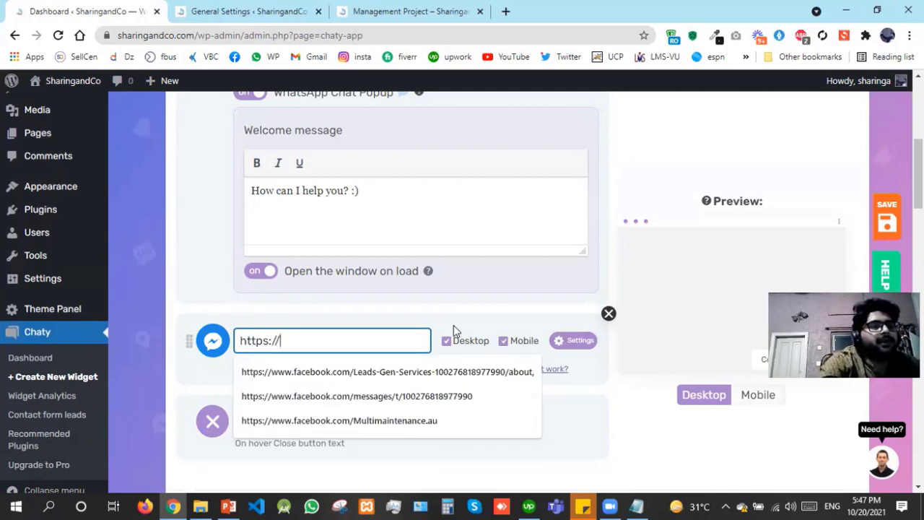
text(m.me)
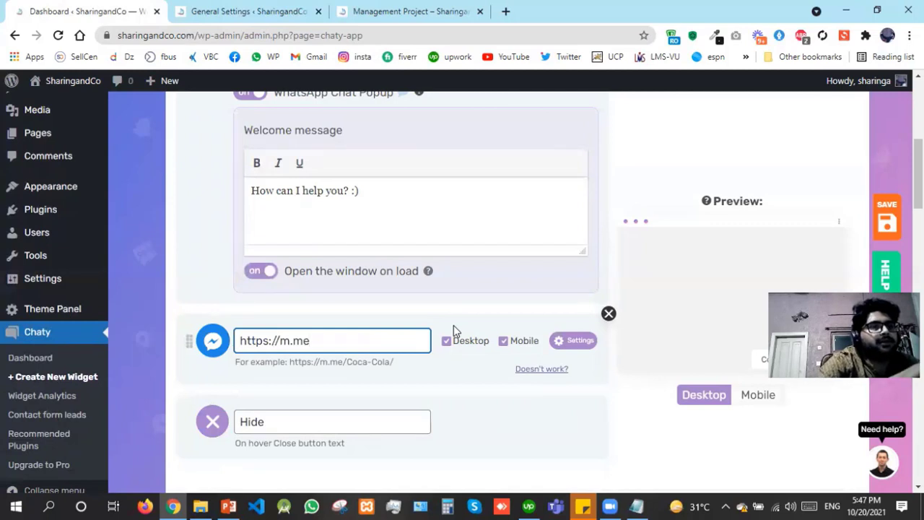
text(/coa)
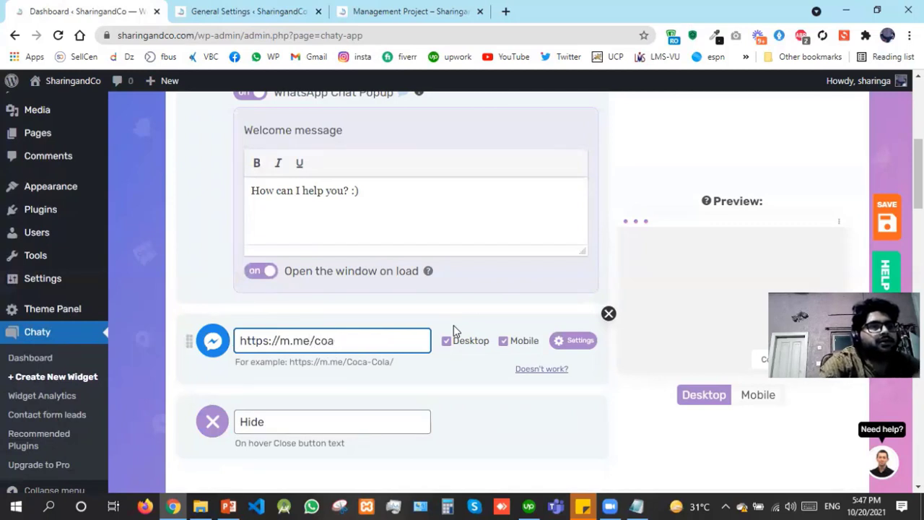
key(BackSpace)
text(ca)
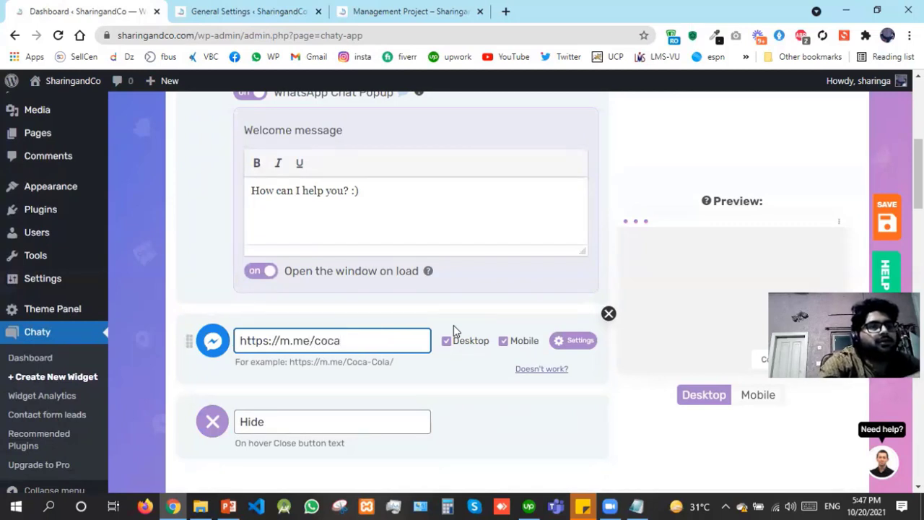
text(-cola)
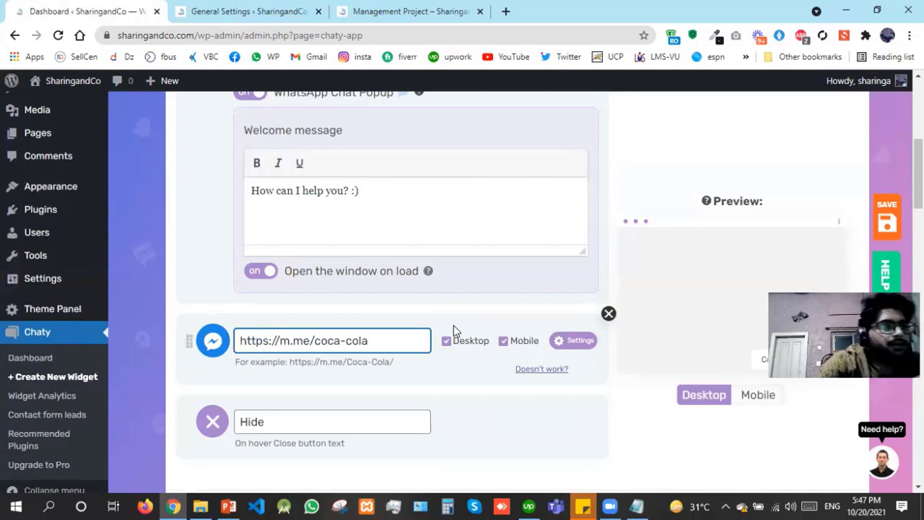
Change the close button's hover text to 'close' and check the widget in mobile and desktop preview
double_click(235, 424)
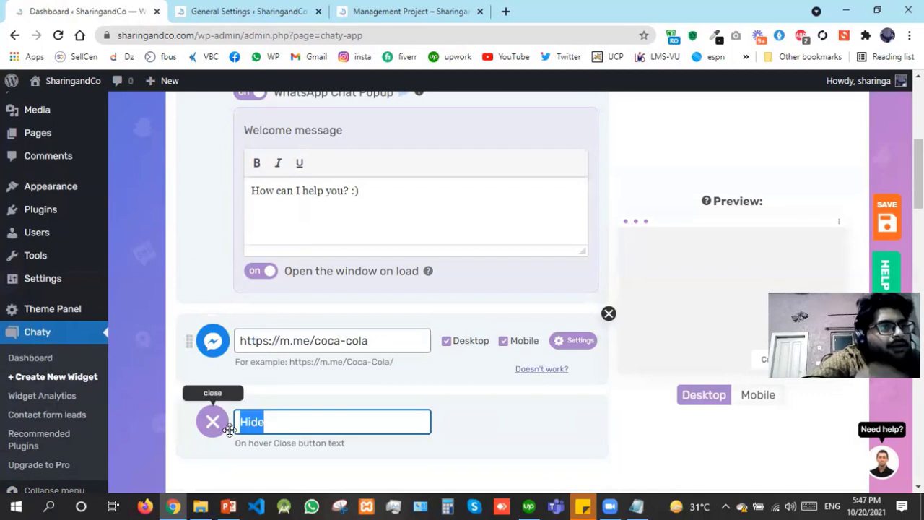
text(close)
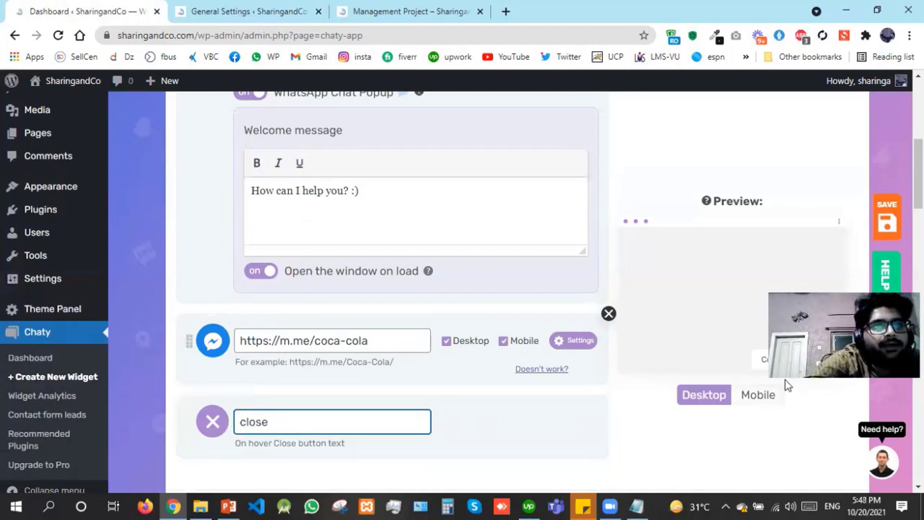
drag(828, 333, 829, 149)
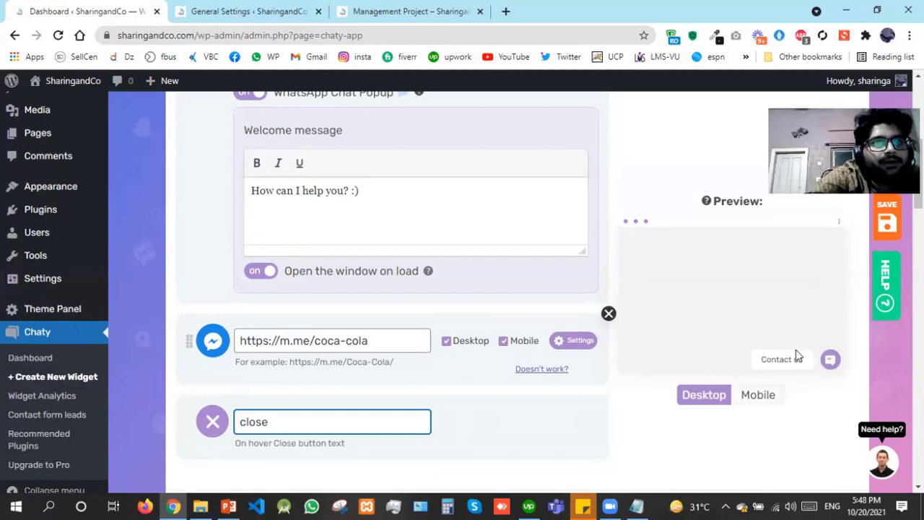
click(763, 398)
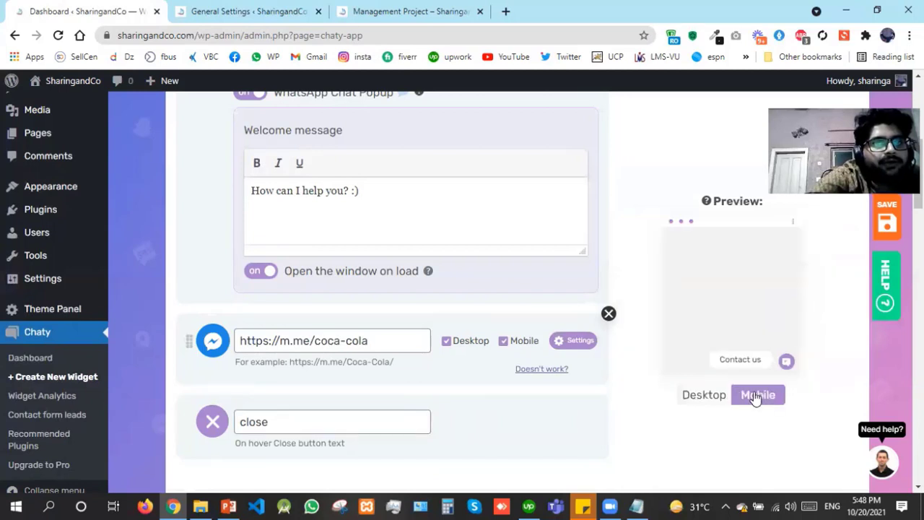
click(706, 397)
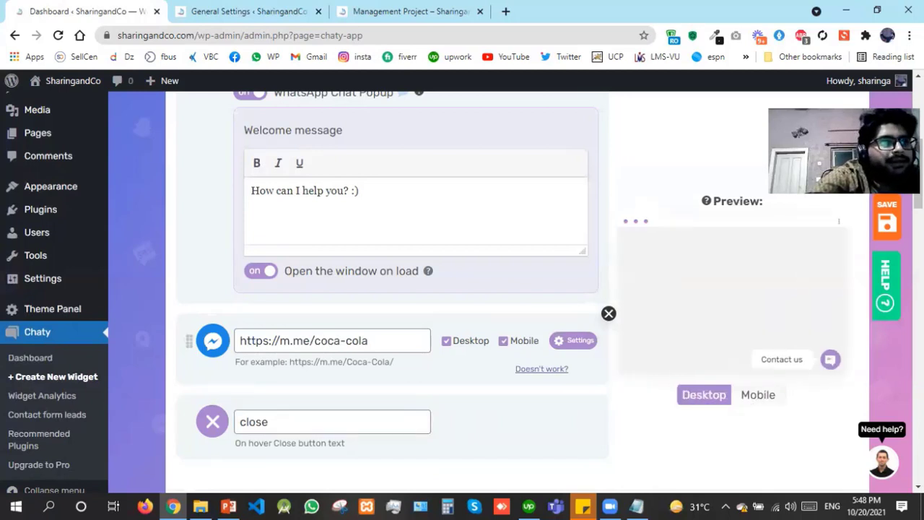
scroll(323, 209, down, 5)
Set the Chaty widget colour to black and keep its position on the right
click(322, 208)
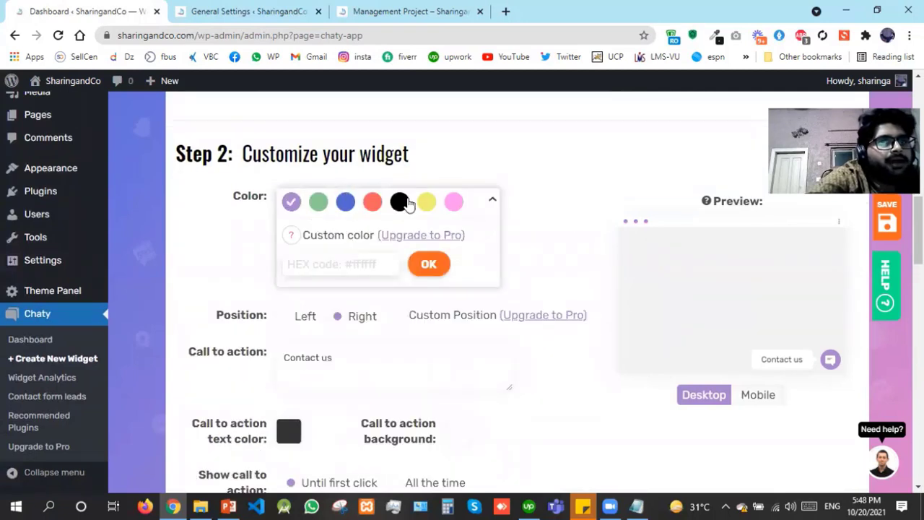
click(402, 203)
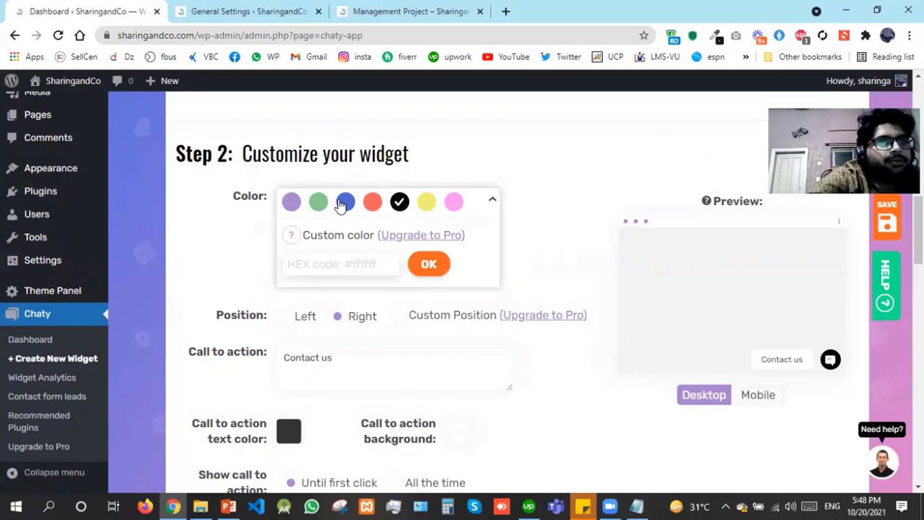
click(343, 204)
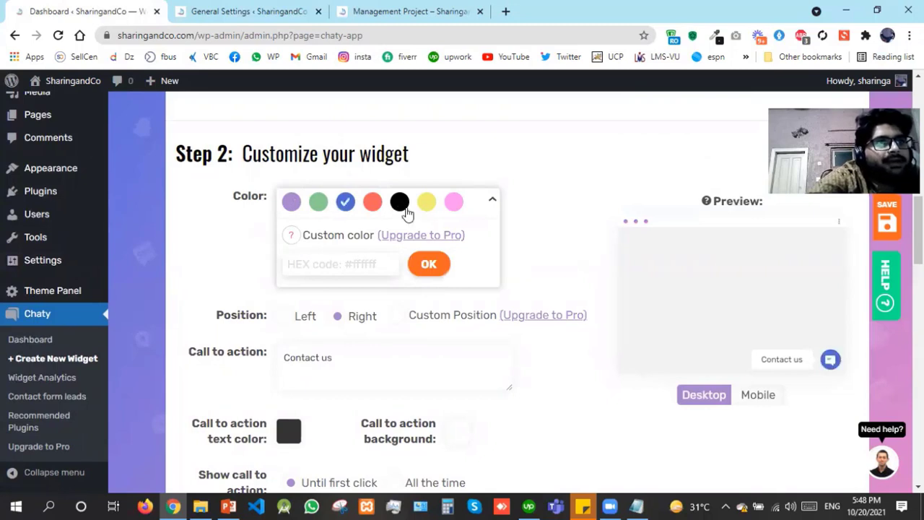
click(406, 208)
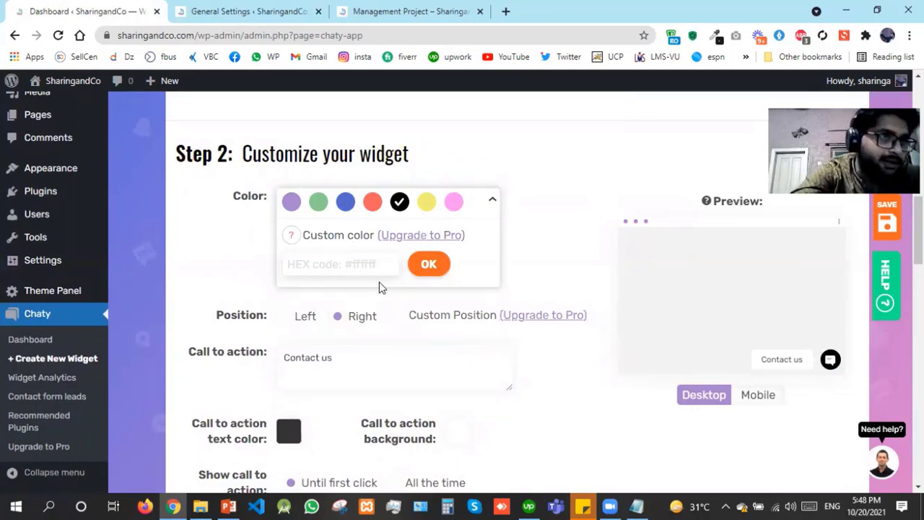
click(290, 319)
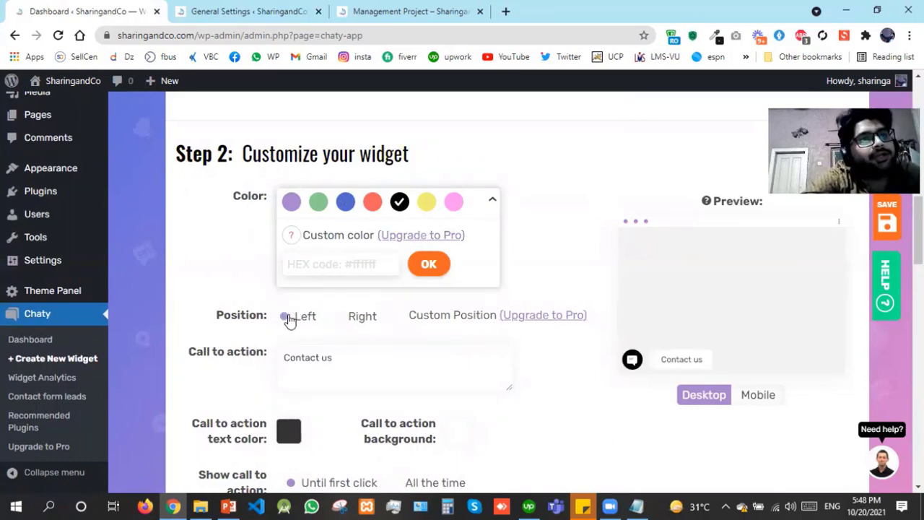
click(364, 320)
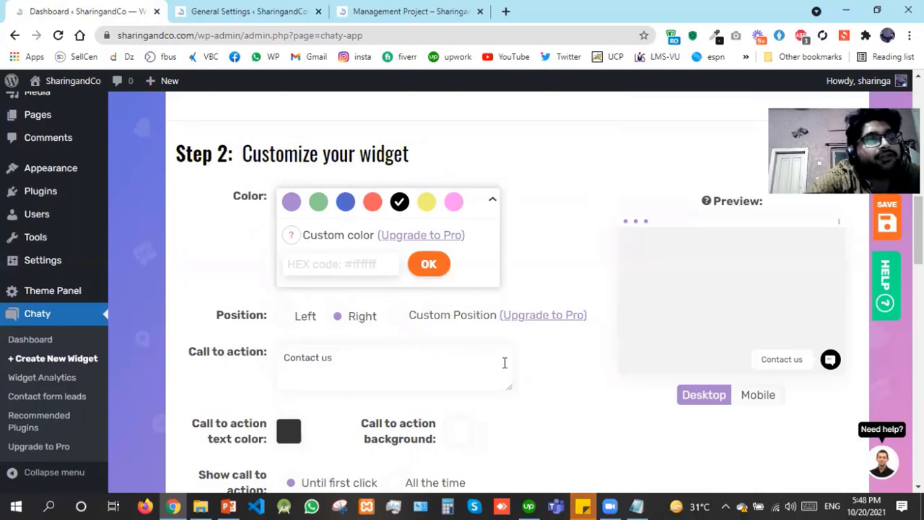
Glance at the Management Project post, then return to the General Settings page
click(284, 10)
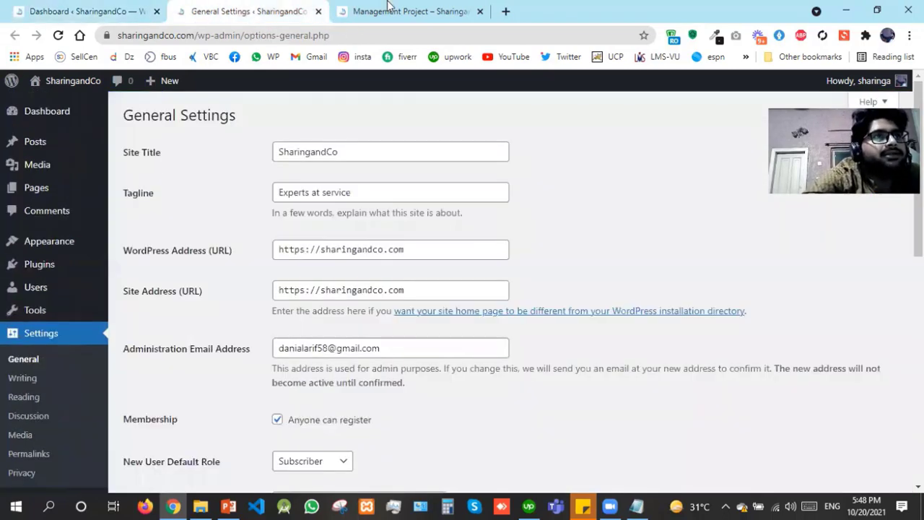
click(388, 8)
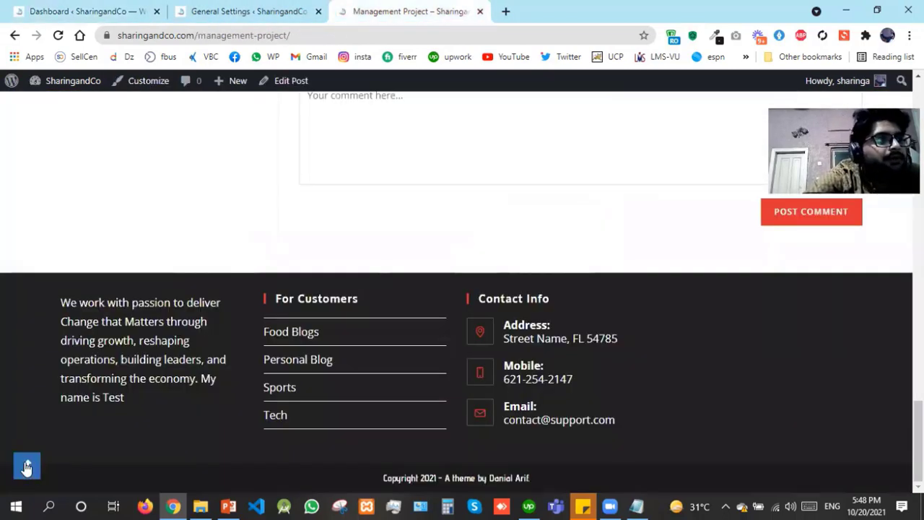
click(235, 7)
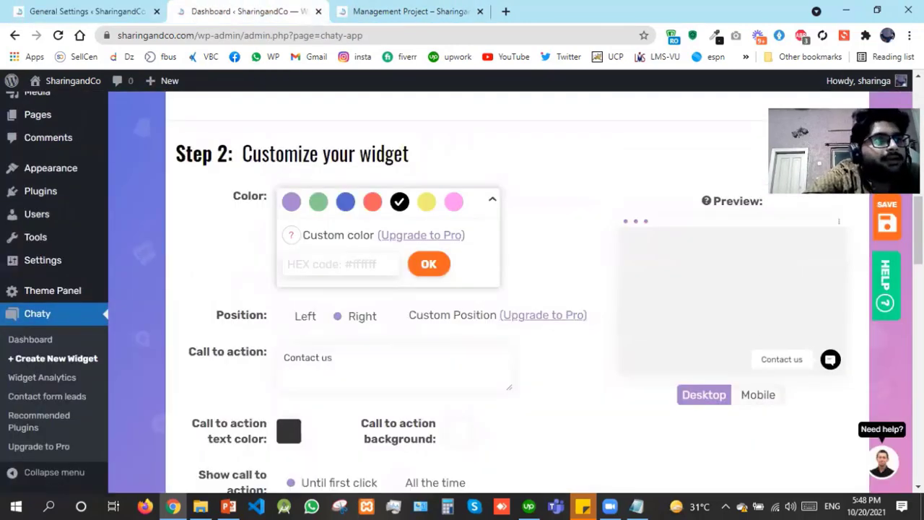
Replace the call-to-action text with 'Hi, I'm here to assist you.'
click(798, 367)
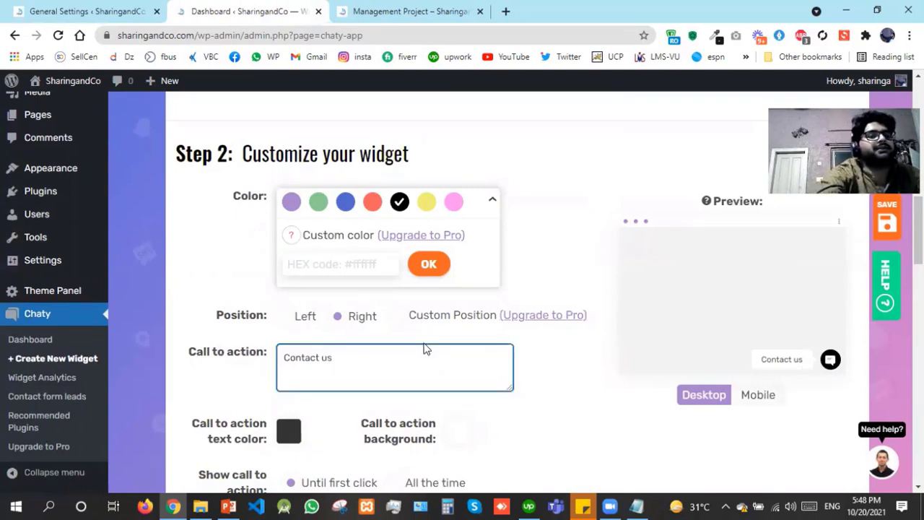
text(in case )
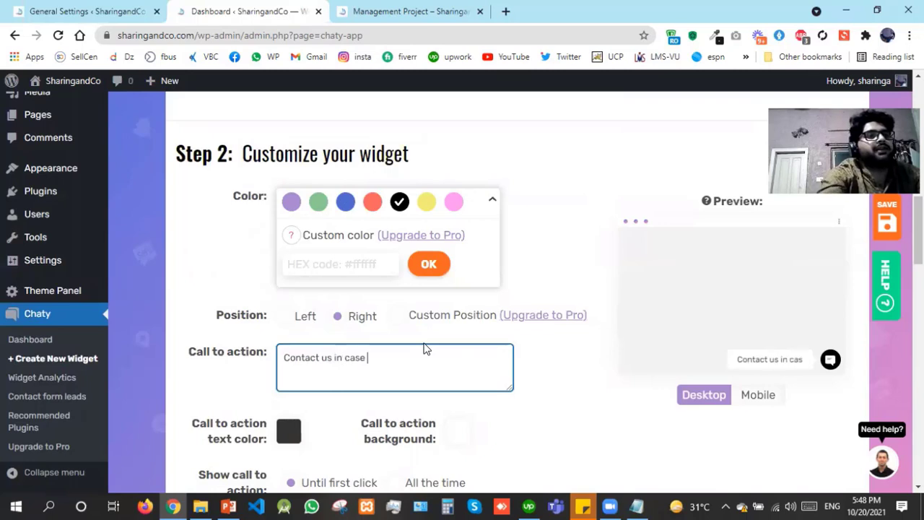
text(of any query)
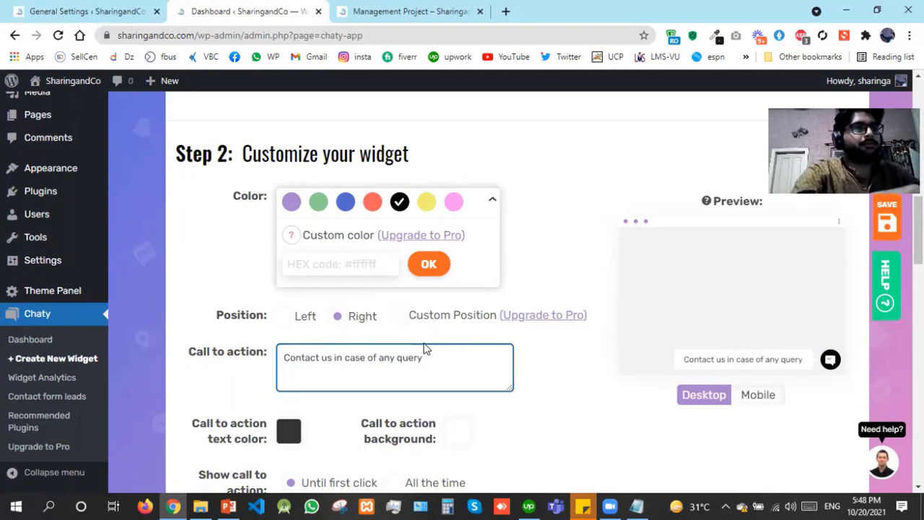
key(ctrl+a)
text(Hi)
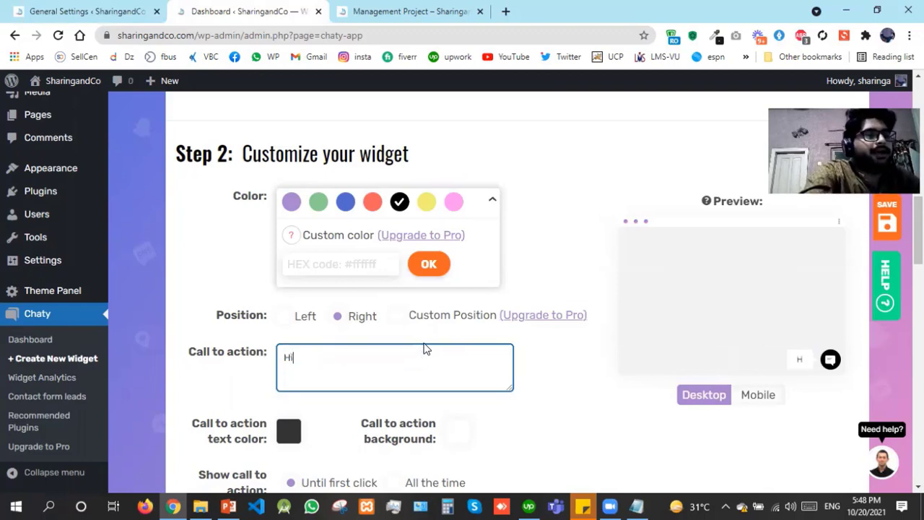
text(, Im )
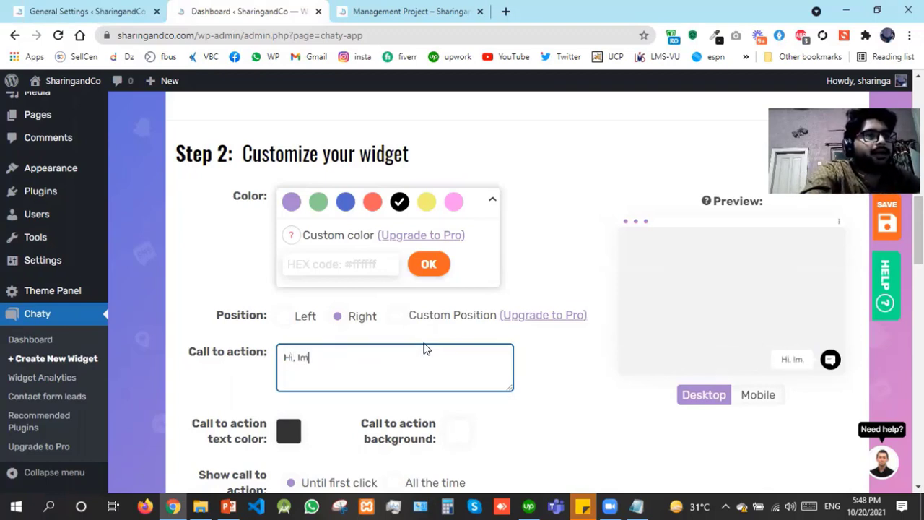
text(here to)
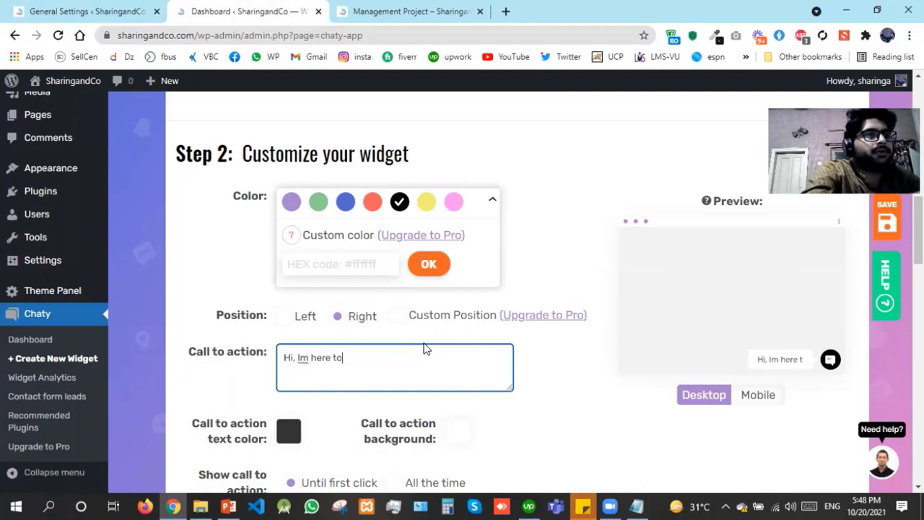
text( assist y)
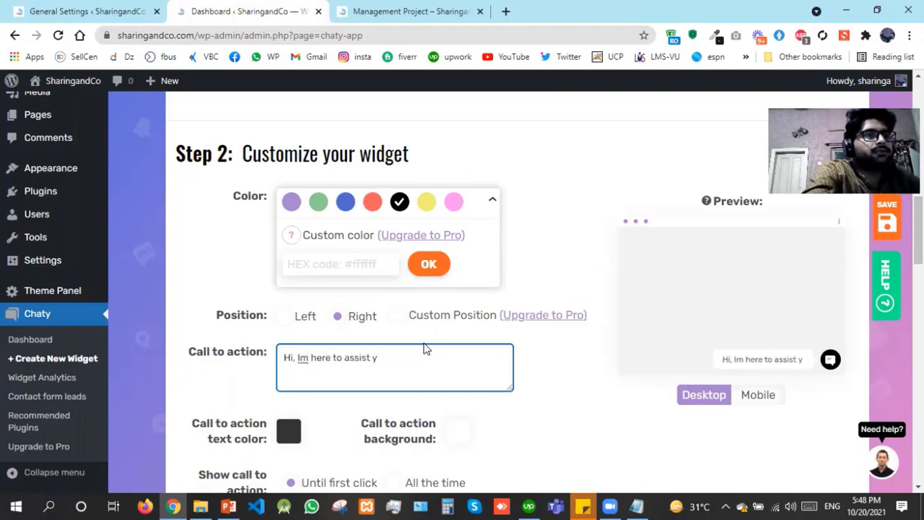
text(ou.)
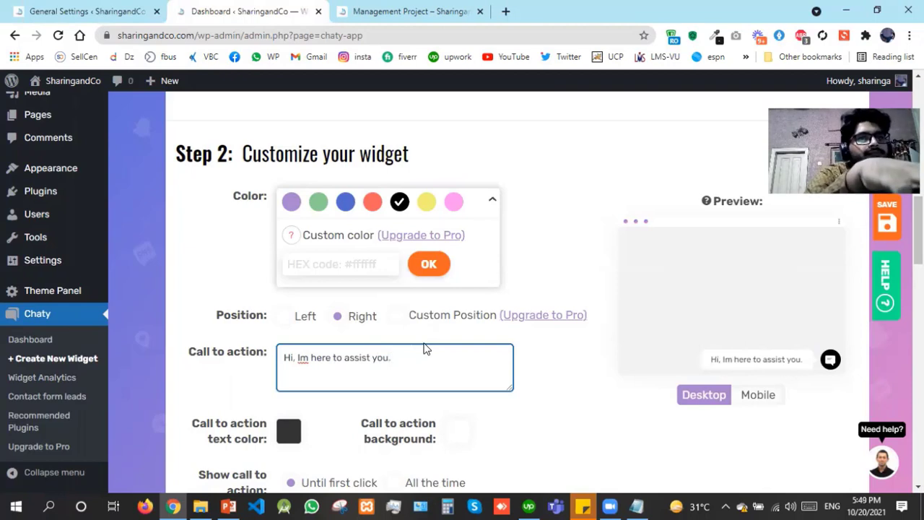
key(Left)
key(Left)
key(Left)
key(Left)
key(Left)
key(Left)
key(Left)
key(Left)
key(Left)
key(Left)
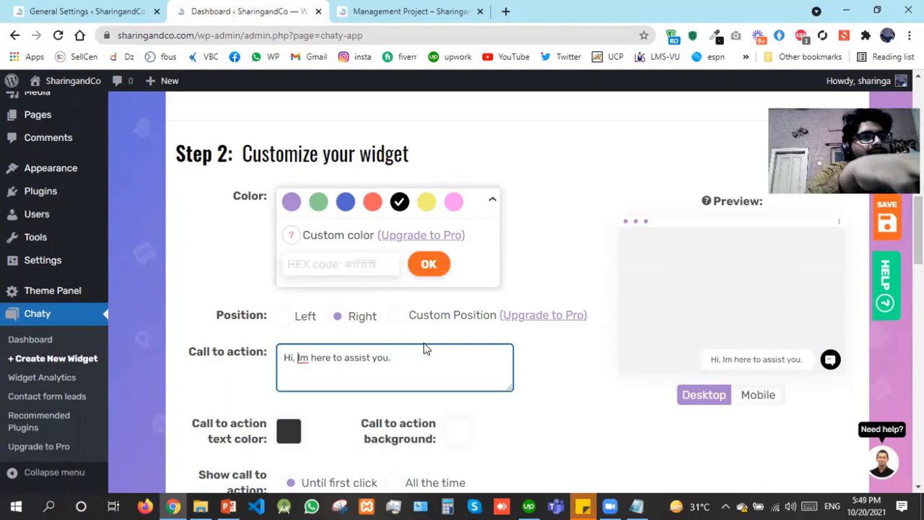
text(')
key(ctrl+a)
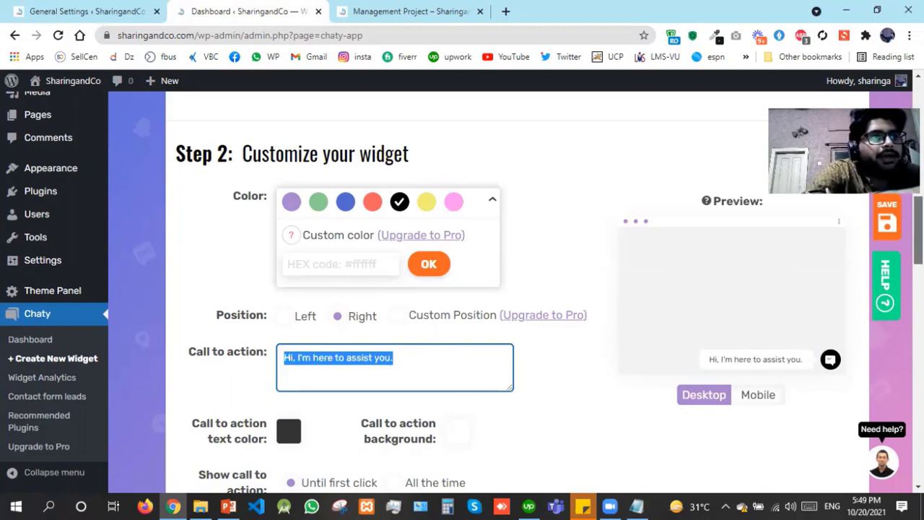
Keep the call to action shown until first click and set the attention effect to Spin
scroll(331, 182, down, 3)
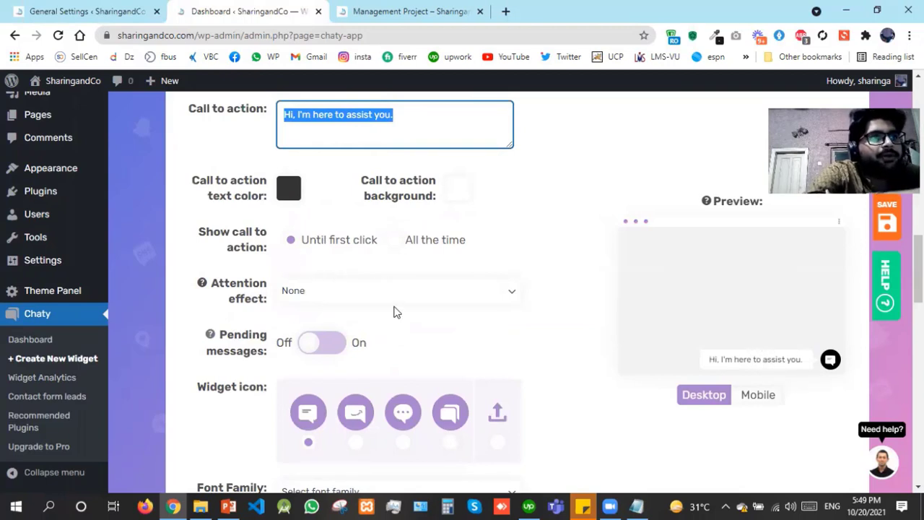
click(402, 250)
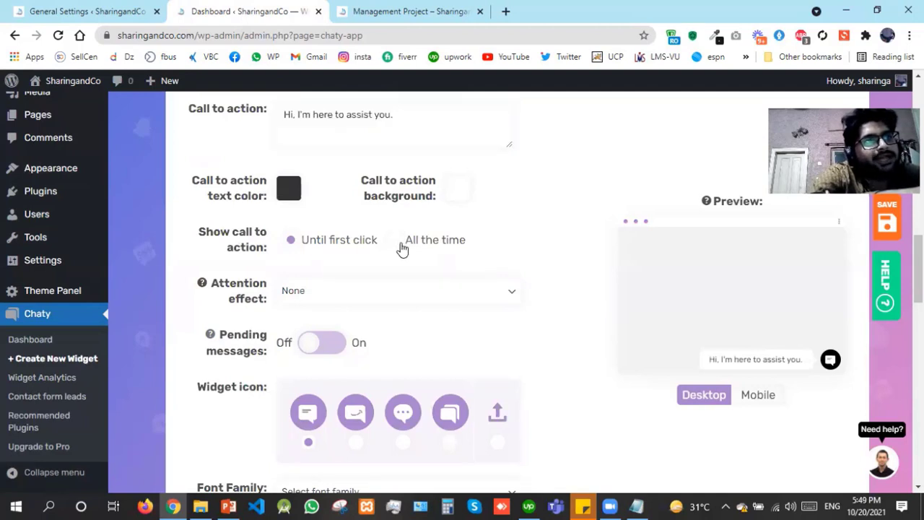
click(312, 239)
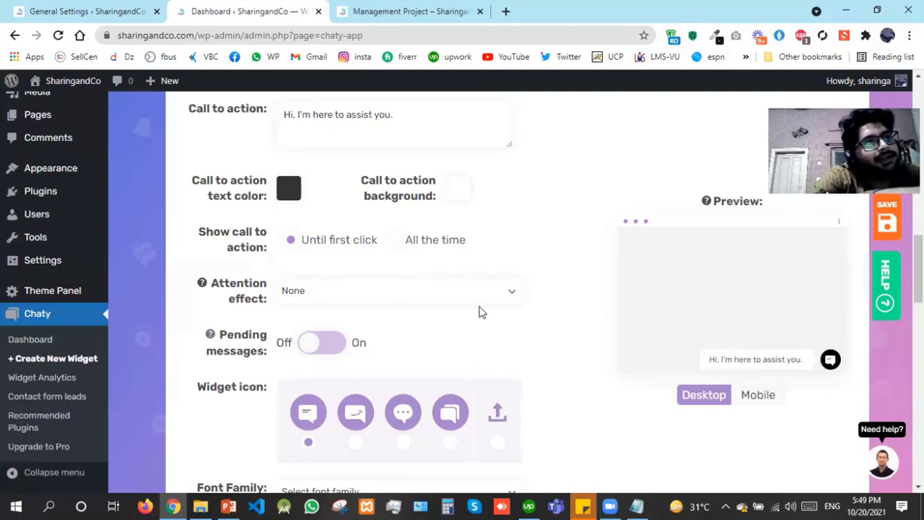
click(450, 296)
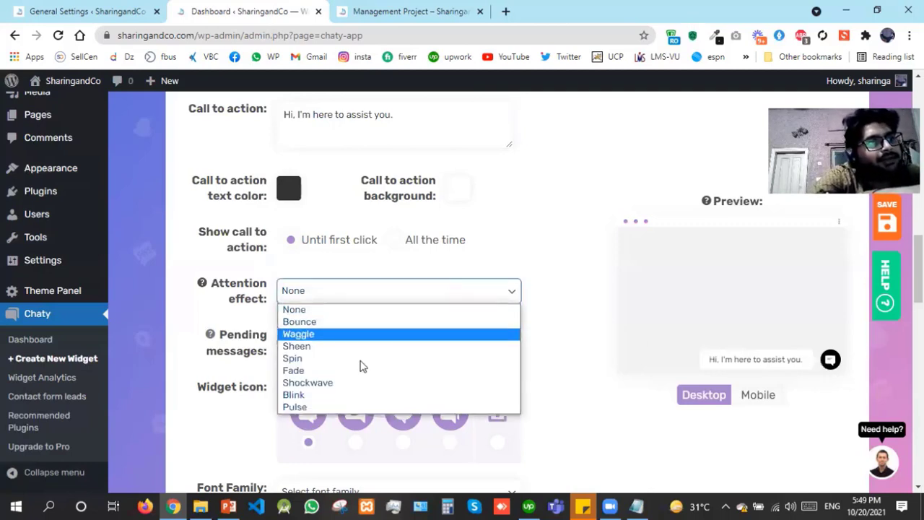
click(311, 335)
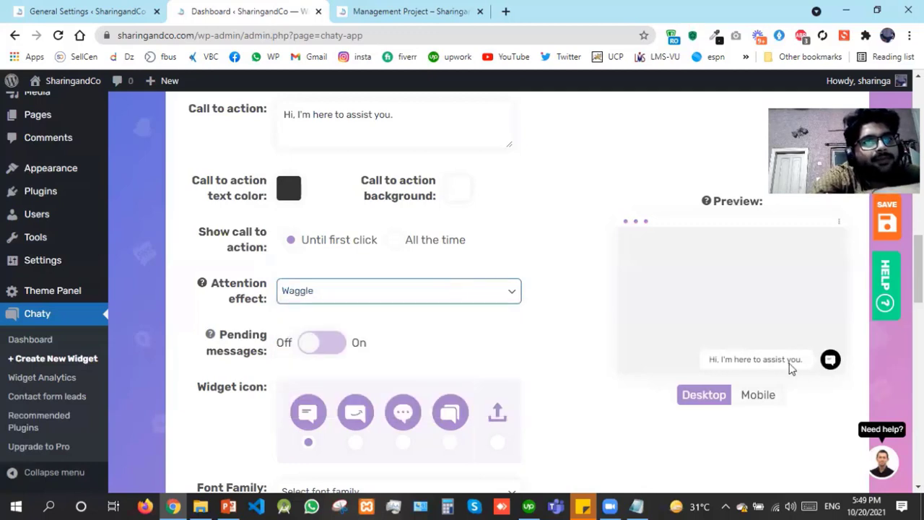
click(357, 303)
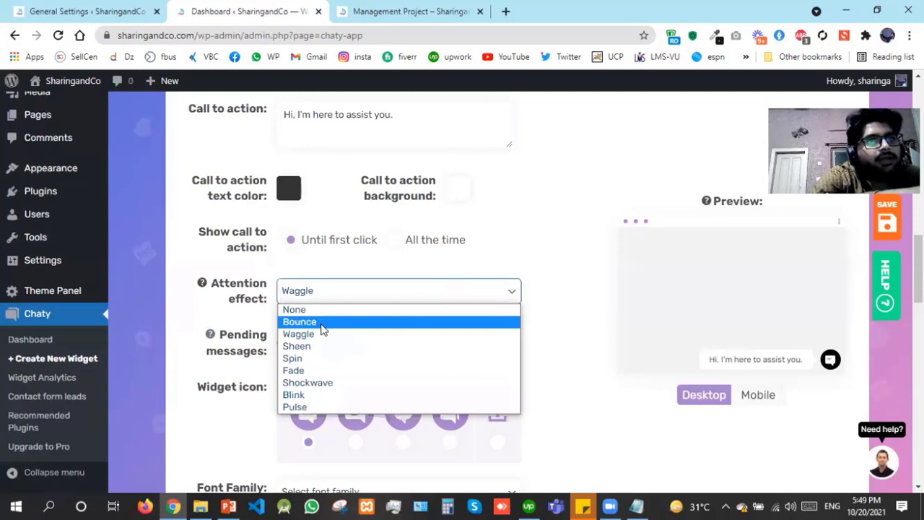
click(322, 323)
click(309, 291)
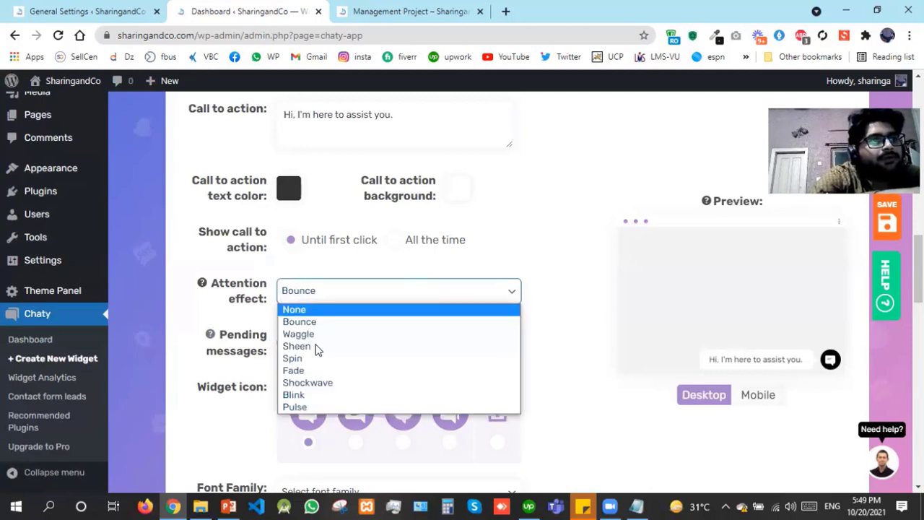
click(308, 347)
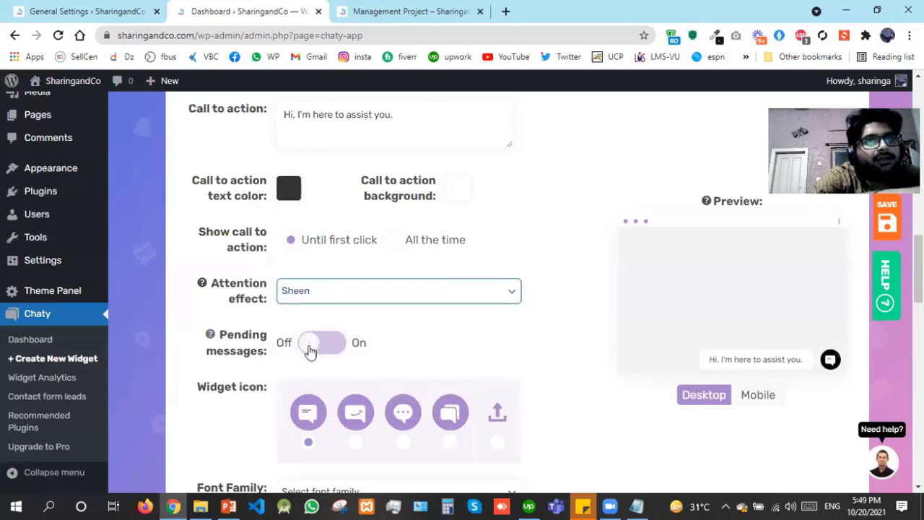
click(310, 293)
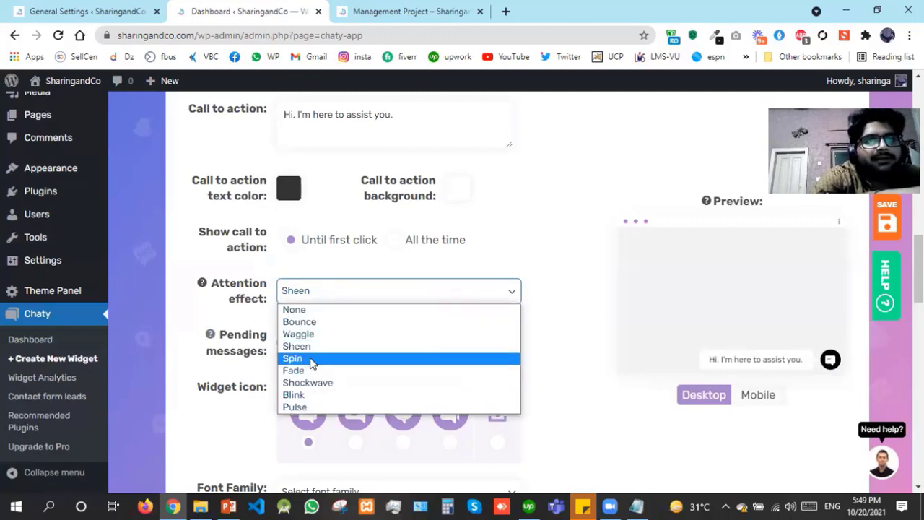
click(312, 359)
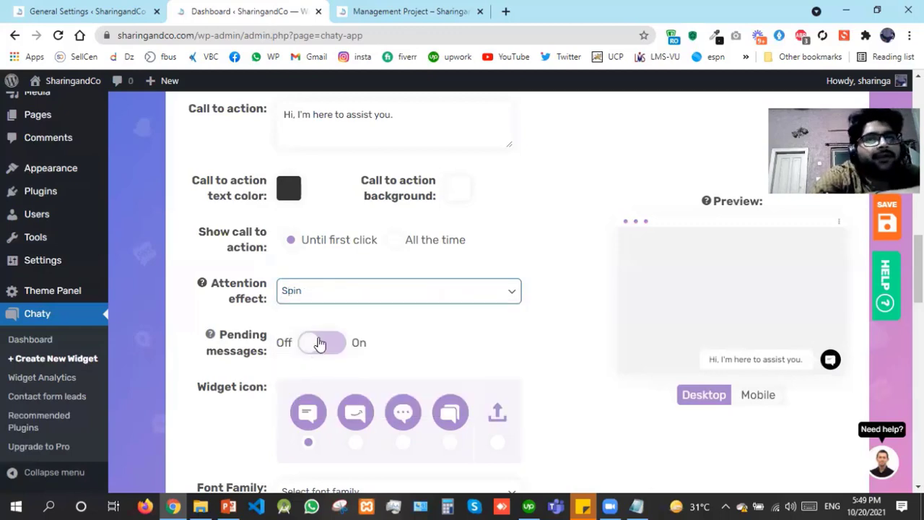
Turn on the pending messages badge and switch the widget to the second icon
click(320, 343)
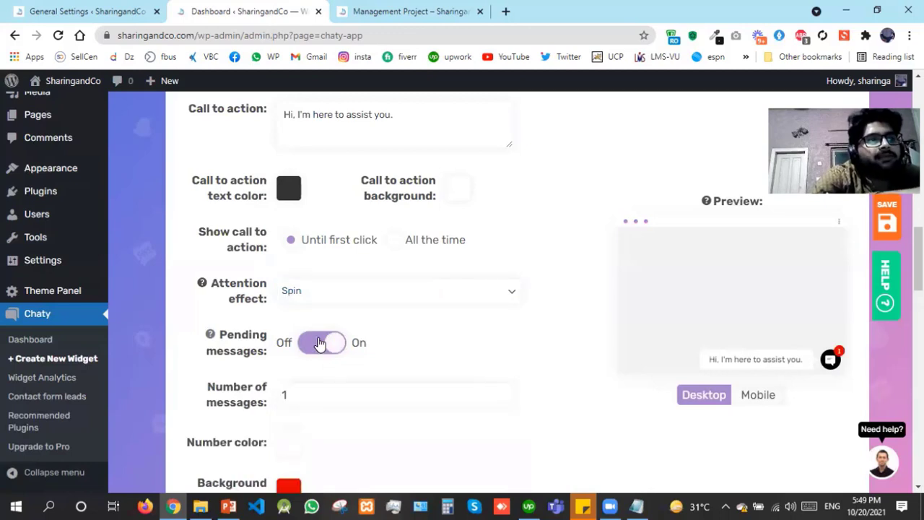
click(327, 396)
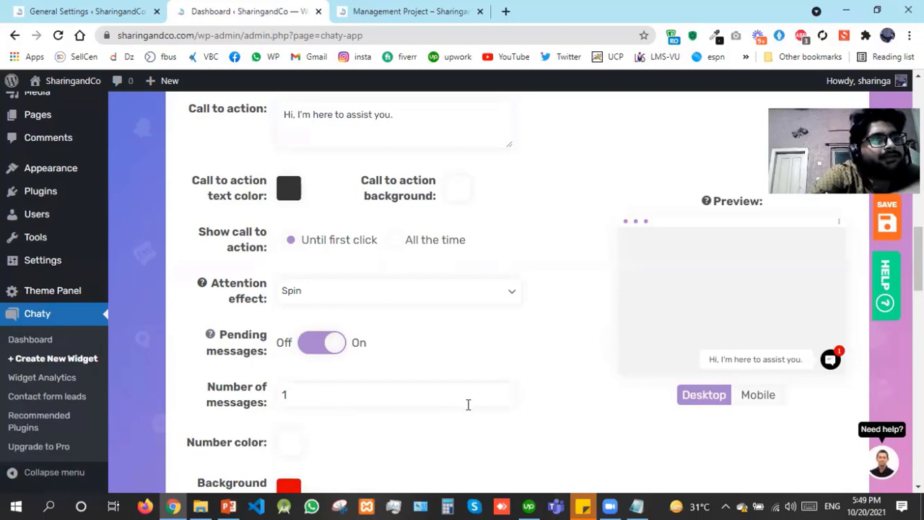
scroll(592, 262, down, 6)
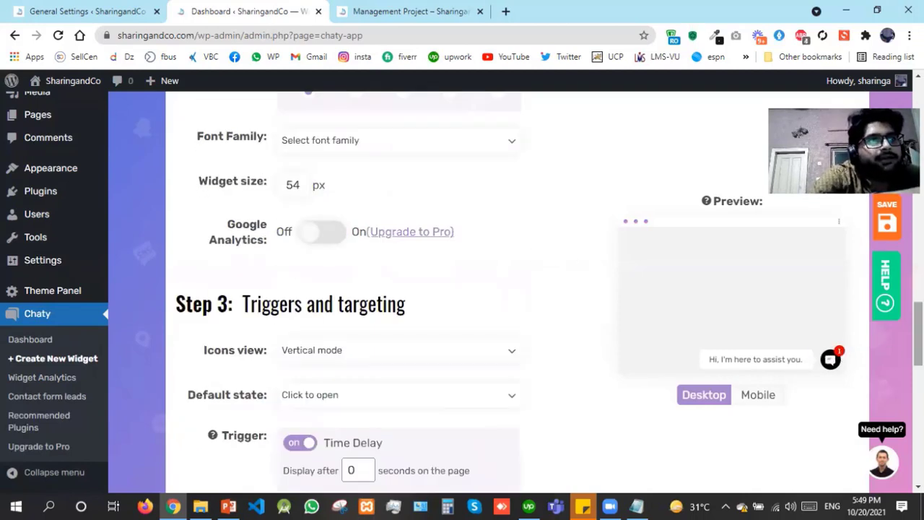
scroll(445, 312, up, 3)
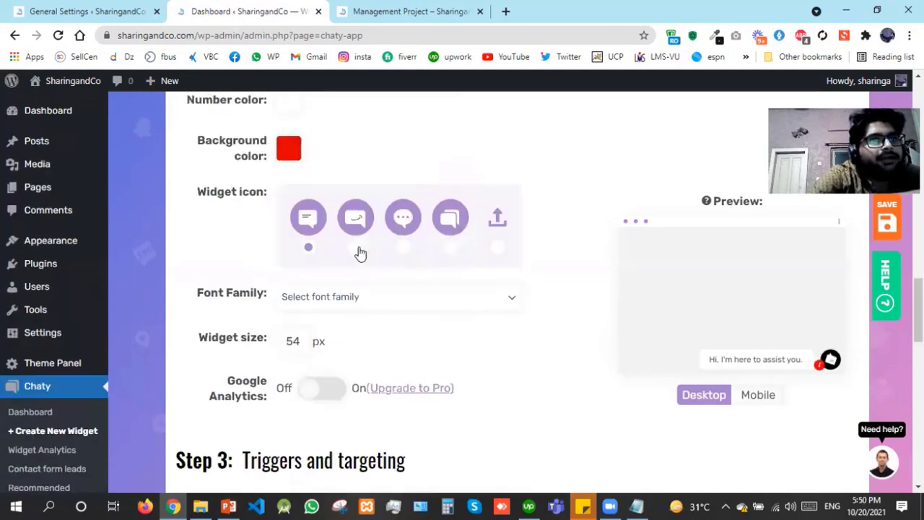
click(357, 249)
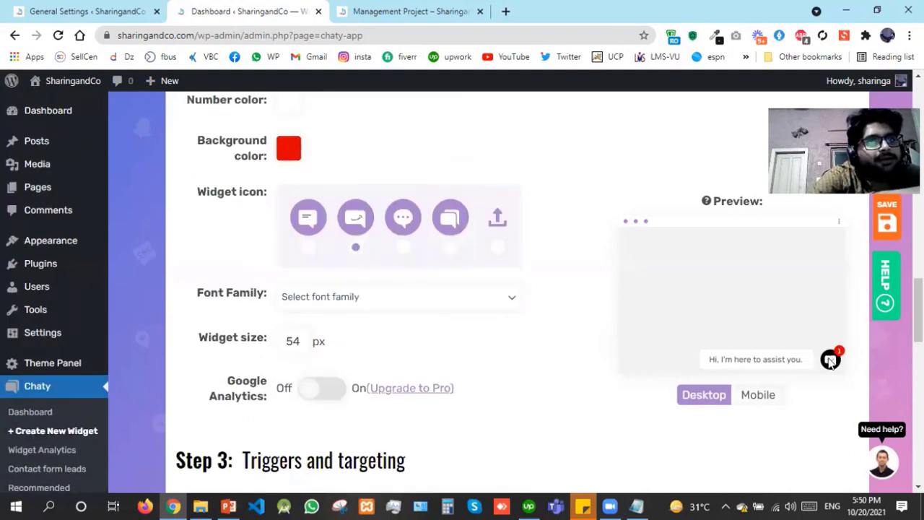
Choose Poppins as the font family and save the chat widget settings
click(386, 303)
key(Down)
key(Down)
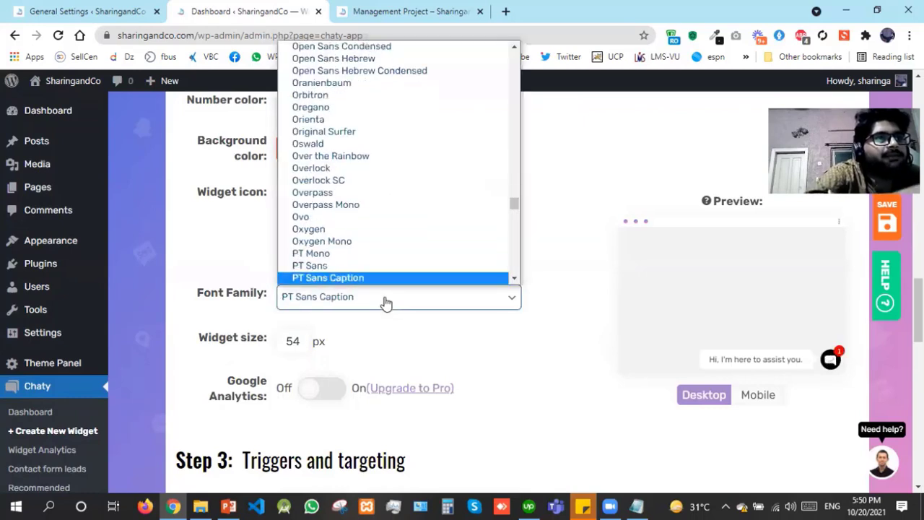
key(Down)
key(Down)
key(Down)
key(Down)
key(Down)
key(Down)
key(Down)
key(Down)
key(Down)
key(Down)
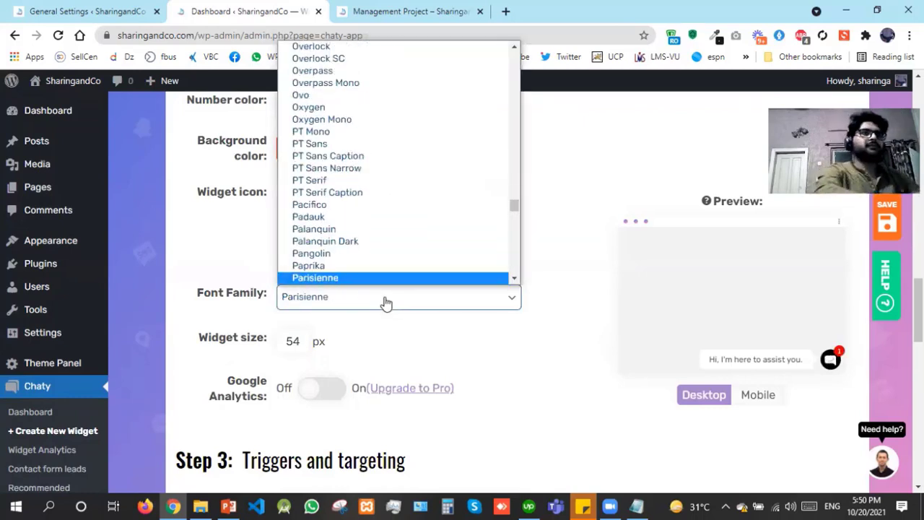
key(Down)
key(Down)
key(Down)
key(Down)
key(Down)
key(Down)
key(Down)
key(Down)
key(Down)
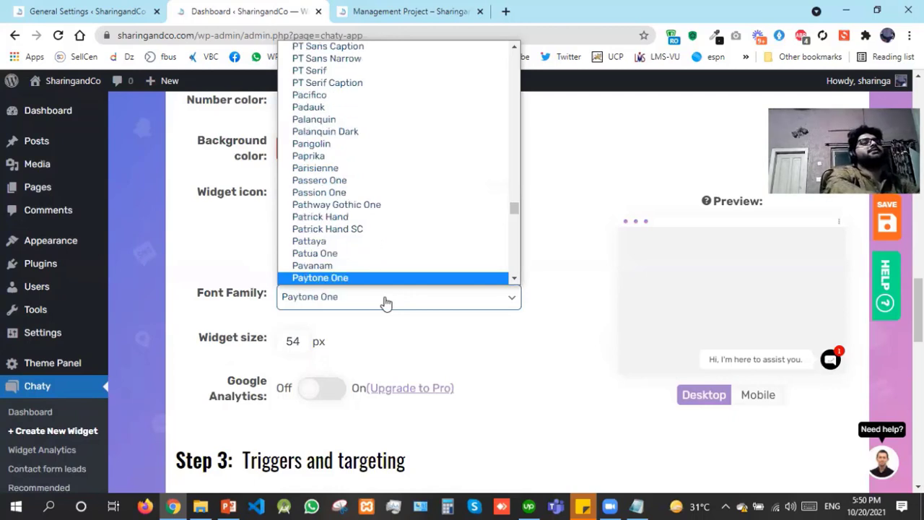
key(Down)
key(Down)
key(Down)
key(Down)
key(Down)
key(Down)
key(Down)
key(Down)
key(Down)
key(Down)
key(Down)
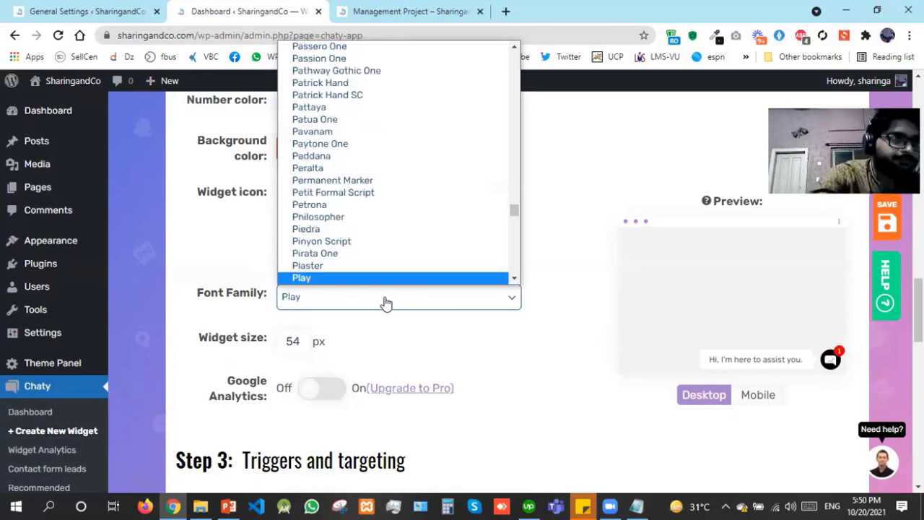
key(Down)
key(Down)
key(Down)
key(Down)
key(Down)
key(Down)
key(Down)
key(Down)
key(Down)
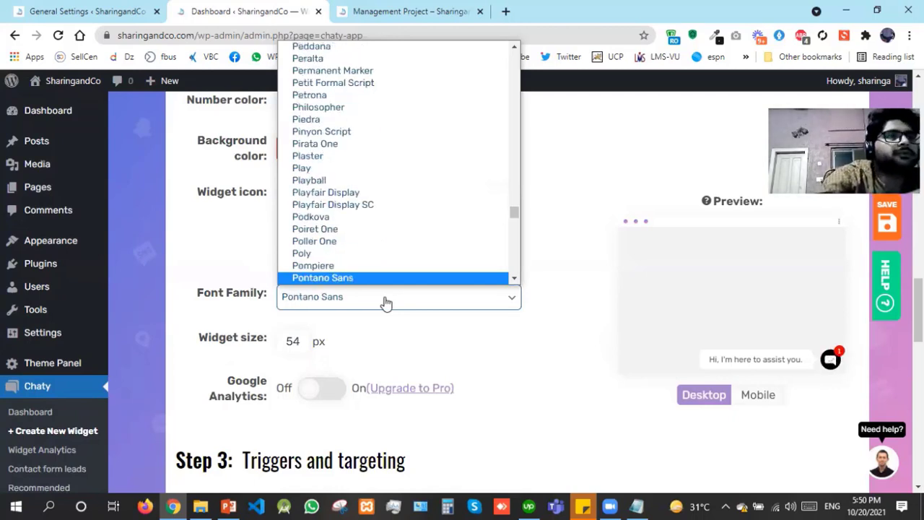
key(Down)
key(Down)
key(Return)
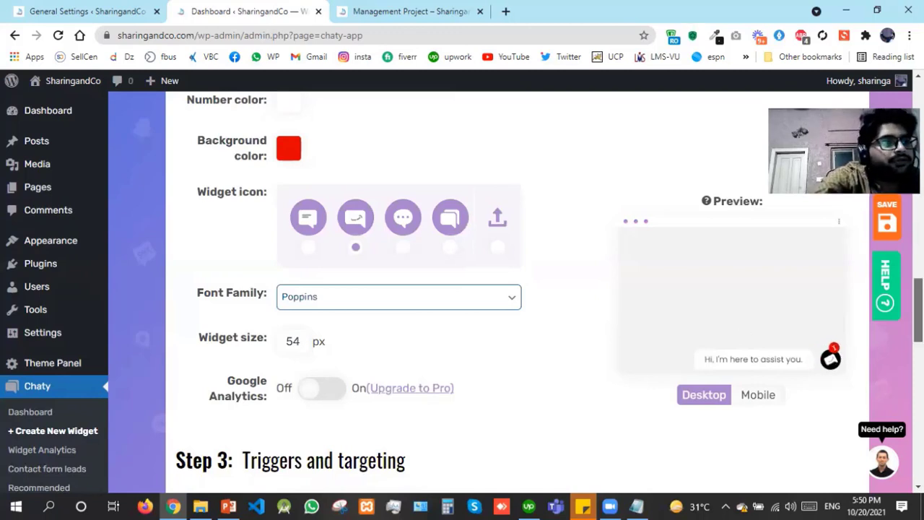
scroll(917, 318, down, 2)
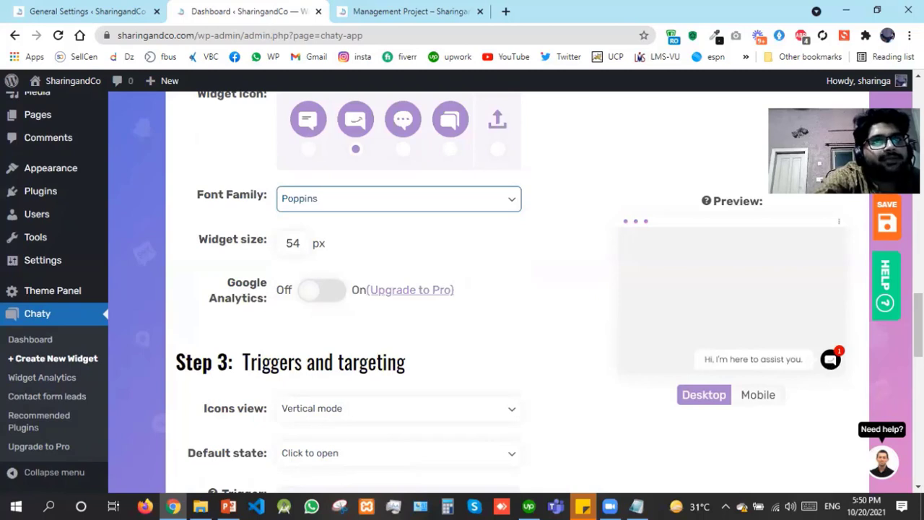
click(885, 229)
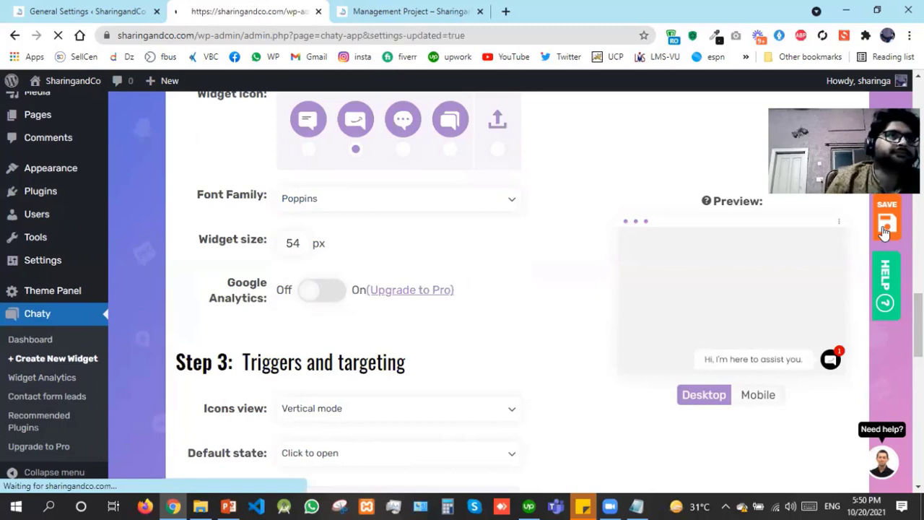
Reload the Management Project post and test expanding and collapsing the chat bubble
click(397, 9)
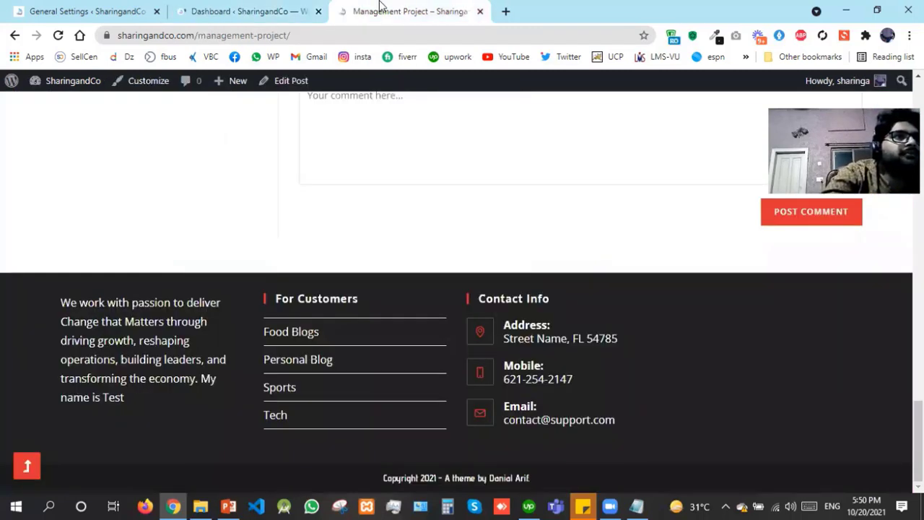
key(F5)
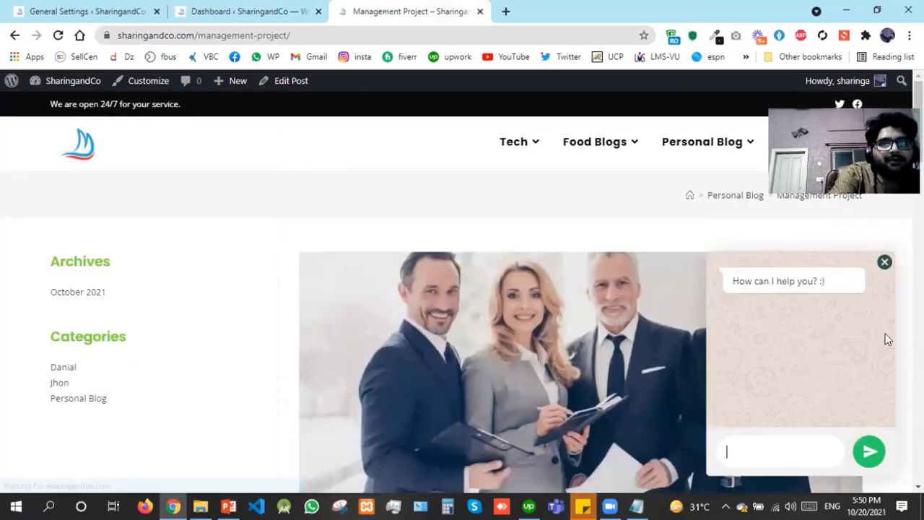
click(887, 264)
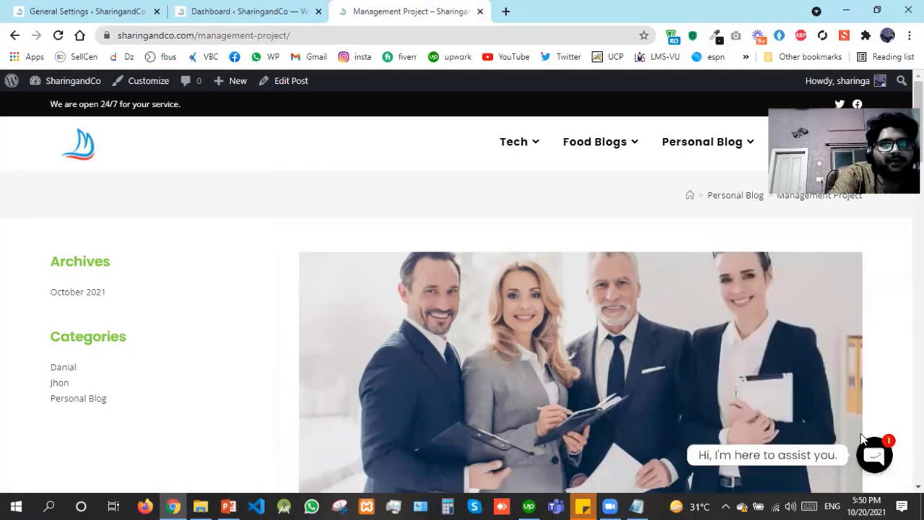
click(884, 468)
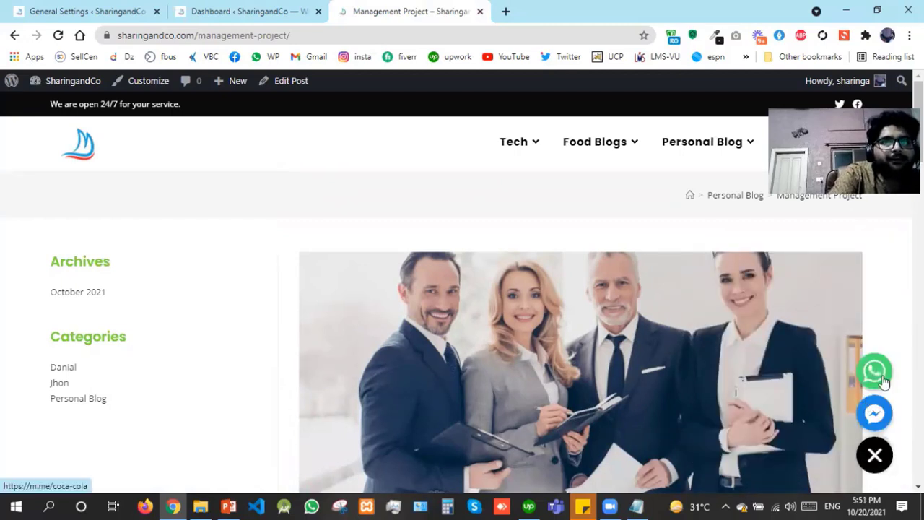
click(871, 456)
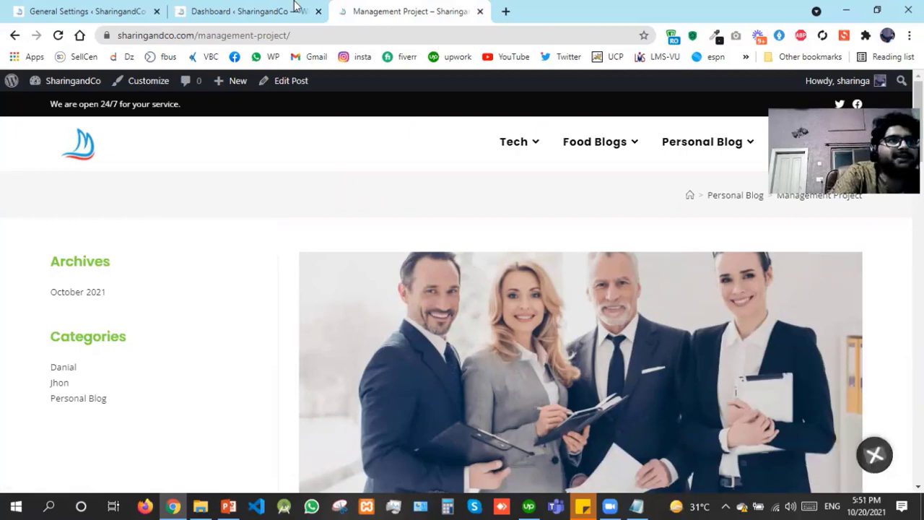
Close the General Settings page to return to the Chaty dashboard
click(64, 6)
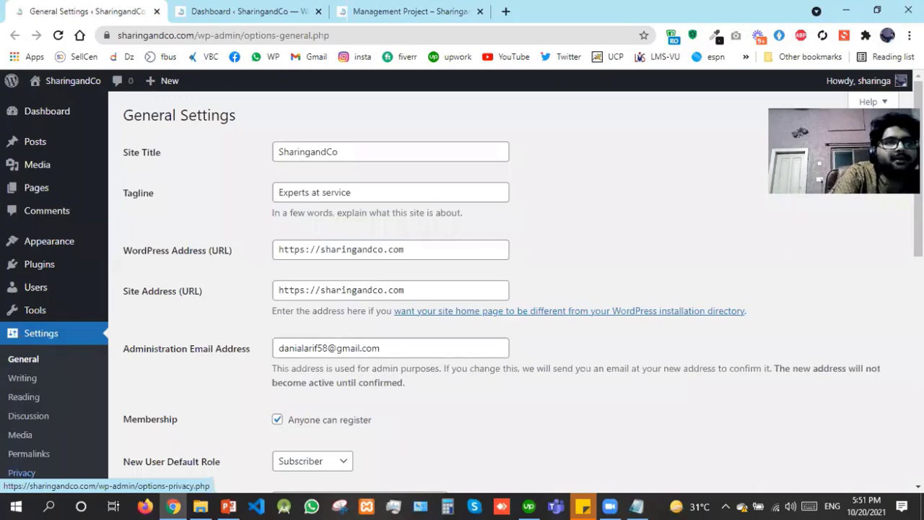
scroll(22, 476, down, 5)
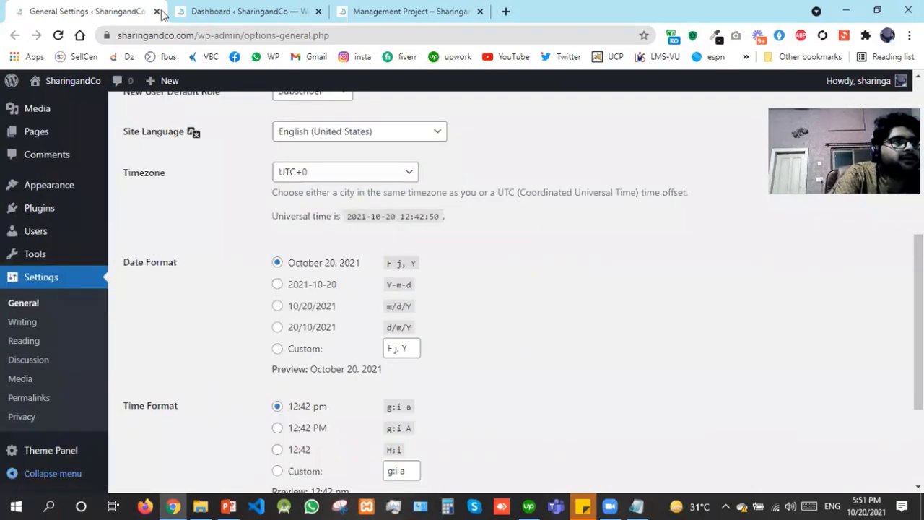
click(157, 12)
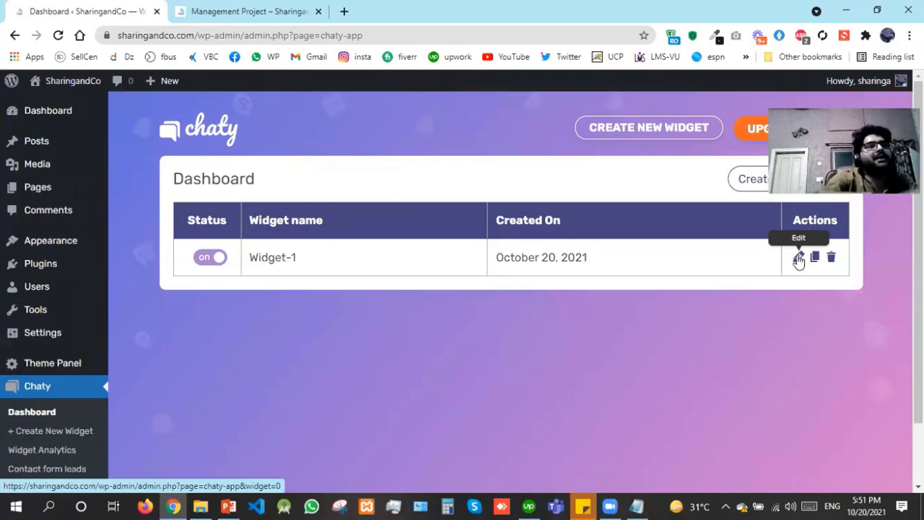
Edit Widget-1, switch off 'Open the window on load', and save
click(798, 258)
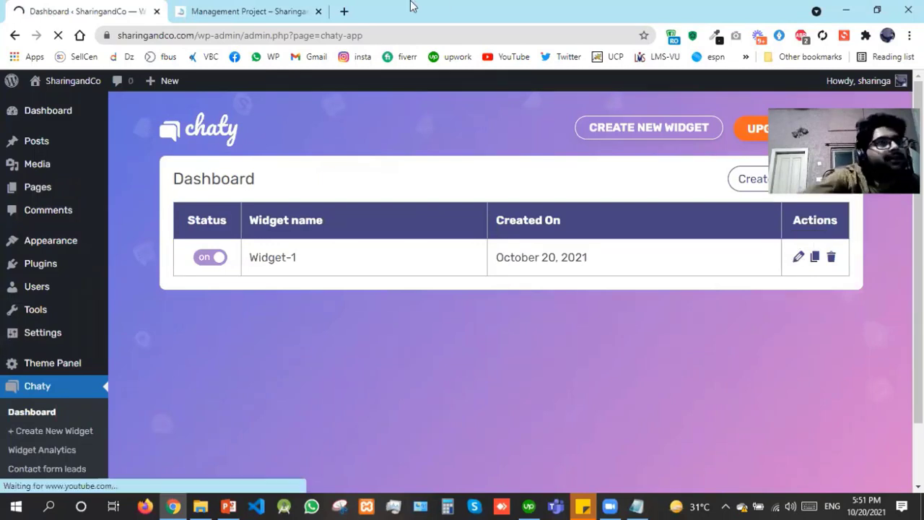
click(206, 9)
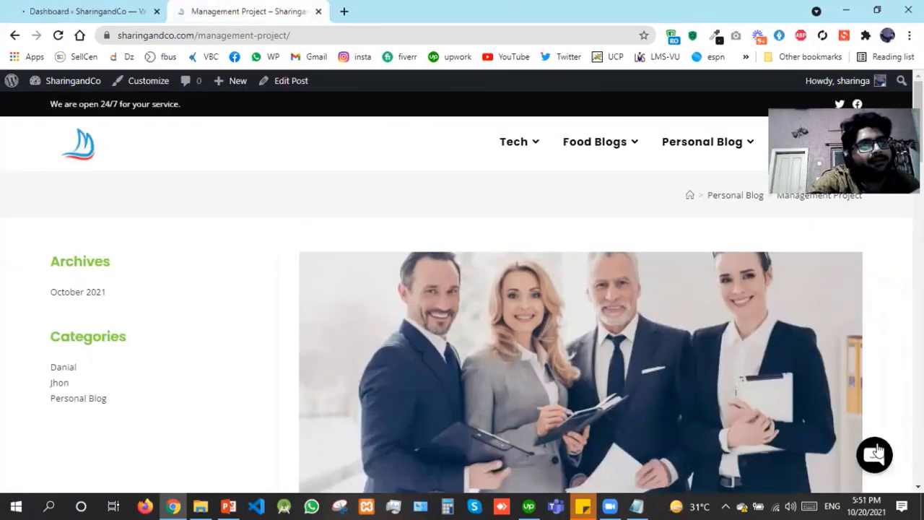
click(87, 6)
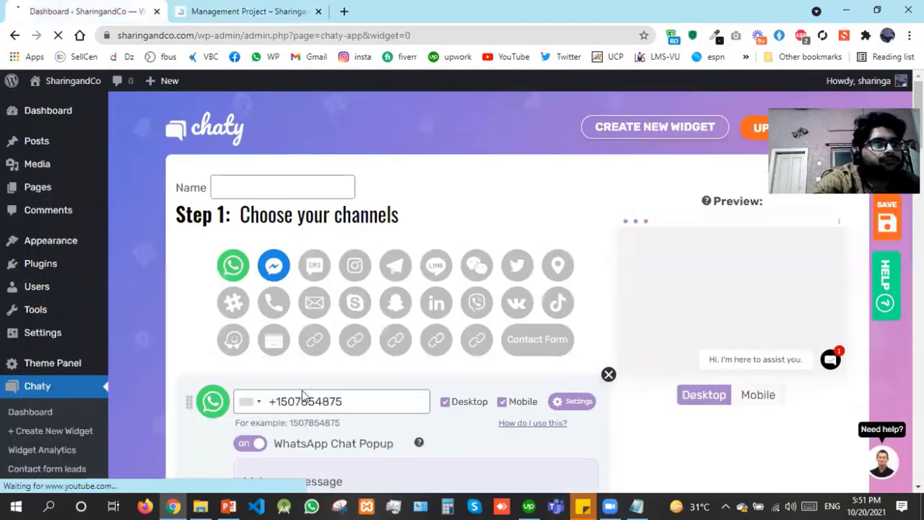
scroll(303, 395, down, 5)
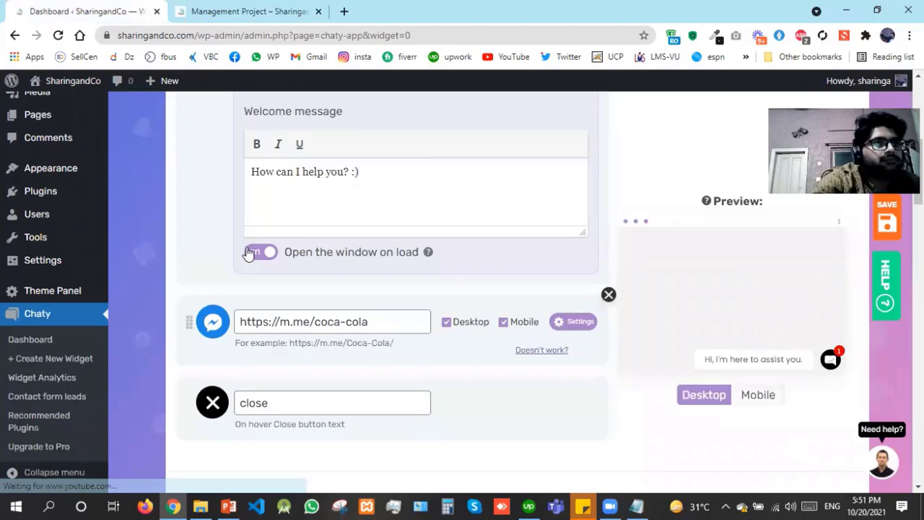
click(254, 254)
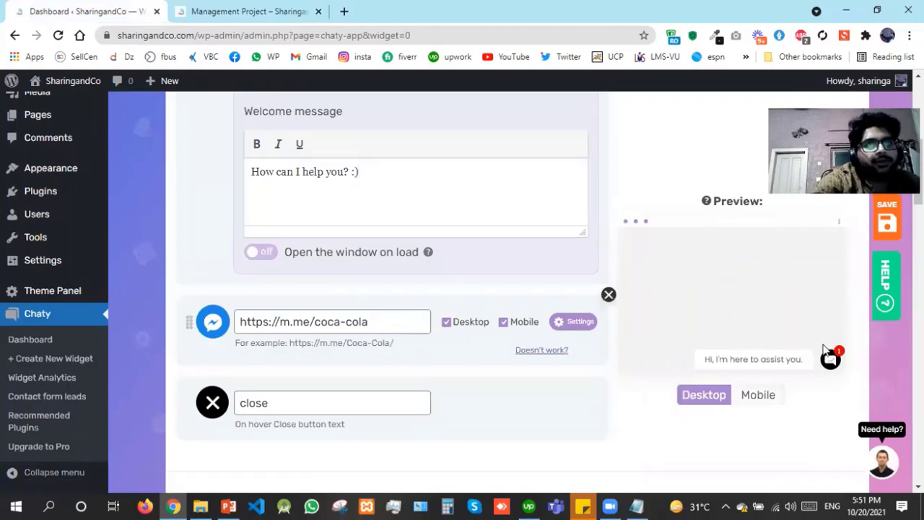
click(894, 225)
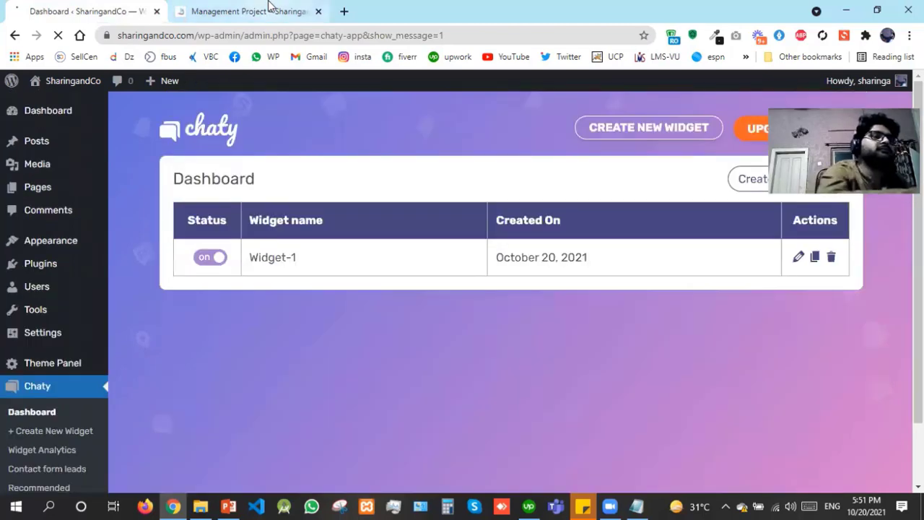
On the reloaded Management Project post, send 'hi' via the WhatsApp button, then close WhatsApp
click(268, 5)
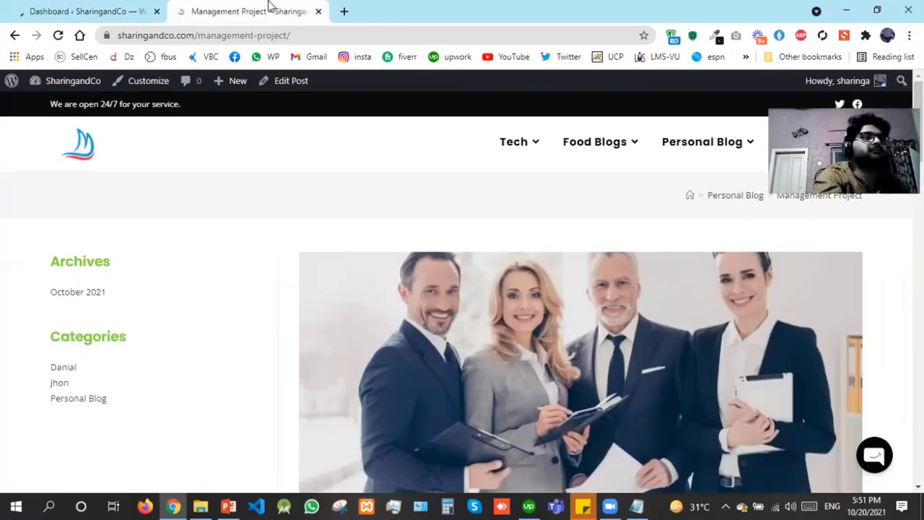
key(F5)
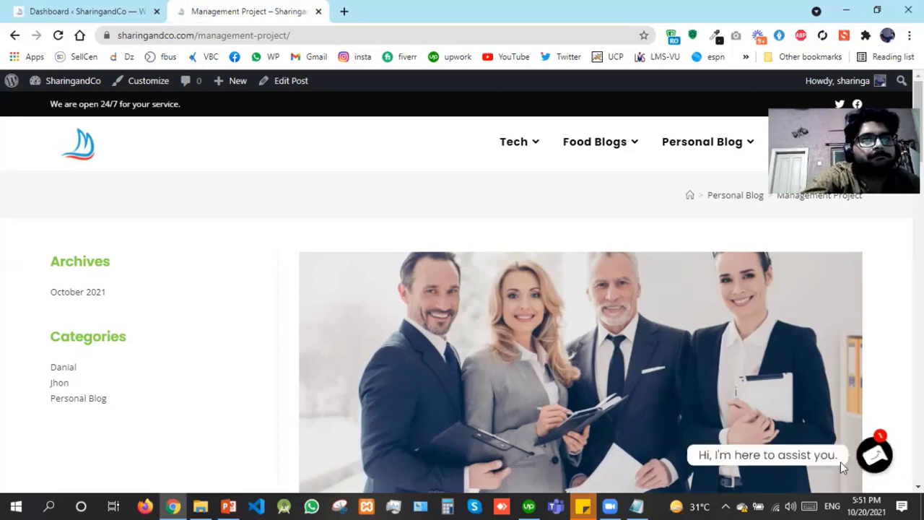
click(876, 459)
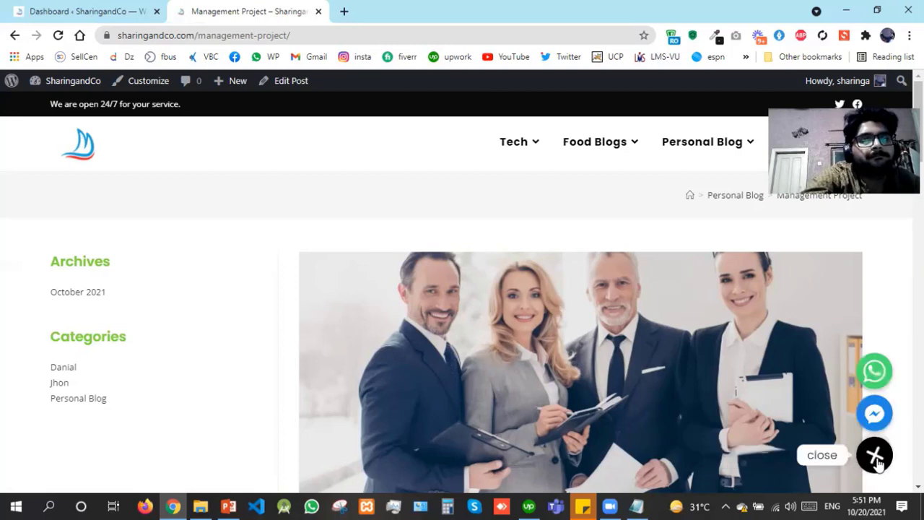
click(875, 370)
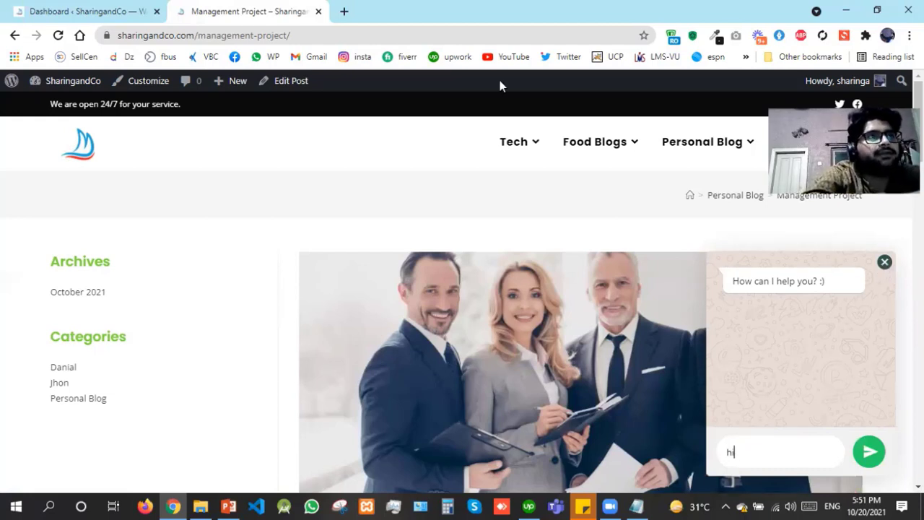
key(Return)
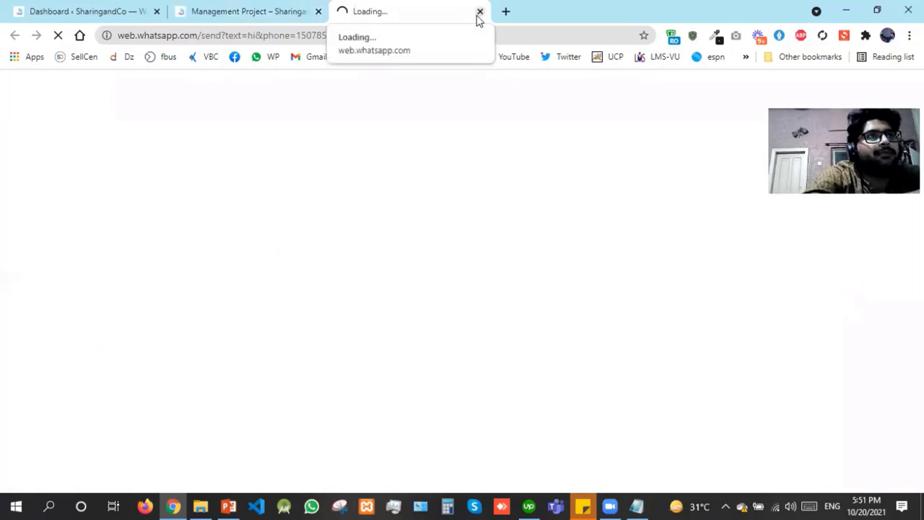
click(479, 13)
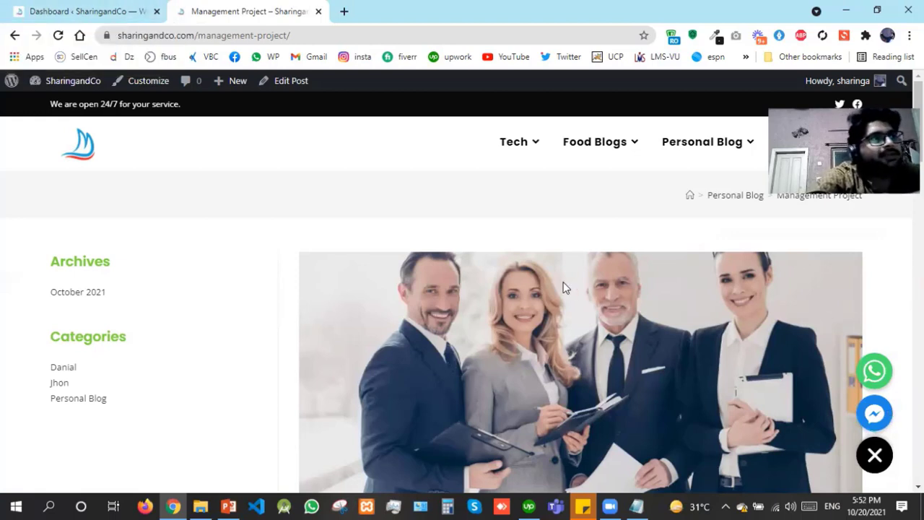
Select all eight installed plugins and bulk-activate them
click(124, 8)
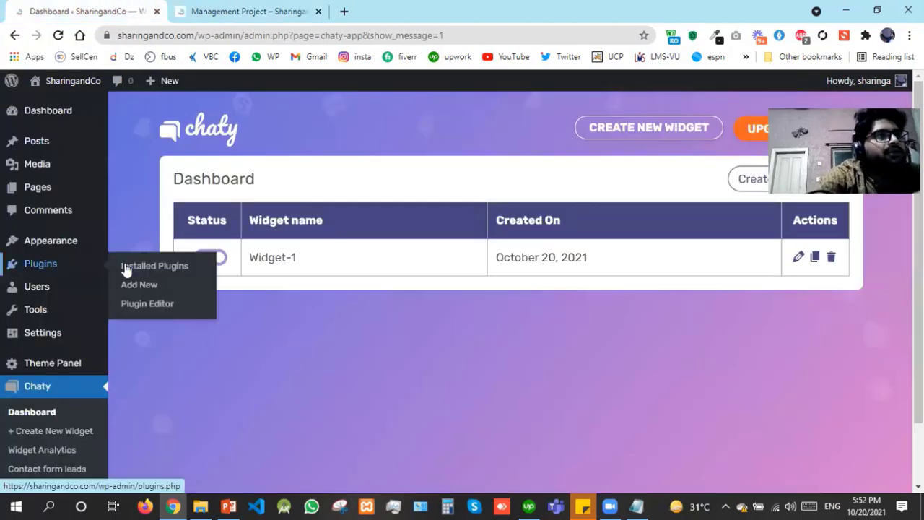
click(127, 266)
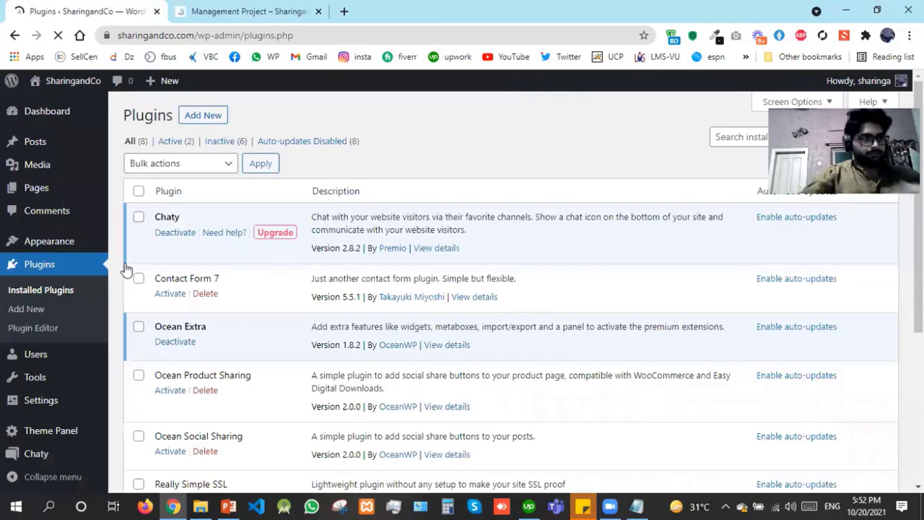
click(138, 192)
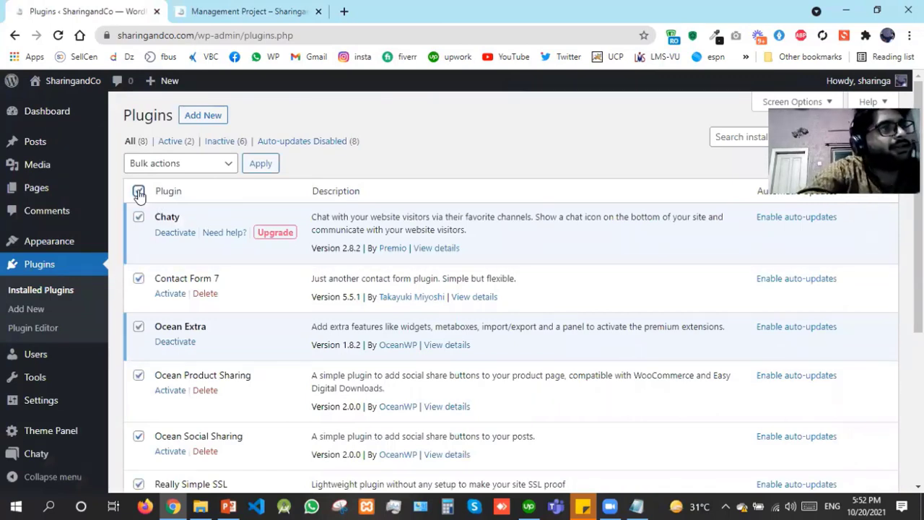
click(173, 166)
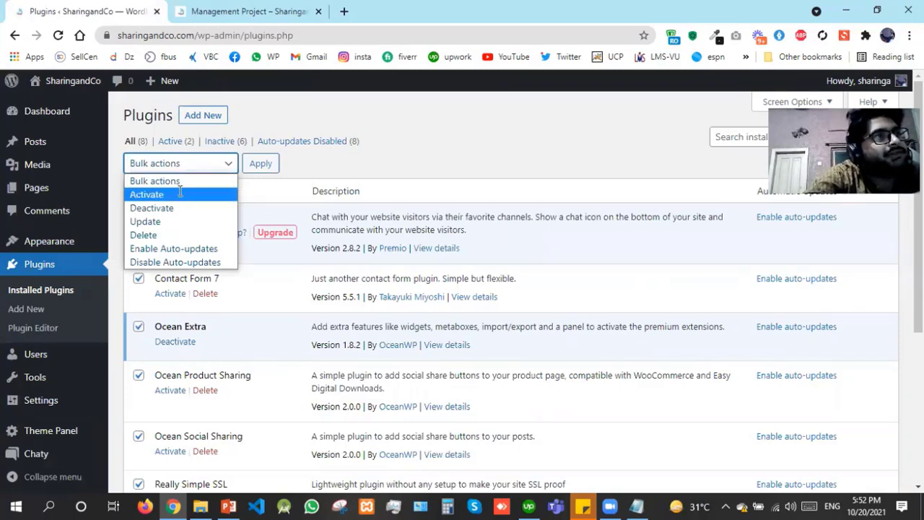
click(179, 194)
click(261, 165)
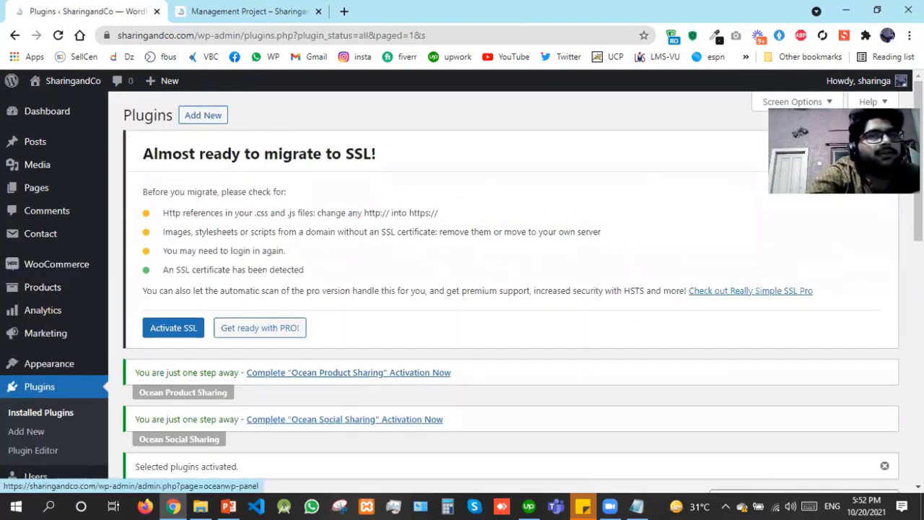
scroll(282, 391, down, 15)
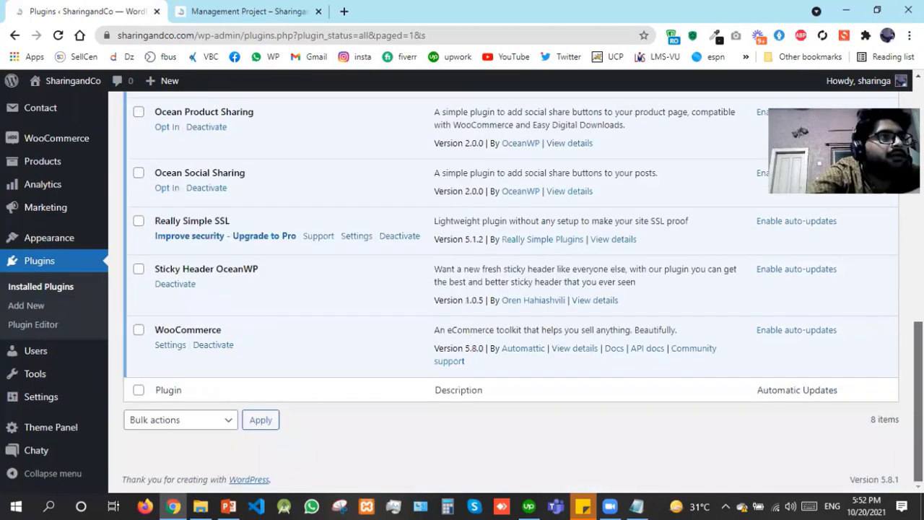
scroll(476, 288, up, 15)
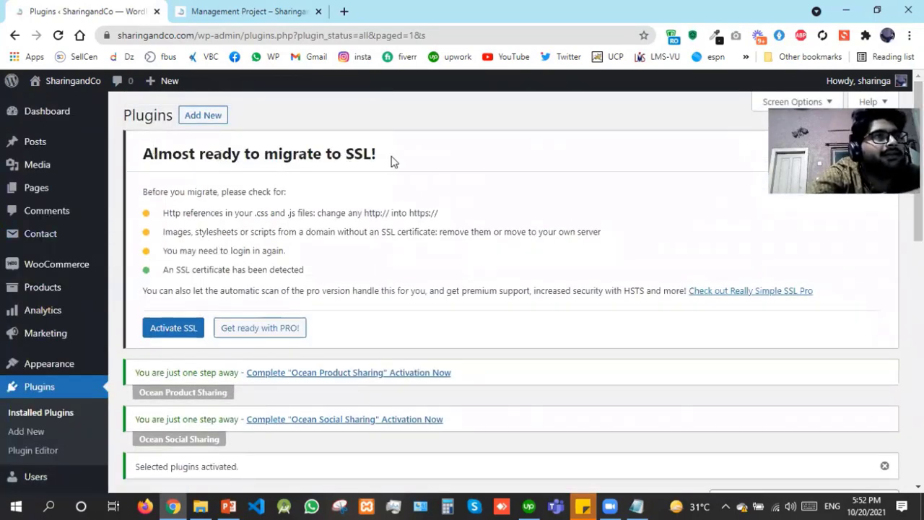
Activate SSL, dismiss the SSL and Google Analytics tasks, and go to the 301 .htaccess redirect setting
click(175, 328)
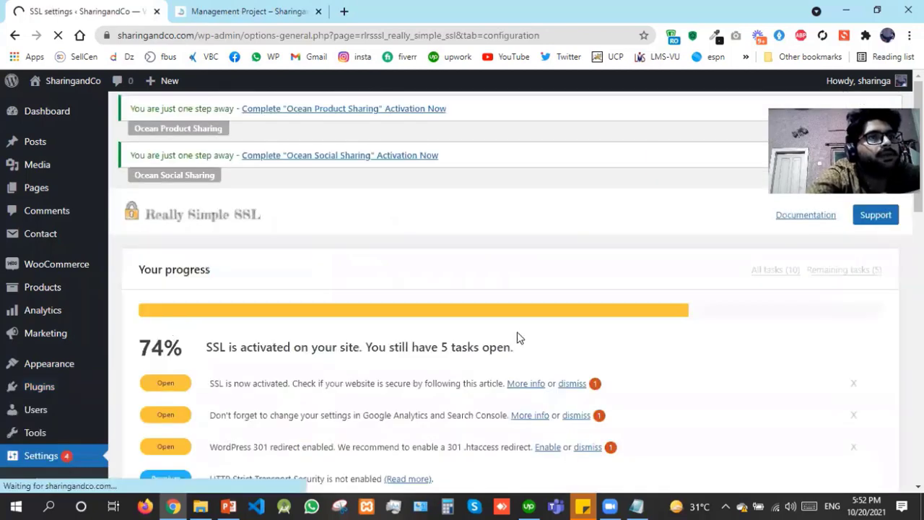
click(572, 383)
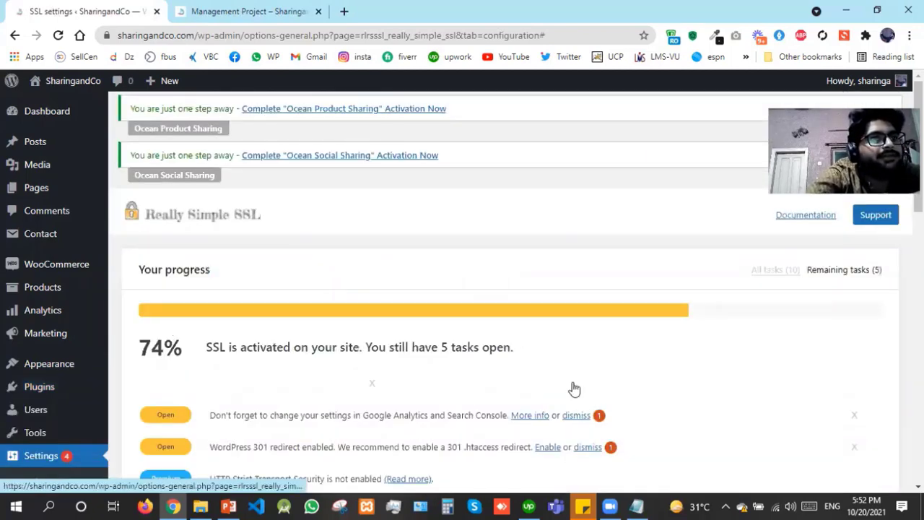
click(575, 384)
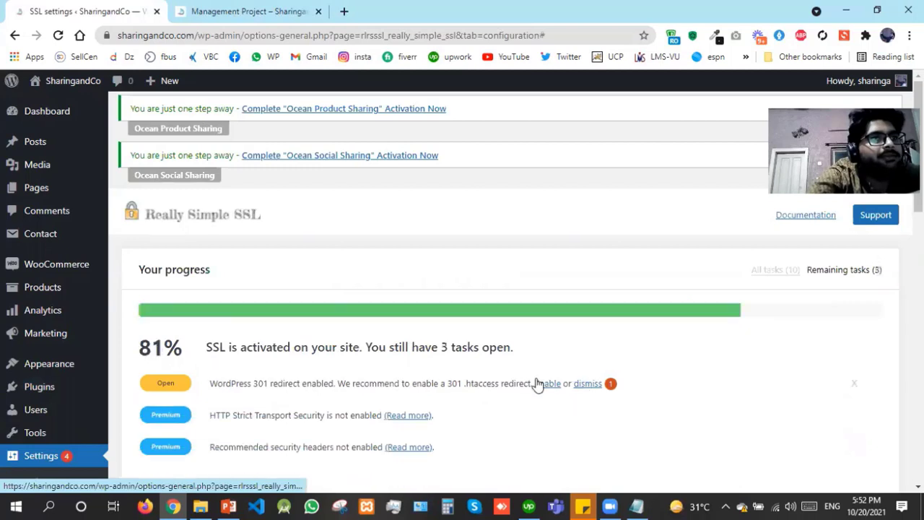
click(538, 384)
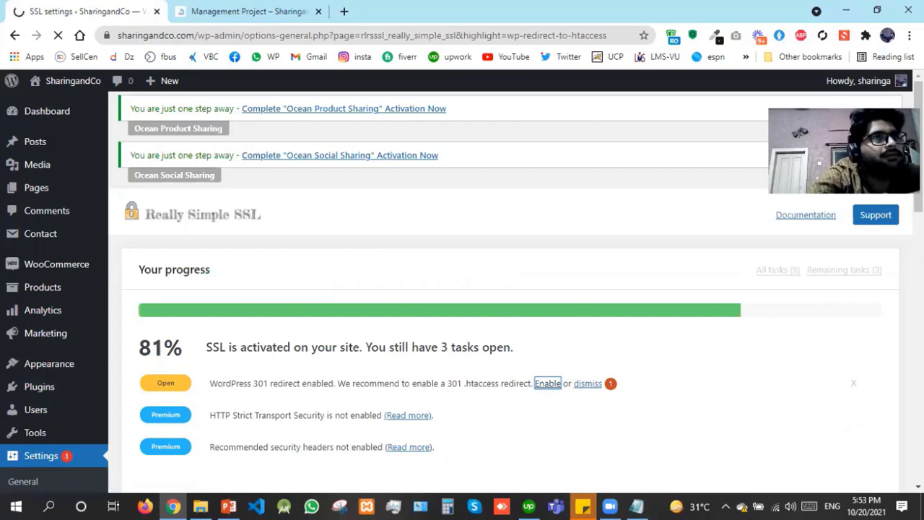
Enable 301 .htaccess redirect, stop .htaccess editing, the alternative mixed content fixer, and dismiss all notices
scroll(775, 306, down, 3)
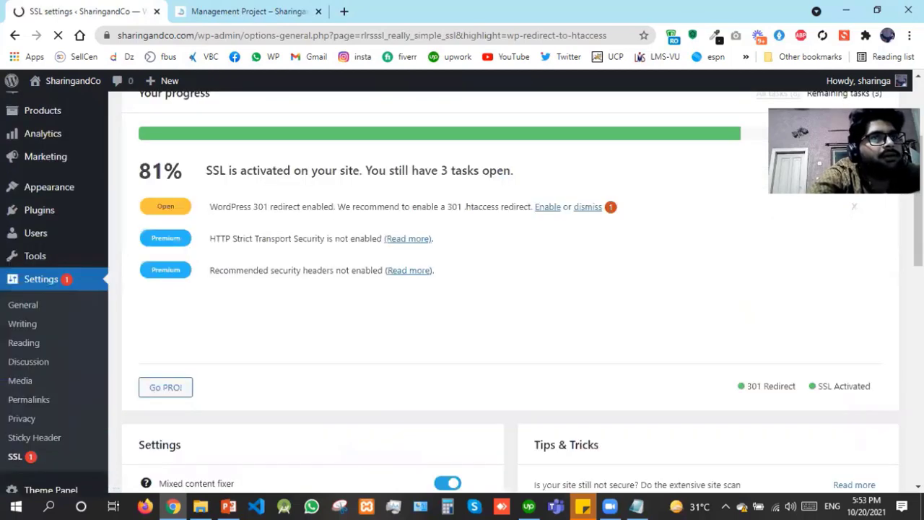
scroll(546, 188, down, 5)
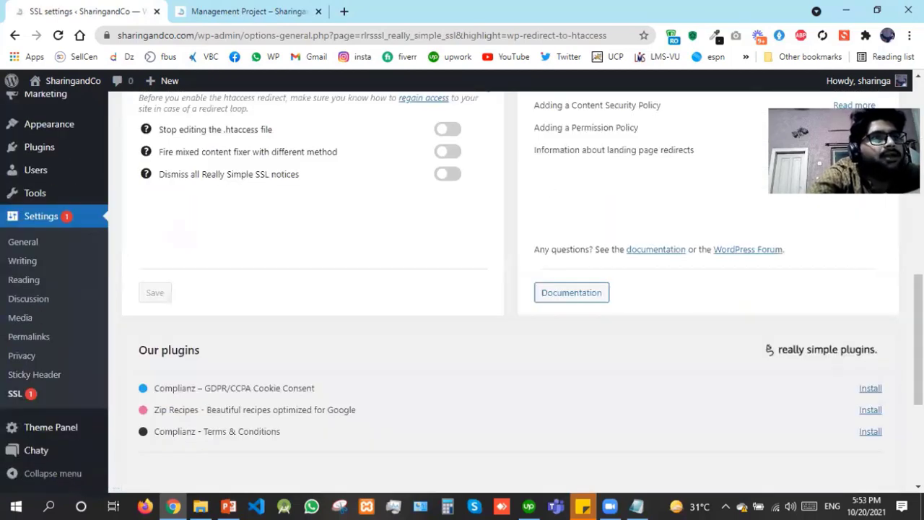
scroll(428, 336, up, 4)
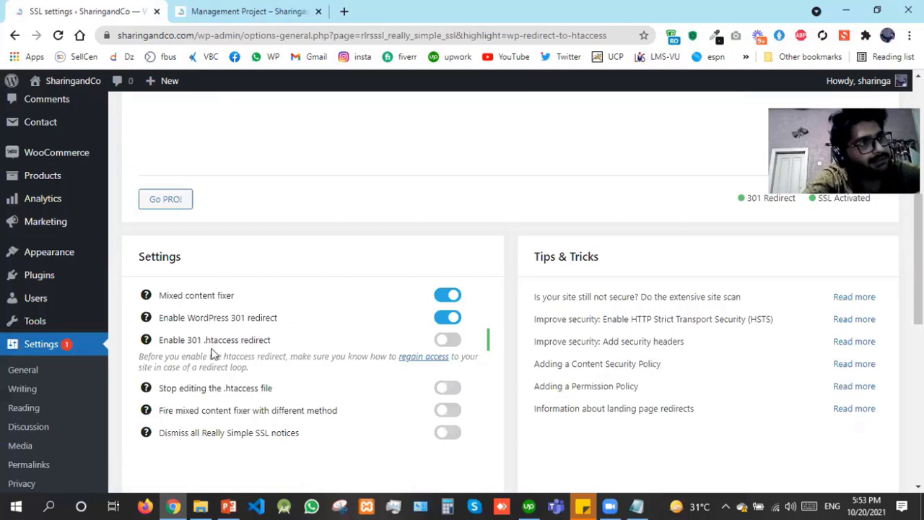
drag(203, 340, 232, 342)
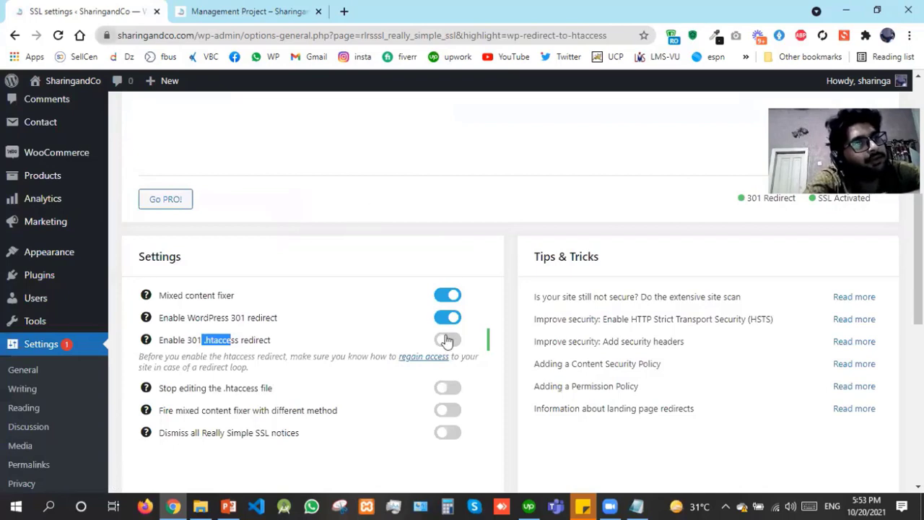
click(448, 340)
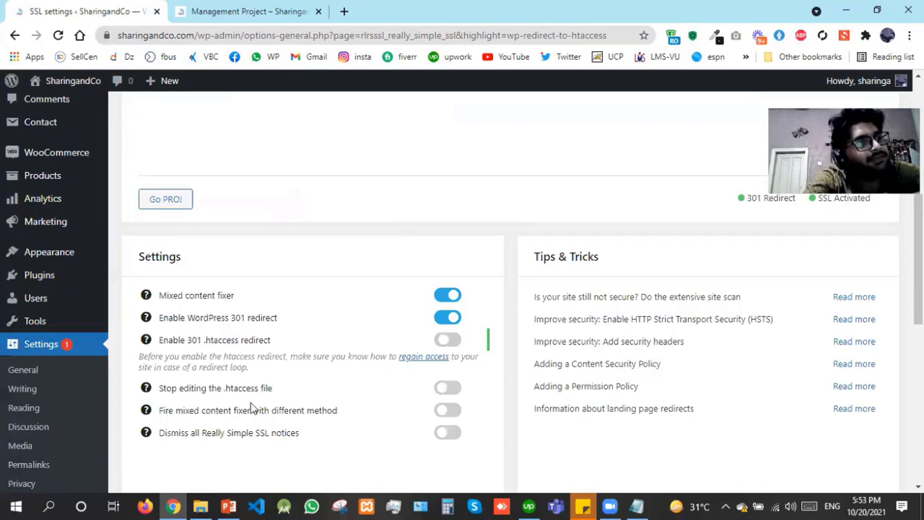
drag(193, 390, 283, 396)
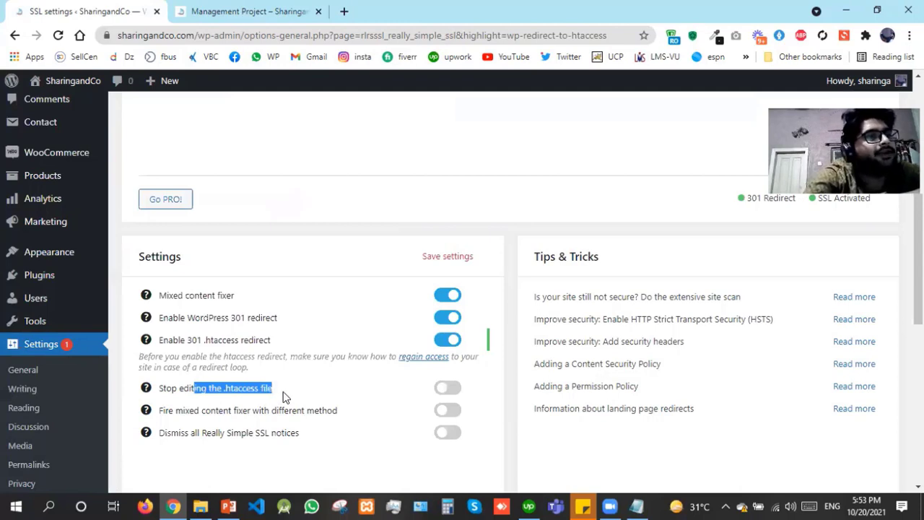
click(452, 392)
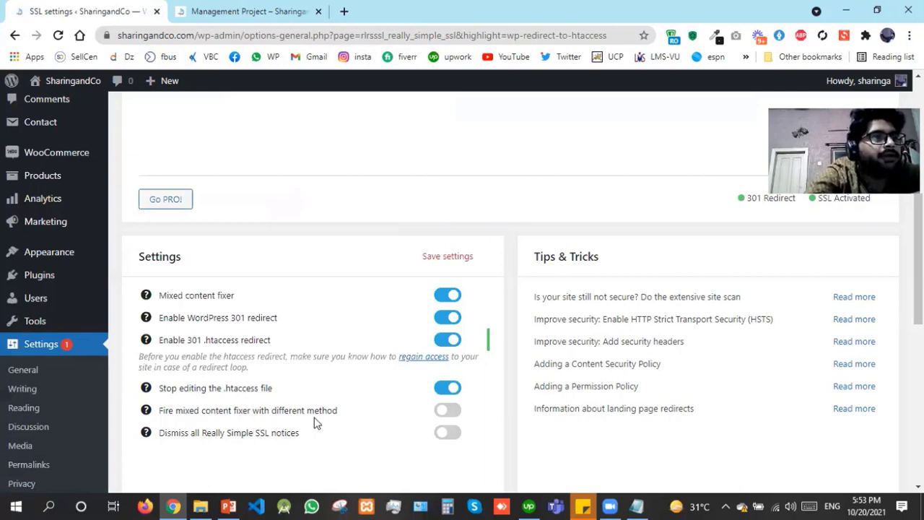
drag(344, 419, 165, 422)
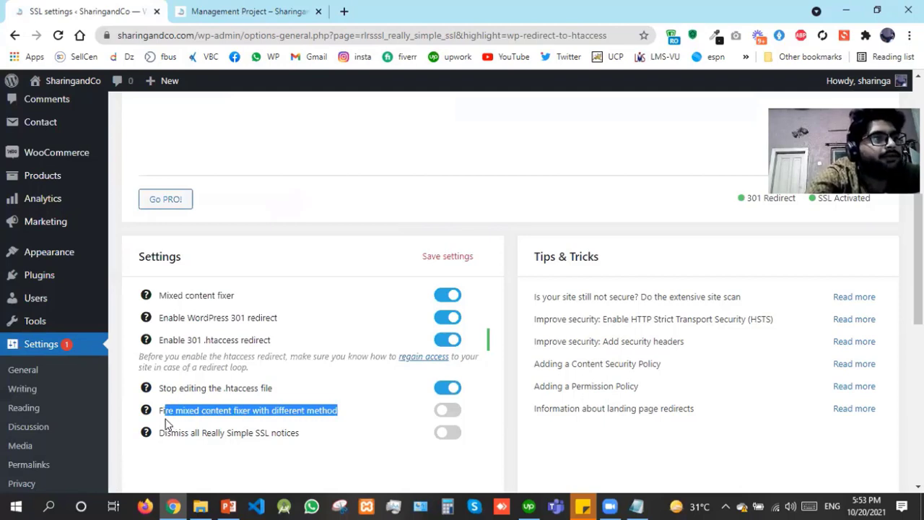
click(448, 410)
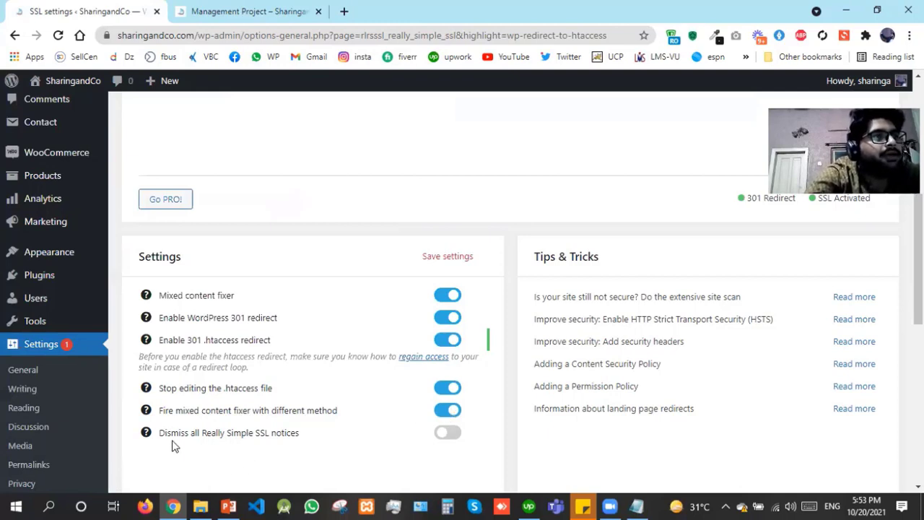
click(448, 434)
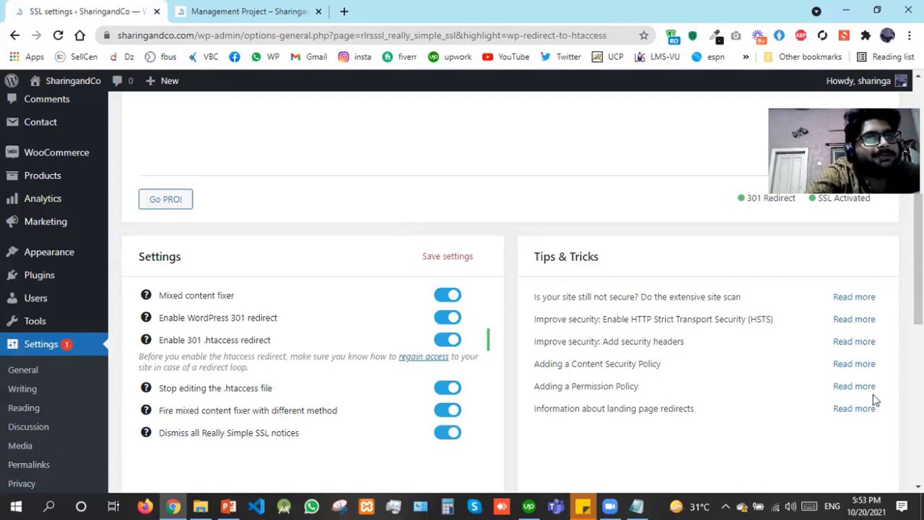
drag(918, 281, 918, 337)
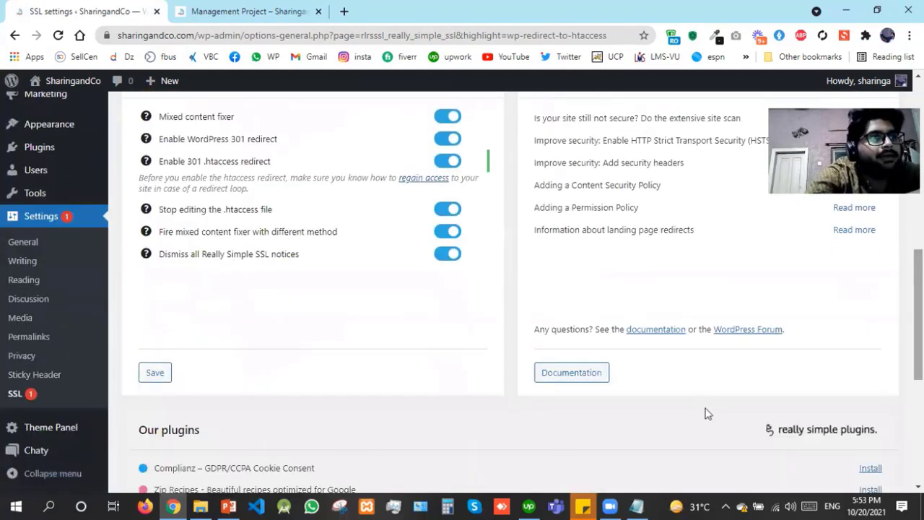
Save the Really Simple SSL settings, reaching 89% progress, then go to Installed Plugins
click(154, 381)
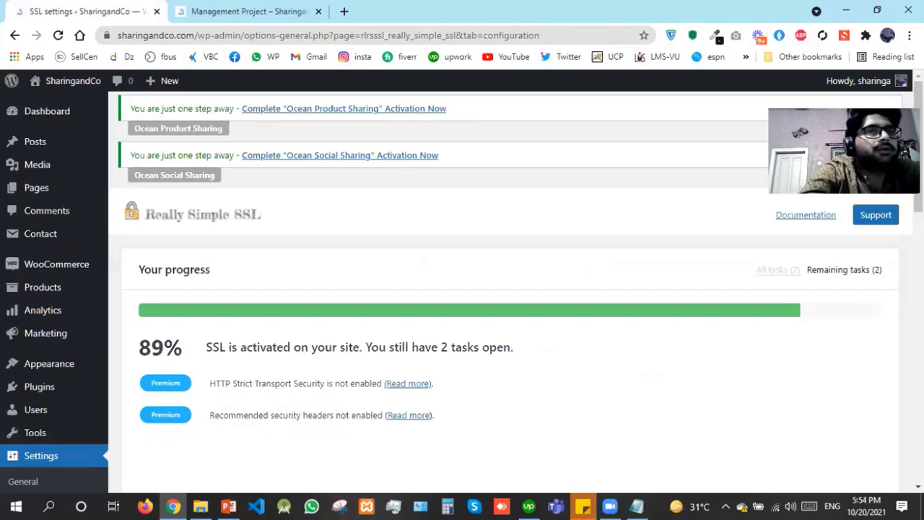
scroll(505, 288, down, 5)
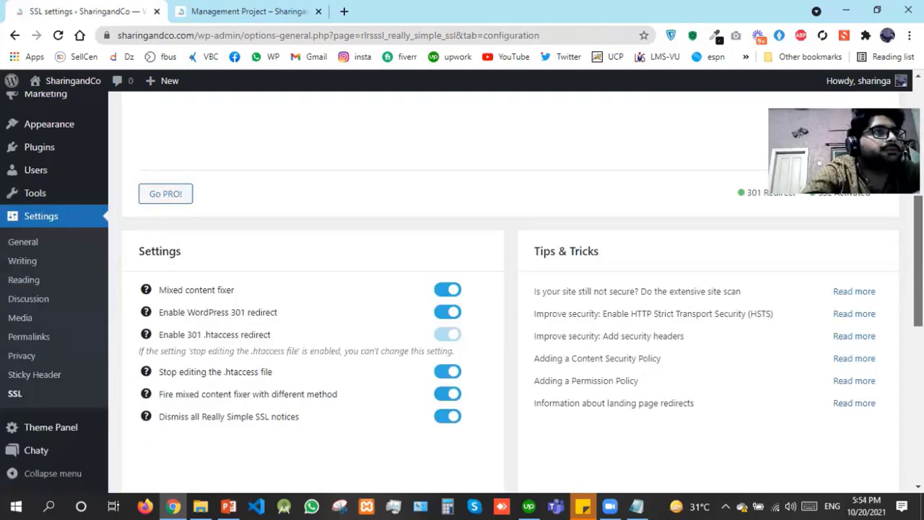
scroll(32, 338, up, 3)
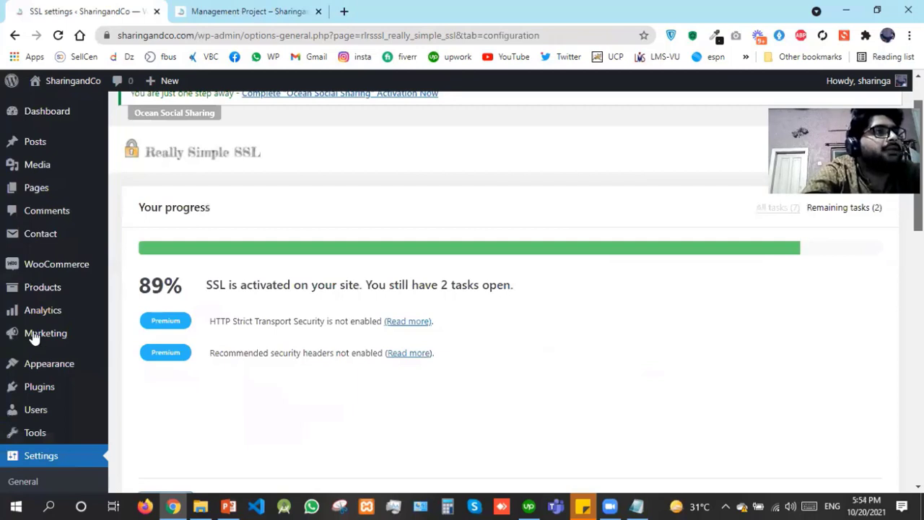
scroll(55, 372, up, 1)
mouse_move(55, 371)
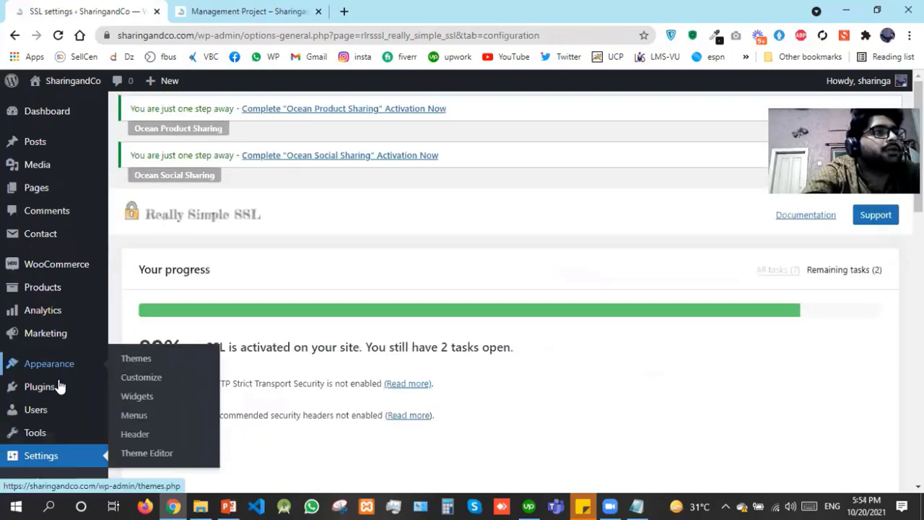
click(130, 391)
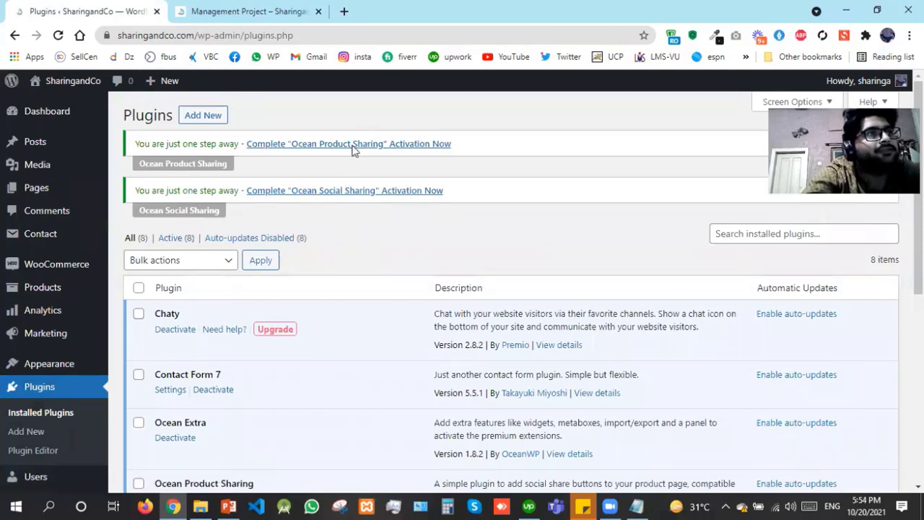
Complete Ocean Product Sharing activation by allowing update notifications, then return to Installed Plugins
click(353, 145)
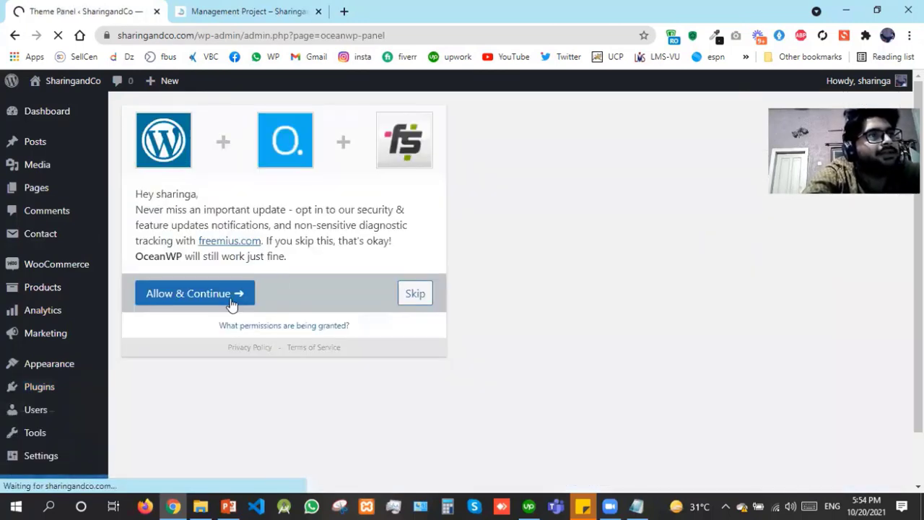
click(228, 294)
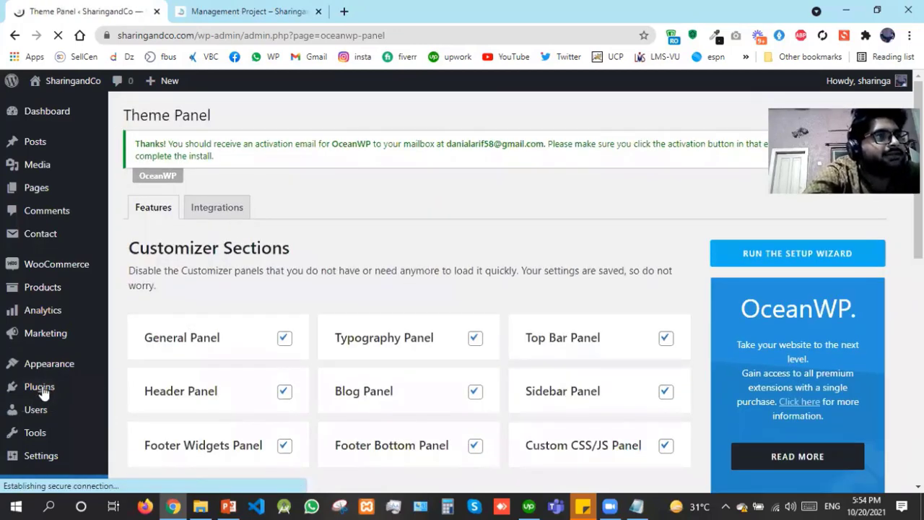
mouse_move(41, 390)
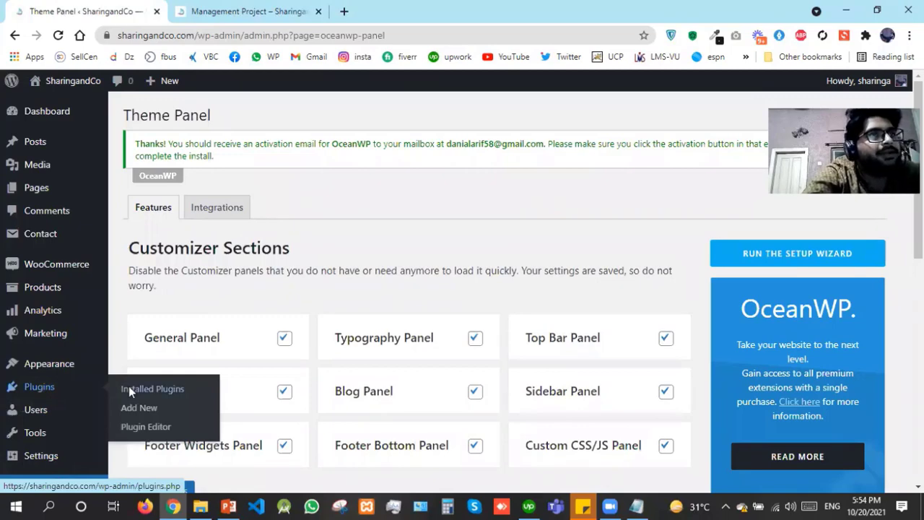
click(130, 389)
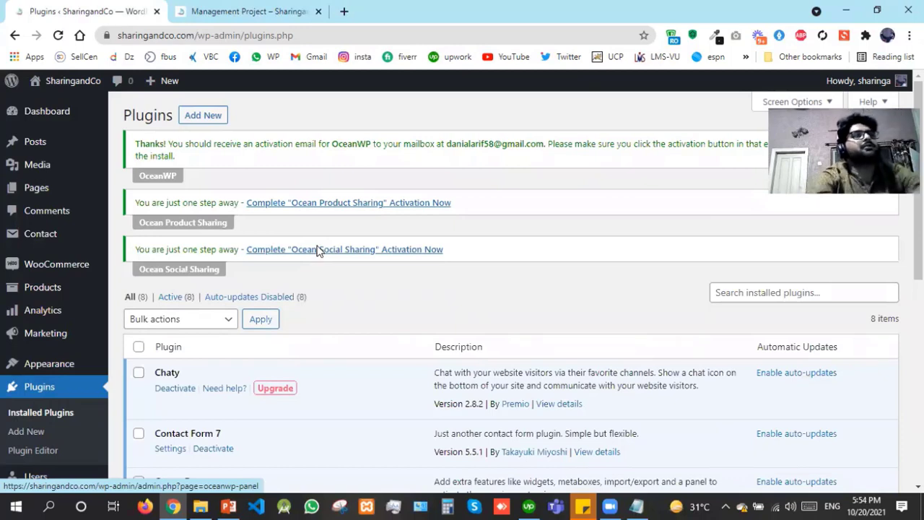
Start the Ocean Social Sharing activation, then go back to the Installed Plugins list
click(317, 250)
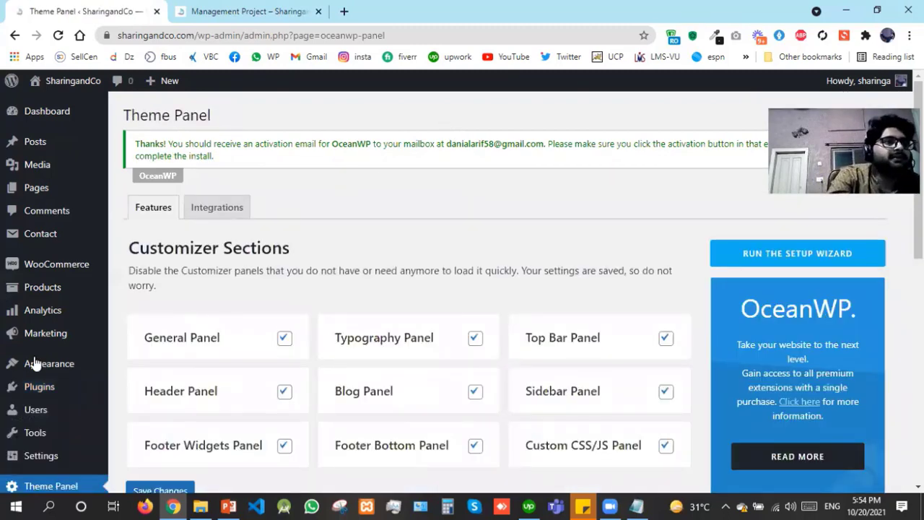
mouse_move(44, 377)
mouse_move(73, 390)
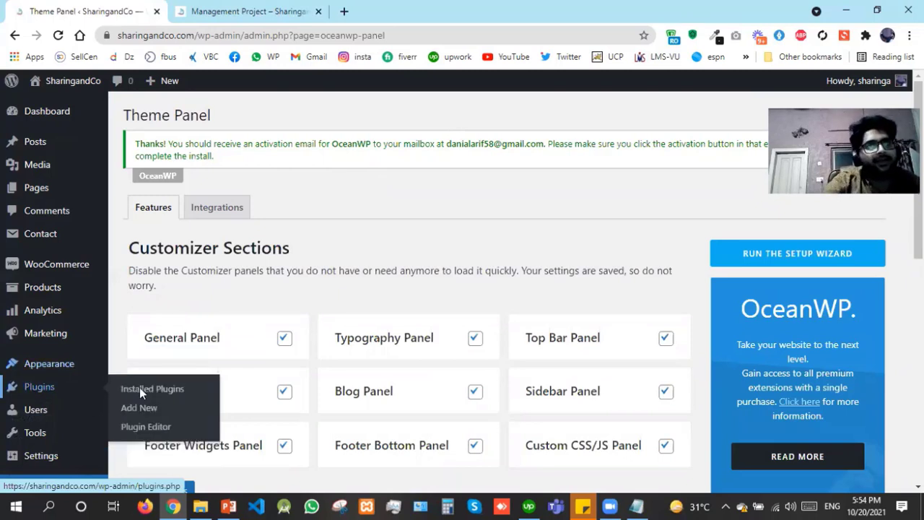
click(140, 390)
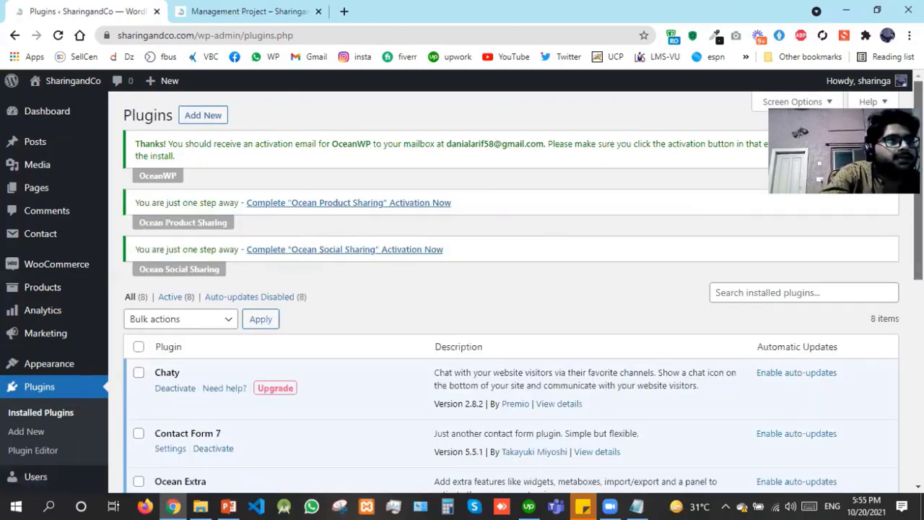
Select all eight plugins and apply the Enable Auto-updates bulk action
scroll(505, 289, down, 2)
scroll(505, 289, down, 3)
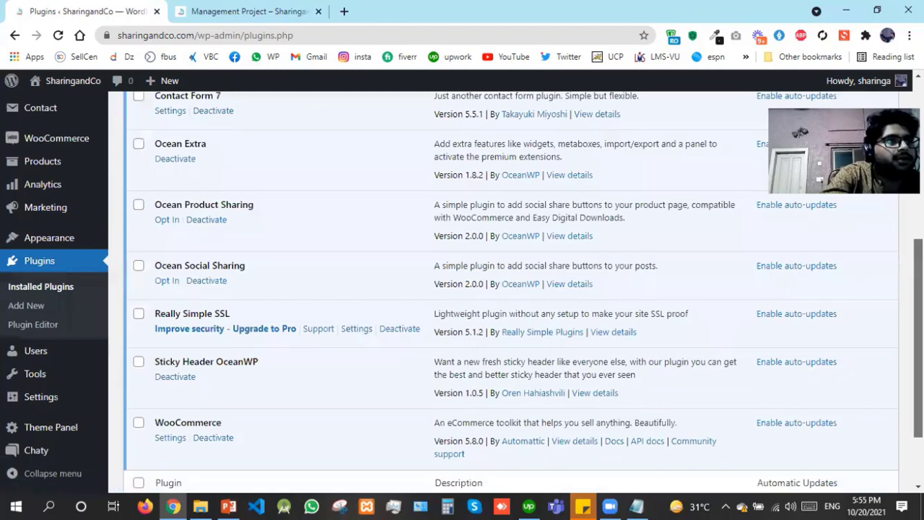
scroll(505, 289, up, 1)
scroll(505, 289, up, 1)
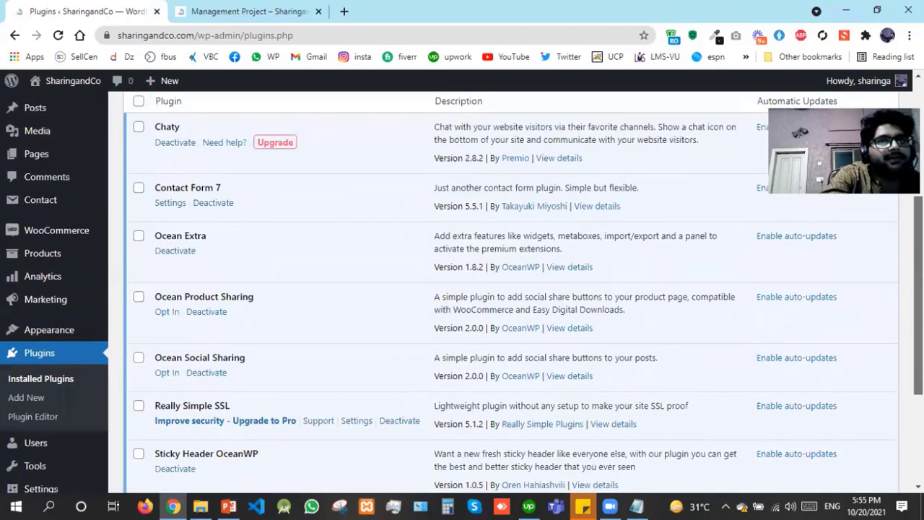
scroll(138, 227, up, 2)
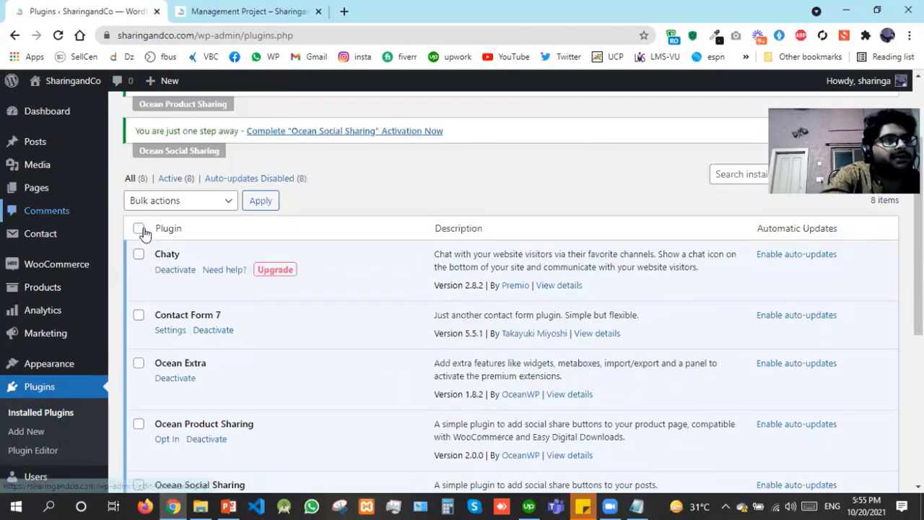
click(139, 228)
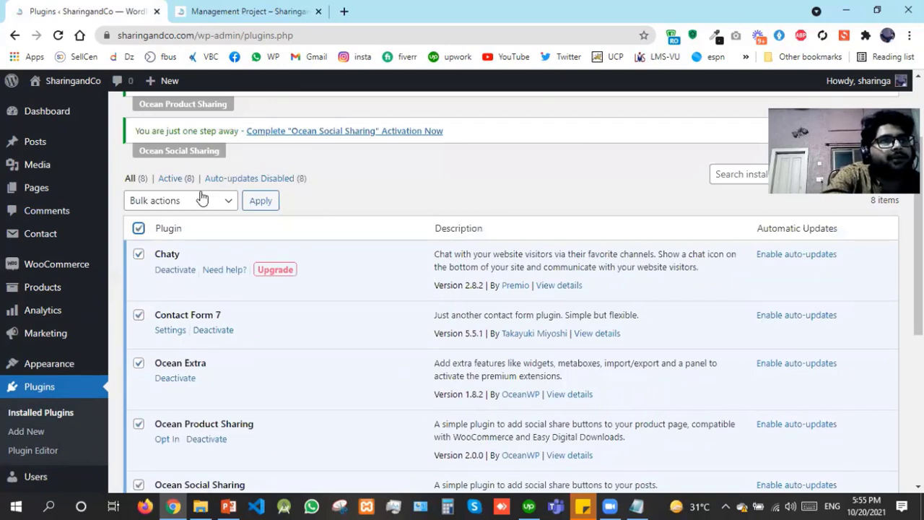
click(192, 202)
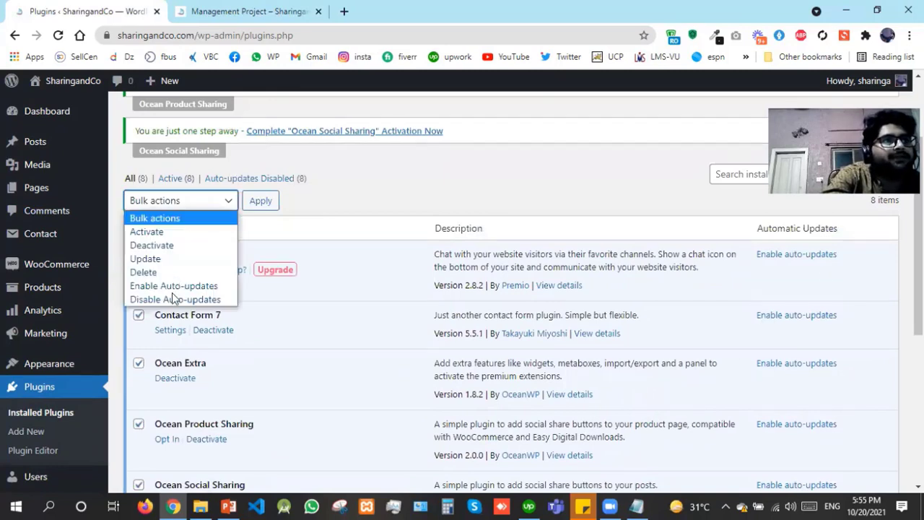
click(242, 233)
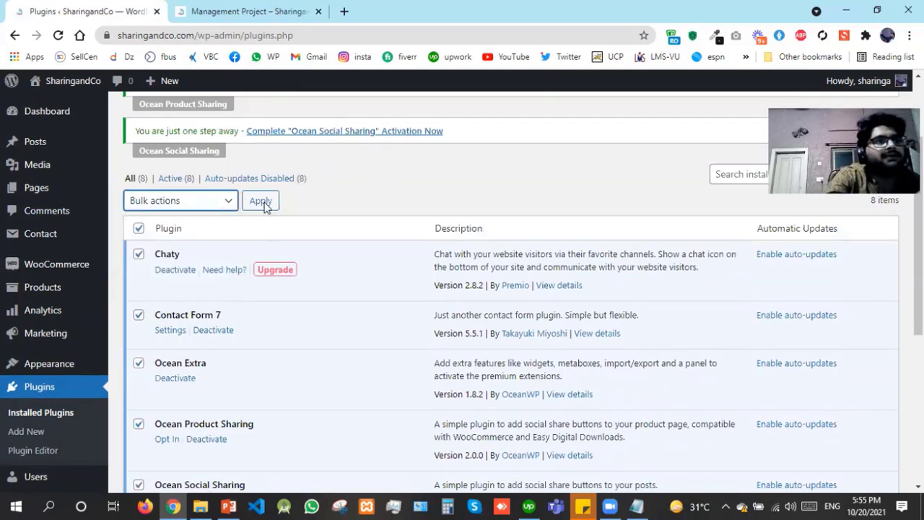
click(261, 202)
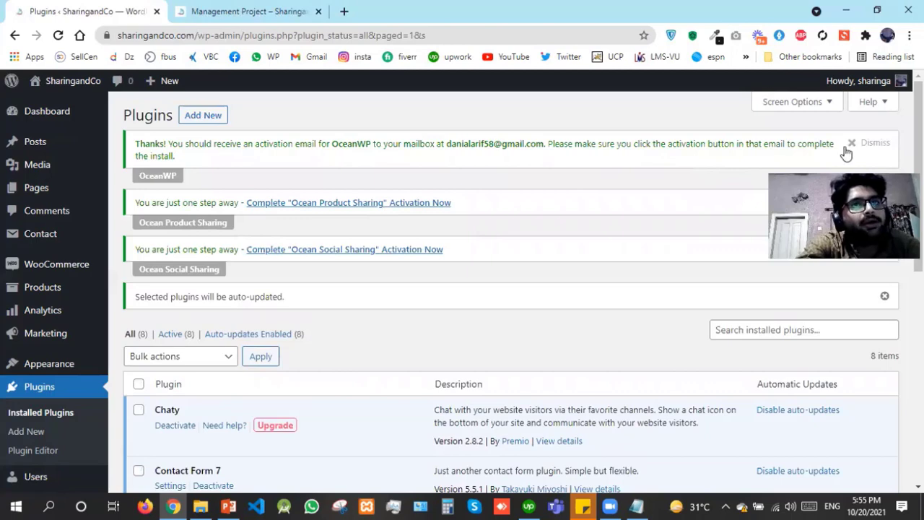
Dismiss the OceanWP activation notice and review the updated plugins list
click(853, 144)
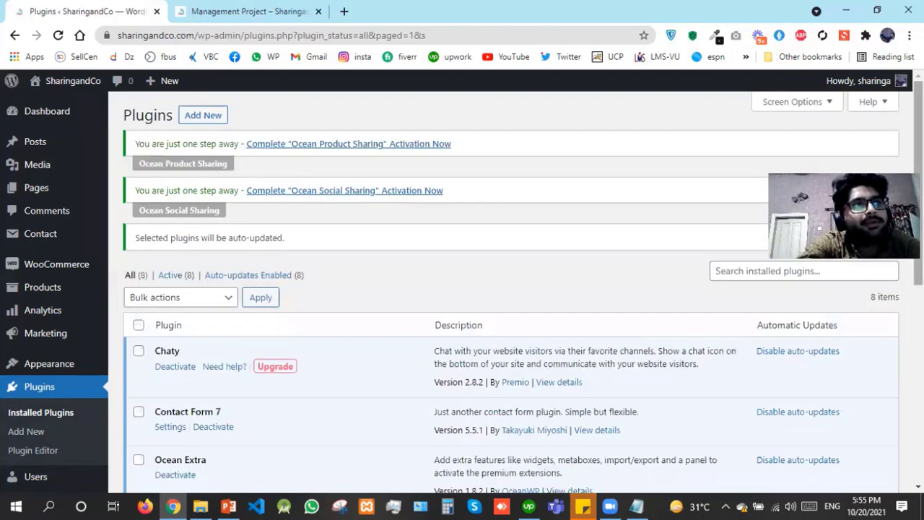
scroll(505, 289, down, 2)
scroll(505, 288, down, 4)
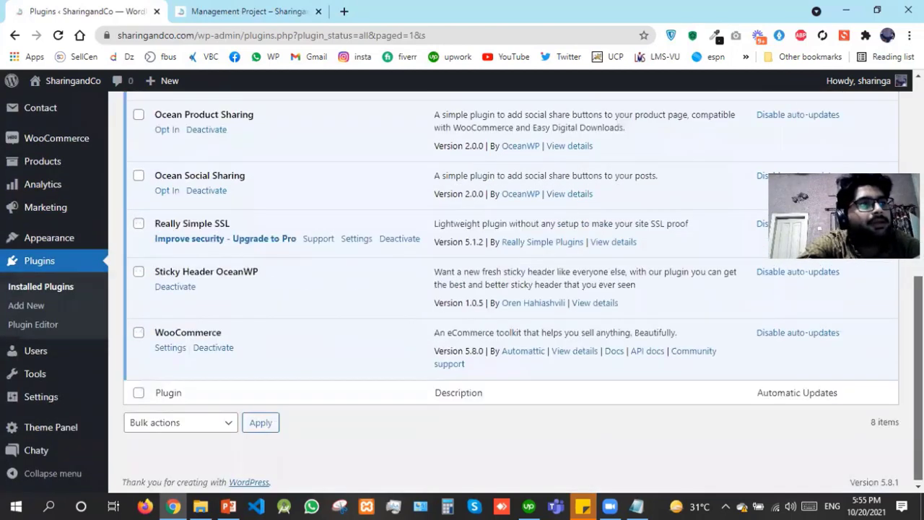
scroll(436, 300, up, 2)
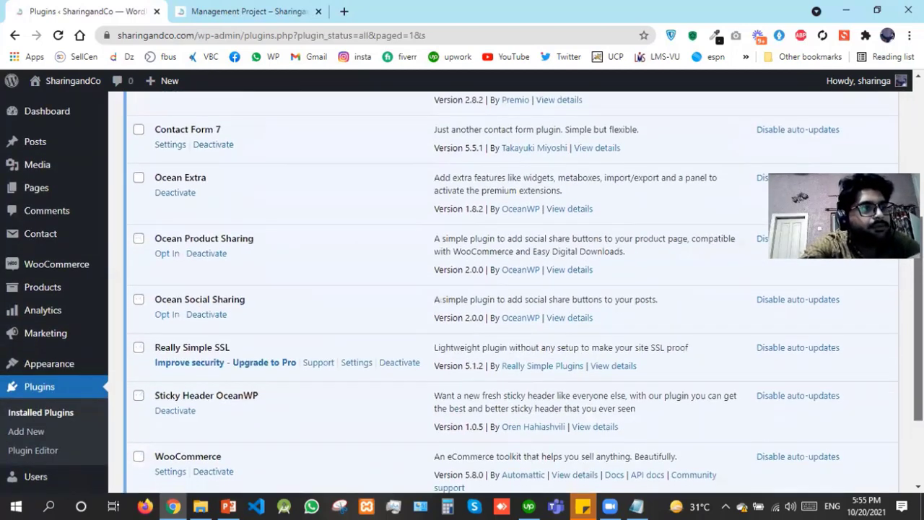
scroll(436, 300, down, 2)
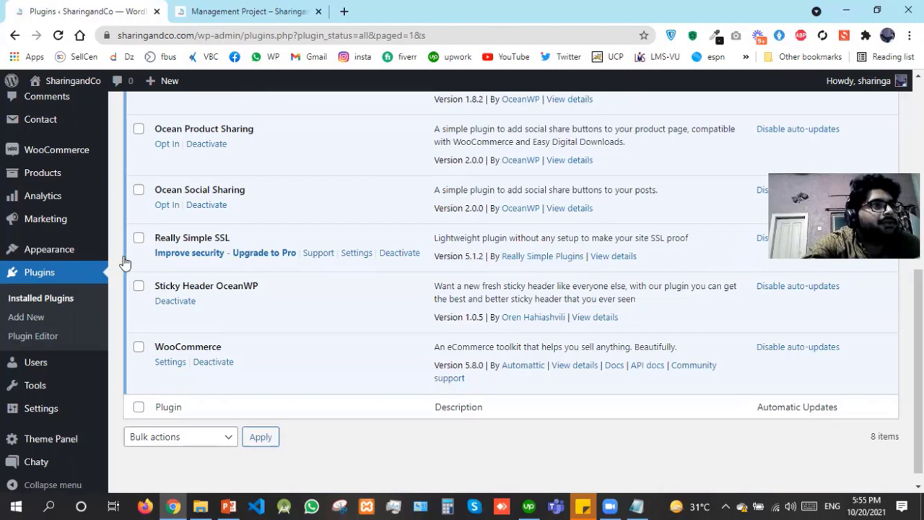
mouse_move(72, 253)
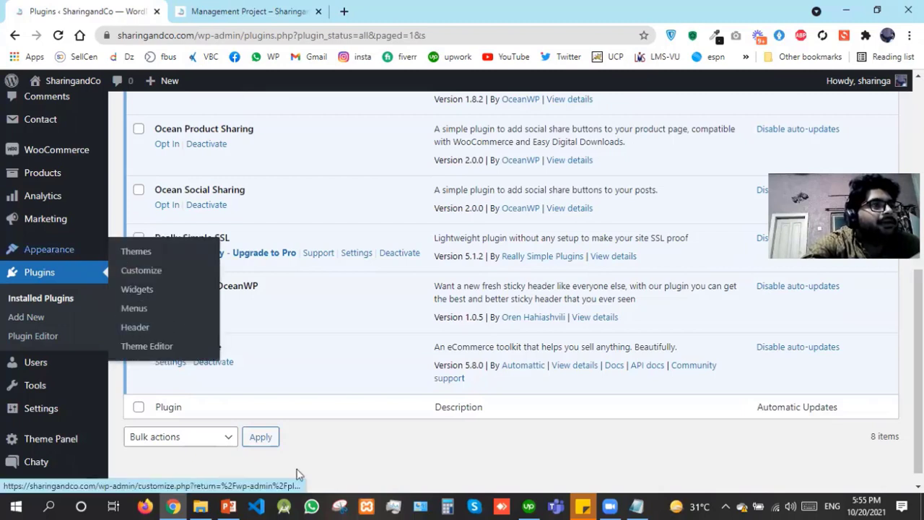
mouse_move(101, 430)
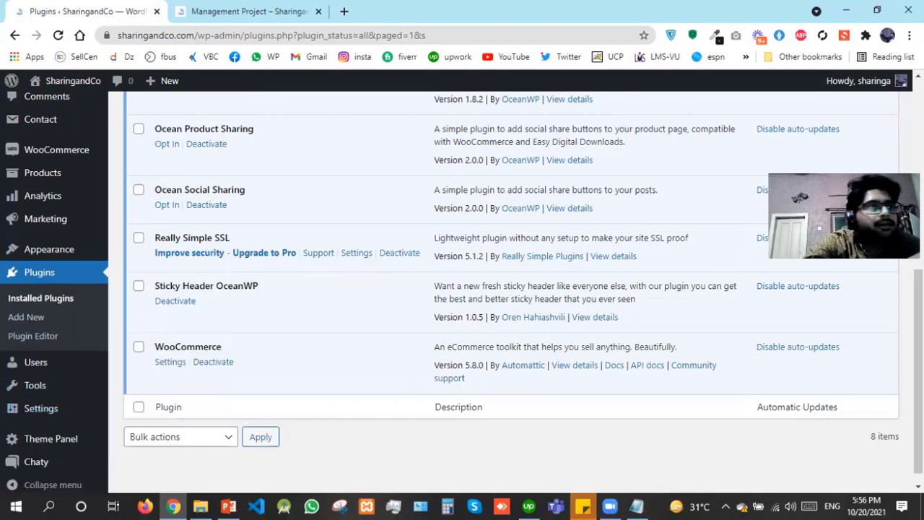
Open Contact > Contact Forms in a new browser tab and switch to it
scroll(337, 194, up, 2)
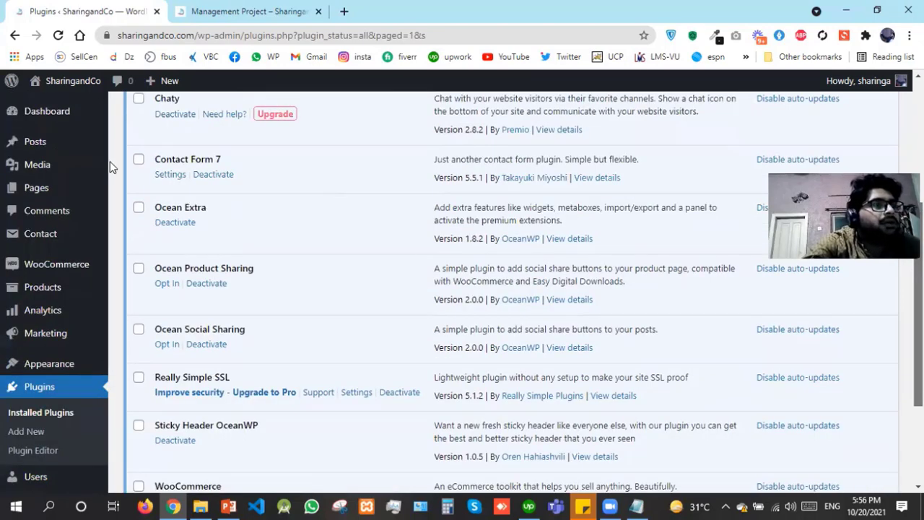
scroll(110, 161, up, 1)
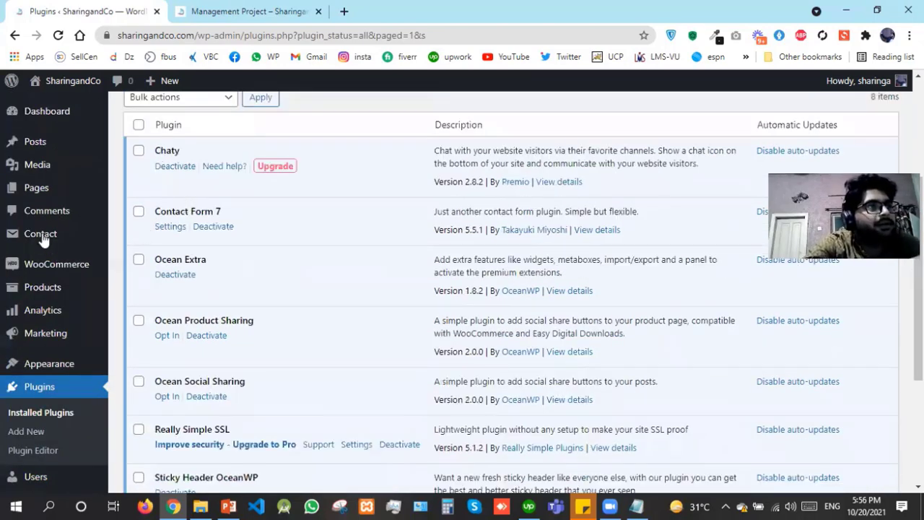
mouse_move(130, 241)
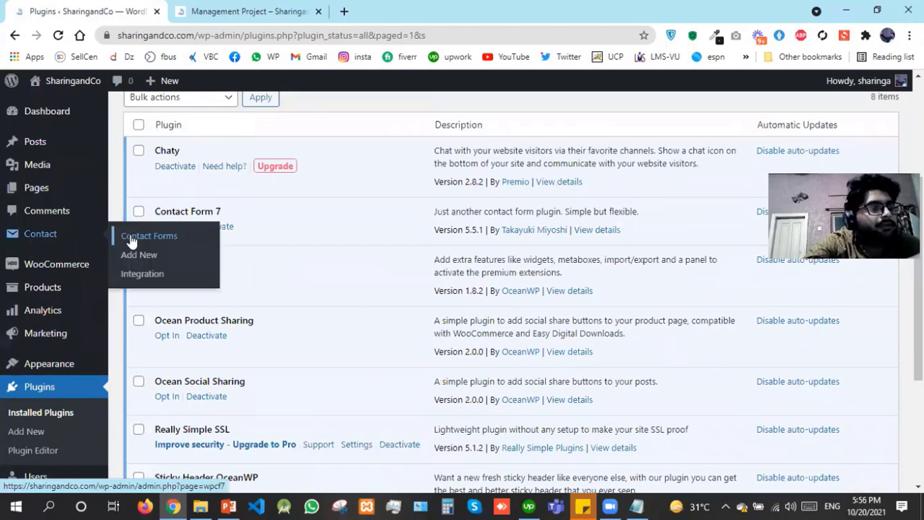
right_click(150, 246)
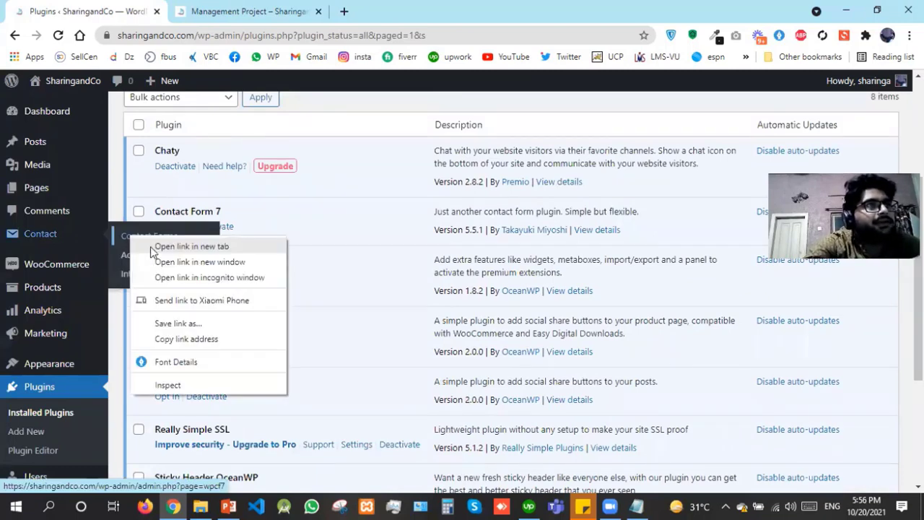
key(Escape)
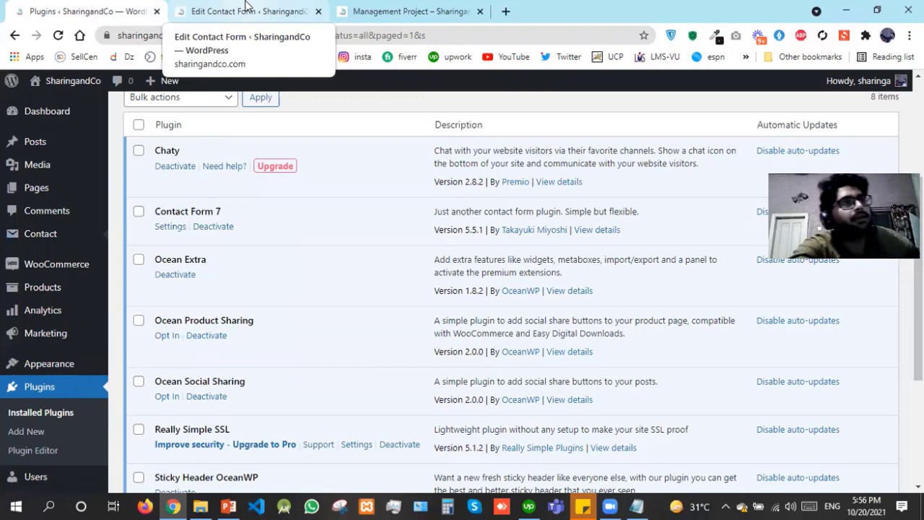
click(245, 9)
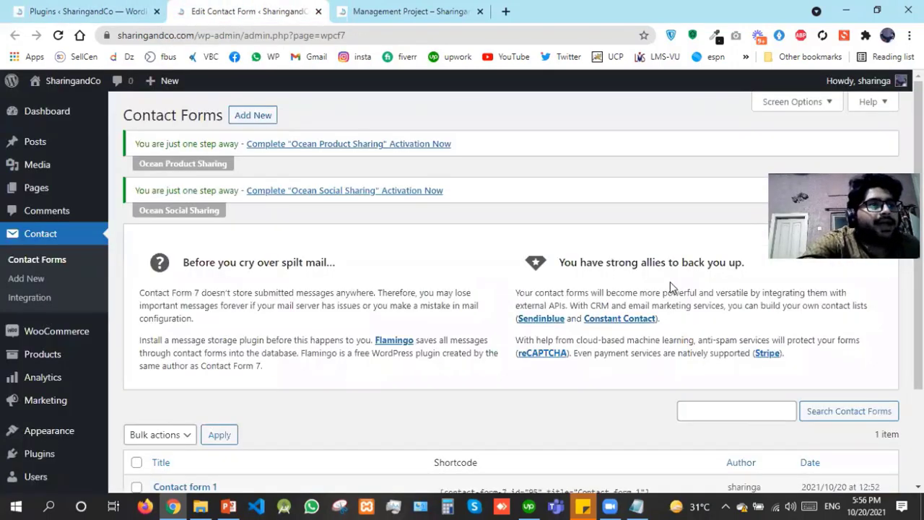
Select the Contact form 1 shortcode and dismiss the Flamingo message storage notice
scroll(443, 365, down, 3)
click(443, 365)
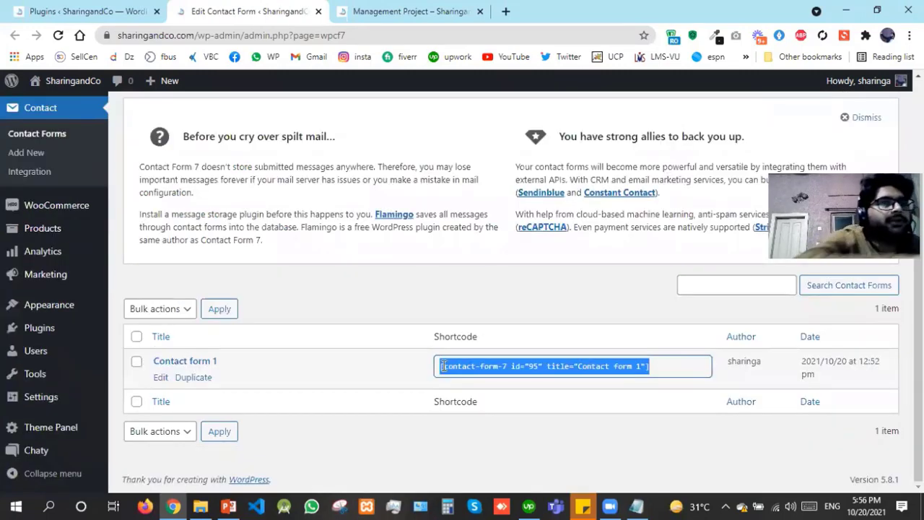
click(862, 117)
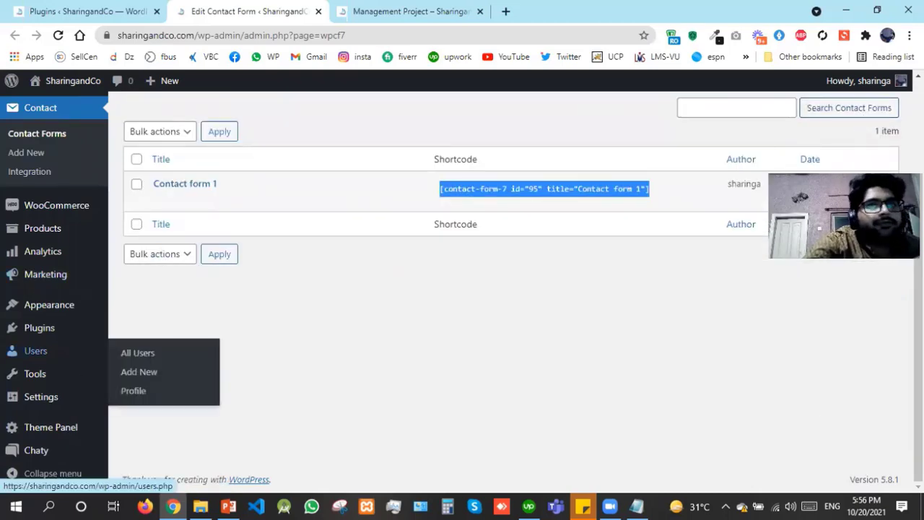
Open Pages > All Pages in a new tab and switch to it
scroll(185, 337, up, 2)
mouse_move(70, 159)
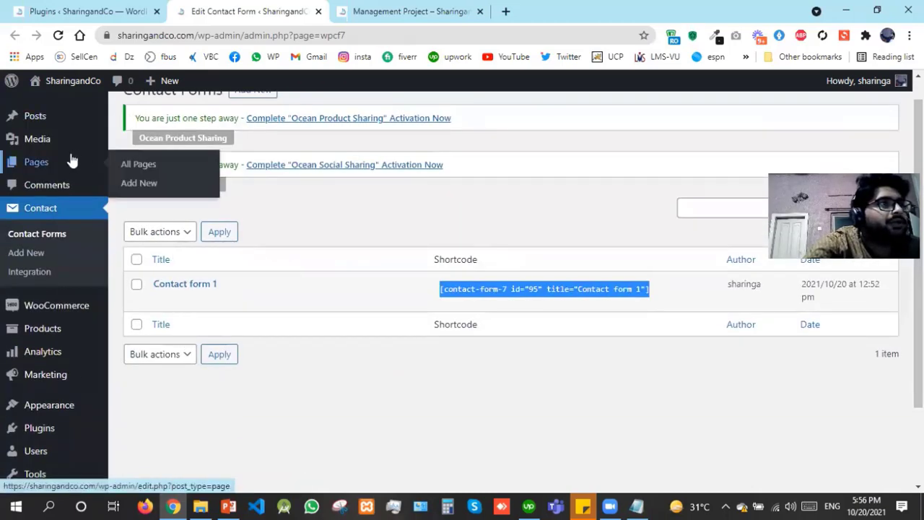
right_click(159, 165)
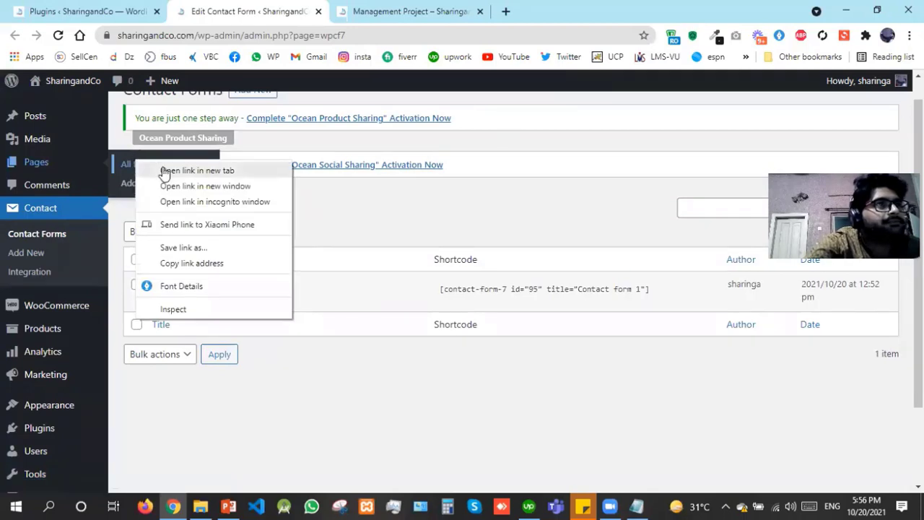
click(163, 171)
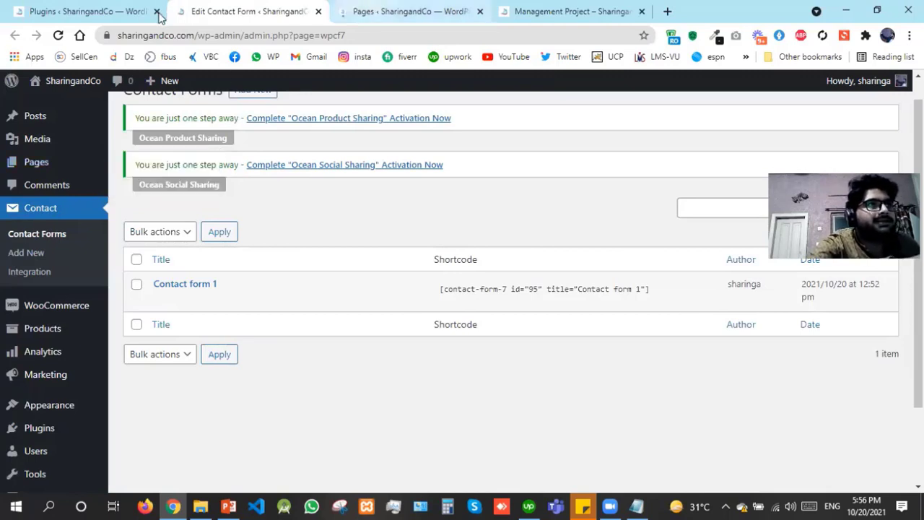
click(410, 11)
Close the Plugins tab and scroll through the 8 pages, including Shop, Cart, Checkout
click(156, 11)
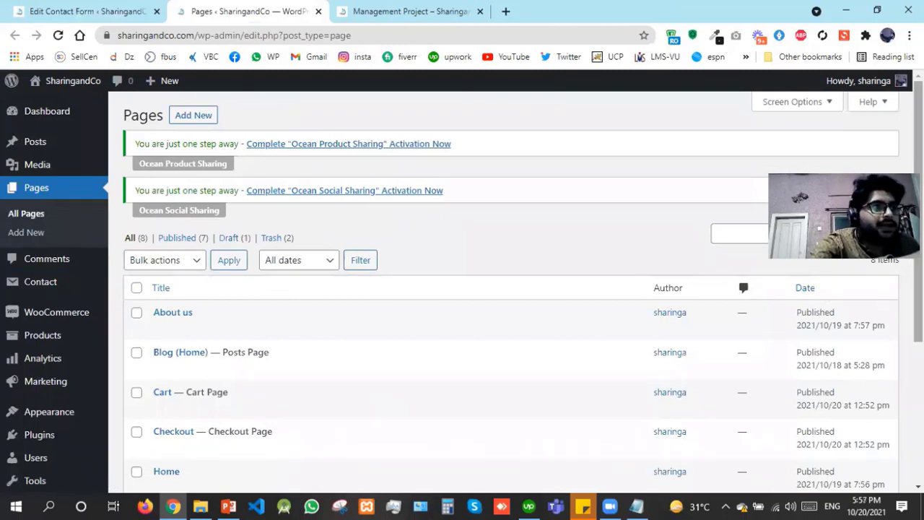
scroll(506, 289, down, 1)
drag(918, 216, 918, 214)
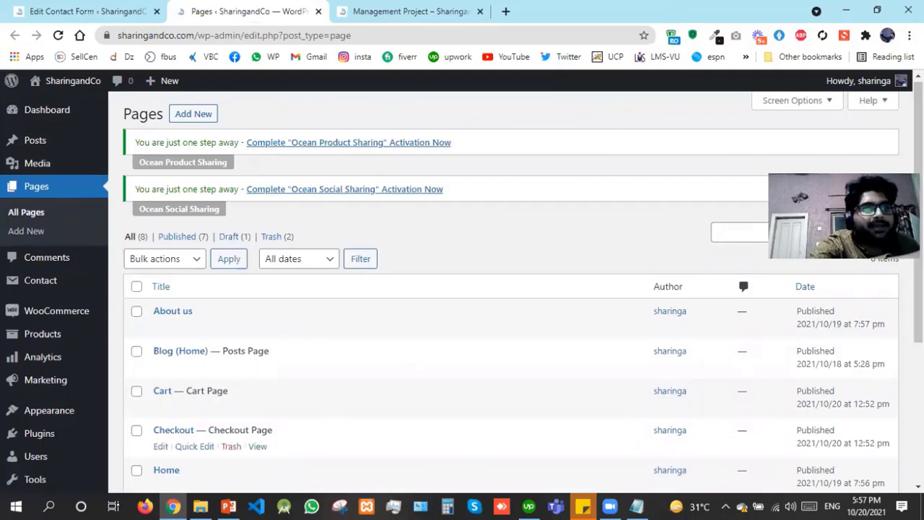
scroll(183, 309, down, 3)
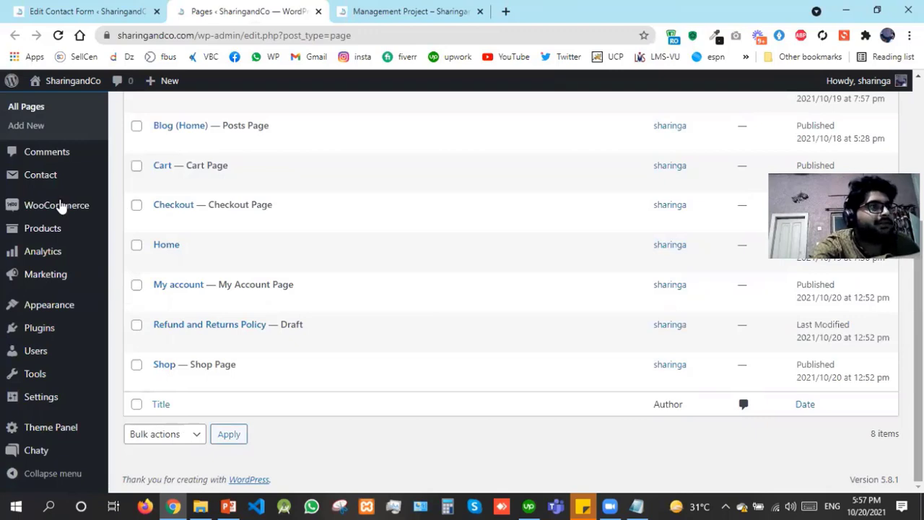
mouse_move(101, 206)
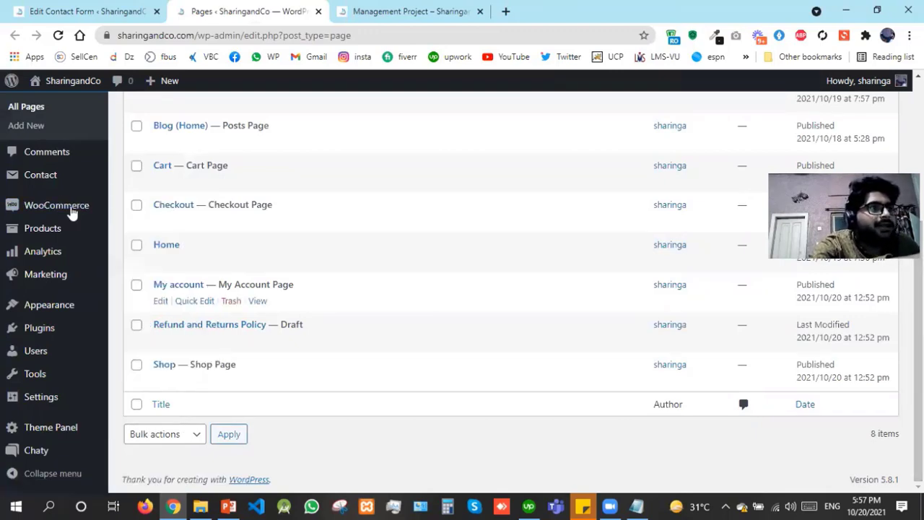
mouse_move(65, 206)
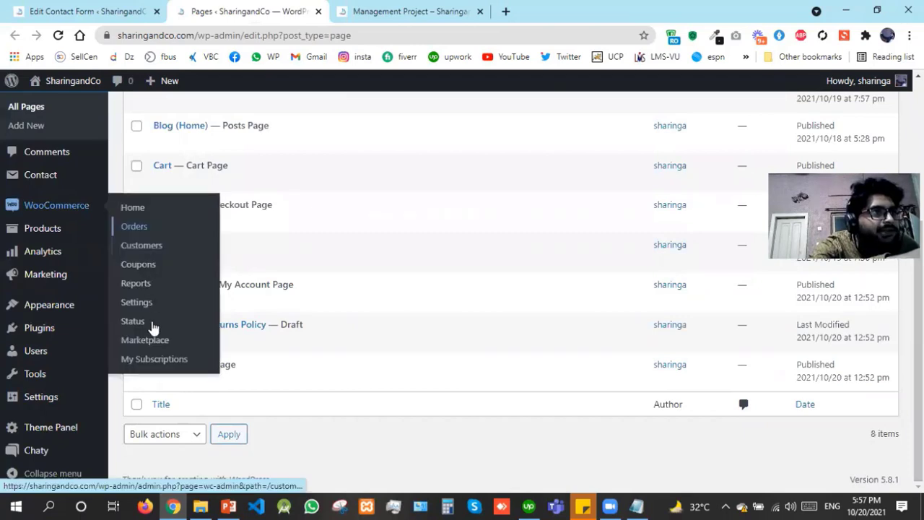
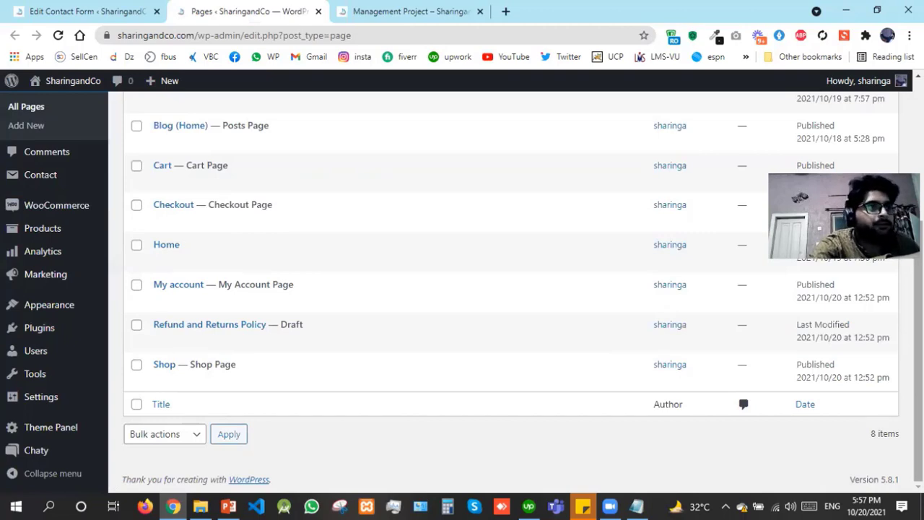
From the Pages list, open Add New page in a new browser tab
scroll(506, 288, up, 1)
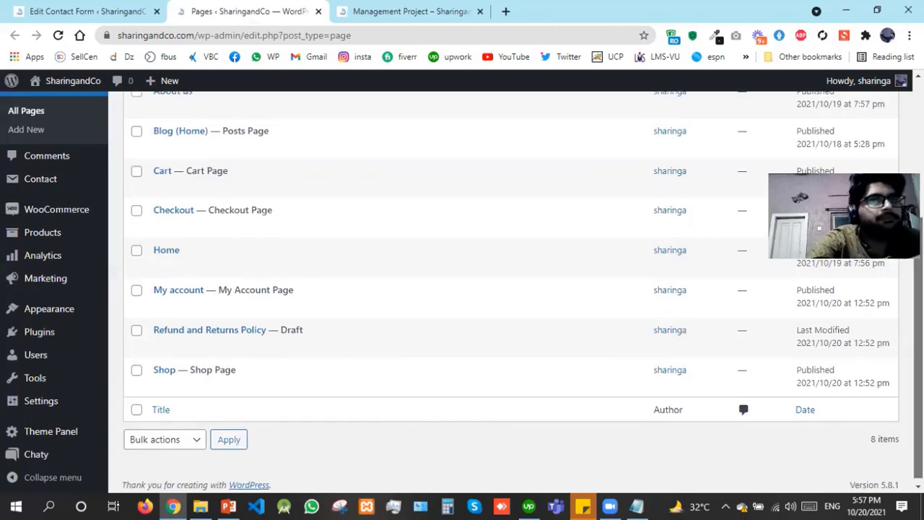
scroll(506, 289, up, 2)
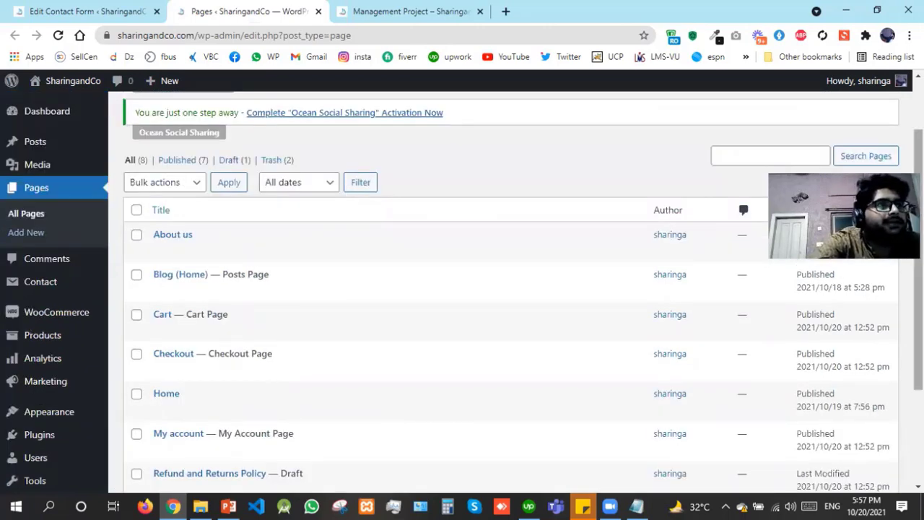
scroll(201, 122, up, 1)
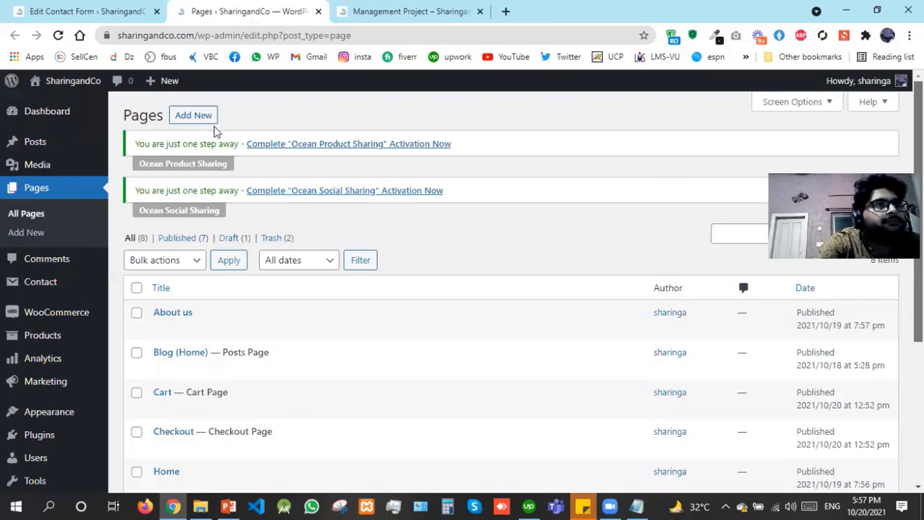
right_click(202, 121)
click(215, 130)
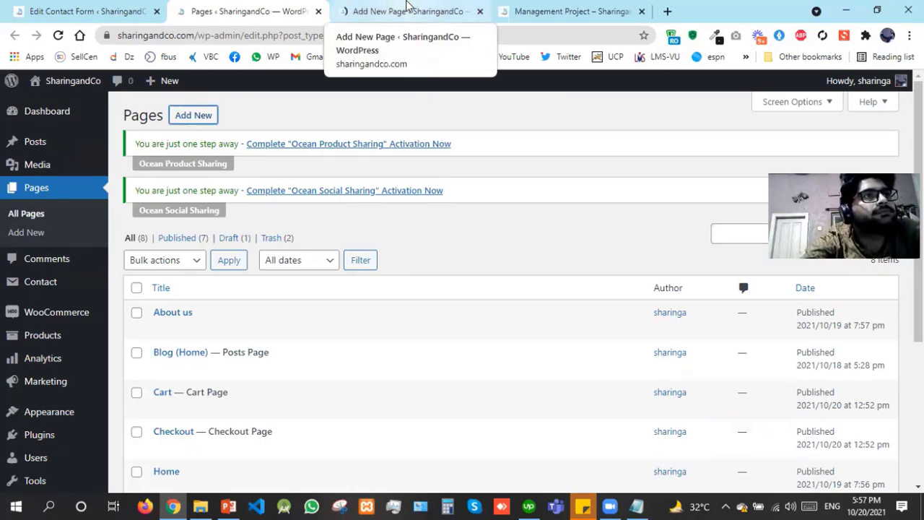
Close the Edit Contact Form tab, leaving the Pages list and new page open
click(407, 5)
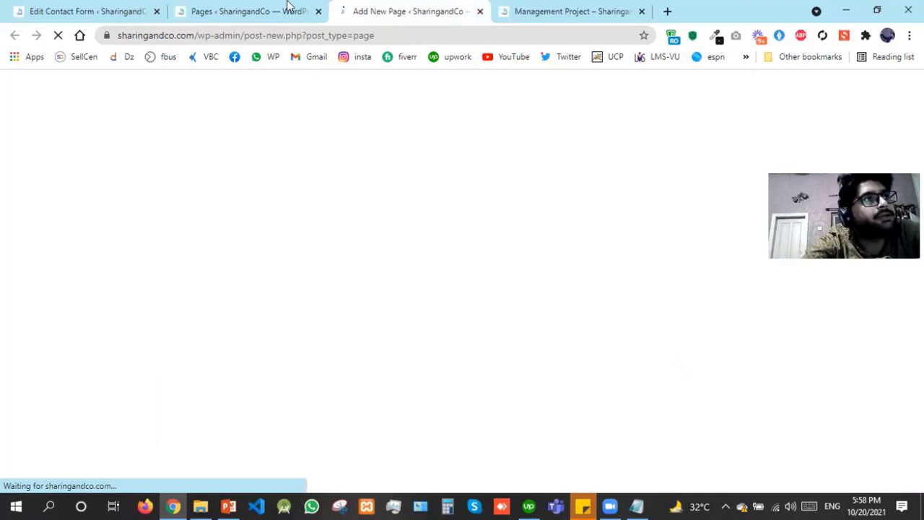
click(153, 18)
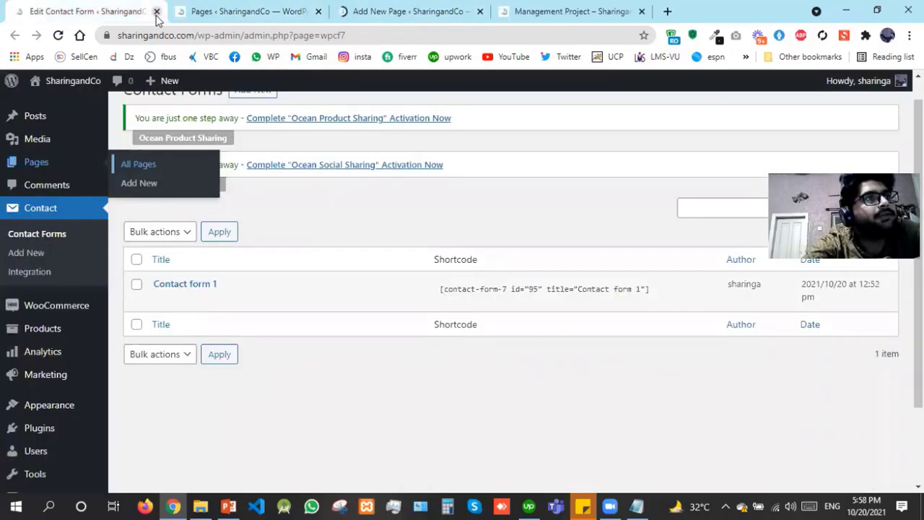
click(156, 11)
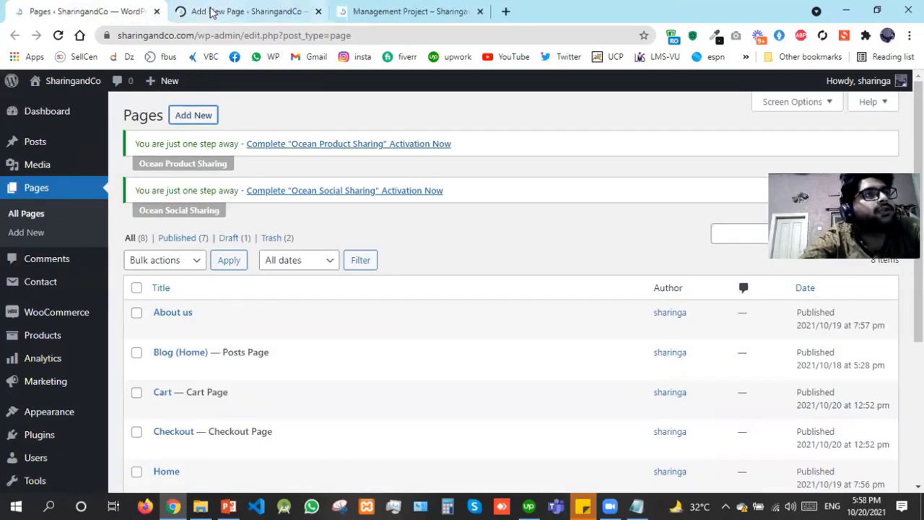
Publish a page titled 'Contact' with Full Width layout and Display Page Title disabled
click(210, 11)
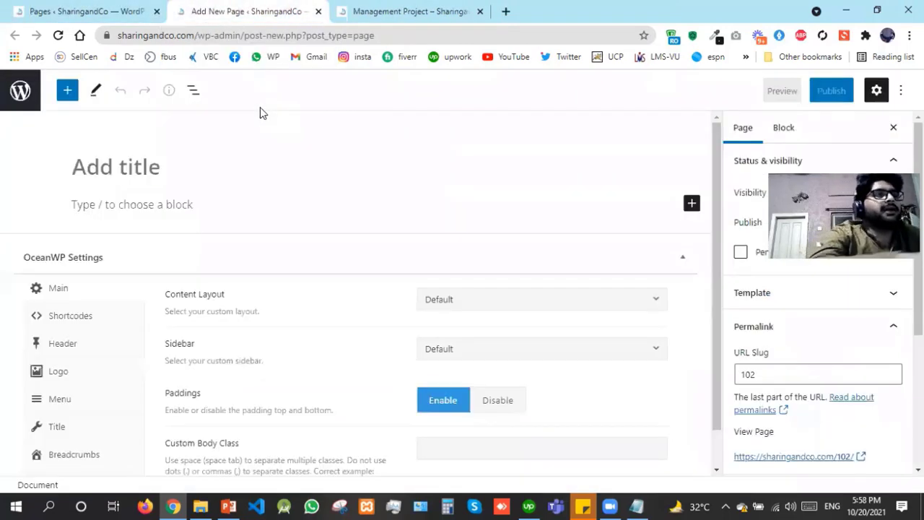
text(Contac)
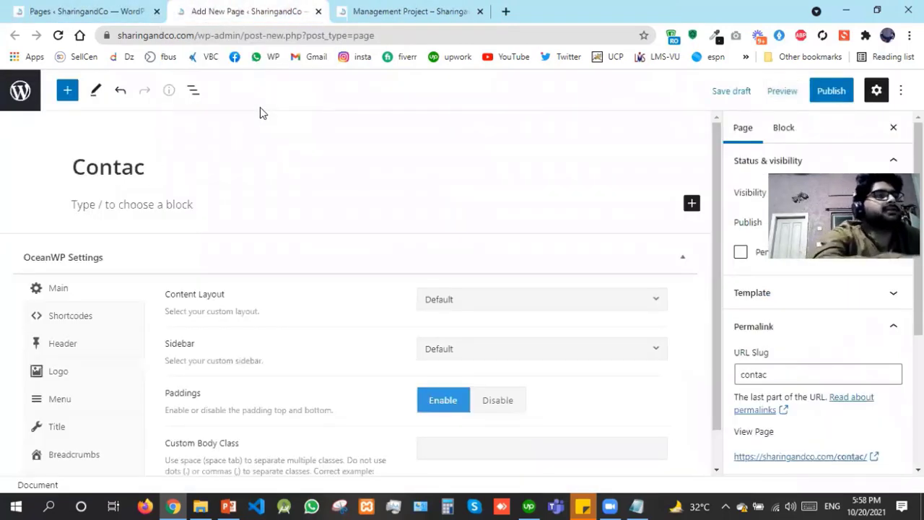
text(t)
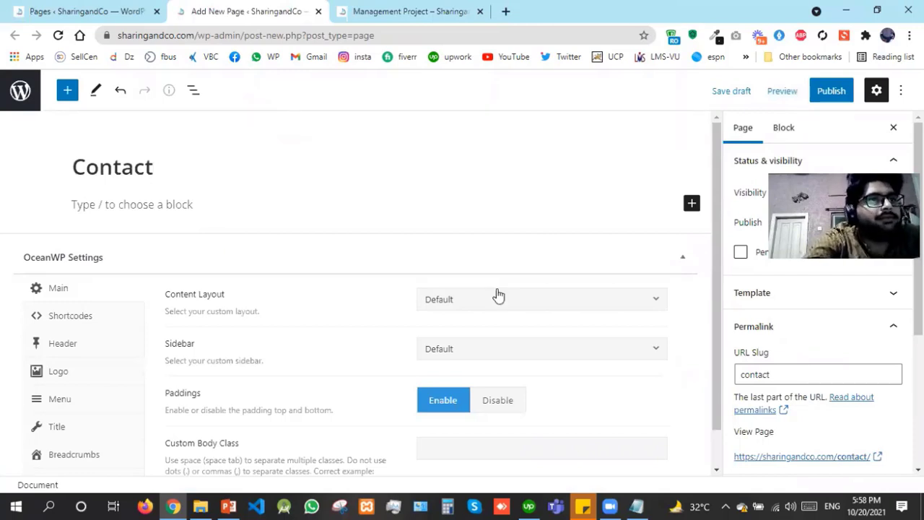
click(498, 296)
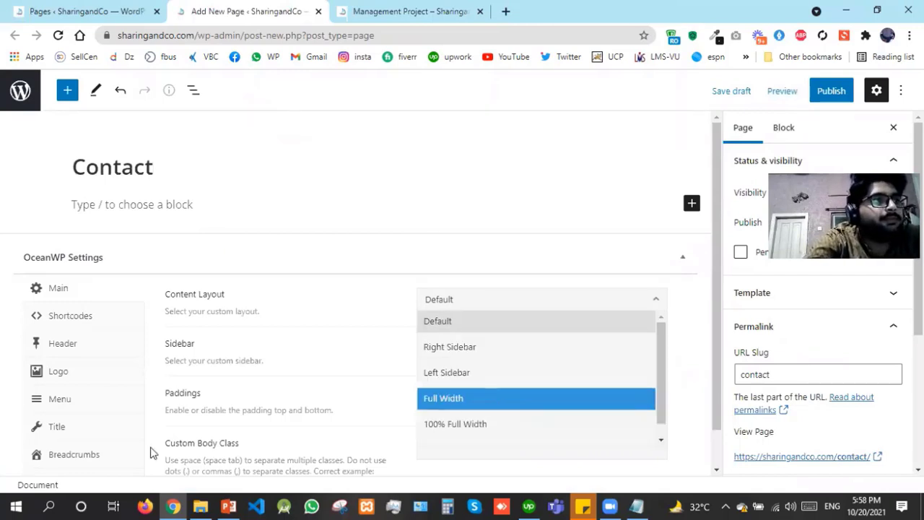
click(52, 429)
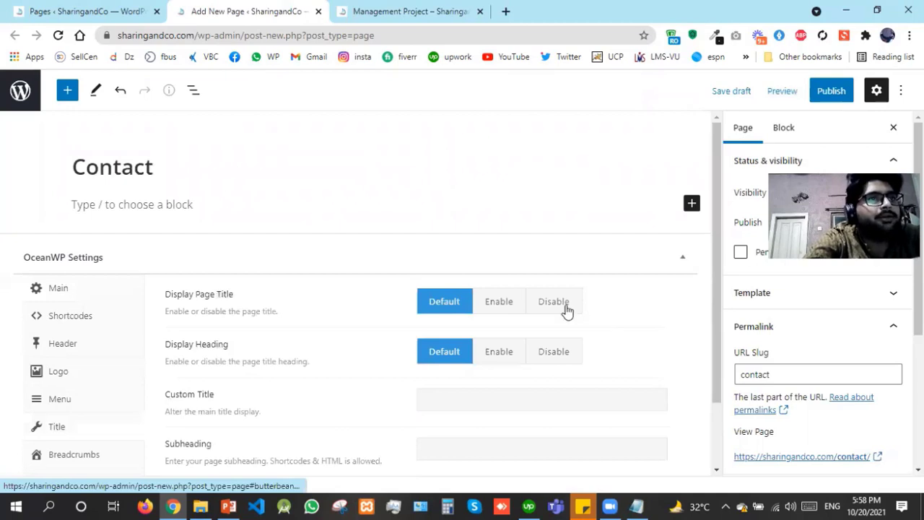
click(567, 309)
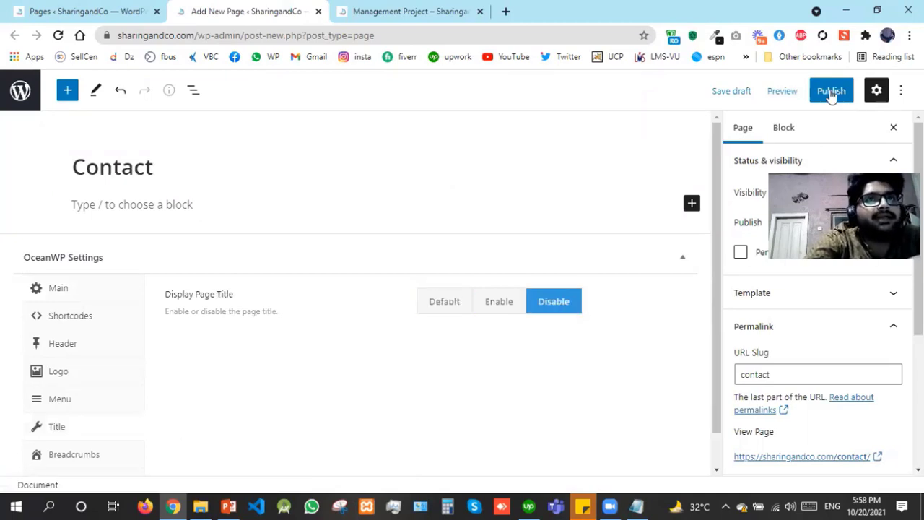
click(831, 93)
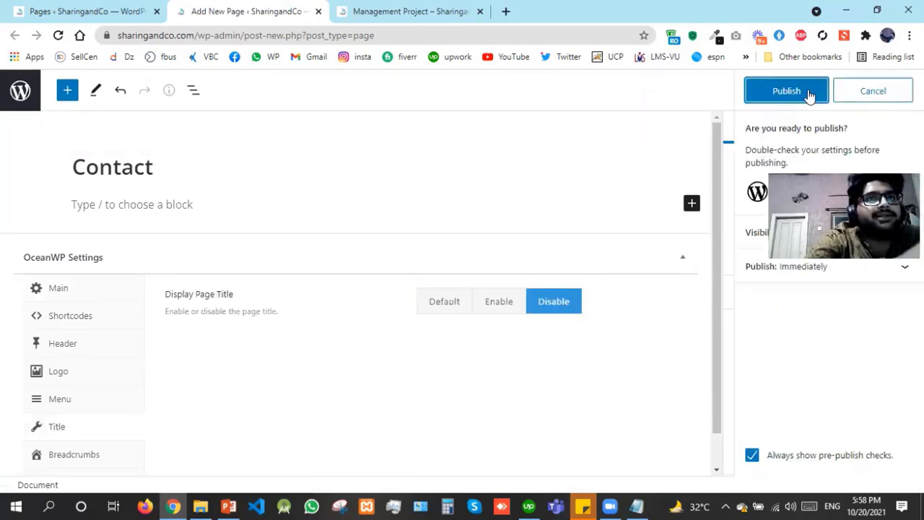
click(809, 95)
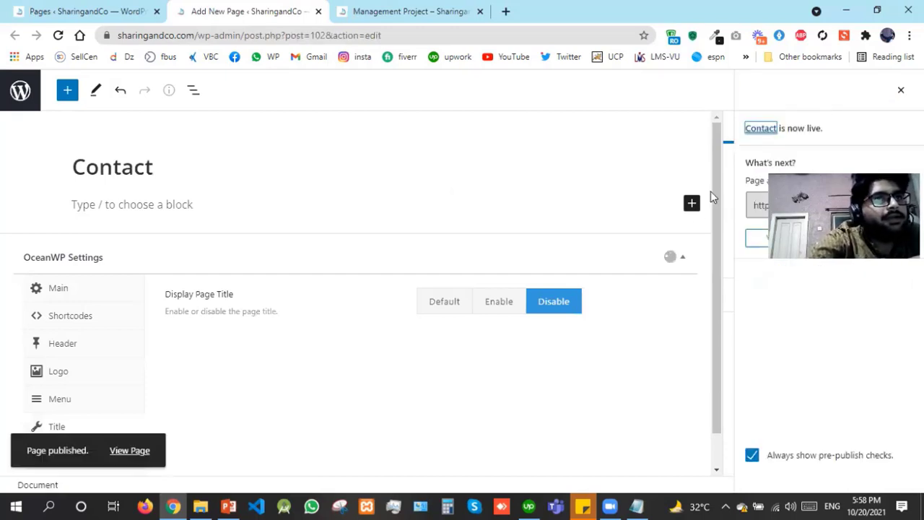
Copy the Contact form 1 shortcode from the Contact Forms list
click(86, 10)
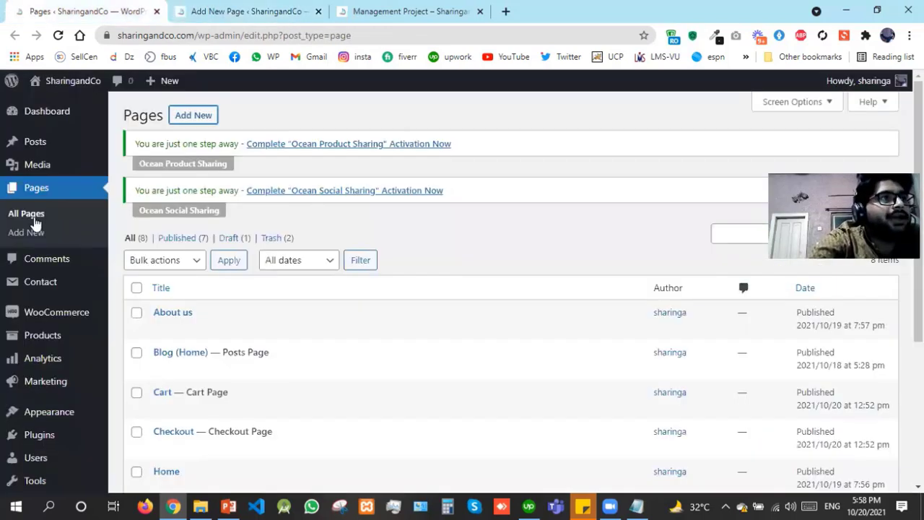
mouse_move(89, 284)
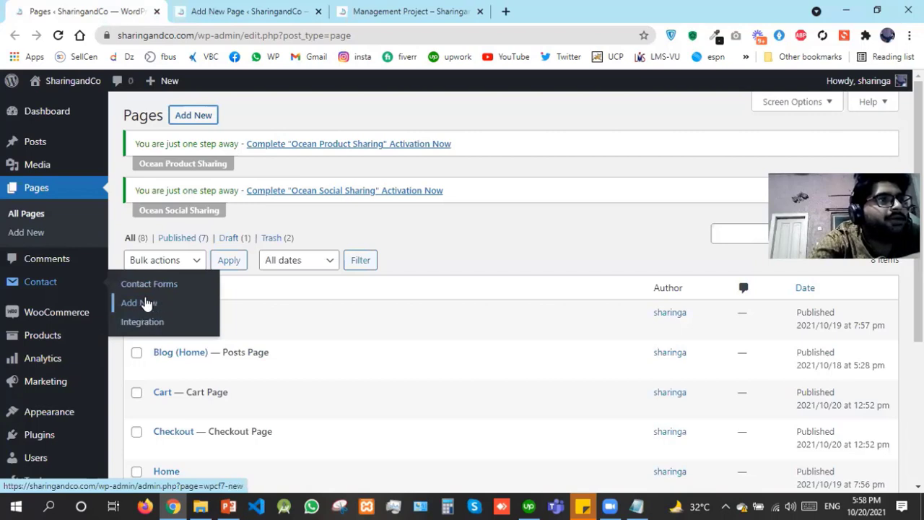
click(148, 289)
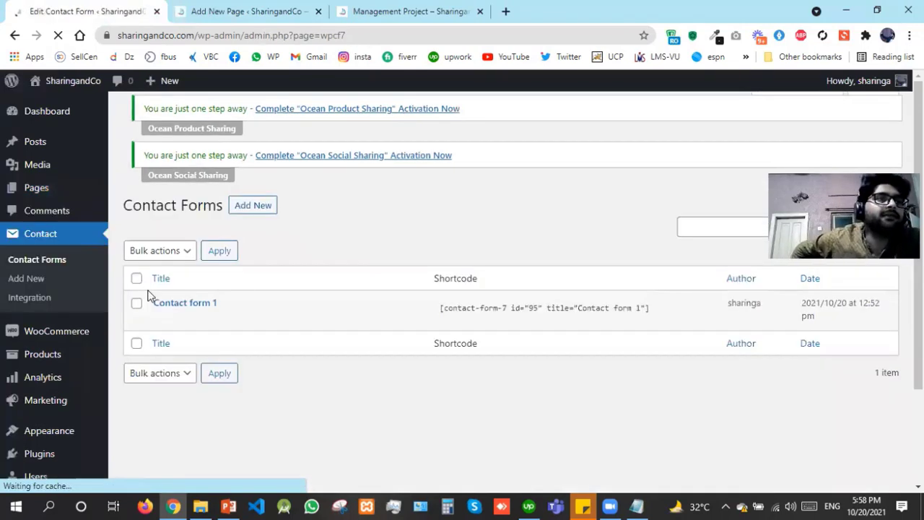
click(440, 317)
key(ctrl+c)
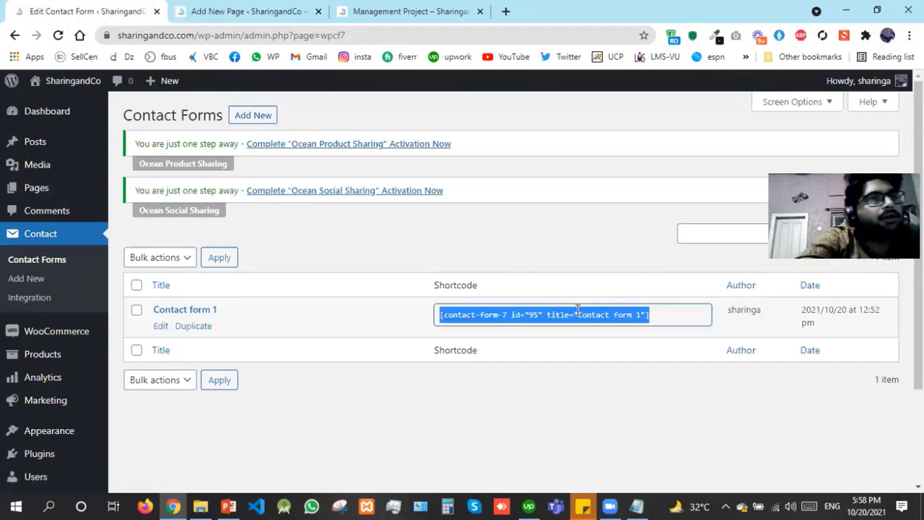
drag(486, 282, 151, 284)
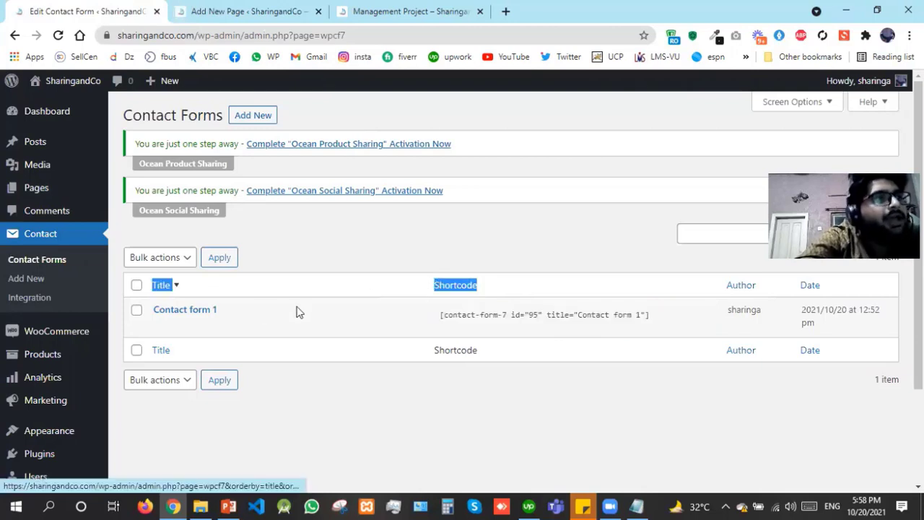
Open Contact form 1's editor in a new tab and return to the Contact page editor
right_click(165, 331)
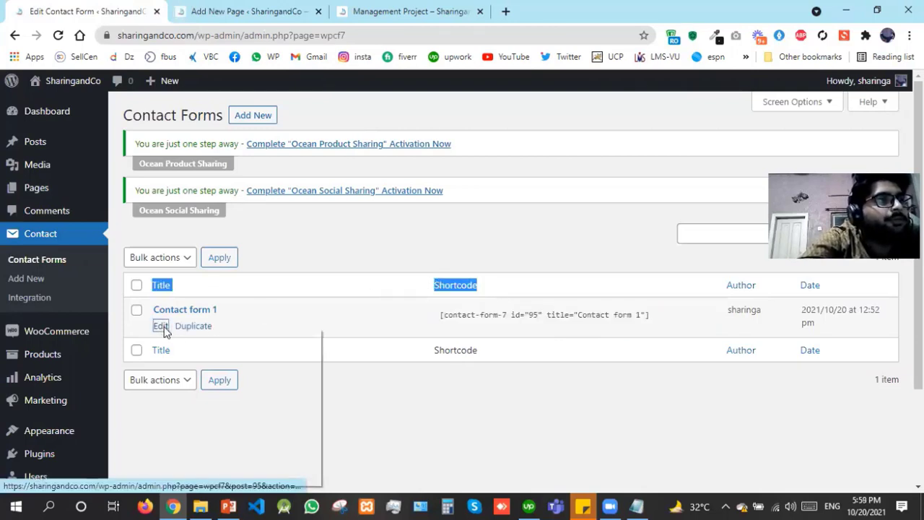
click(176, 337)
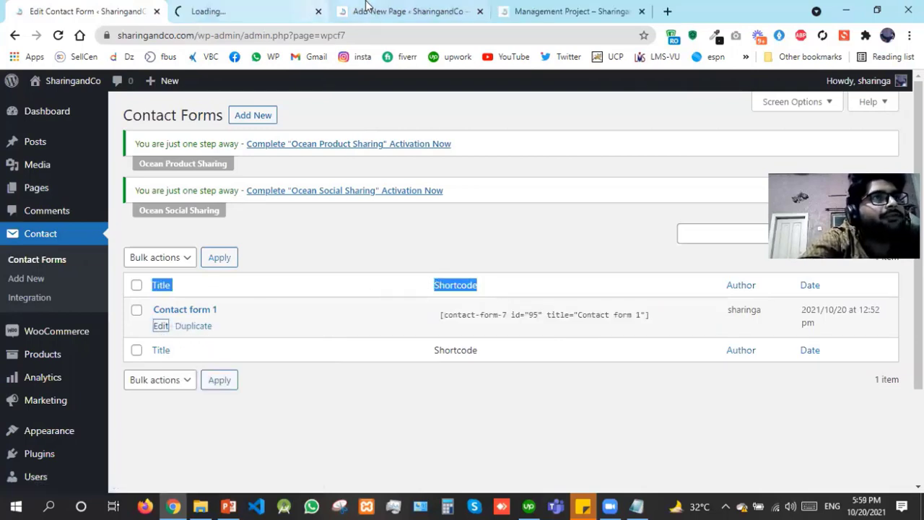
click(363, 11)
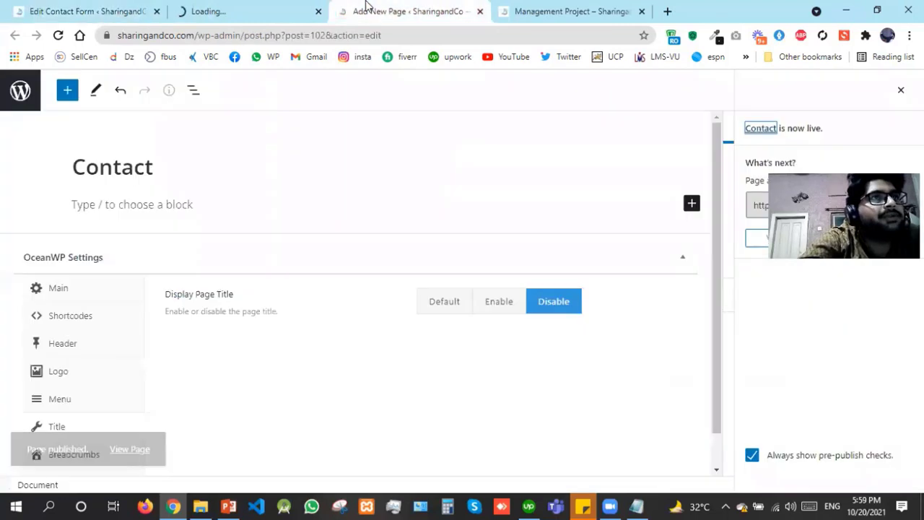
Add a Shortcode block holding [contact-form-7 id="95" title="Contact form 1"]
click(693, 205)
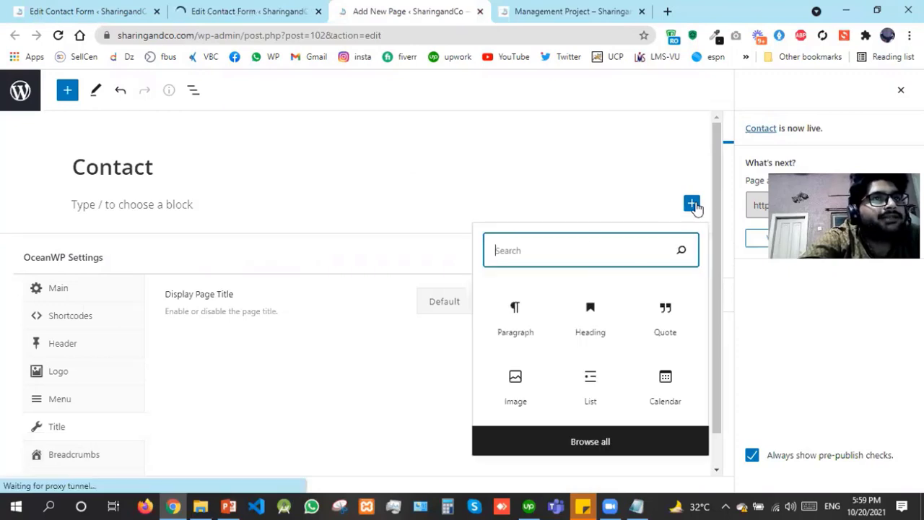
text(sh)
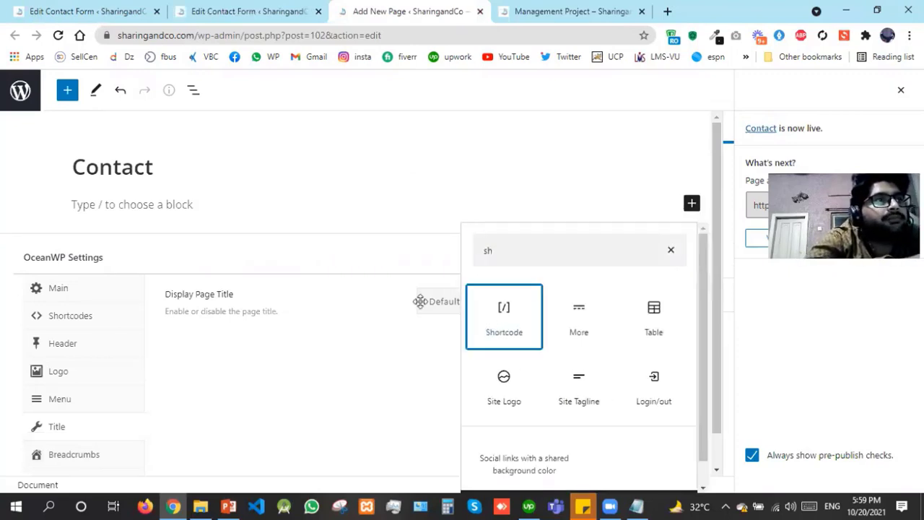
click(494, 325)
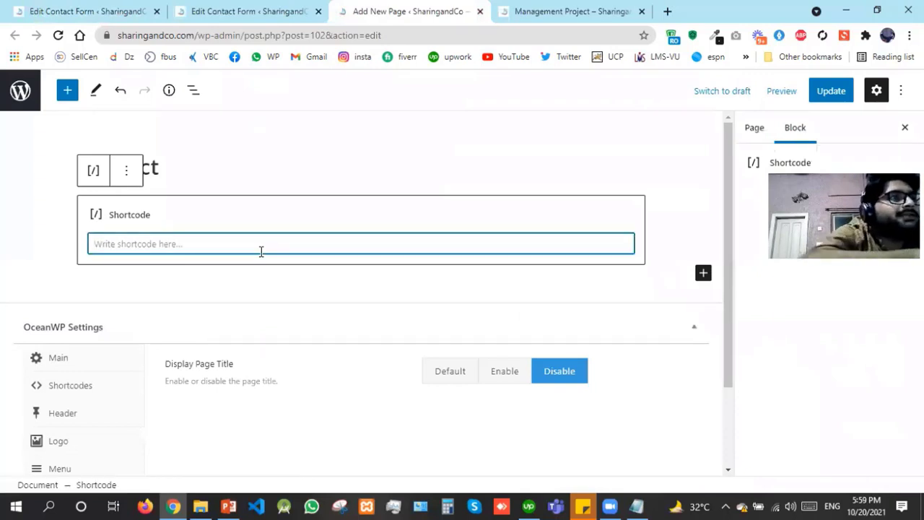
key(ctrl+v)
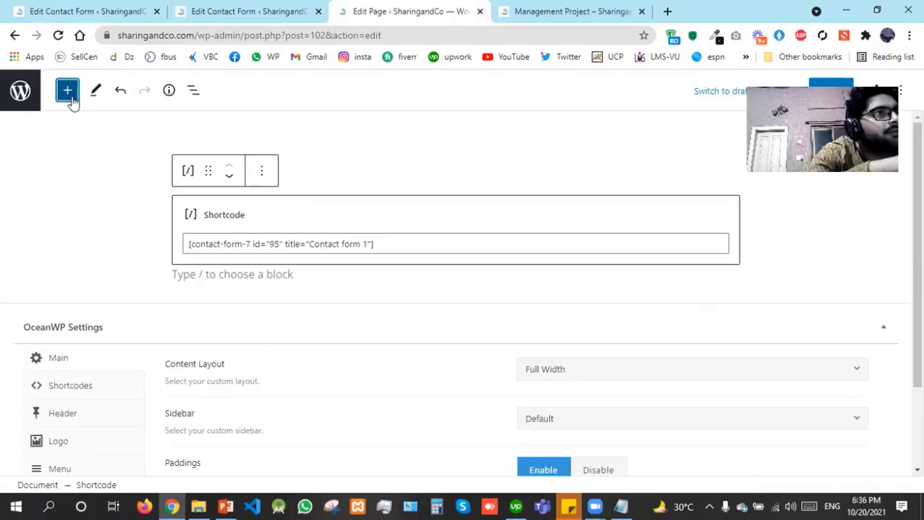
click(68, 90)
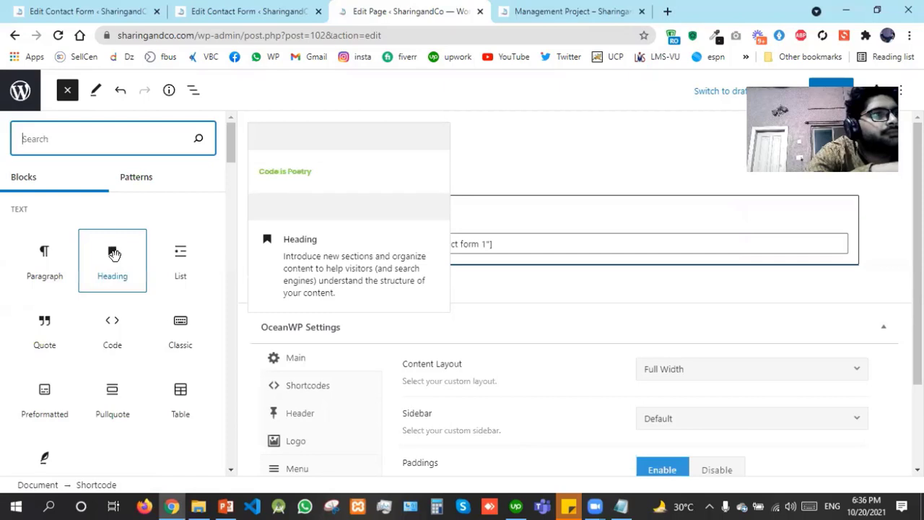
Add an H2 heading 'Contact us here!' above the shortcode block and update the page
click(114, 255)
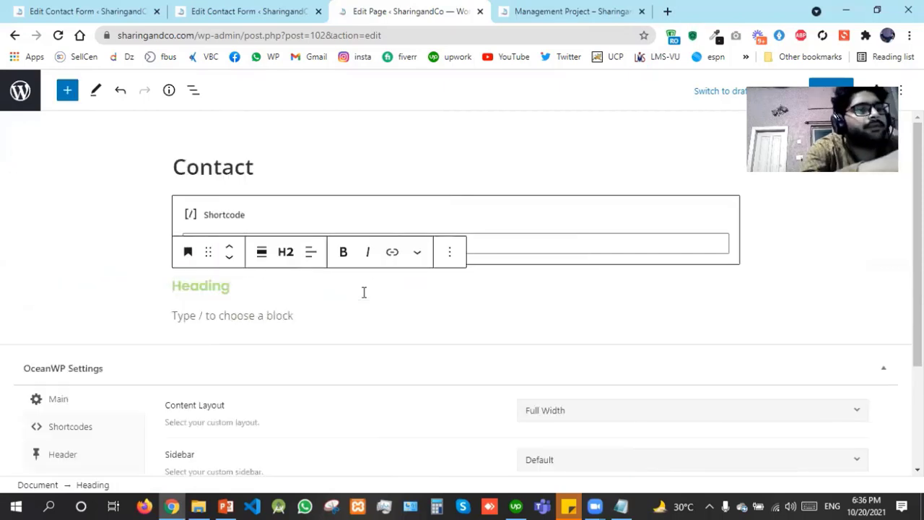
text(Con)
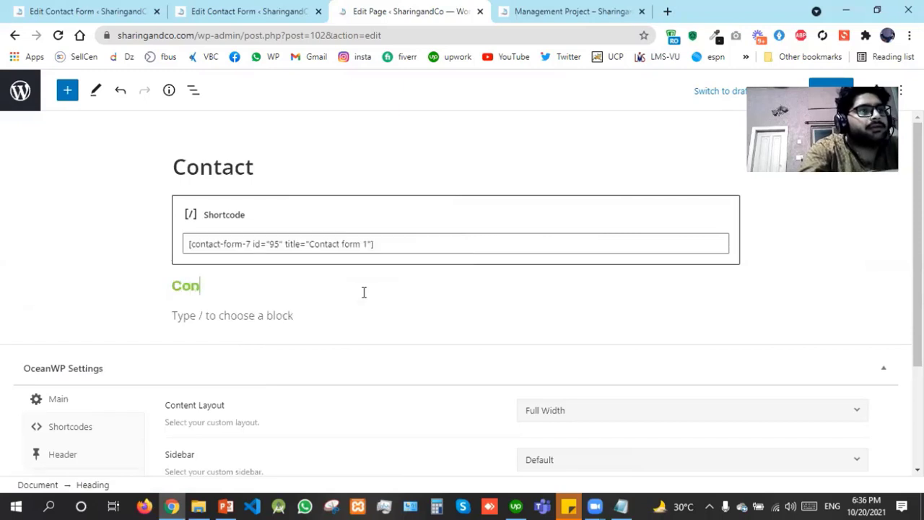
text(tact us )
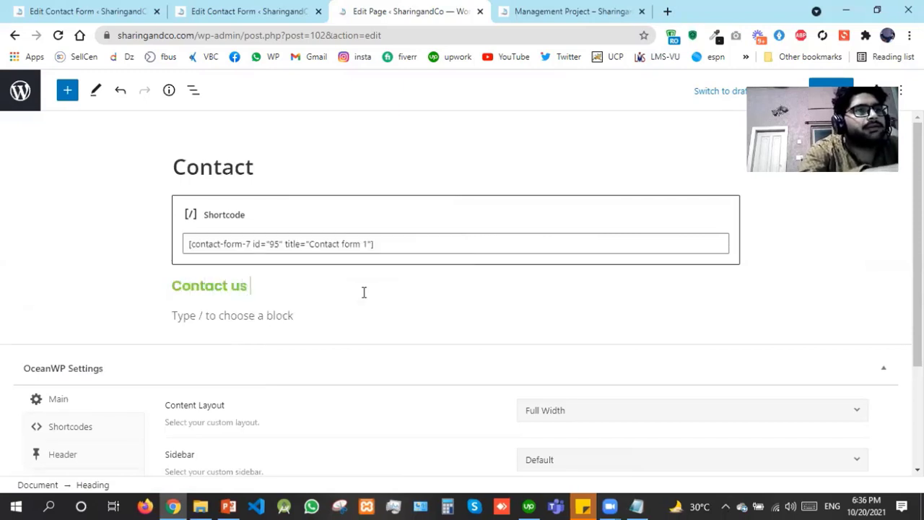
text(here!)
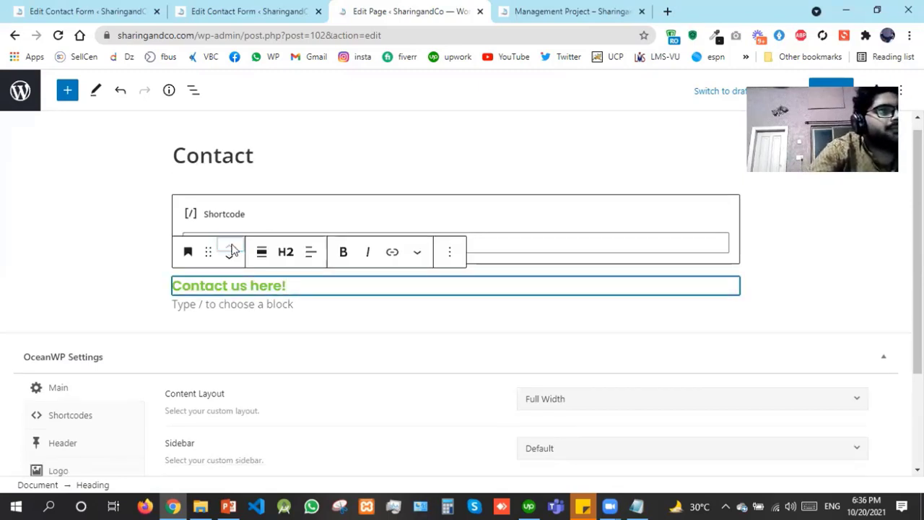
click(231, 247)
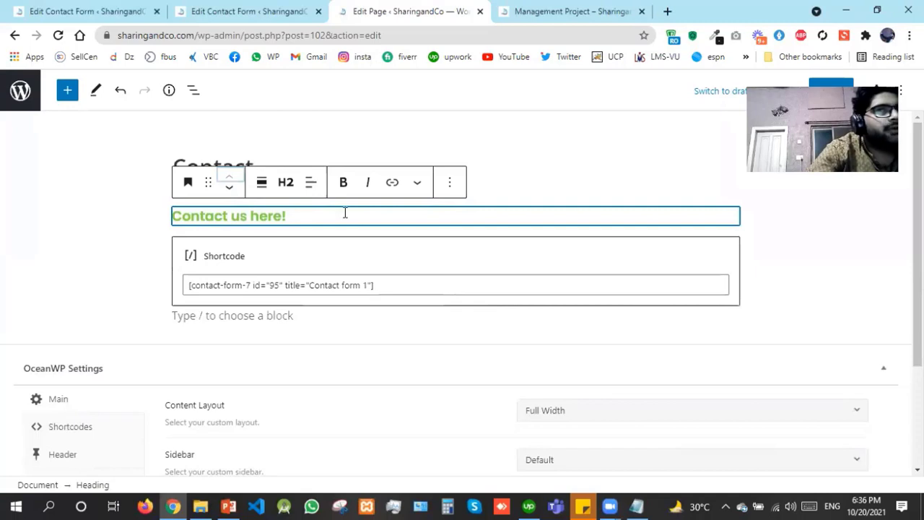
click(830, 84)
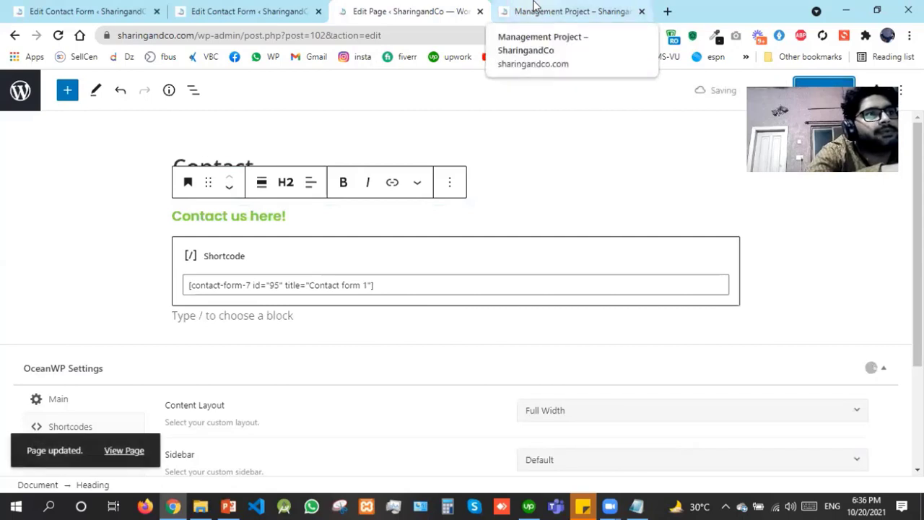
View the live Contact page in a new tab to check heading and form, then return to editing
right_click(120, 449)
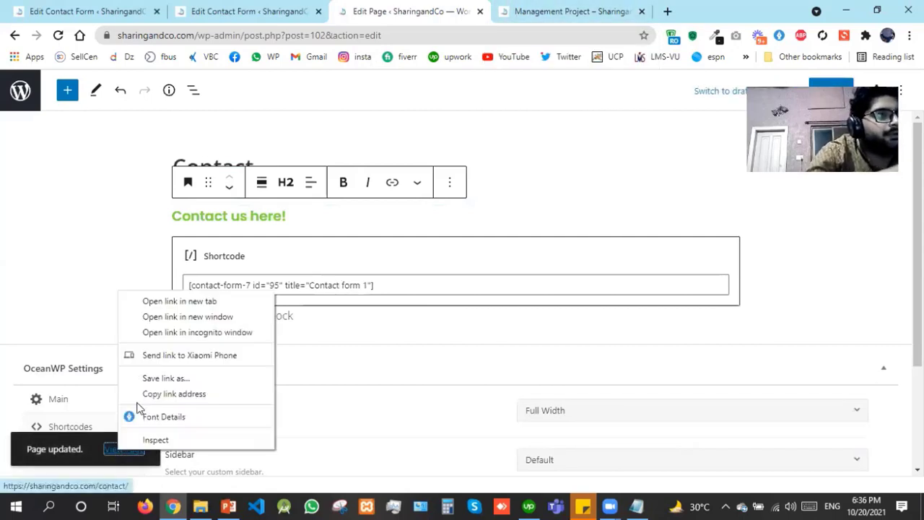
click(194, 302)
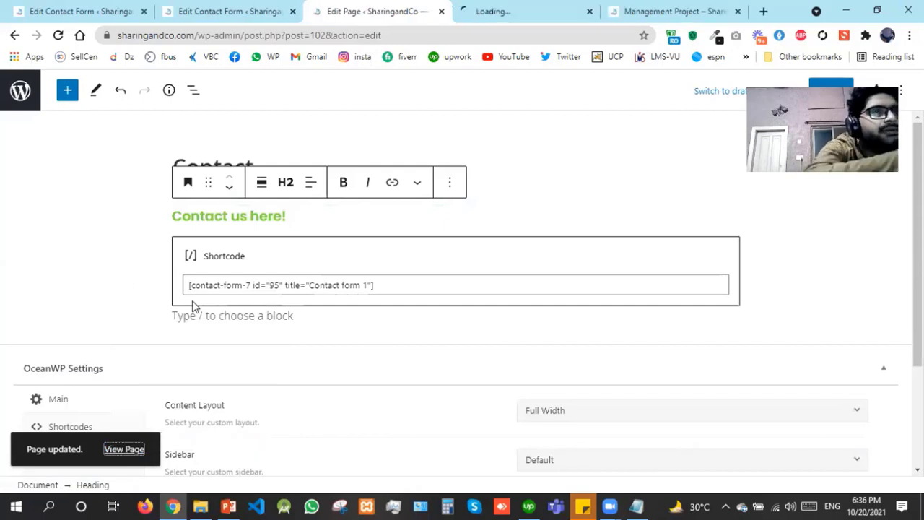
click(508, 9)
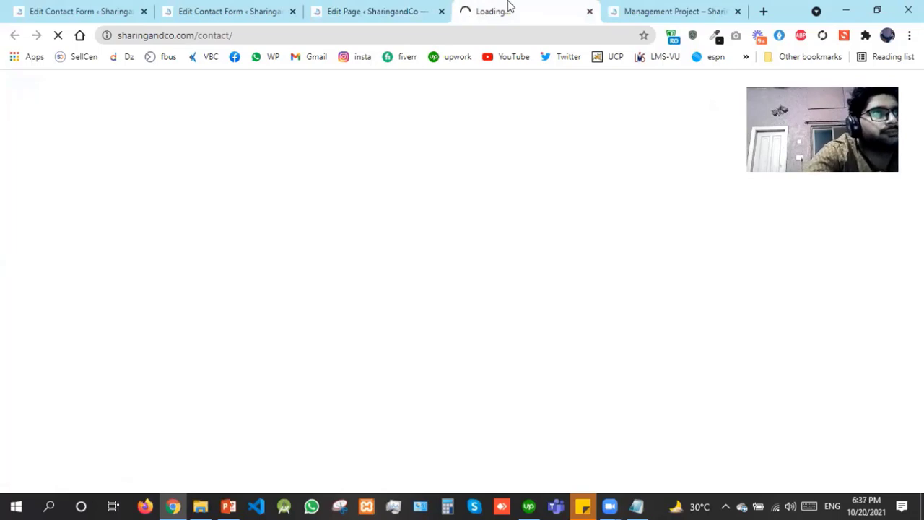
click(423, 8)
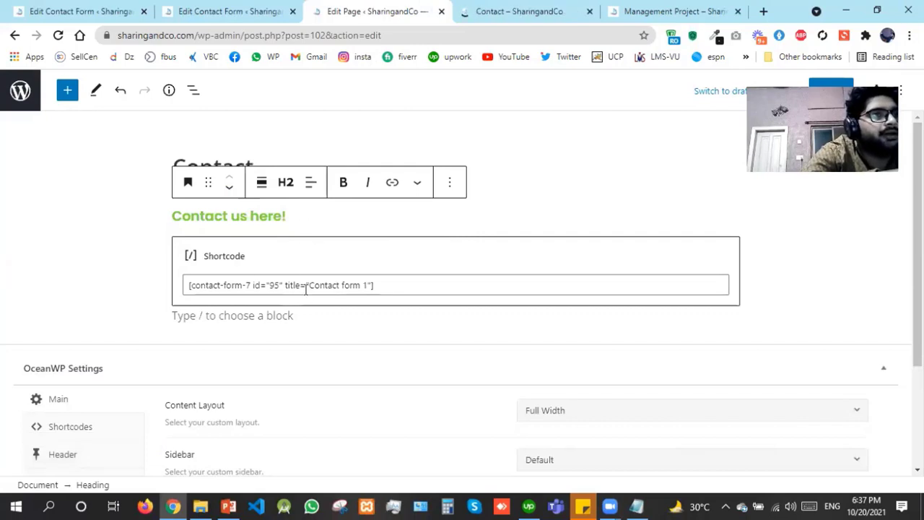
click(553, 6)
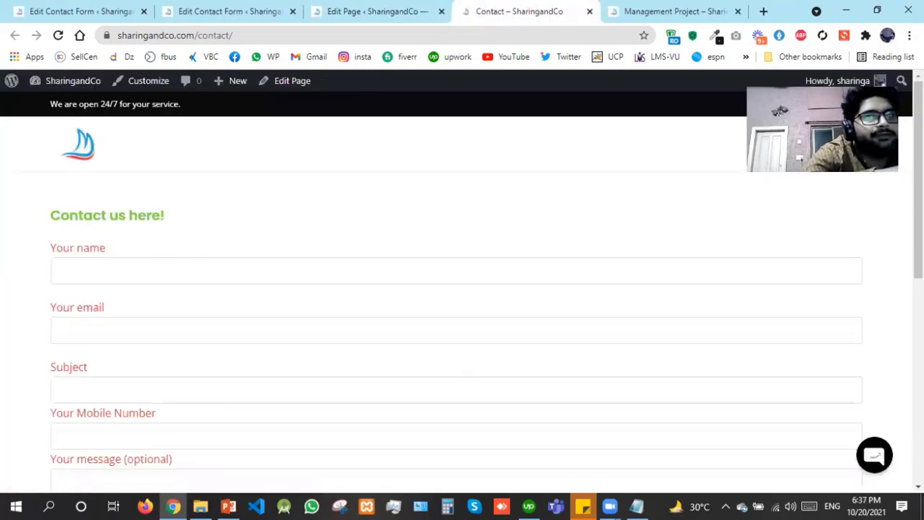
mouse_move(918, 179)
mouse_down()
mouse_move(918, 317)
mouse_move(919, 193)
mouse_up()
click(331, 5)
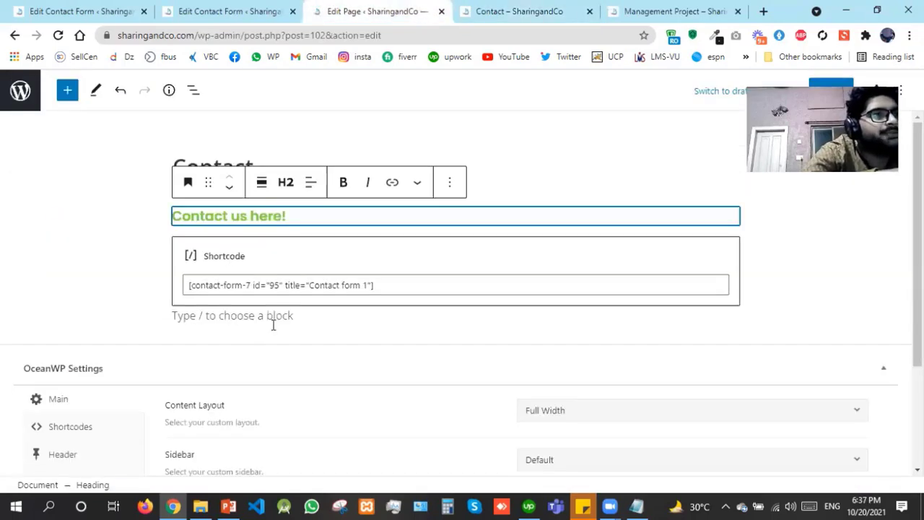
Search the block inserter below the shortcode for 'map', then for 'socia'
click(248, 322)
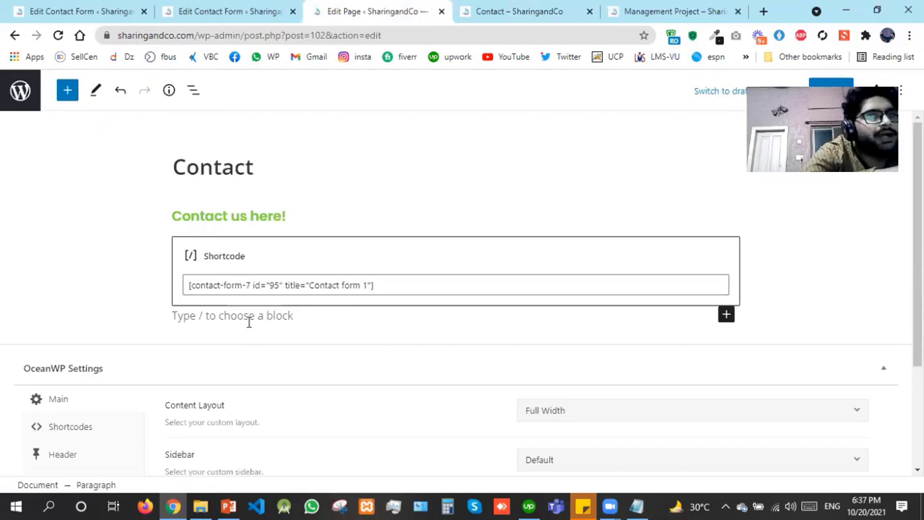
click(725, 316)
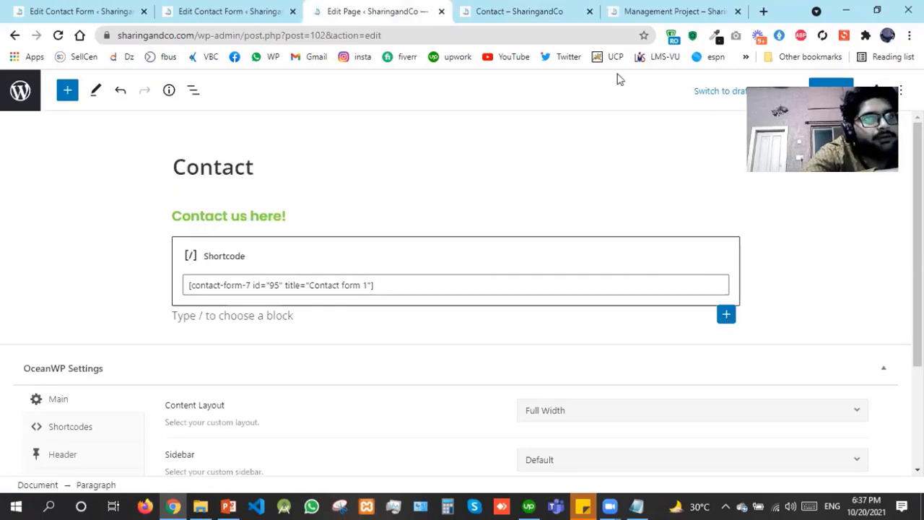
text(m)
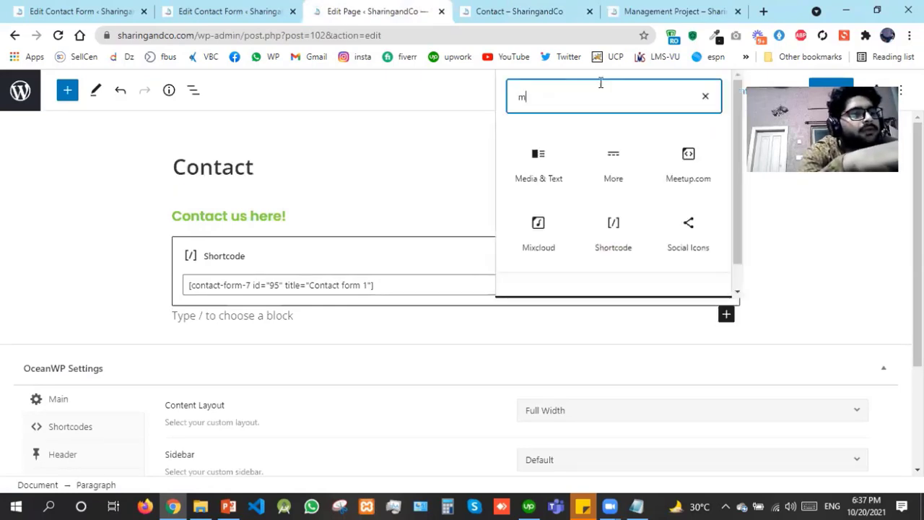
text(ap)
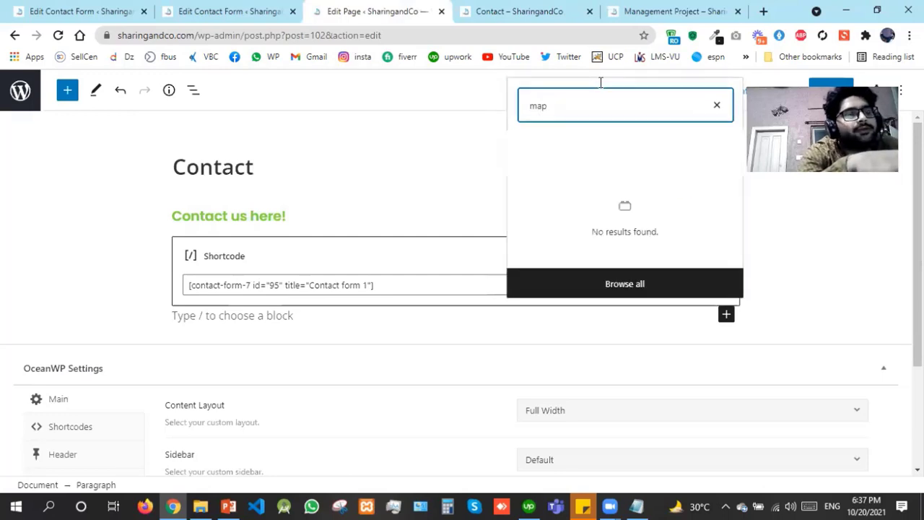
key(BackSpace)
key(BackSpace)
key(BackSpace)
text(s)
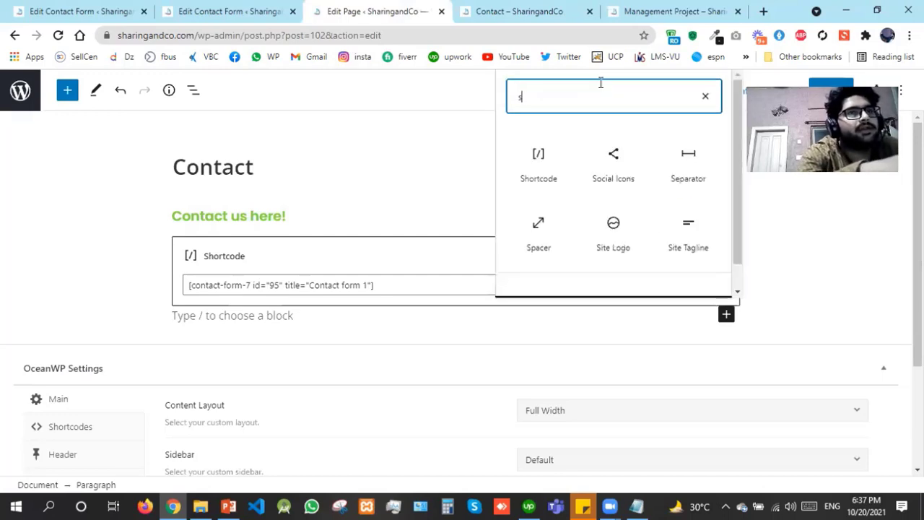
text(ocia)
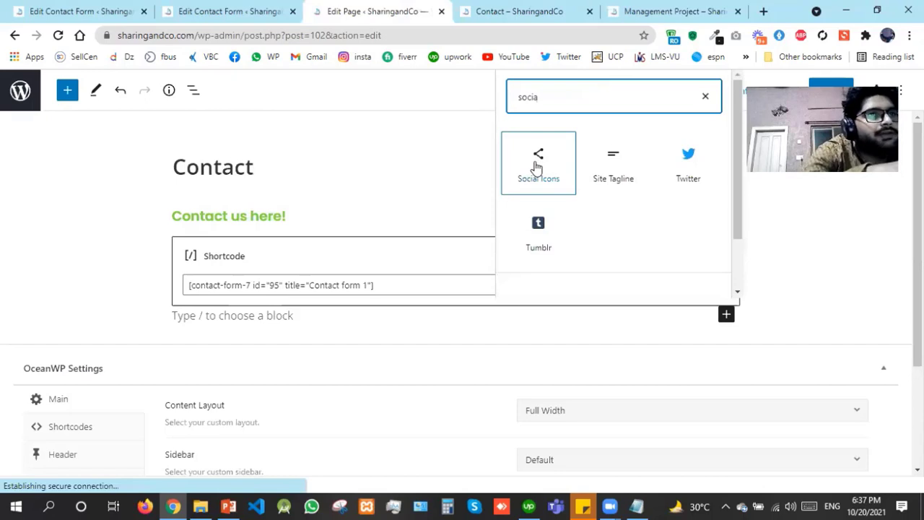
Insert a Social Icons block with Facebook, Instagram and Skype icons below the shortcode
click(538, 163)
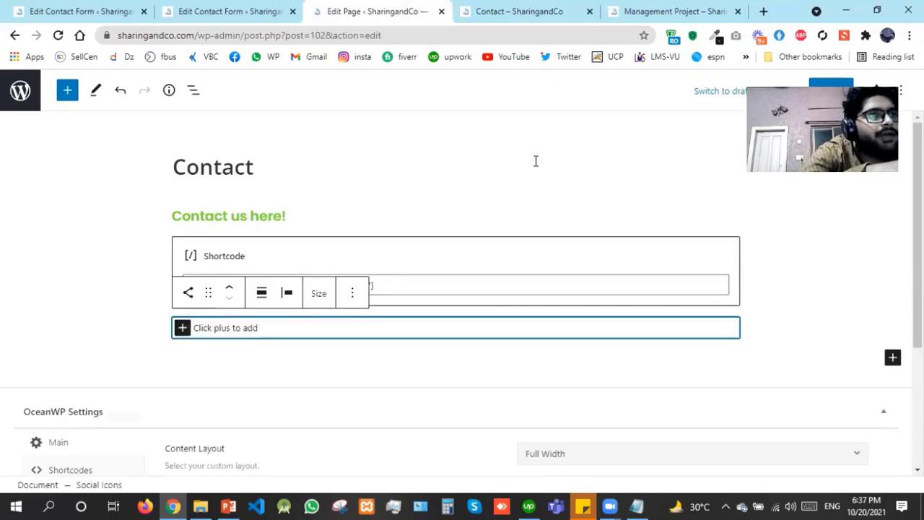
click(183, 327)
click(184, 329)
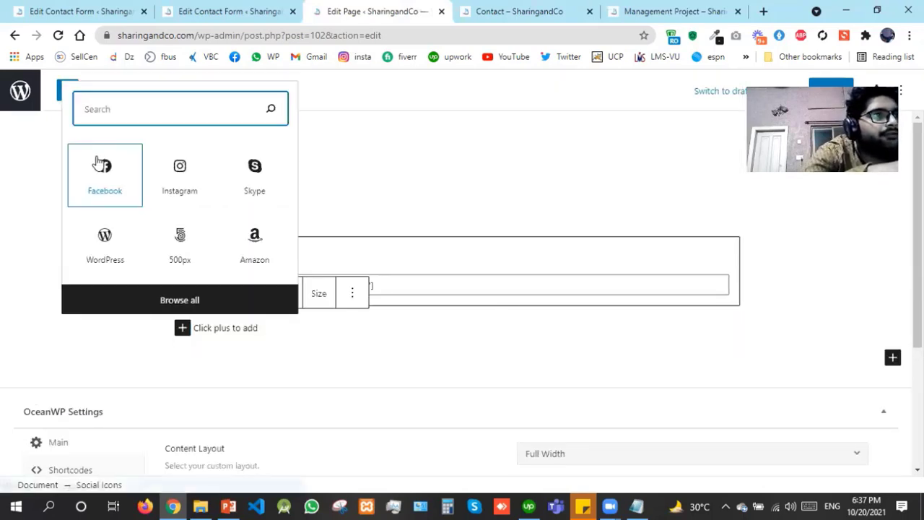
click(203, 330)
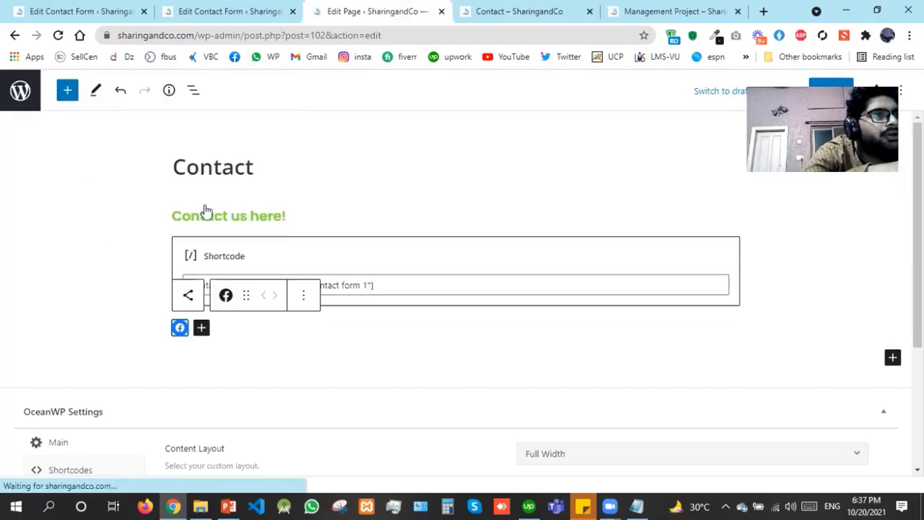
click(203, 178)
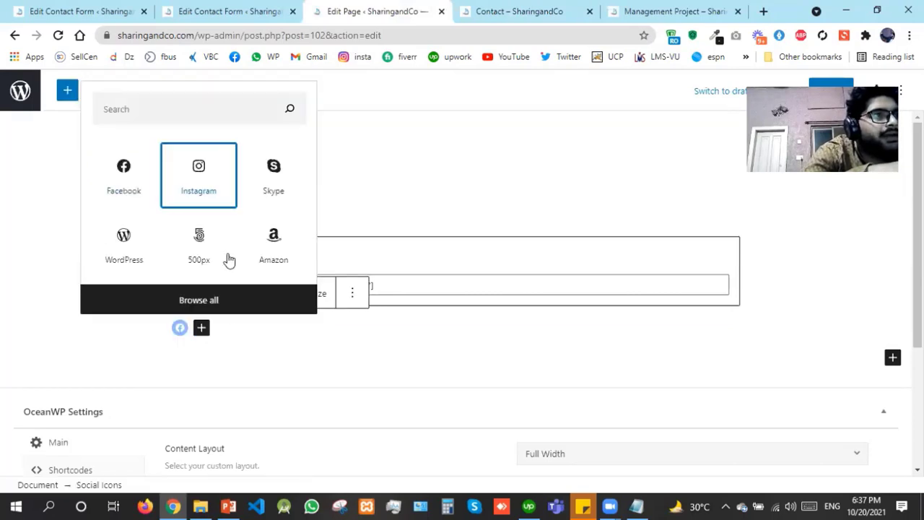
click(223, 328)
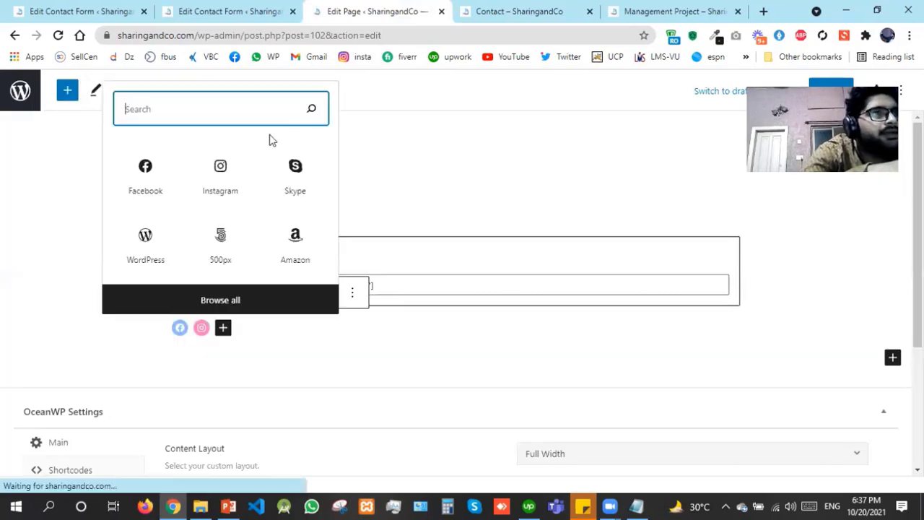
click(292, 168)
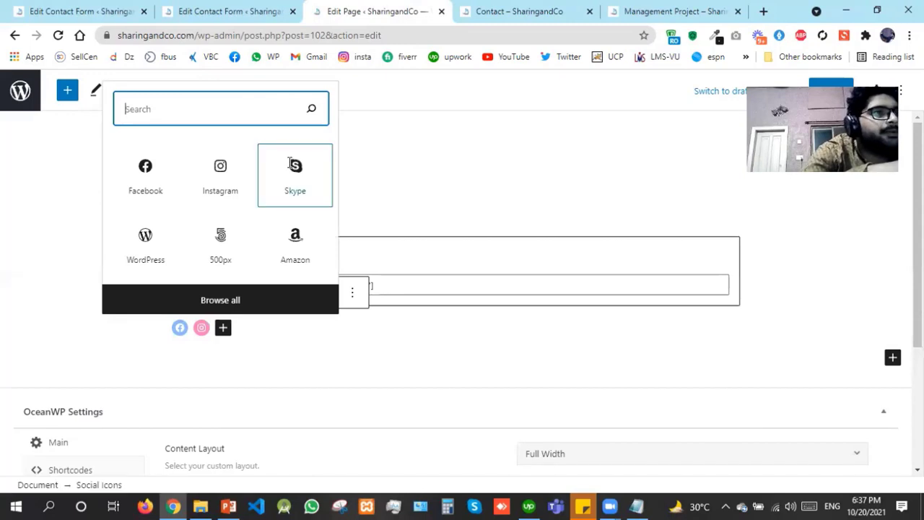
Give the icons placeholder links: Facebook '#', Instagram '@', Skype '#'
click(181, 328)
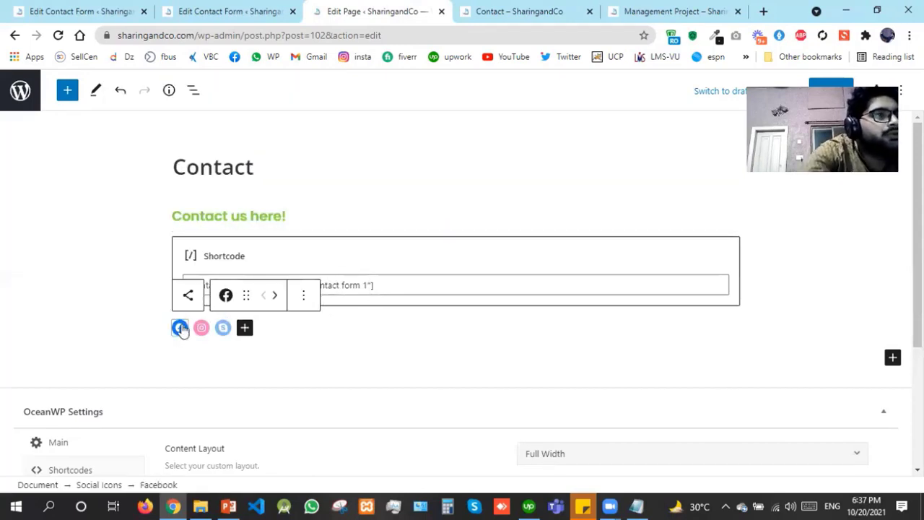
click(180, 328)
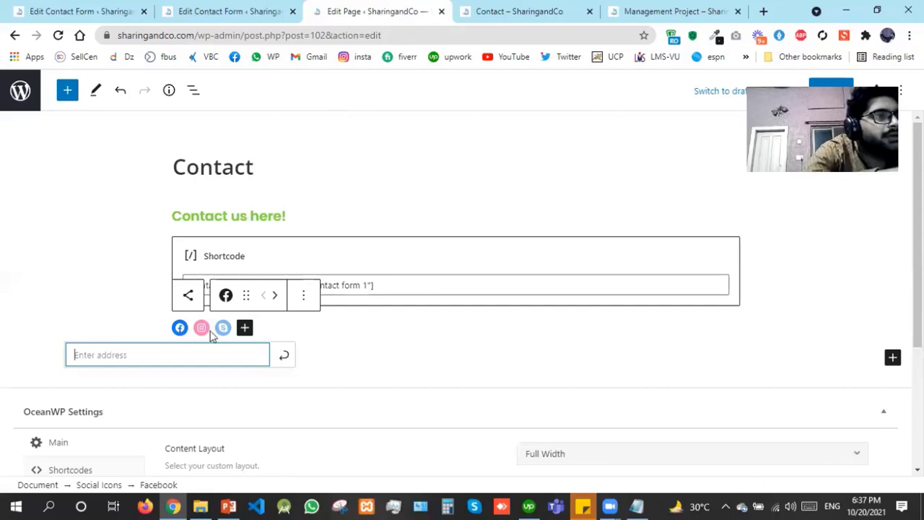
text(#)
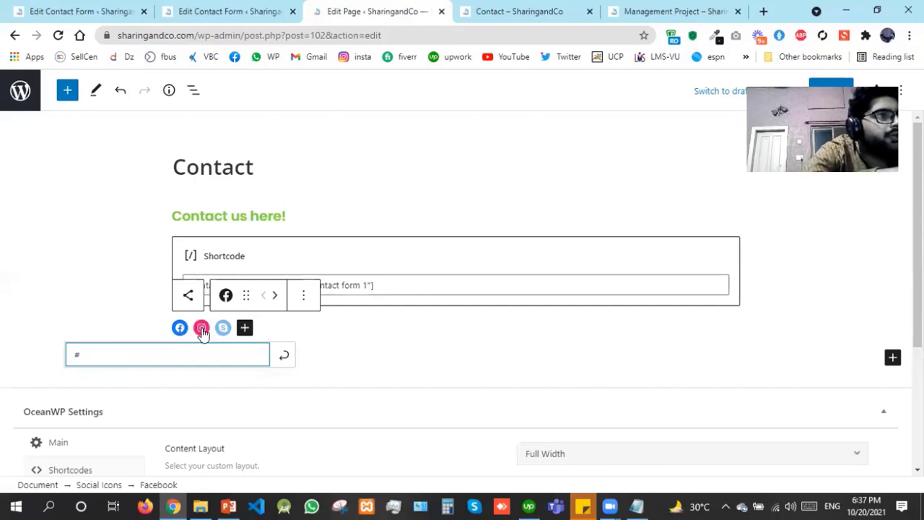
click(372, 334)
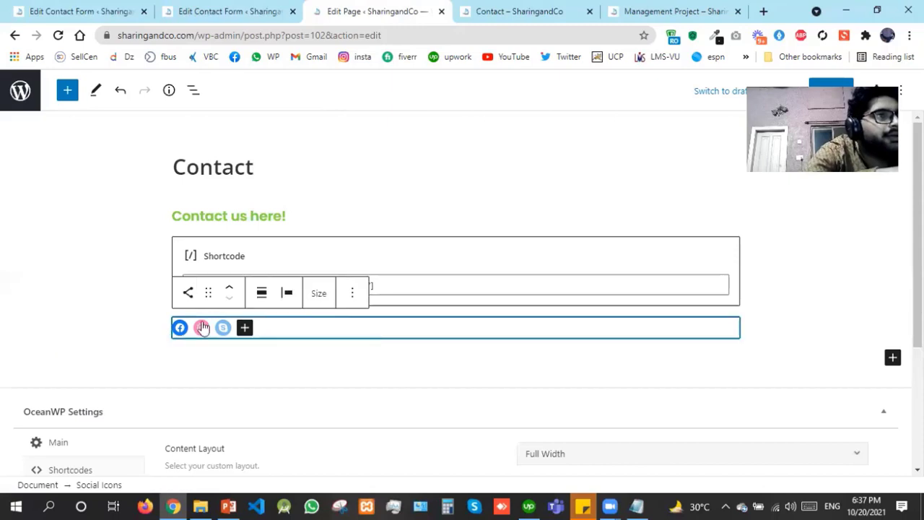
mouse_move(205, 329)
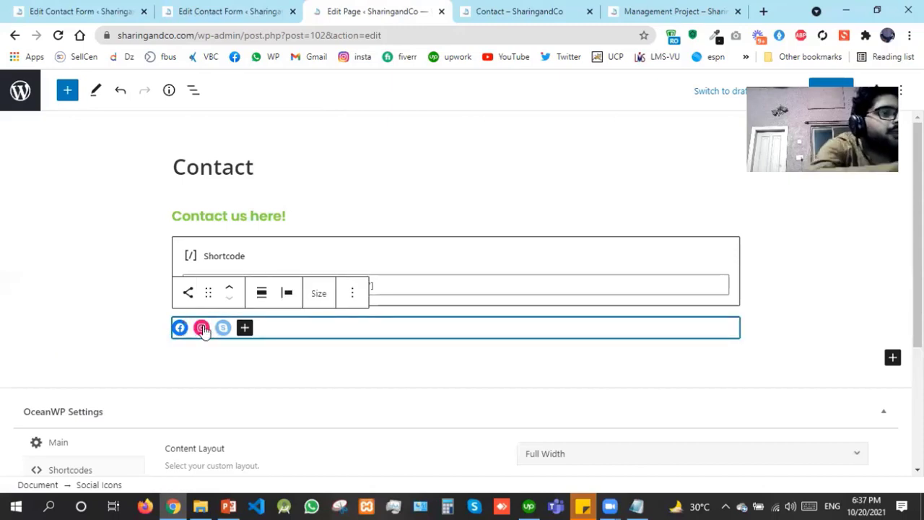
click(204, 329)
text(@)
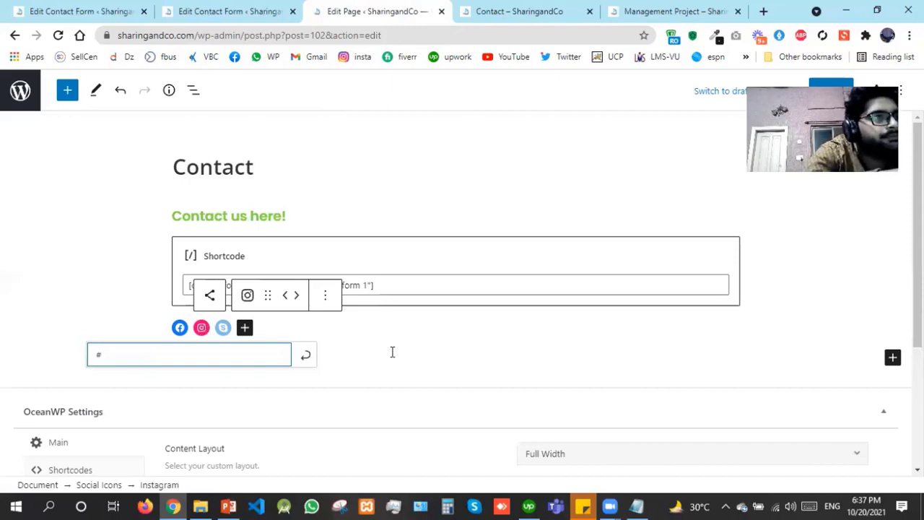
click(227, 340)
click(223, 328)
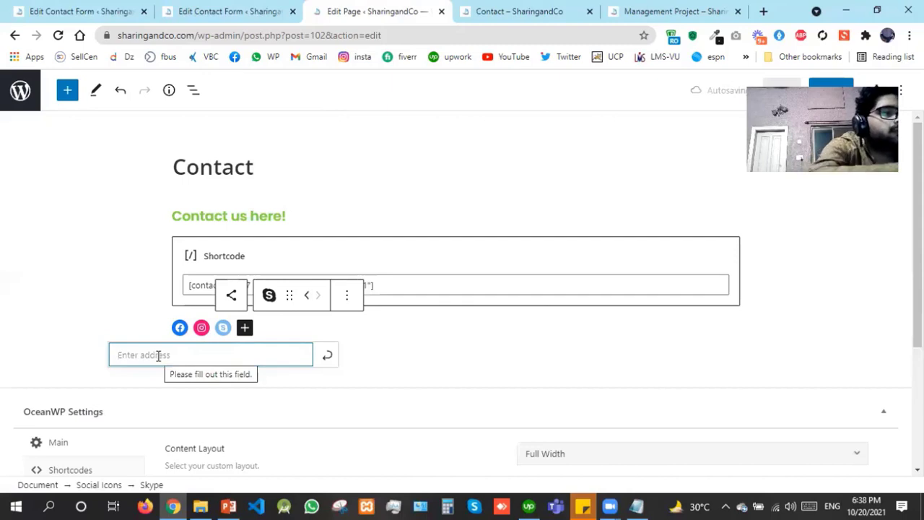
text(#)
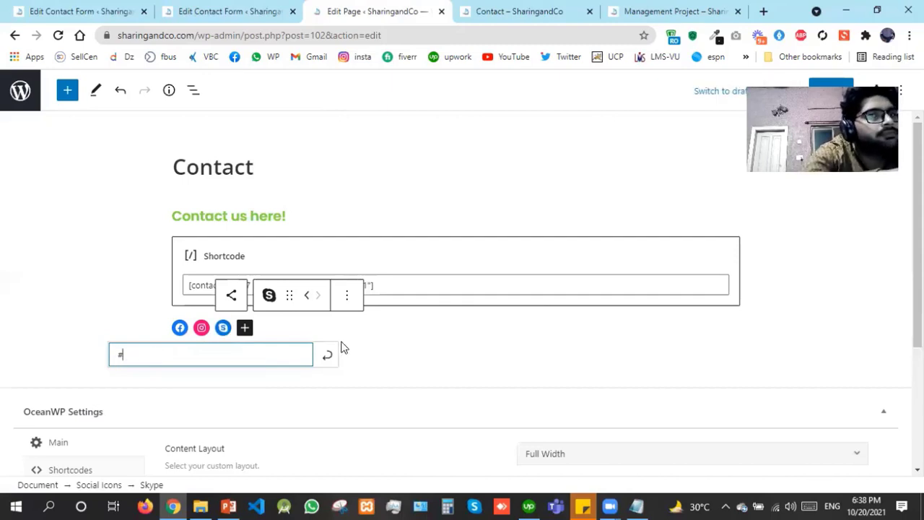
click(301, 330)
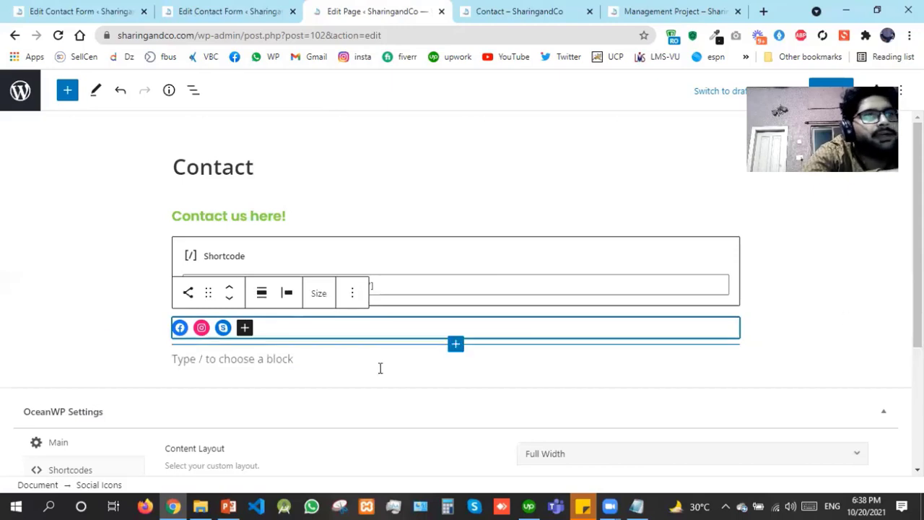
Add an H2 heading 'Connect with us on social media', correcting the 'socia' typo
click(67, 91)
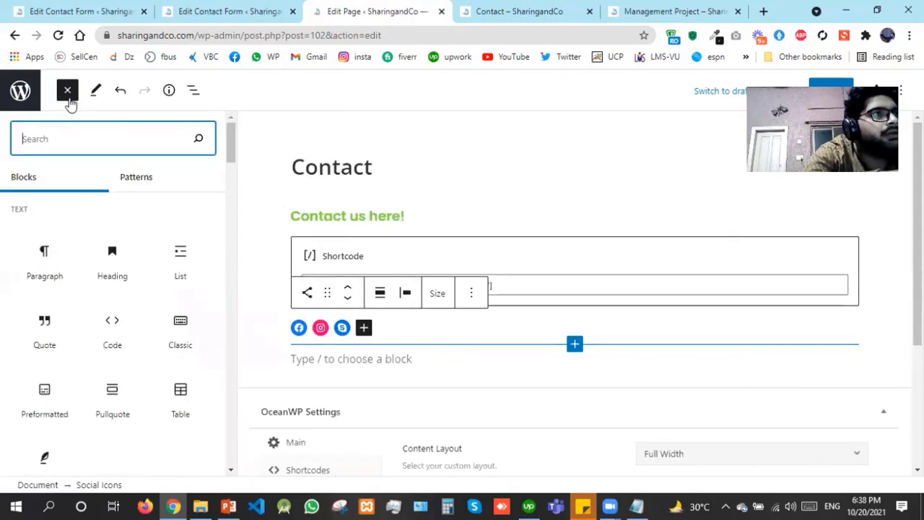
click(121, 258)
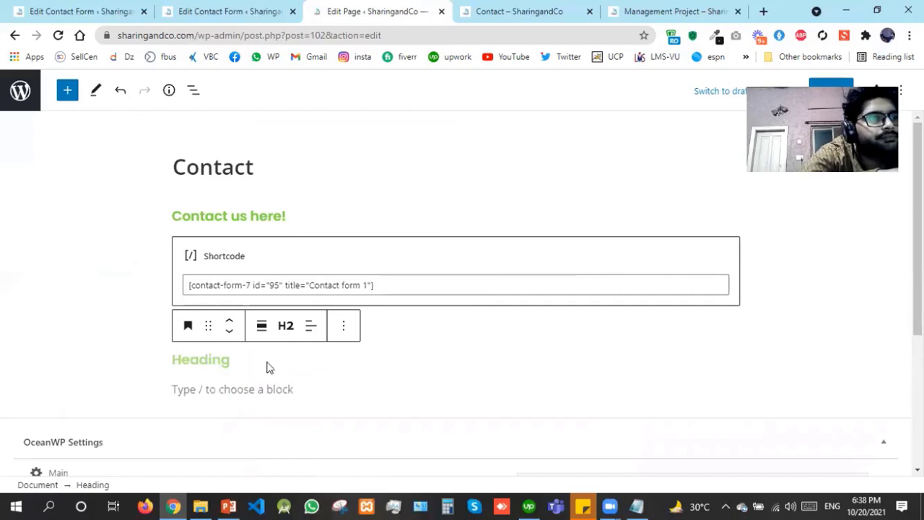
click(236, 359)
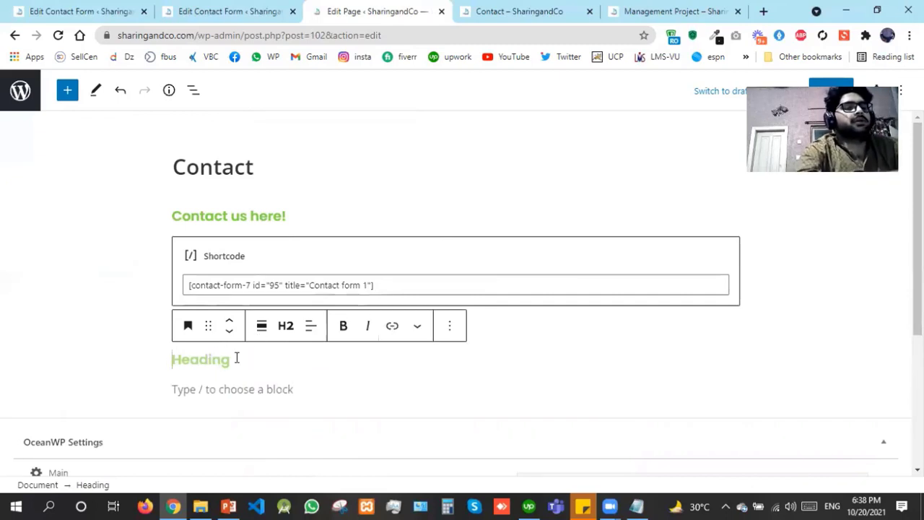
text(Connect with)
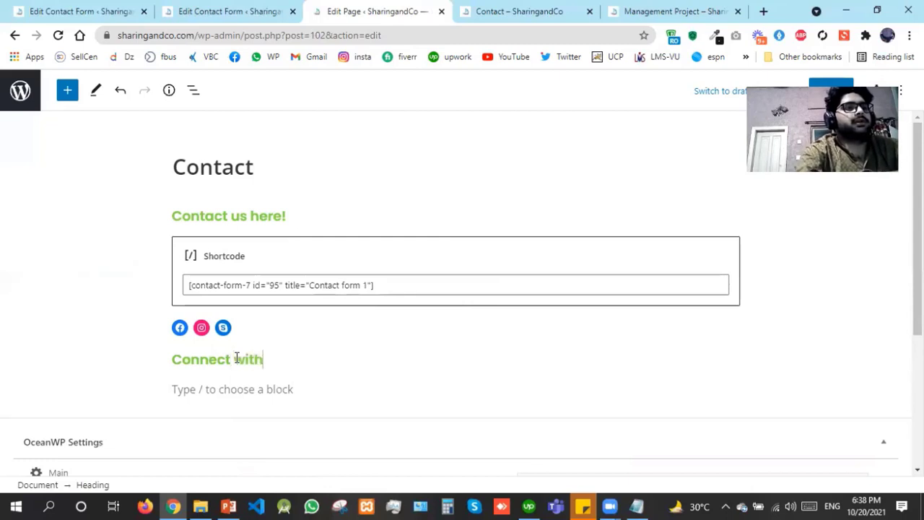
text( us on socia)
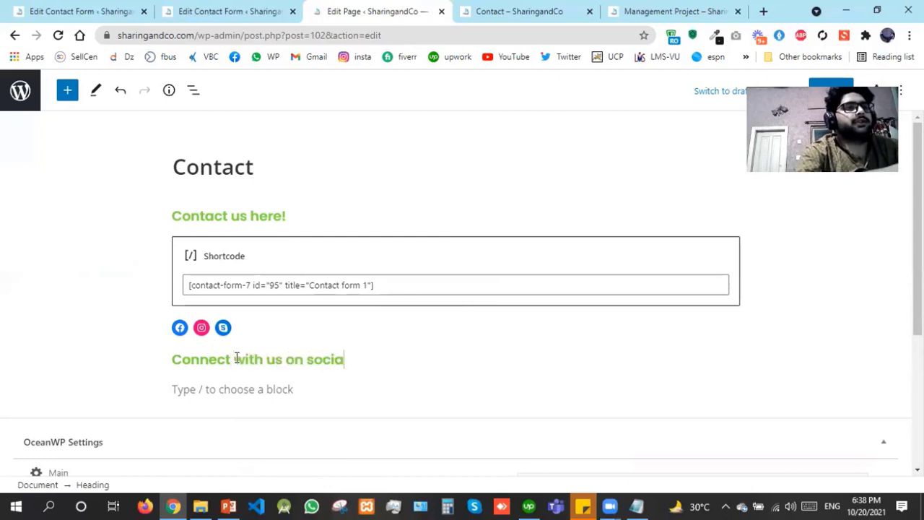
text( media)
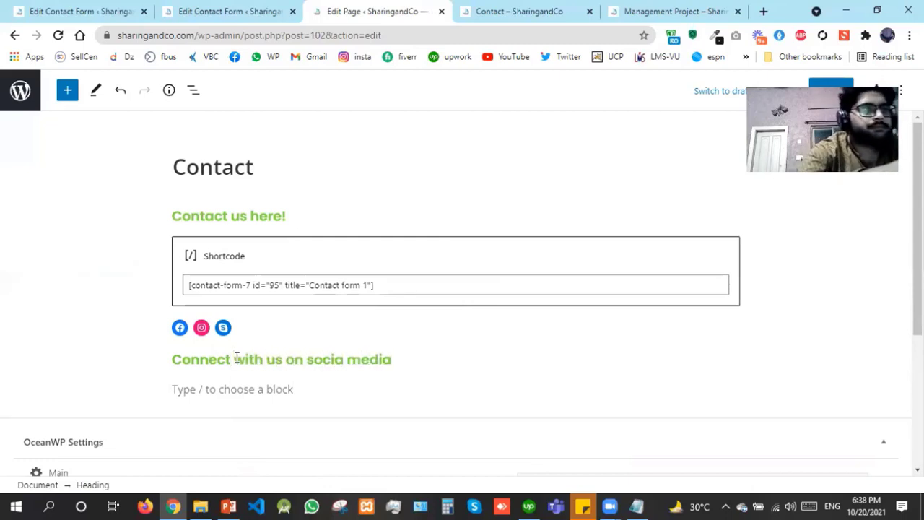
click(343, 359)
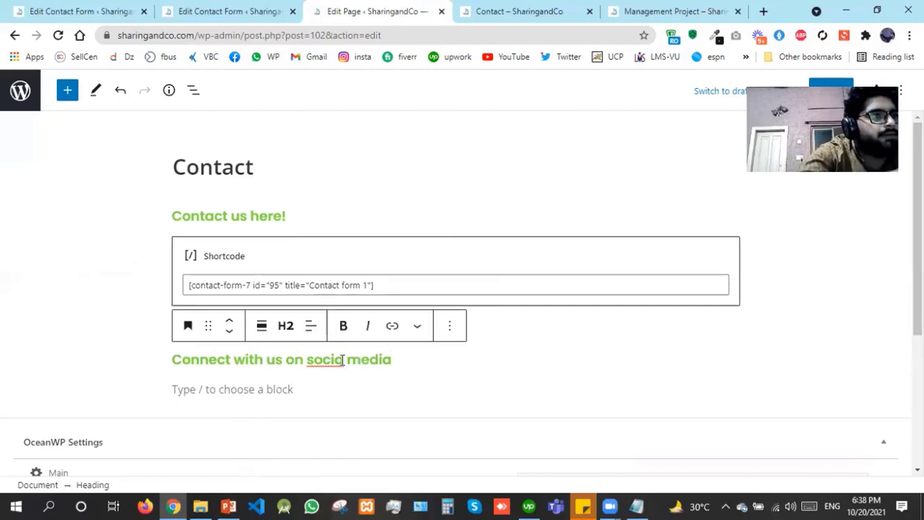
text(l)
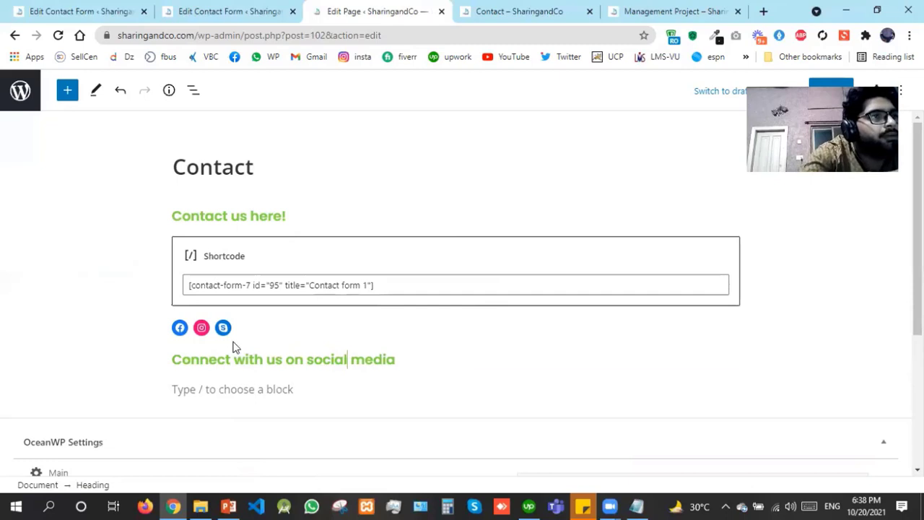
Move the heading above the social icons and save the page with Ctrl+S
key(Down)
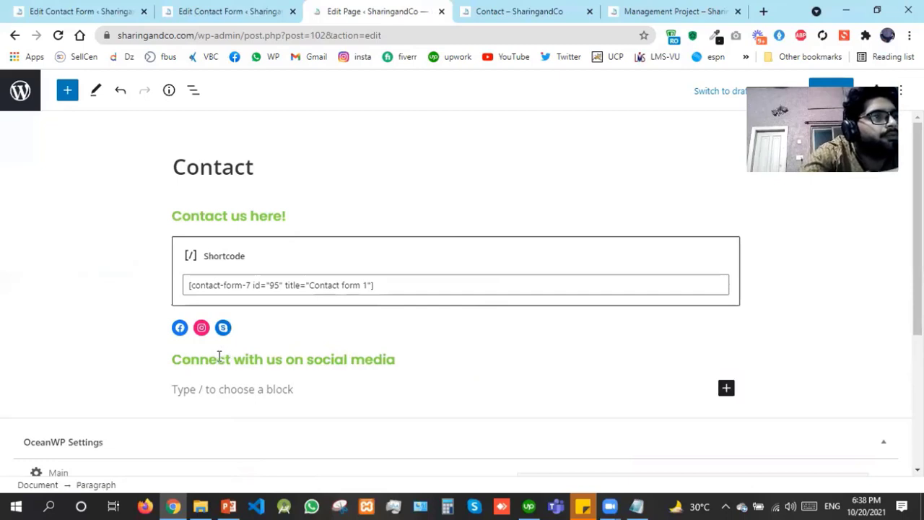
double_click(220, 354)
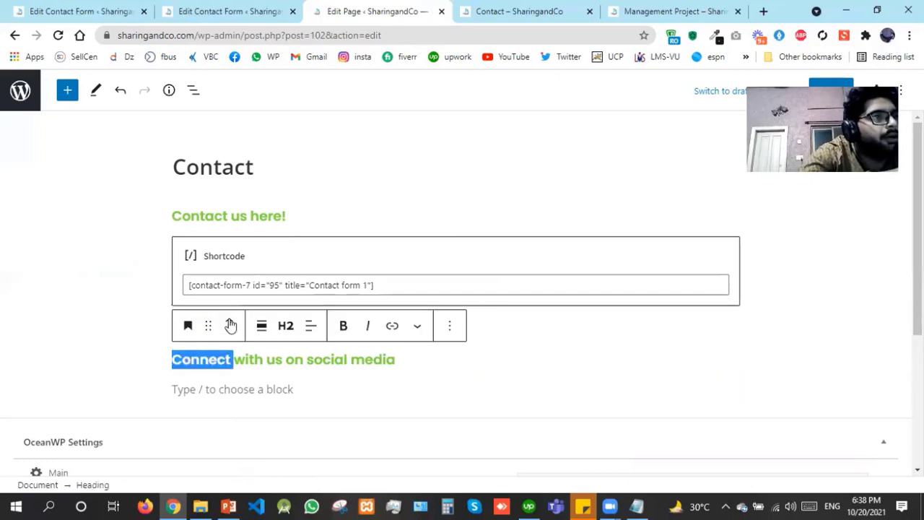
click(230, 319)
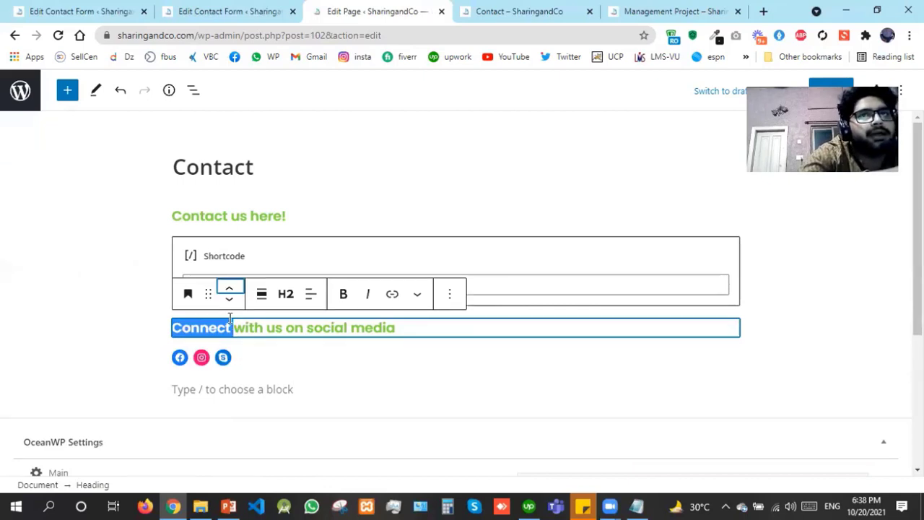
key(ctrl+s)
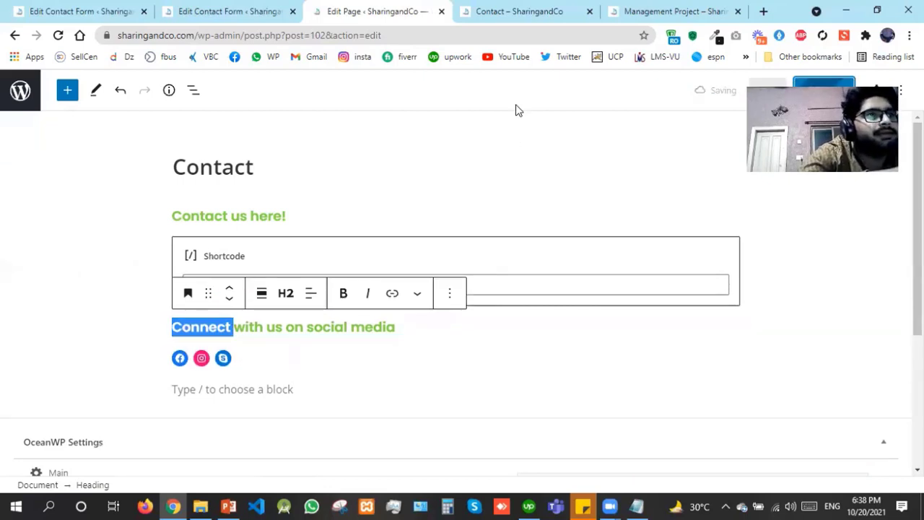
Reload the live Contact page to check the social heading and icons, then close the editor tab
click(525, 11)
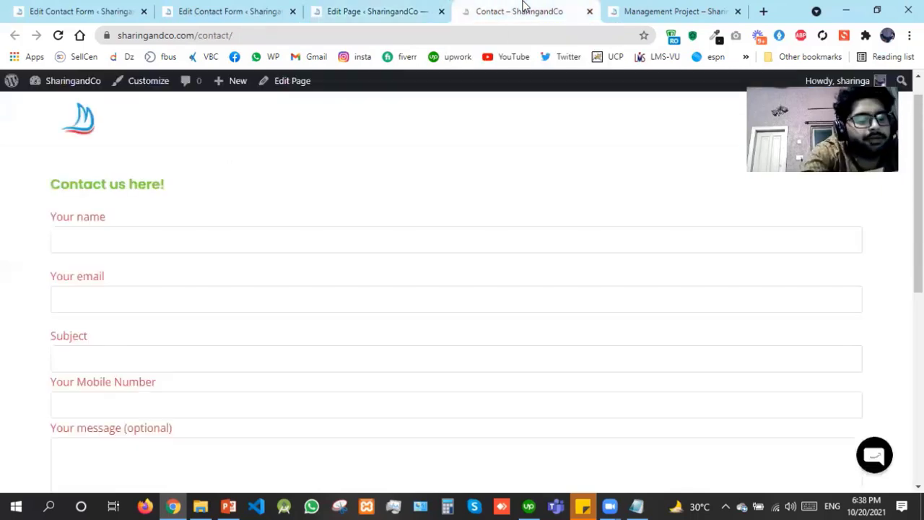
key(F5)
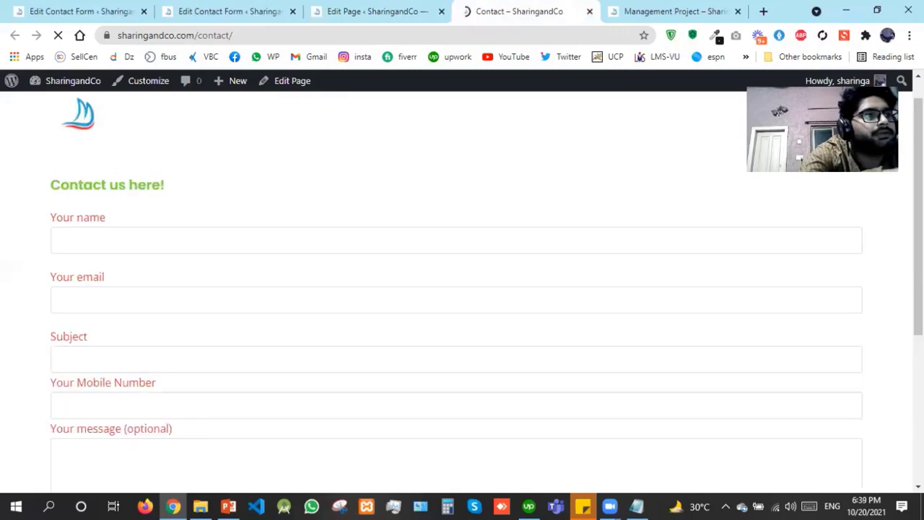
scroll(462, 288, down, 3)
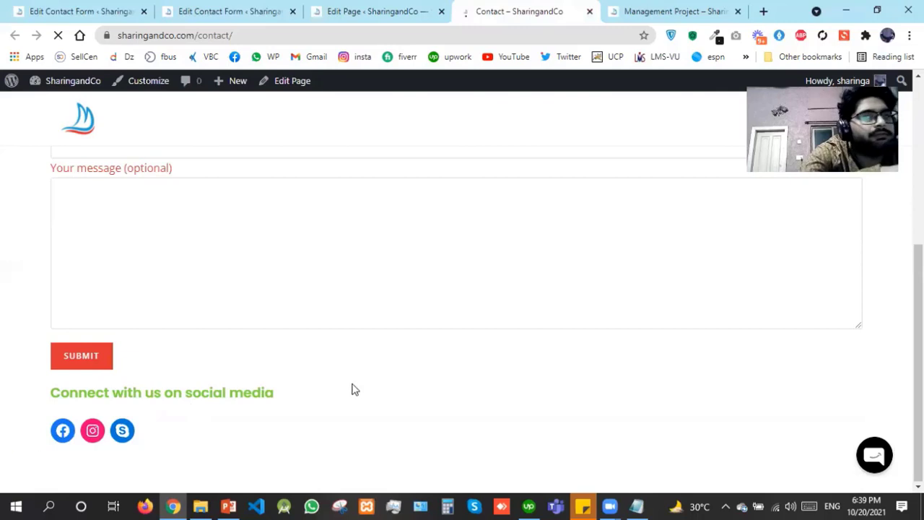
click(59, 189)
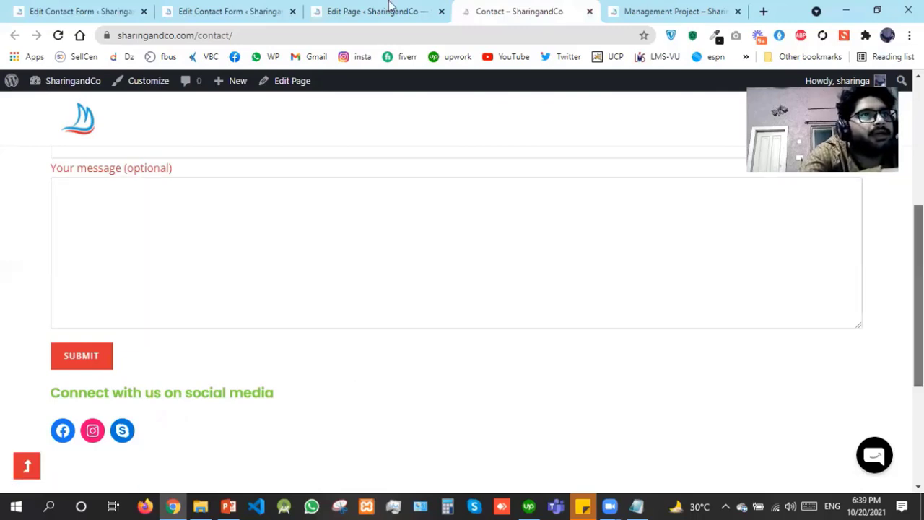
click(434, 14)
click(440, 11)
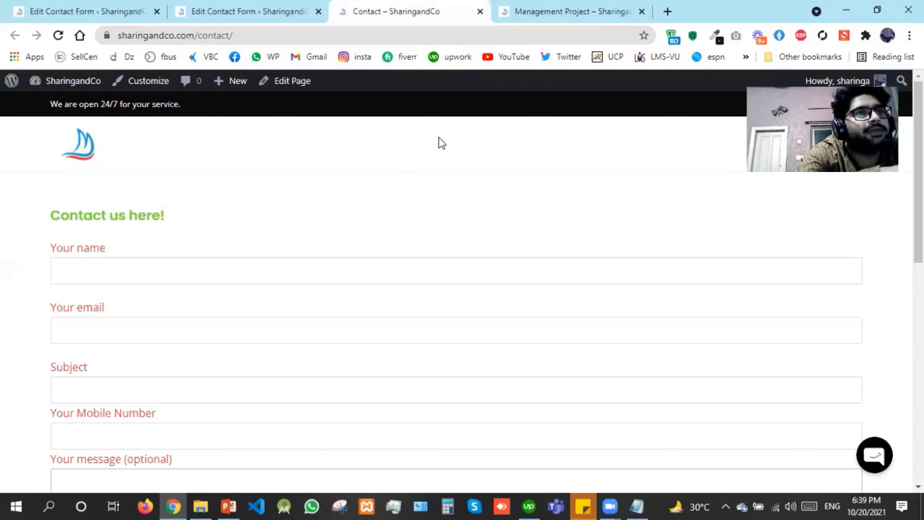
Close the live Contact page tab and get back to the Contact form 1 editor
click(481, 13)
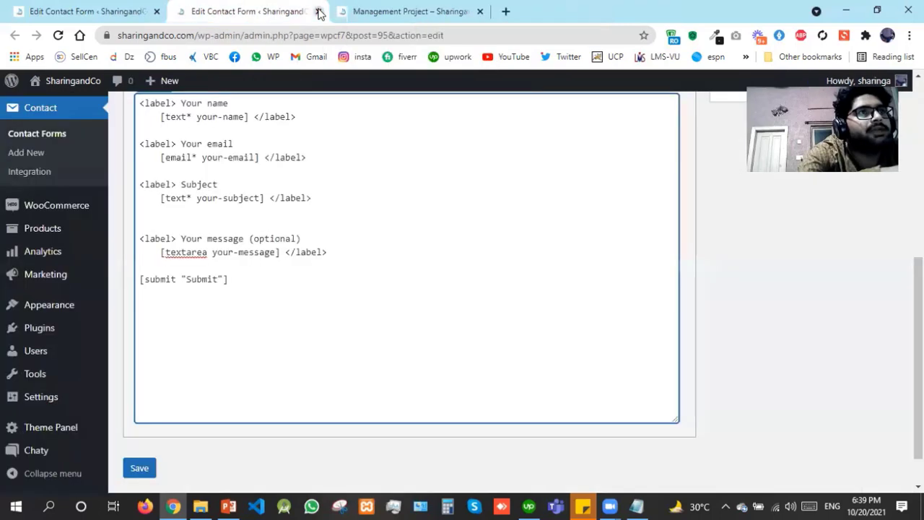
click(318, 11)
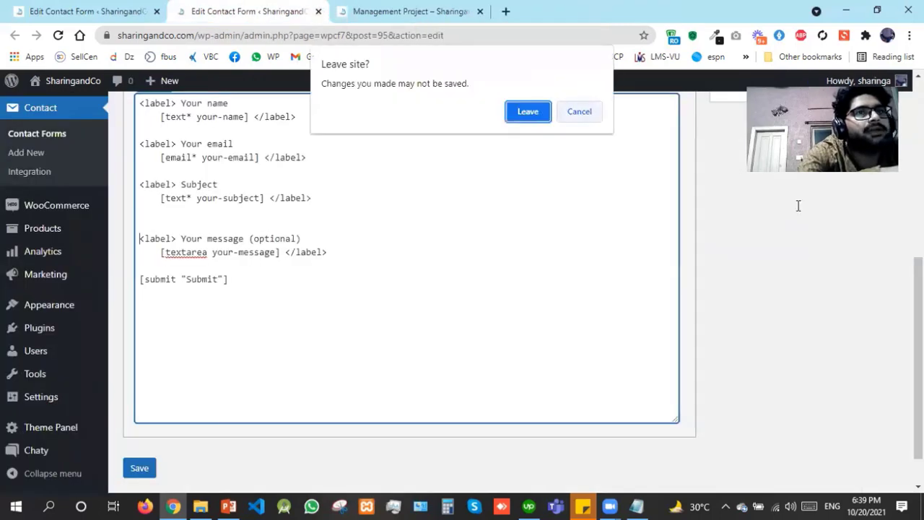
click(583, 111)
scroll(583, 114, up, 3)
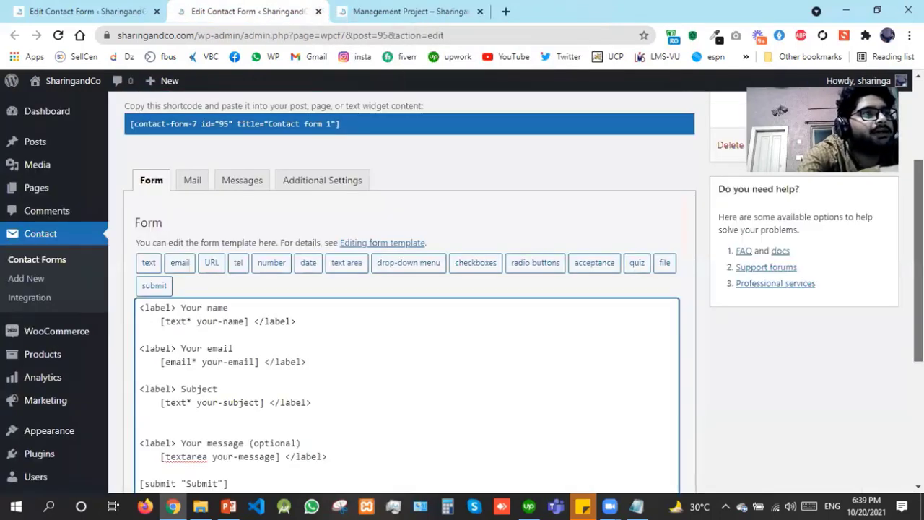
scroll(204, 237, down, 1)
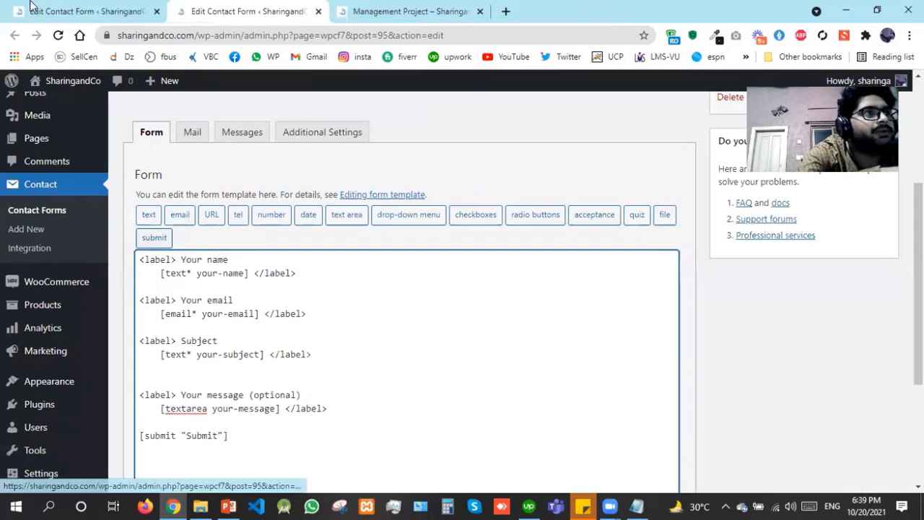
click(43, 210)
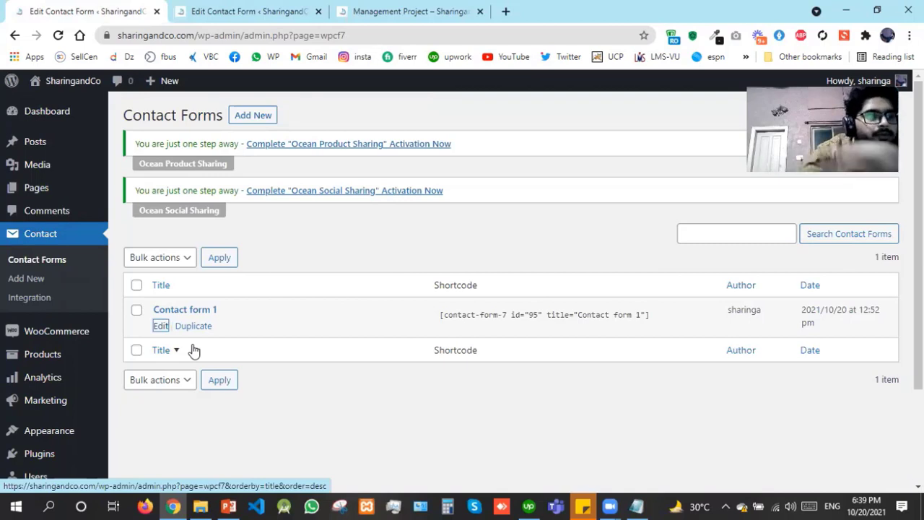
click(252, 6)
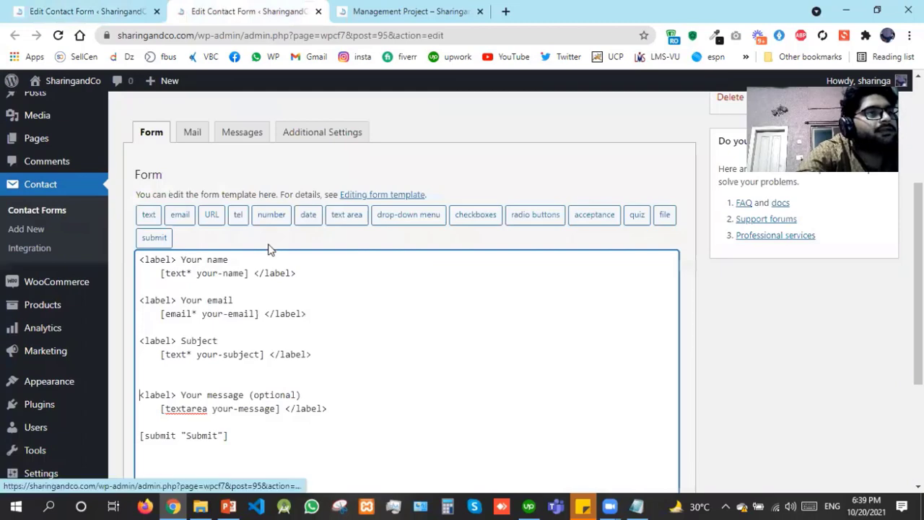
click(52, 13)
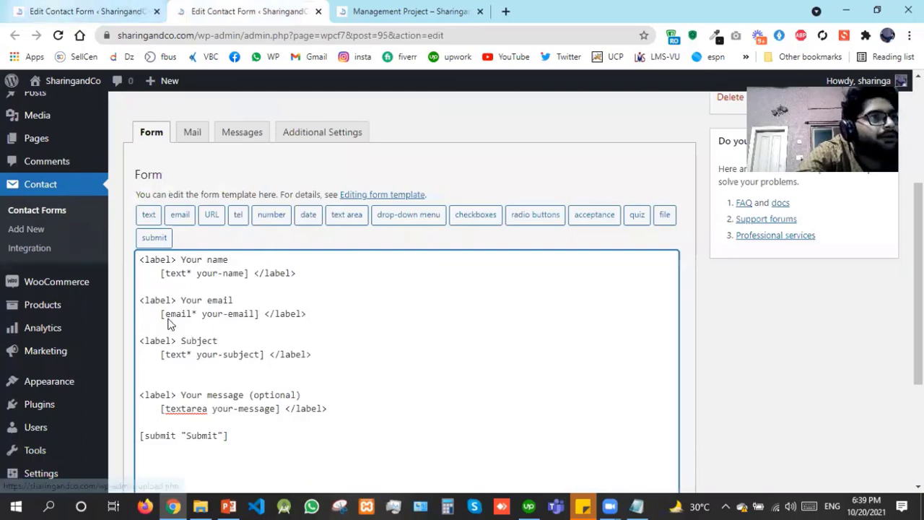
key(ctrl+Tab)
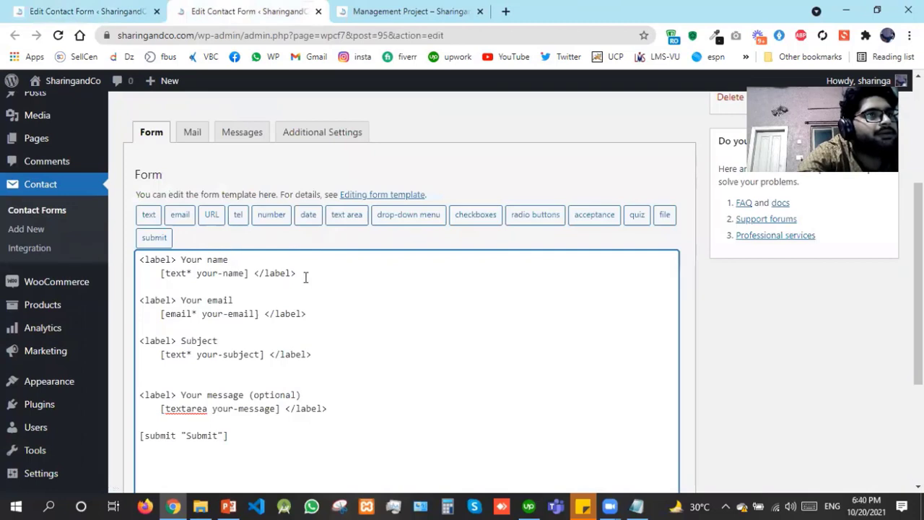
Insert a required tel field named Mobile, id mobile, class .mobile, above Your message
double_click(158, 288)
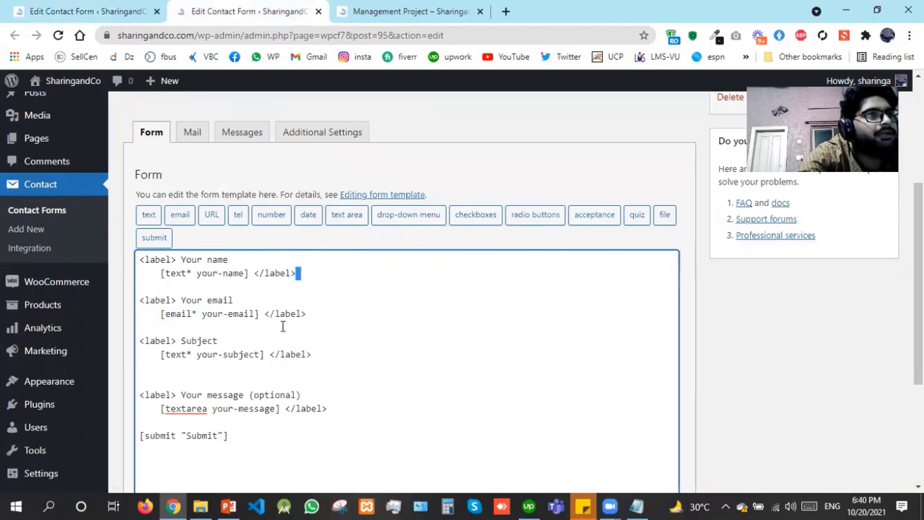
click(210, 385)
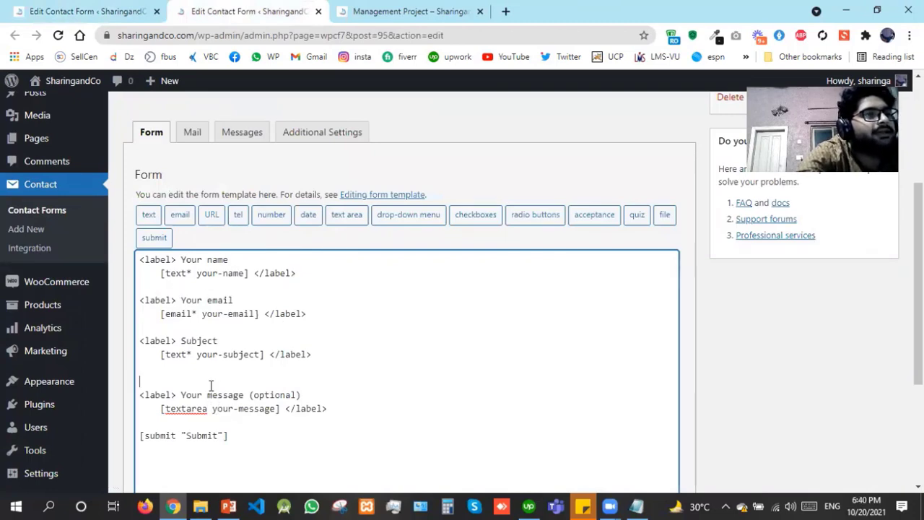
click(236, 213)
drag(405, 182, 218, 212)
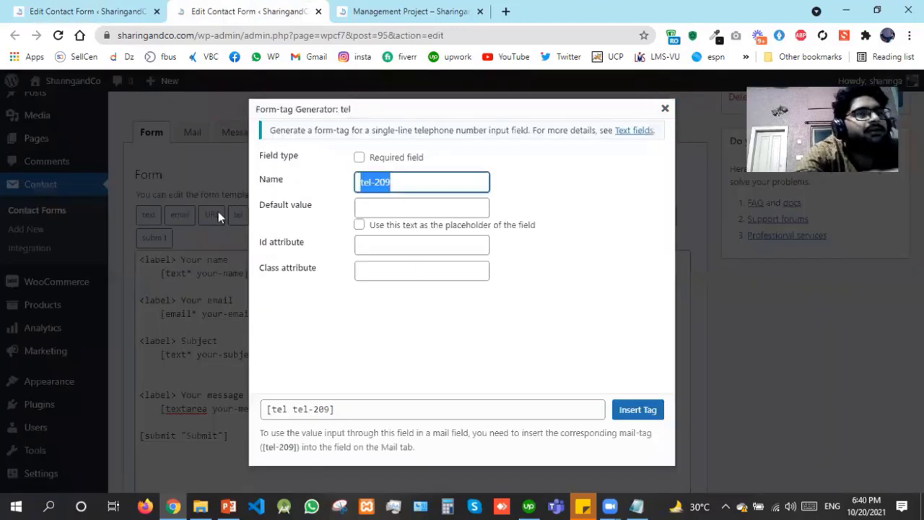
text(M)
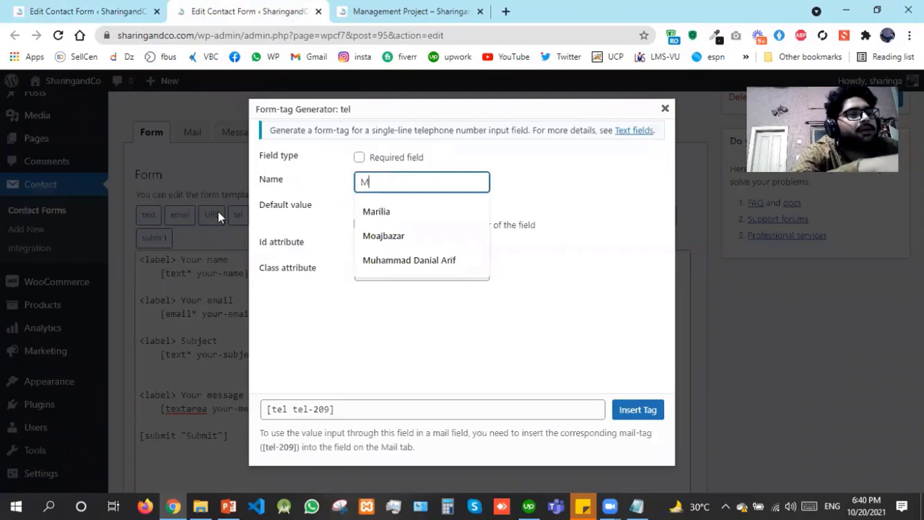
text(obi)
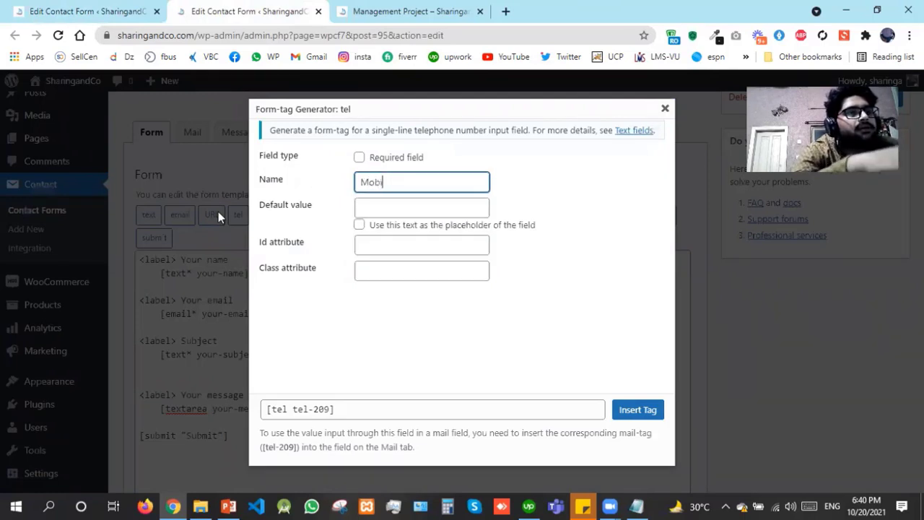
text(le)
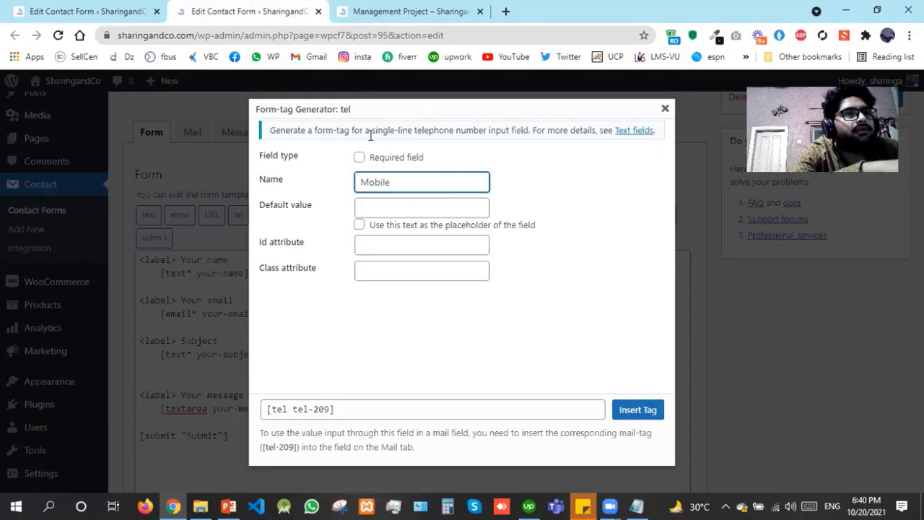
click(406, 157)
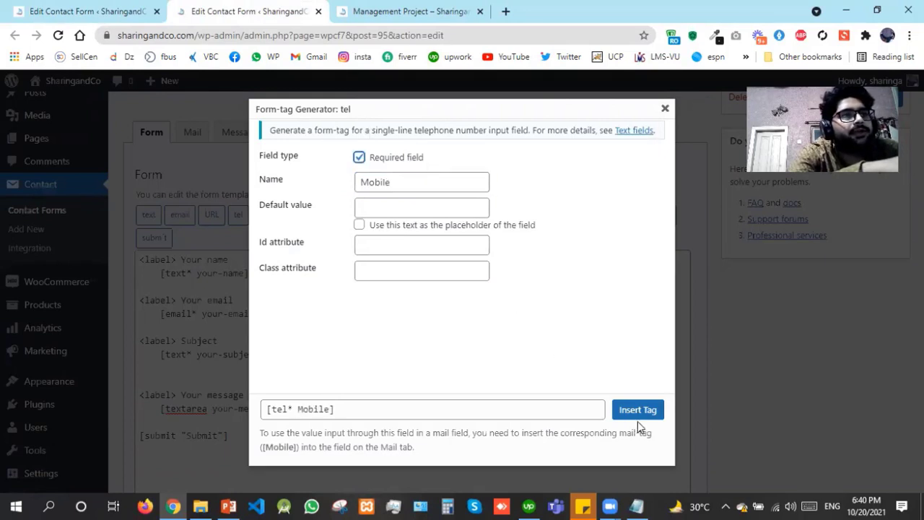
click(381, 250)
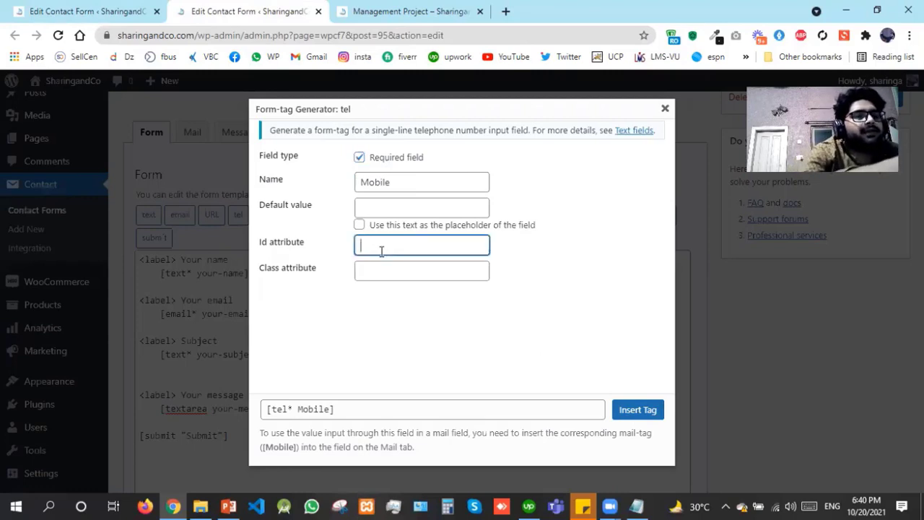
text(#mobile)
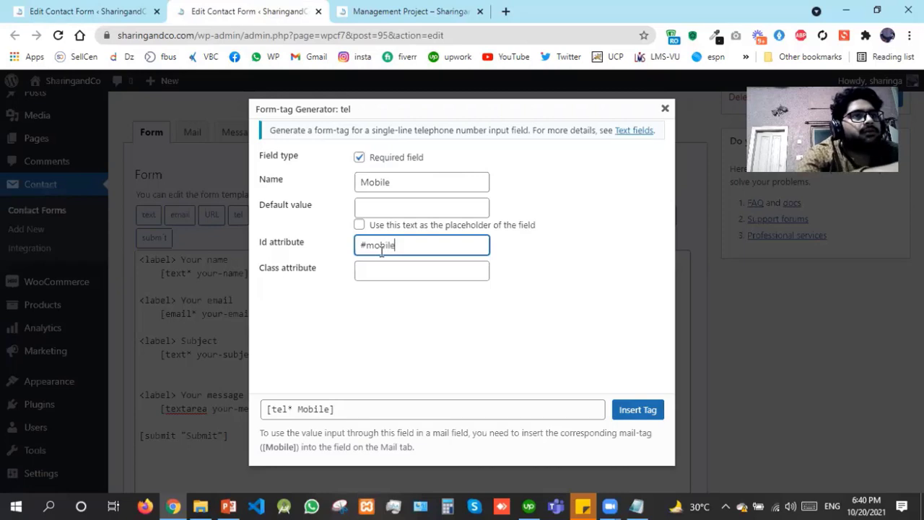
click(391, 280)
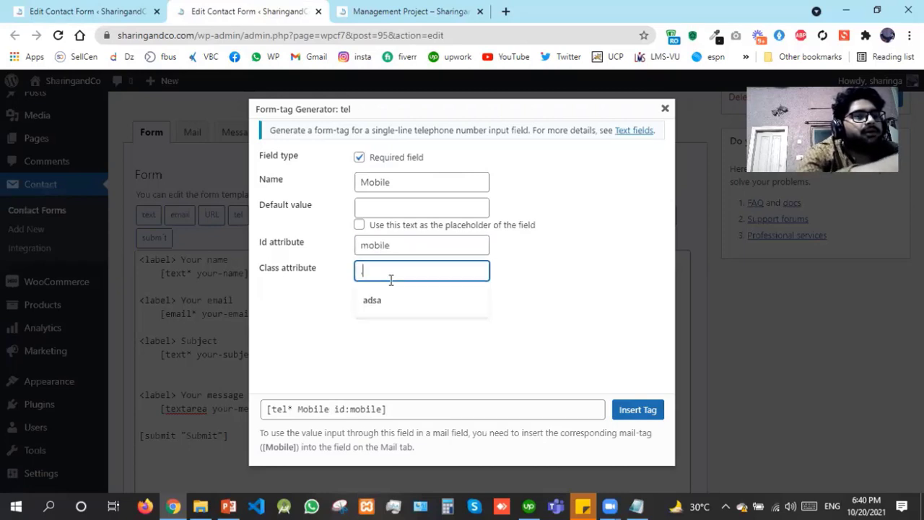
text(.mobile)
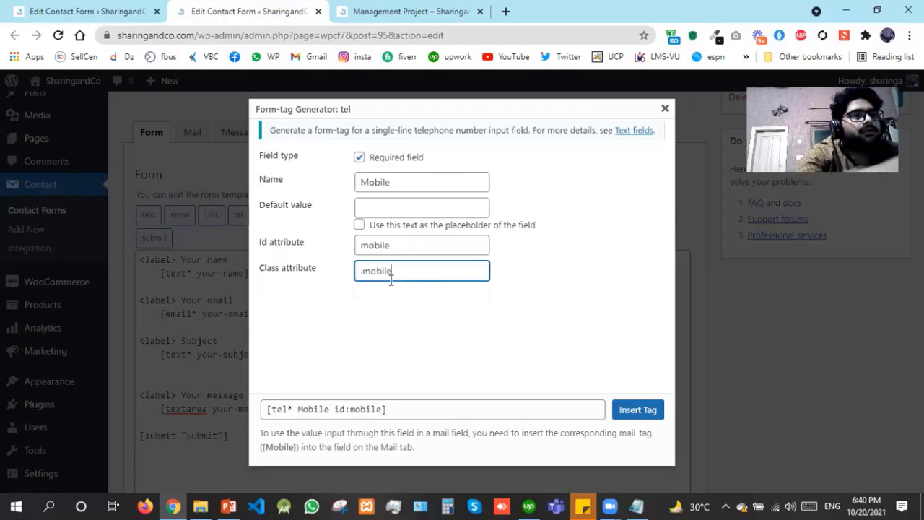
click(629, 410)
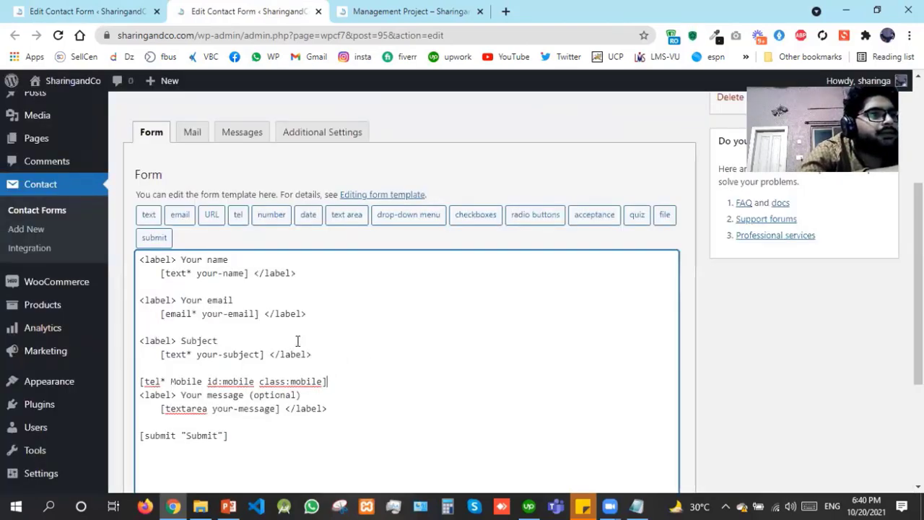
Duplicate the Subject label block above the Mobile tag and relabel it 'Enter your Mobile Number'
drag(311, 354, 122, 327)
key(ctrl+c)
key(Down)
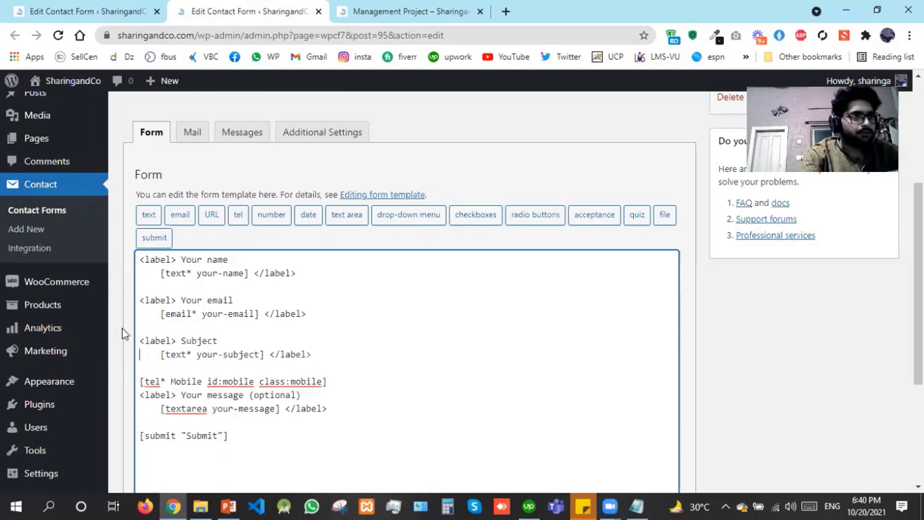
key(ctrl+v)
key(Up)
key(shift+Left)
key(shift+Left)
key(shift+Left)
key(shift+Left)
key(shift+Left)
key(shift+Left)
key(shift+Left)
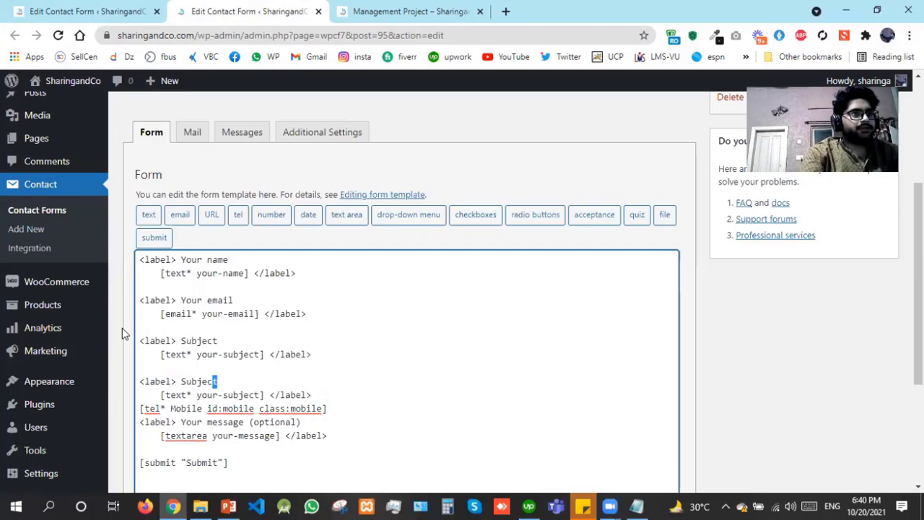
text(En)
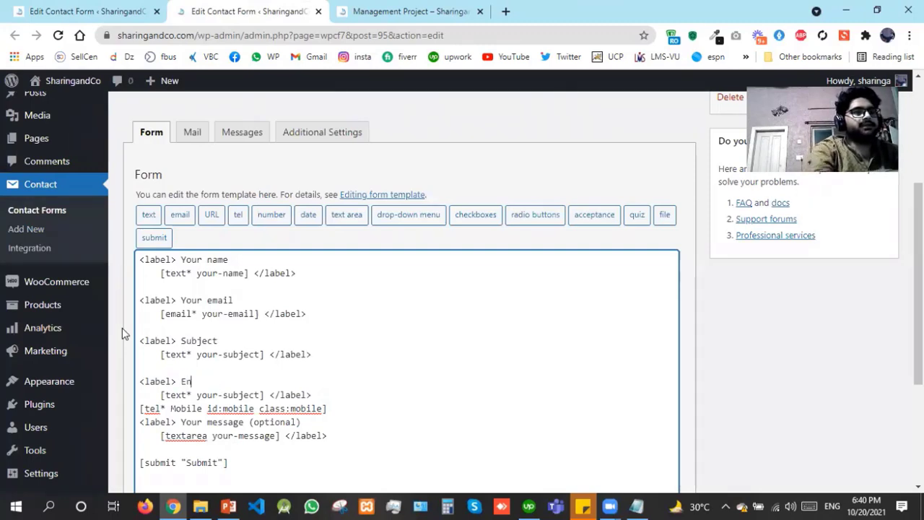
text(ter your Mob)
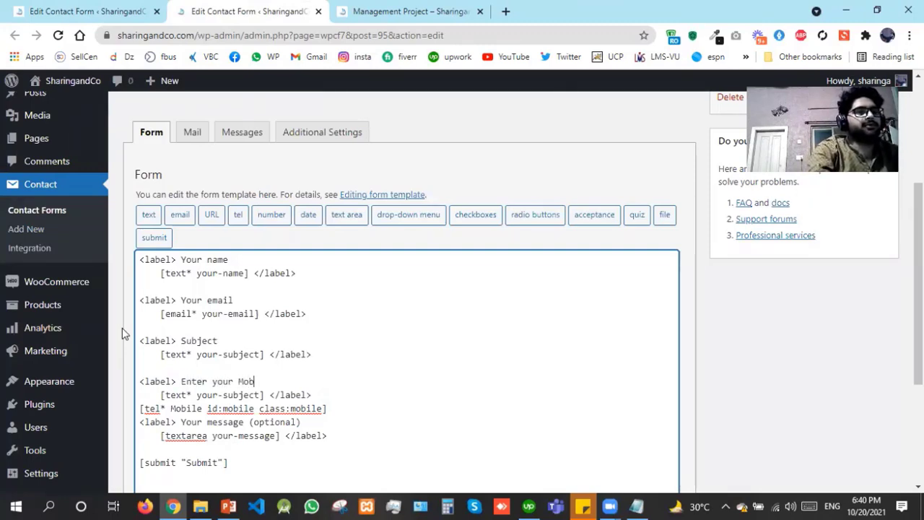
text(ile Number)
Rename the duplicate's field from your-subject to Your-mobile-number and save the form
key(Down)
key(Down)
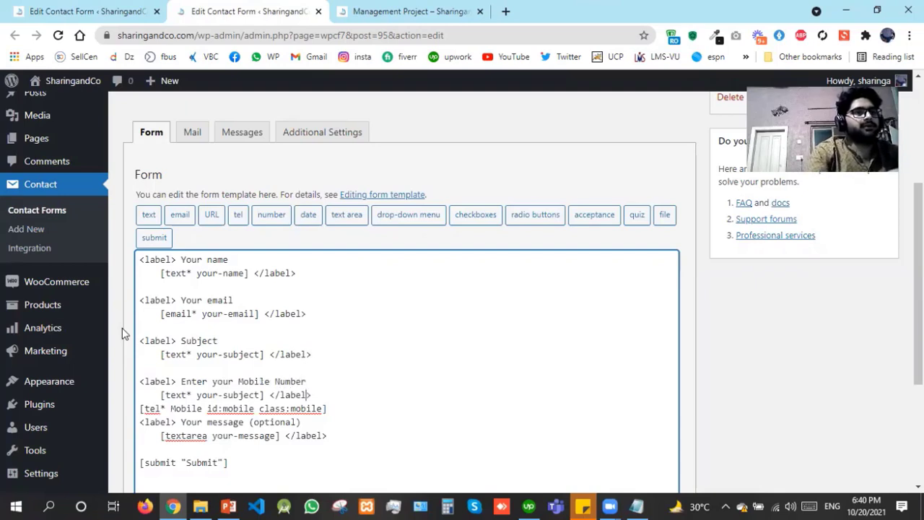
key(Left)
key(Left)
key(Left)
key(Left)
key(Left)
key(Left)
key(Left)
key(Up)
key(Left)
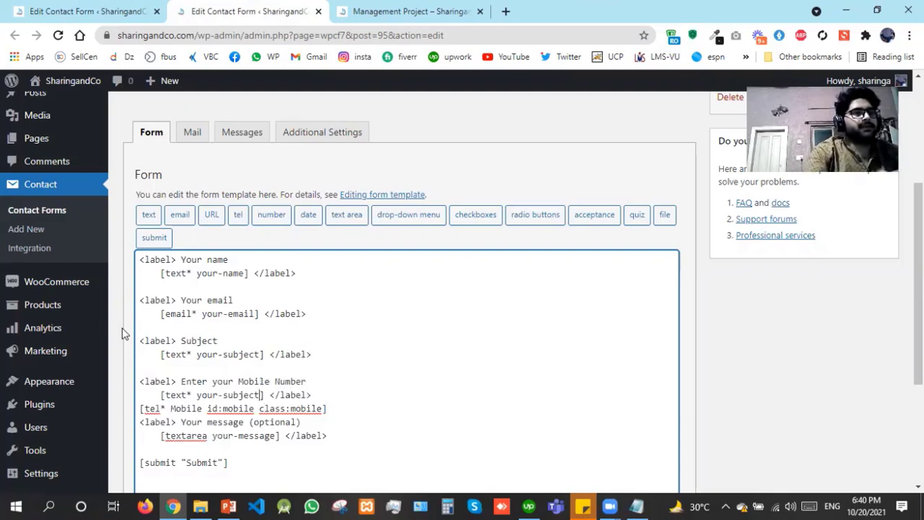
key(shift+Left)
key(shift+Left)
key(shift+Left)
key(shift+Left)
key(shift+Left)
key(shift+Left)
key(shift+Left)
key(shift+Left)
key(shift+Left)
key(shift+Left)
key(shift+Left)
key(shift+Left)
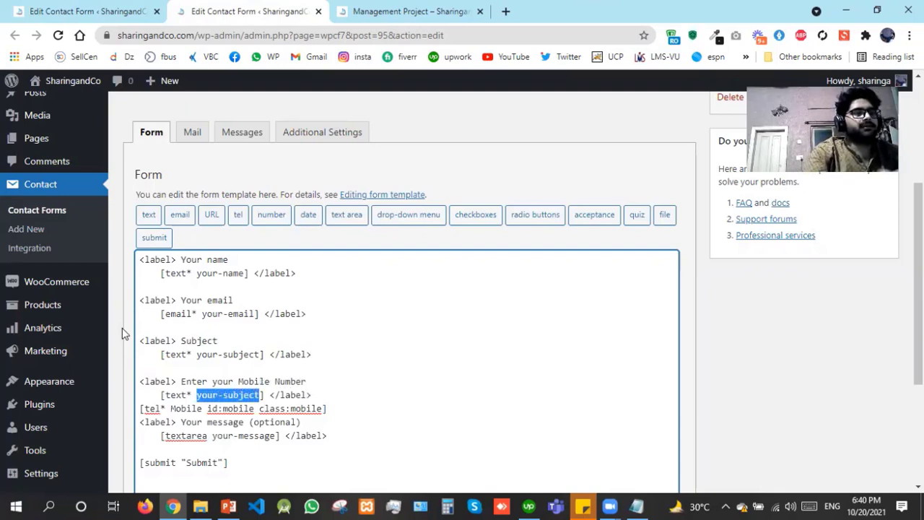
text(Your-mo)
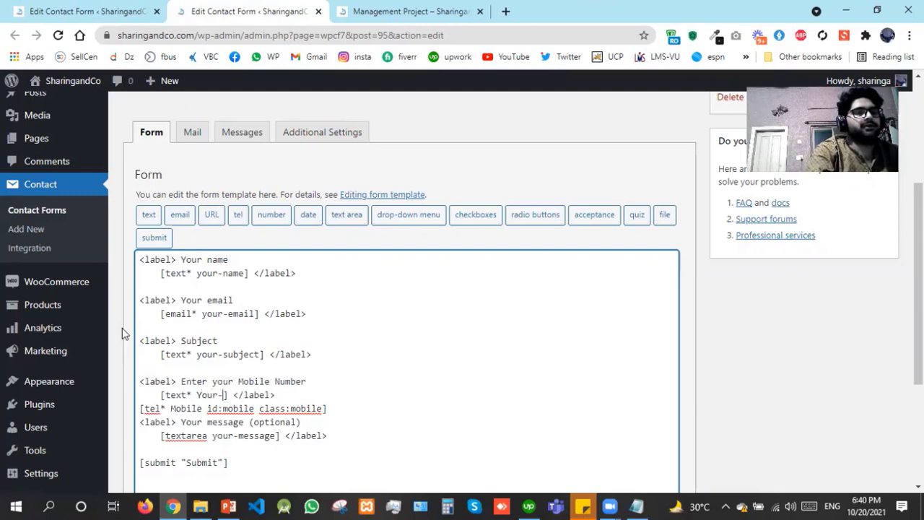
text(bile-)
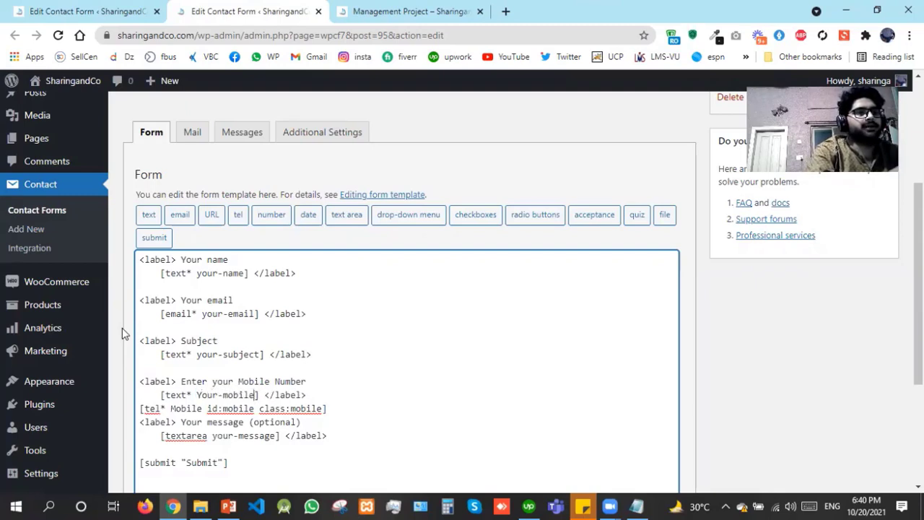
text(number)
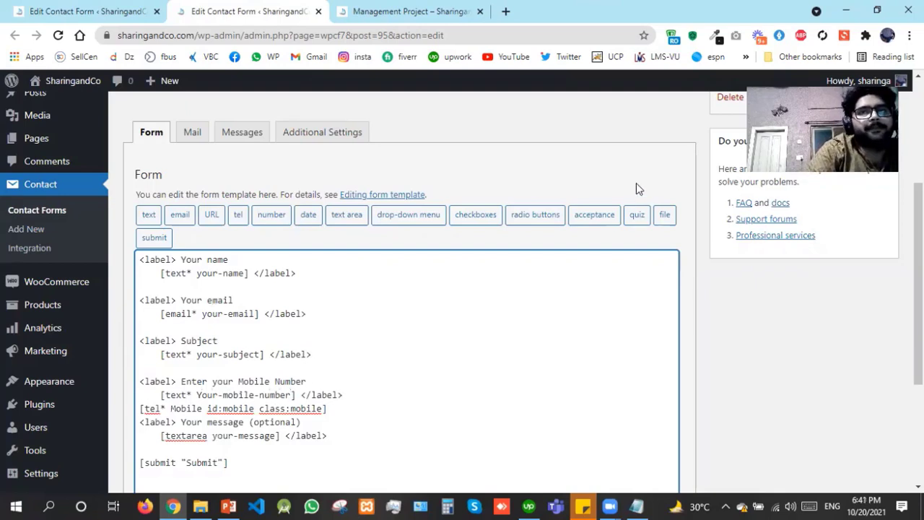
click(875, 101)
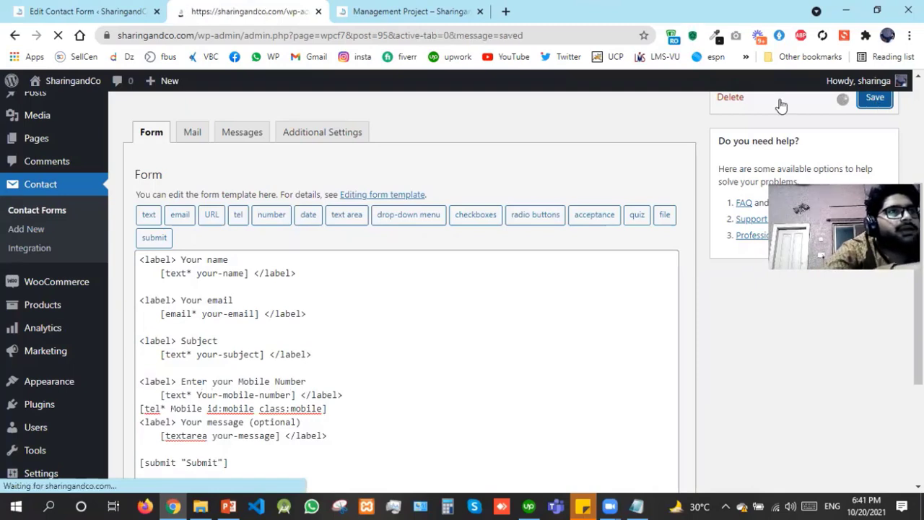
Load sharingandco.com/contact in the site tab to check the new mobile field
click(438, 8)
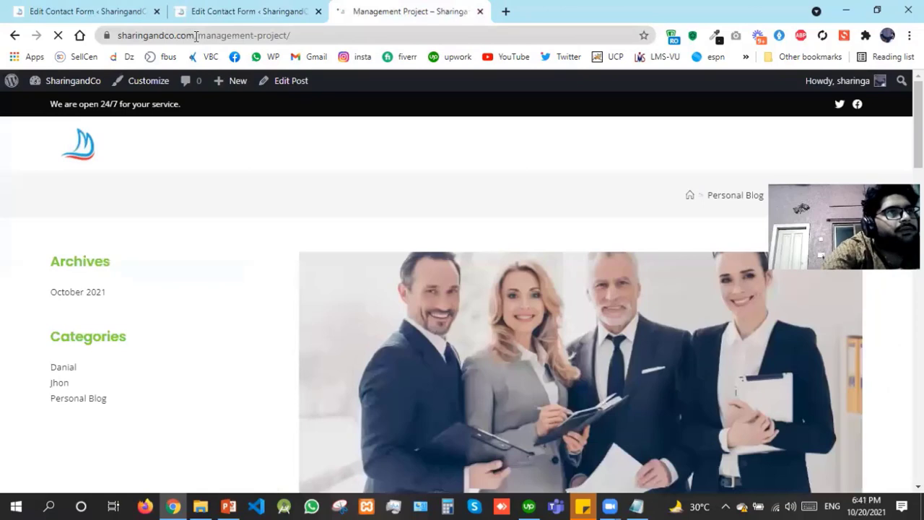
drag(196, 37, 318, 38)
text(/cp)
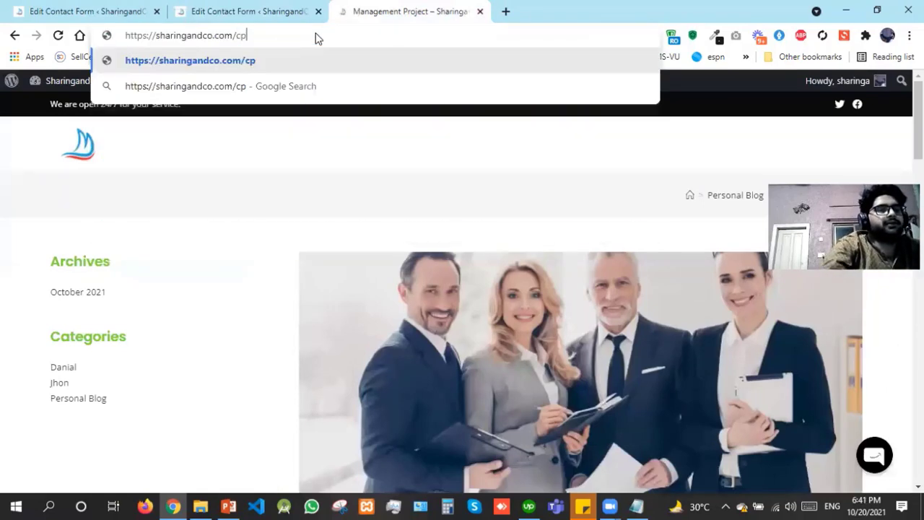
key(BackSpace)
text(n)
key(BackSpace)
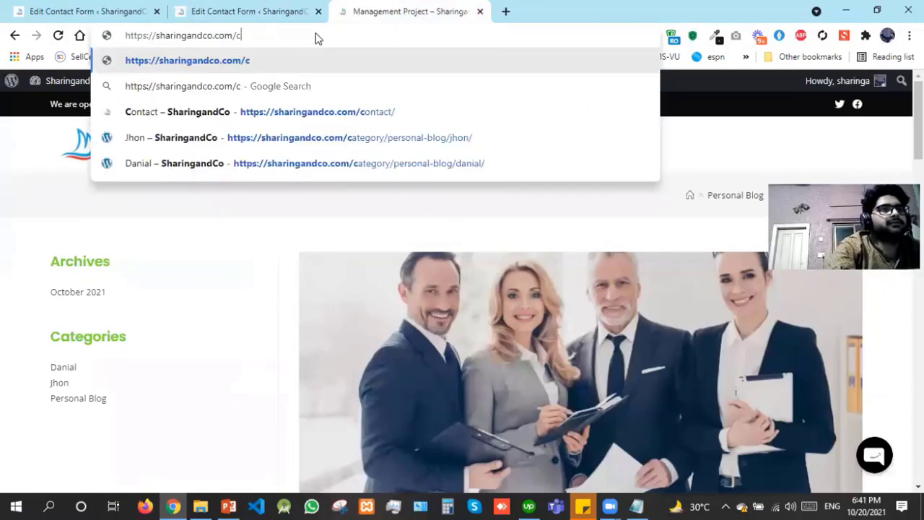
text(o)
key(Down)
key(Down)
key(Return)
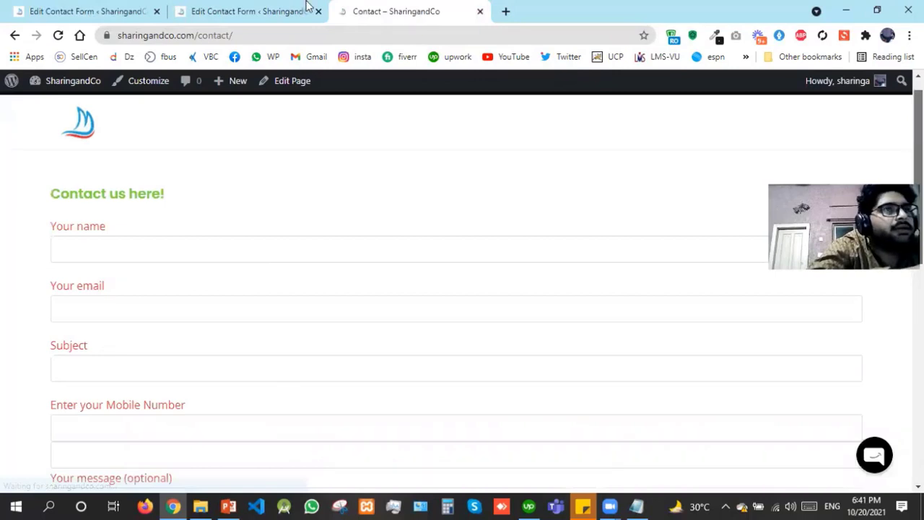
Delete the extra Your-mobile-number text field from the mobile label
key(ctrl+shift+Tab)
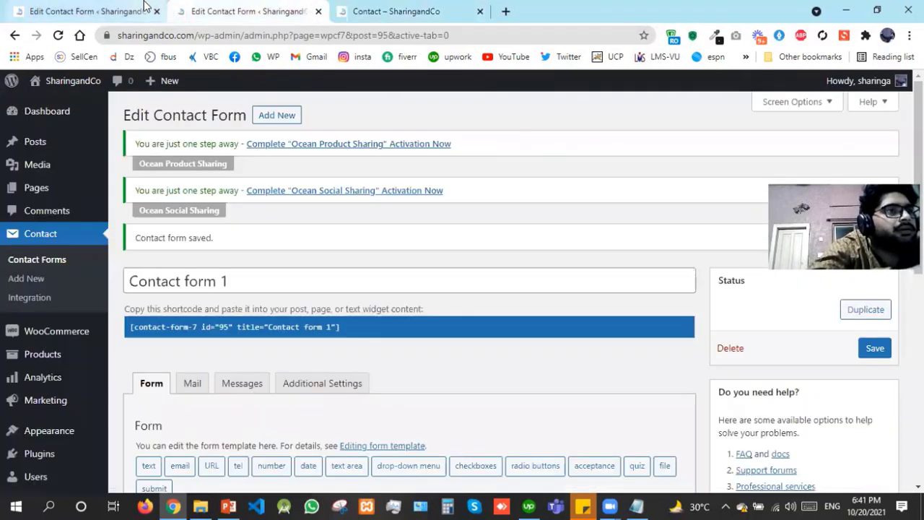
scroll(416, 273, down, 5)
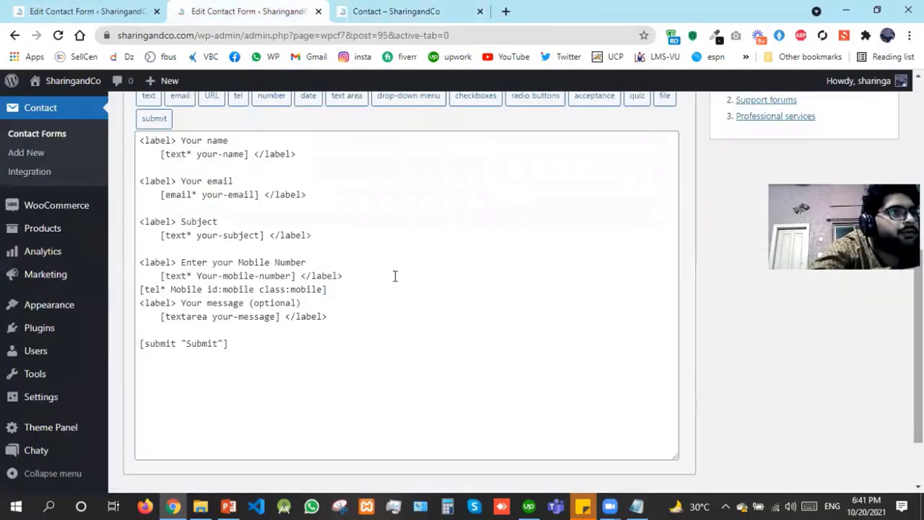
click(356, 276)
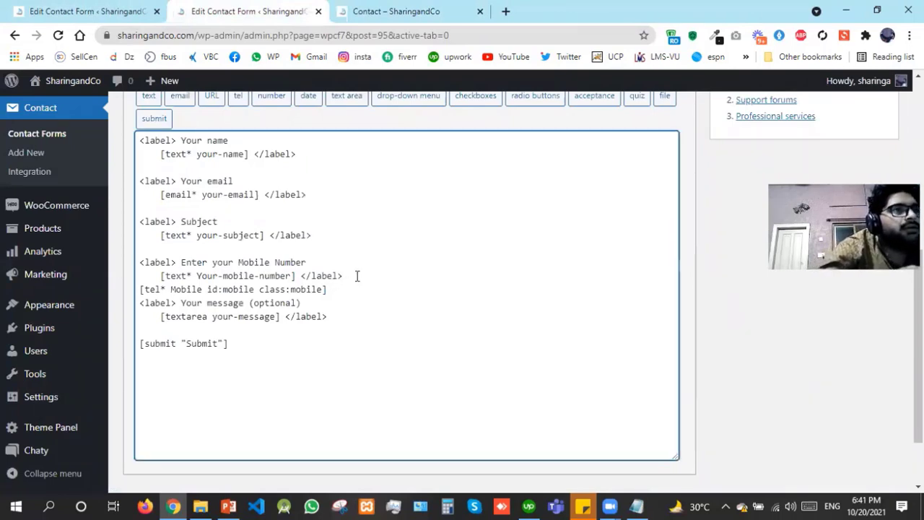
key(Left)
key(Left)
key(Left)
key(Left)
key(Left)
key(Left)
key(Left)
key(Left)
key(shift+Left)
key(shift+Left)
key(shift+Left)
key(shift+Left)
key(shift+Left)
key(shift+Left)
key(shift+Left)
key(shift+Left)
key(shift+Left)
key(shift+Left)
key(shift+Left)
key(shift+Left)
key(shift+Left)
key(shift+Left)
key(shift+Left)
key(shift+Left)
key(shift+Left)
key(shift+Left)
key(shift+Left)
key(shift+Left)
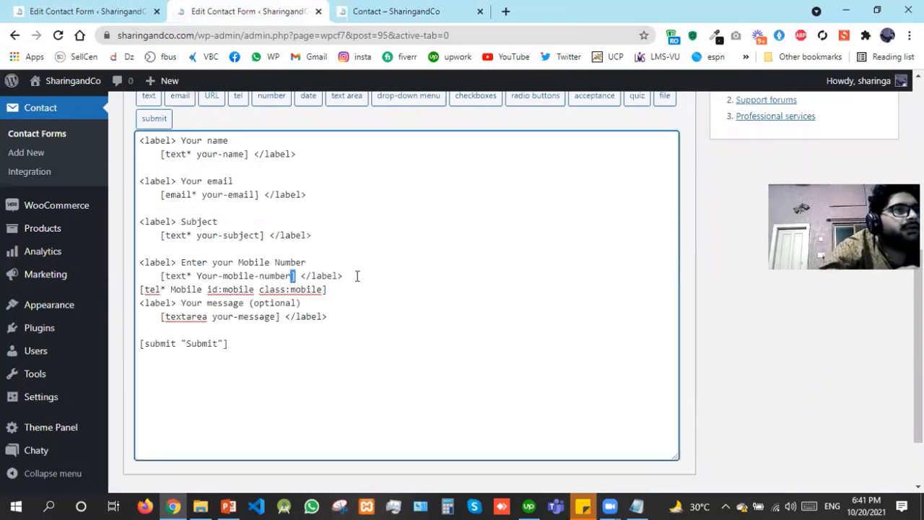
key(BackSpace)
key(BackSpace)
key(BackSpace)
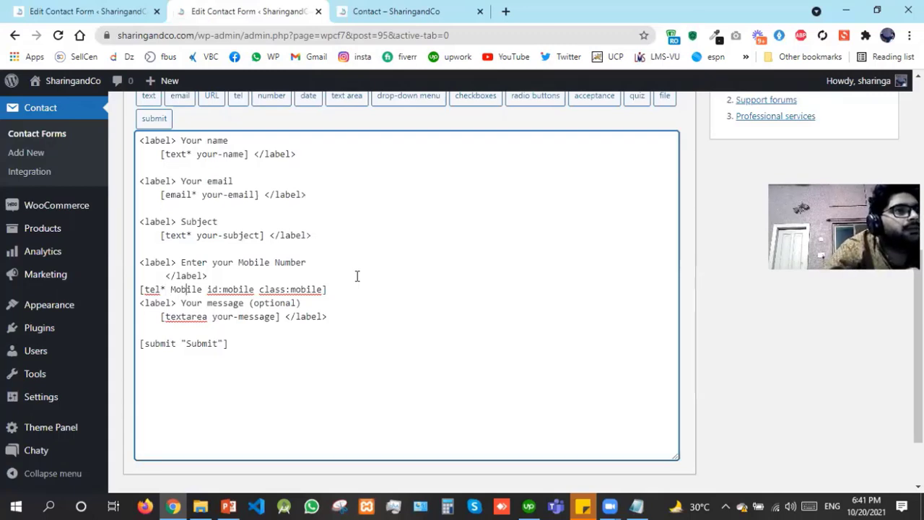
Strip the id and class options from the tel Mobile tag
key(ctrl+Right)
key(shift+Right)
key(shift+Right)
key(shift+Right)
key(shift+Right)
key(shift+Right)
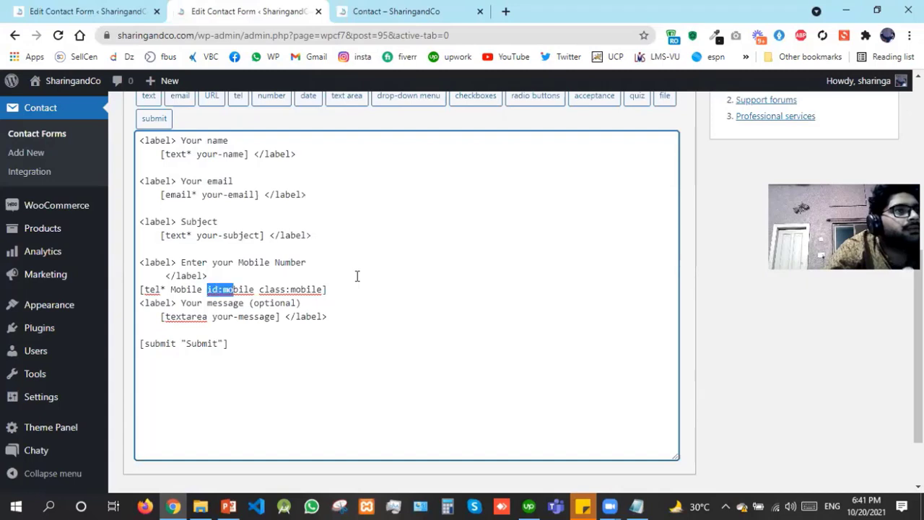
key(shift+Right)
key(shift+Right)
key(shift+Right)
key(shift+Right)
key(shift+Right)
key(shift+Right)
key(shift+Right)
key(shift+Right)
key(shift+Right)
key(shift+Right)
key(shift+Right)
key(shift+Right)
key(shift+Right)
key(shift+Right)
key(shift+Right)
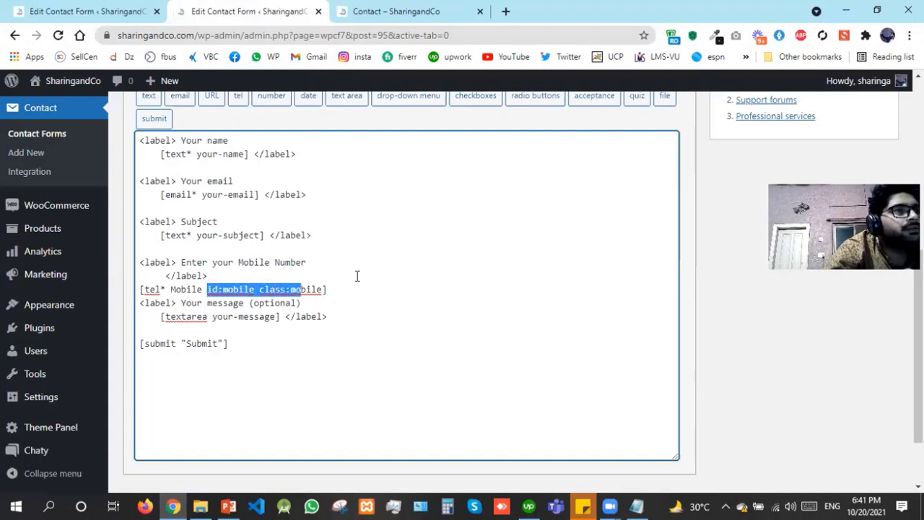
key(shift+Right)
key(shift+Right)
key(BackSpace)
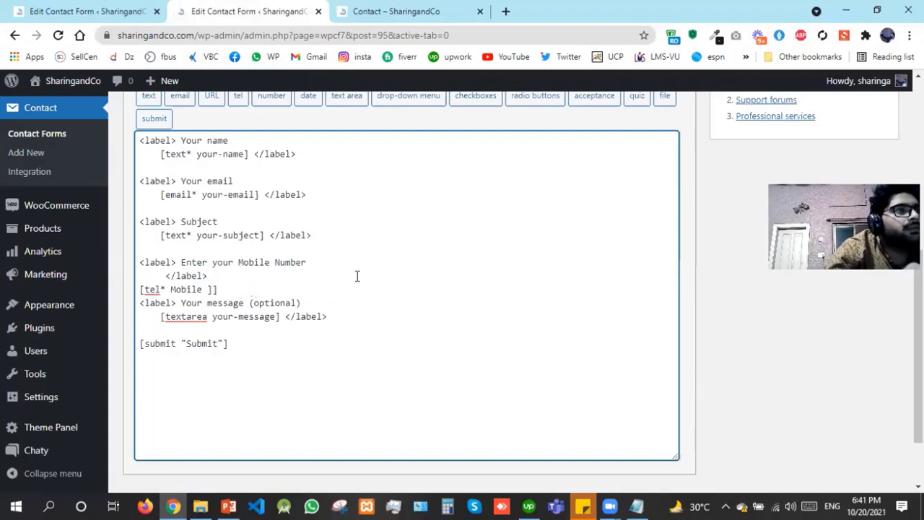
text(])
key(BackSpace)
key(BackSpace)
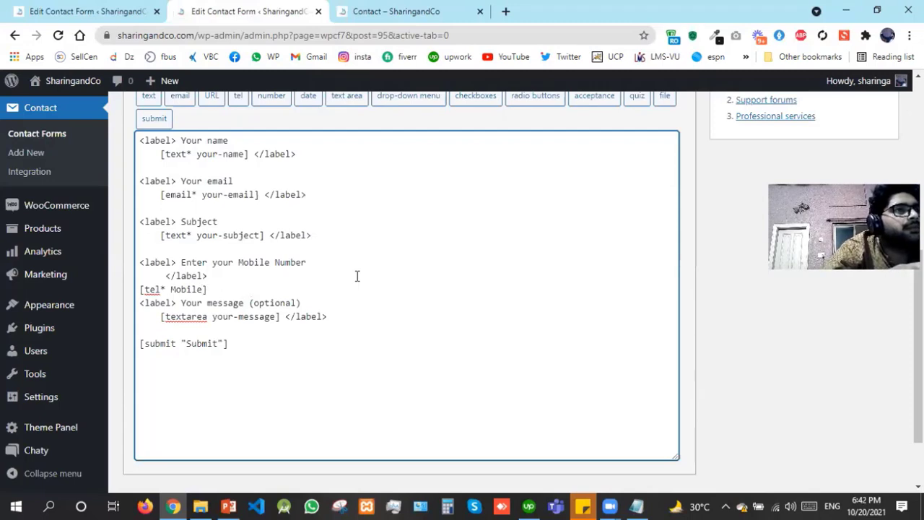
Move the closing </label> tag to after the tel tag so the label wraps the field
key(Up)
key(Up)
key(Up)
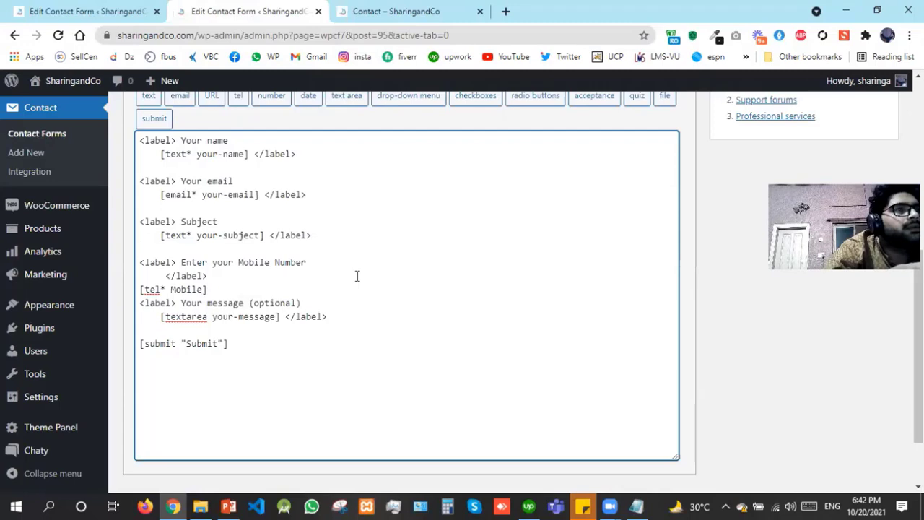
key(Up)
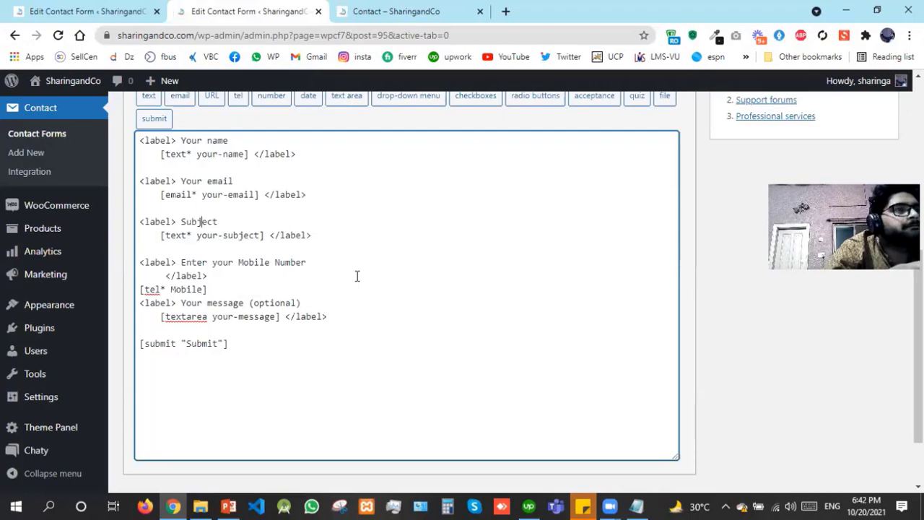
key(Down)
key(Down)
click(357, 275)
key(shift+Left)
key(shift+Left)
key(shift+Left)
key(shift+Left)
key(shift+Left)
key(shift+Left)
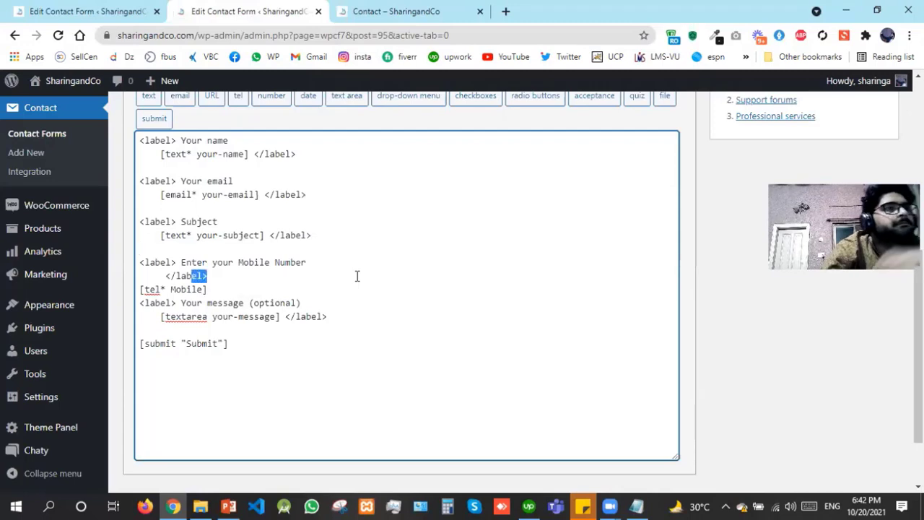
key(shift+Left)
key(shift+Left)
key(ctrl+c)
key(BackSpace)
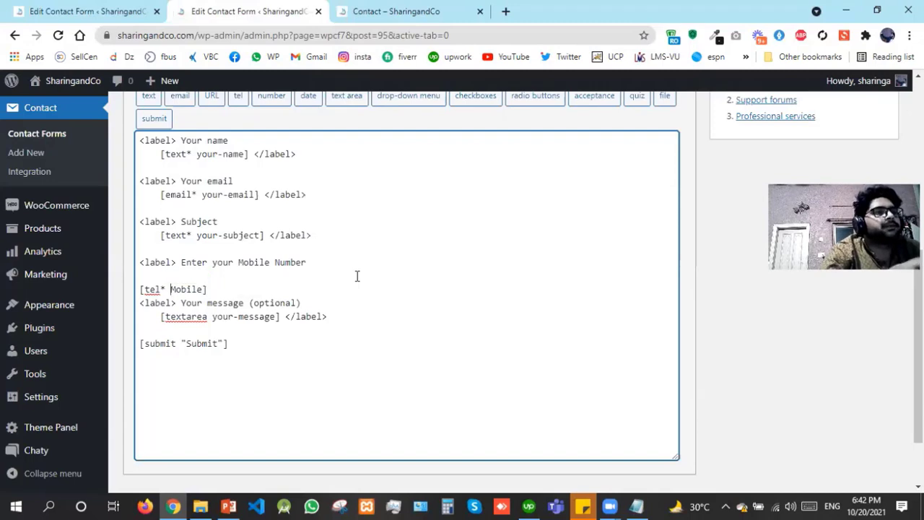
key(Down)
key(Right)
key(ctrl+v)
Tidy the blank lines around the mobile field and rename it your-Mobile
key(Up)
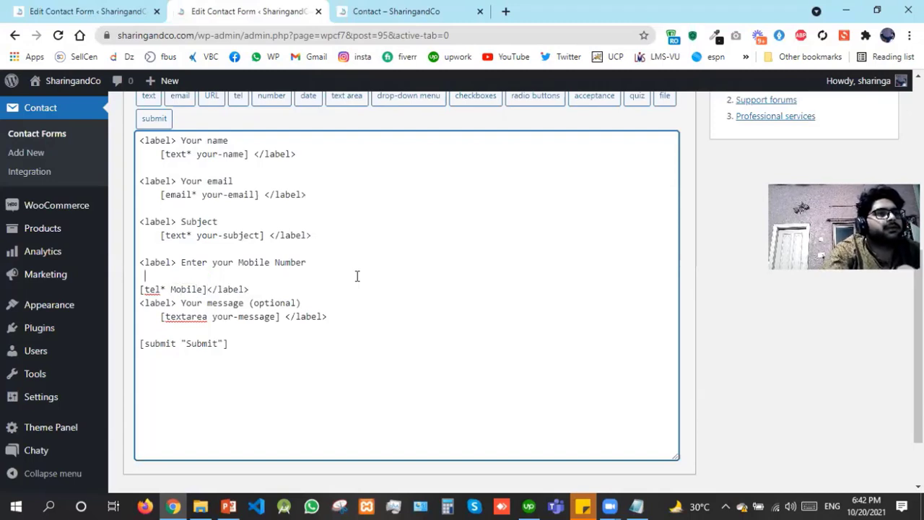
key(BackSpace)
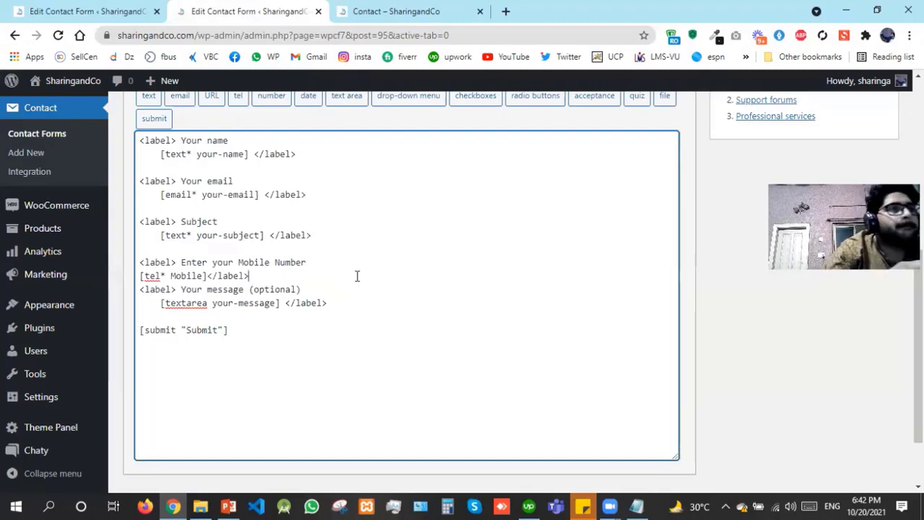
key(Return)
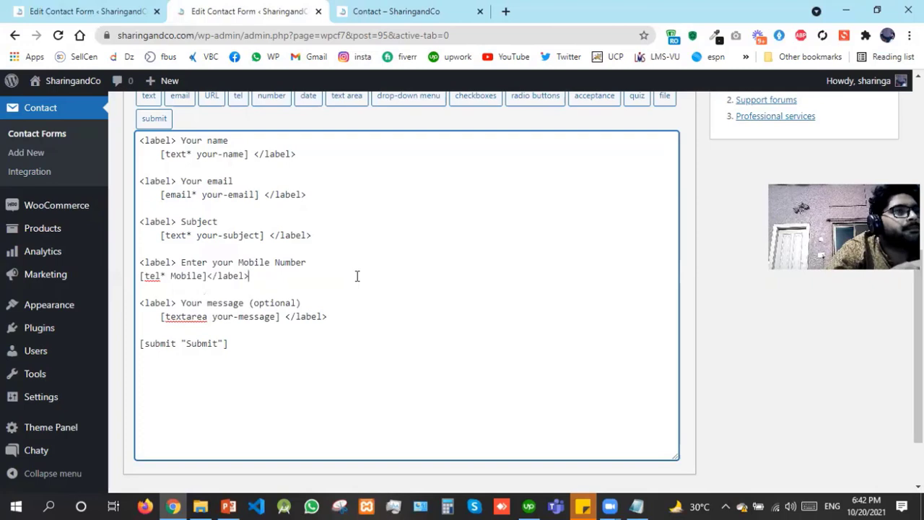
key(Left)
key(Left)
key(Left)
key(Left)
key(Left)
key(Left)
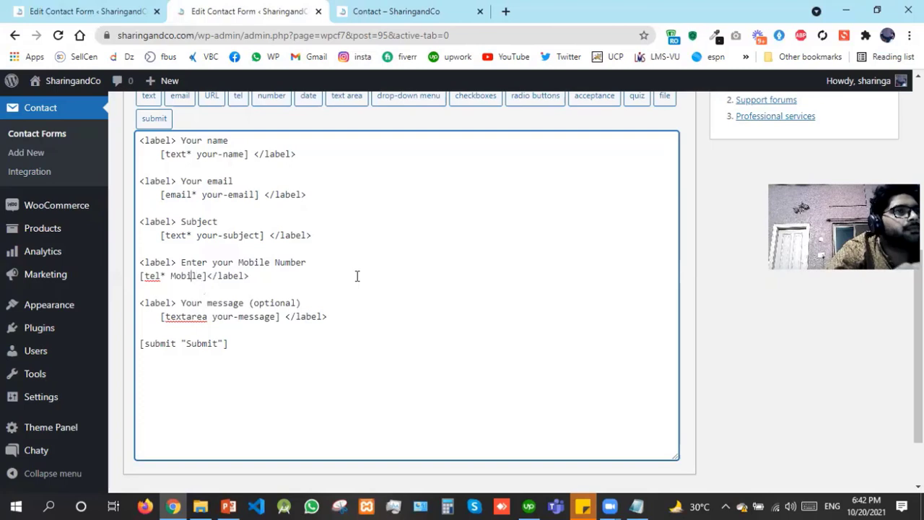
key(ctrl+Left)
text(your-)
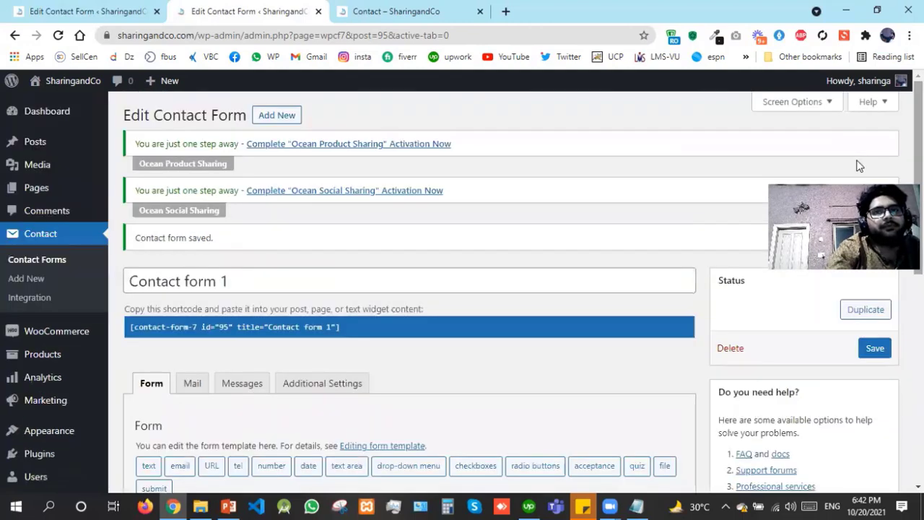
Save Contact form 1, reload the live Contact page, and try the Mobile Number field
click(883, 353)
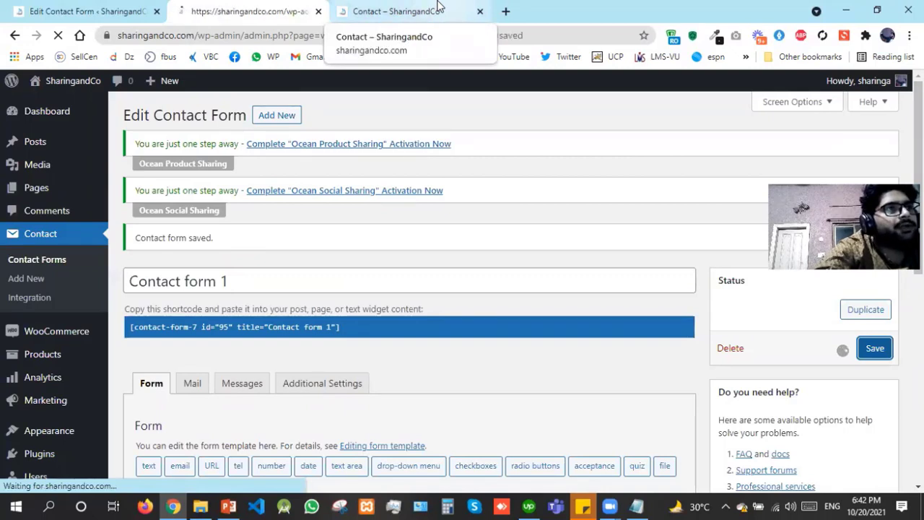
click(437, 6)
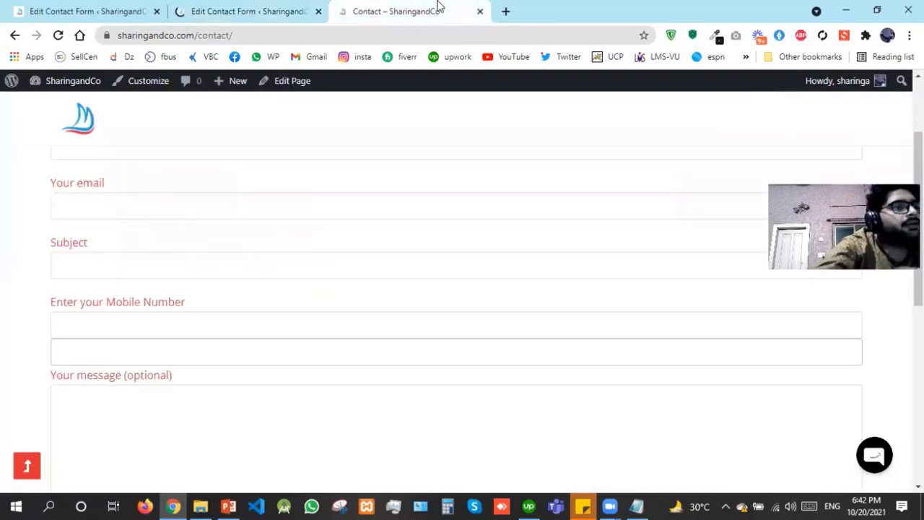
key(F5)
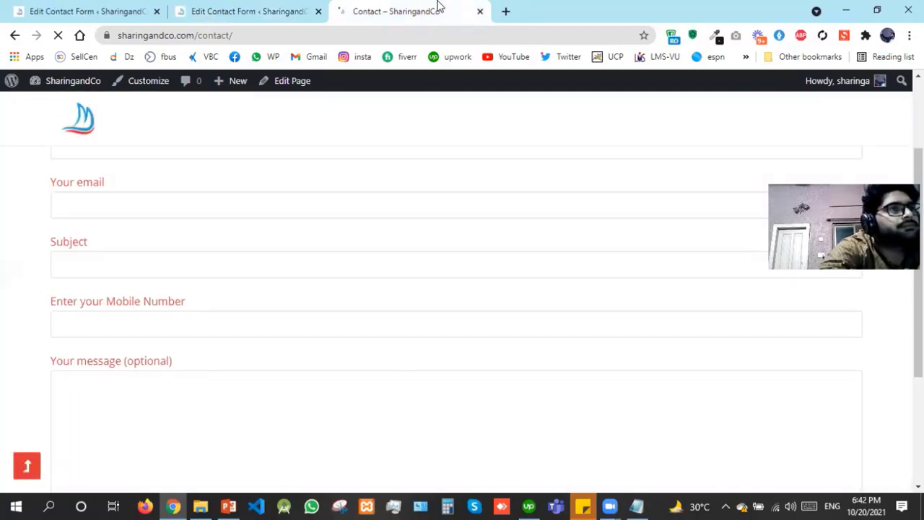
click(169, 324)
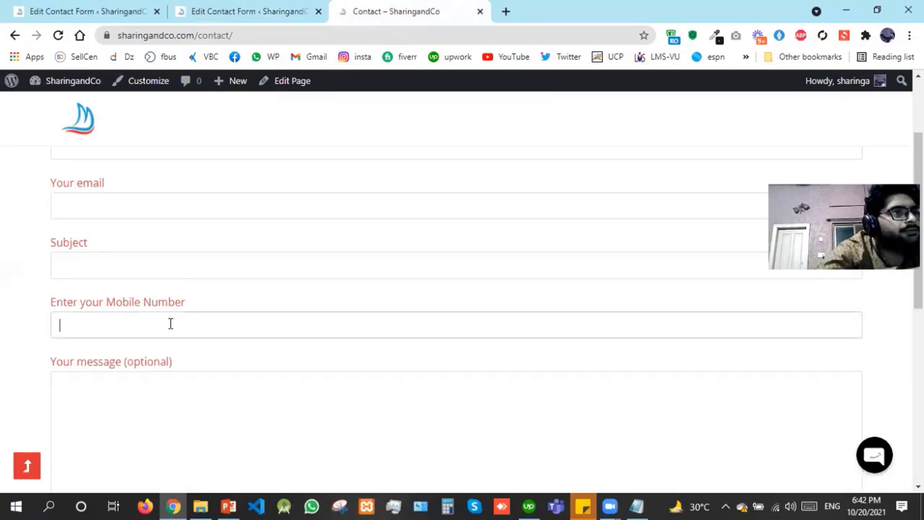
click(290, 7)
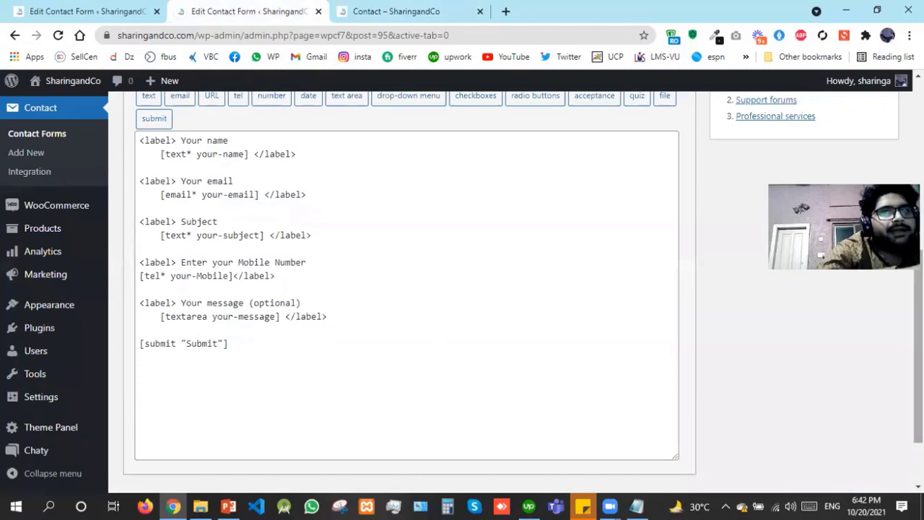
scroll(335, 208, up, 1)
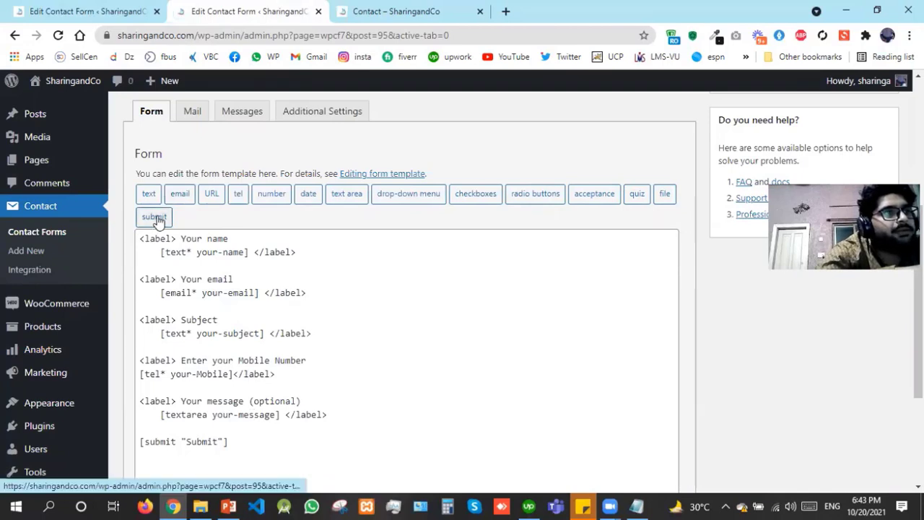
Review the Mail tab's From address and recipient settings
click(192, 114)
drag(357, 278, 463, 276)
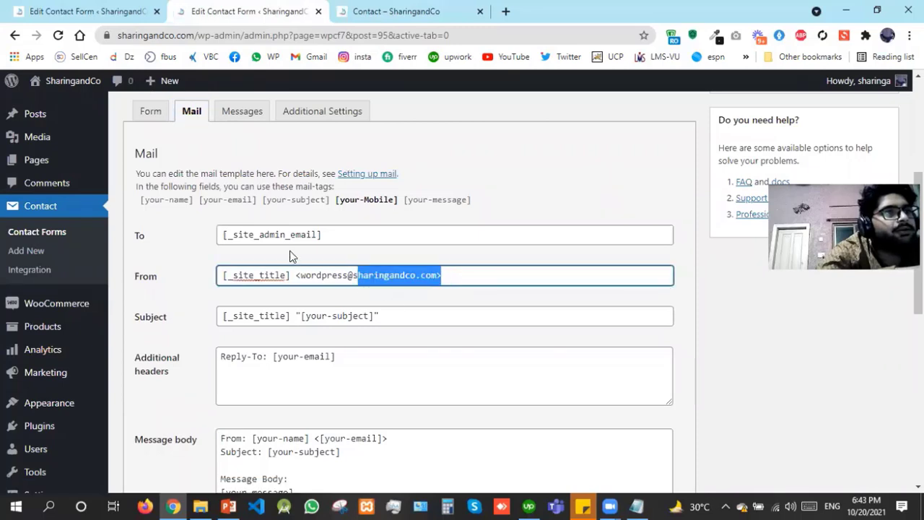
click(334, 237)
double_click(250, 244)
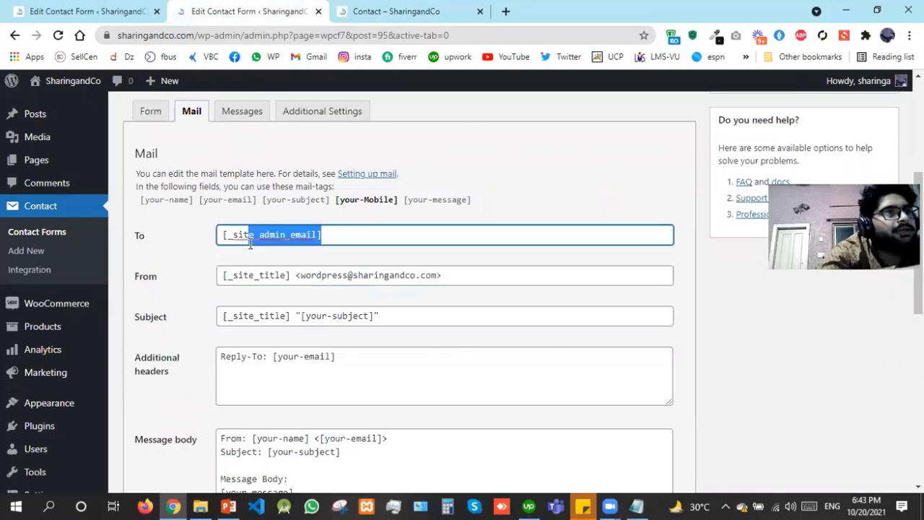
Look over the Messages tab, then the empty Additional Settings box
click(258, 117)
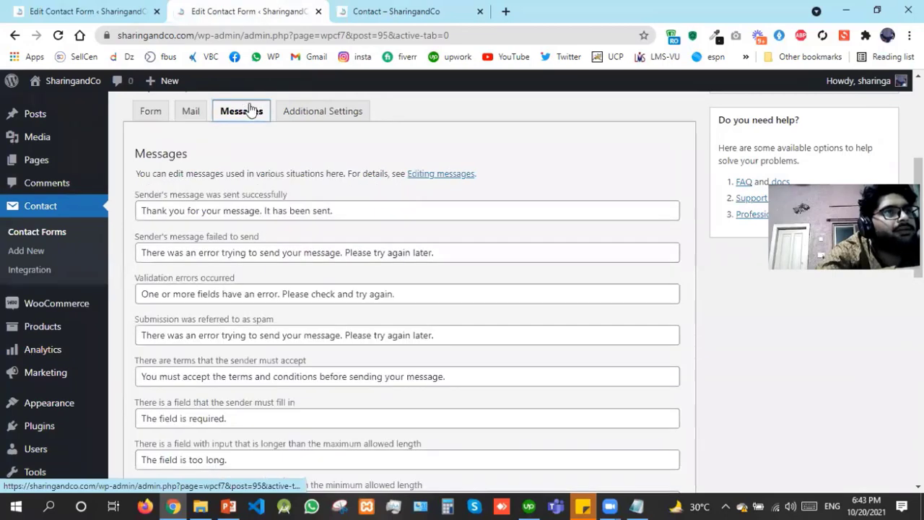
click(392, 9)
scroll(62, 295, down, 5)
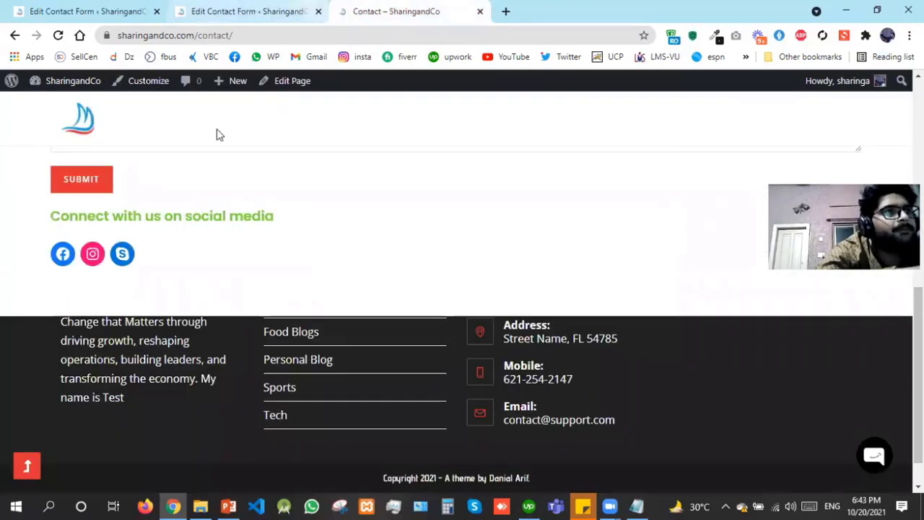
key(ctrl+shift+Tab)
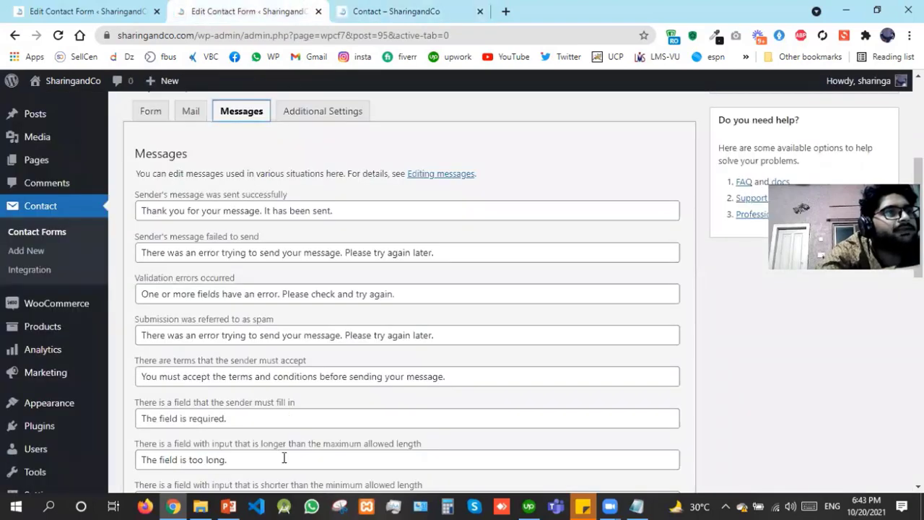
drag(294, 97, 313, 117)
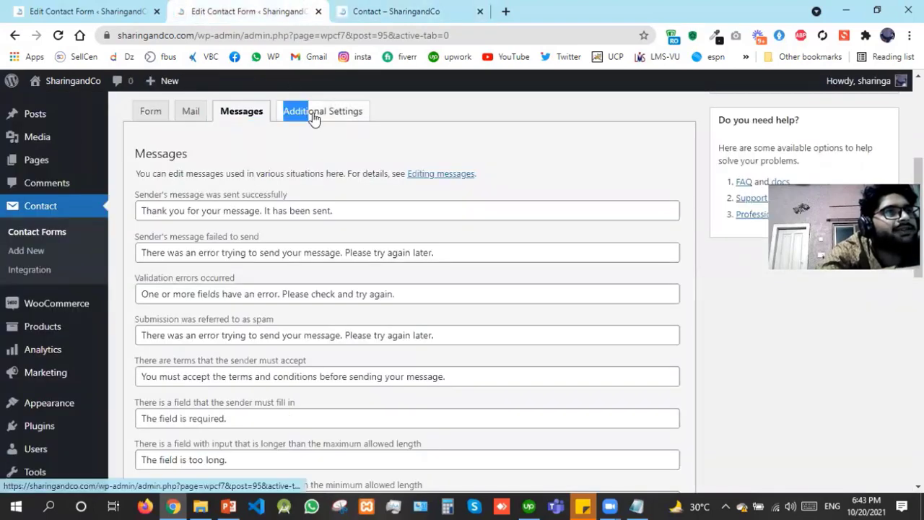
click(313, 117)
click(291, 252)
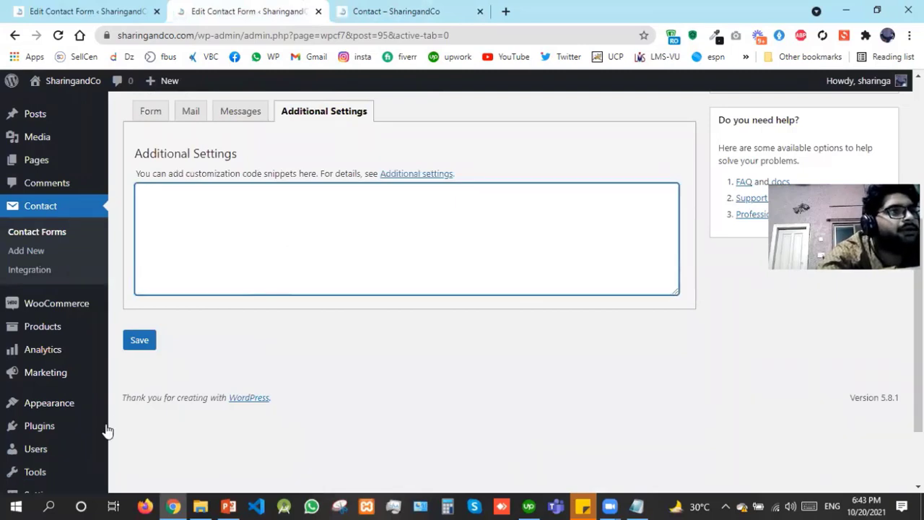
mouse_move(107, 431)
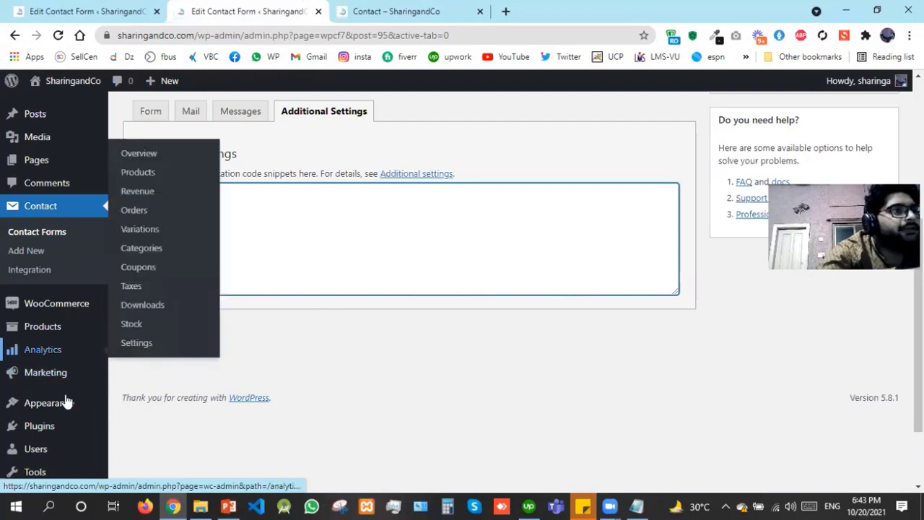
Go to Appearance > Menus and close the old contact forms tab
mouse_move(65, 402)
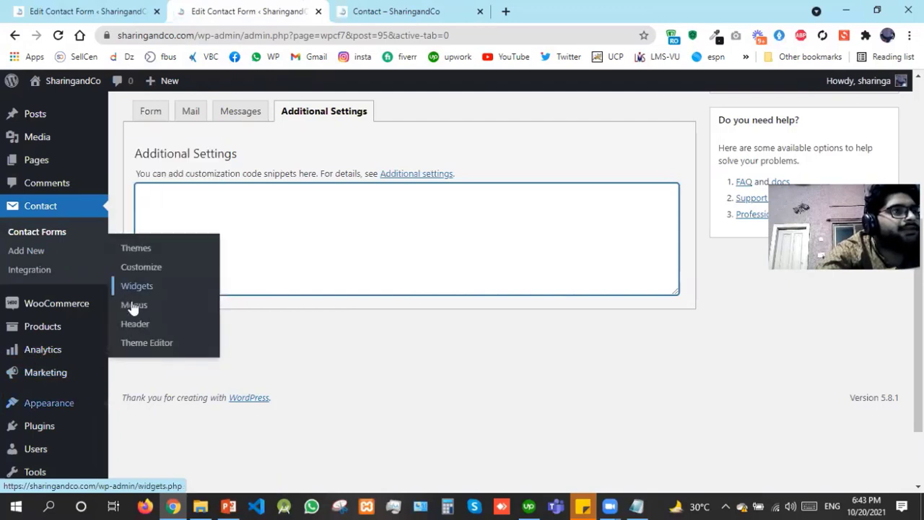
click(132, 304)
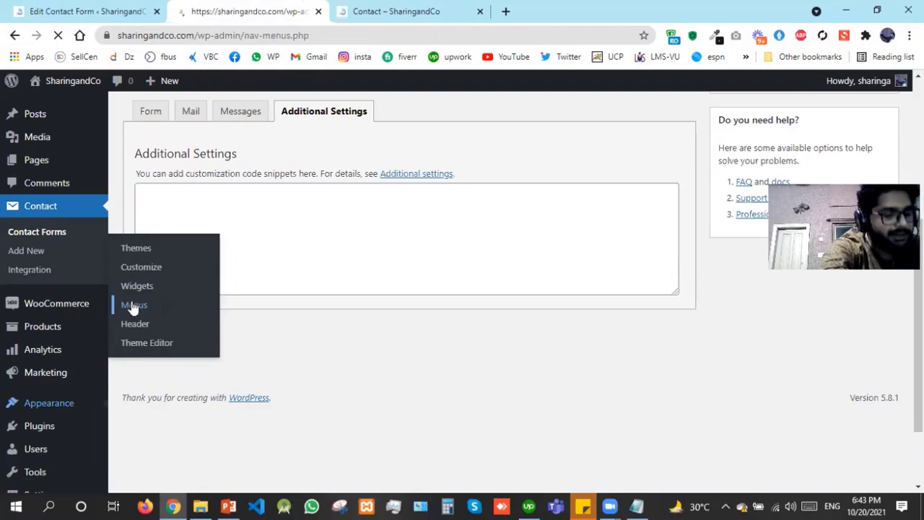
click(96, 7)
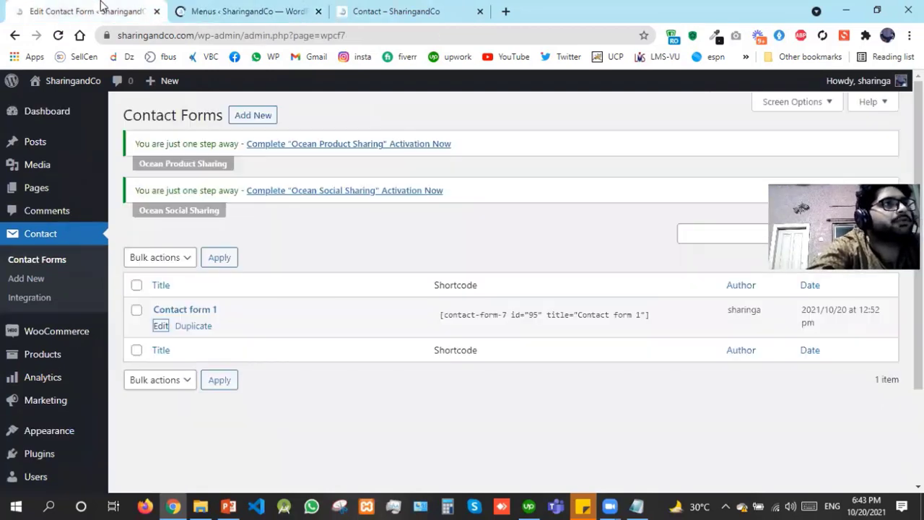
click(157, 11)
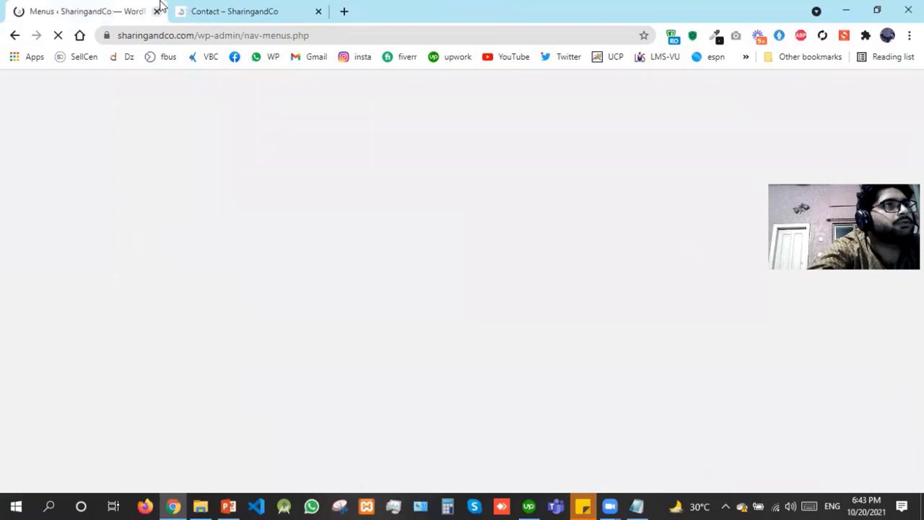
click(200, 8)
click(137, 9)
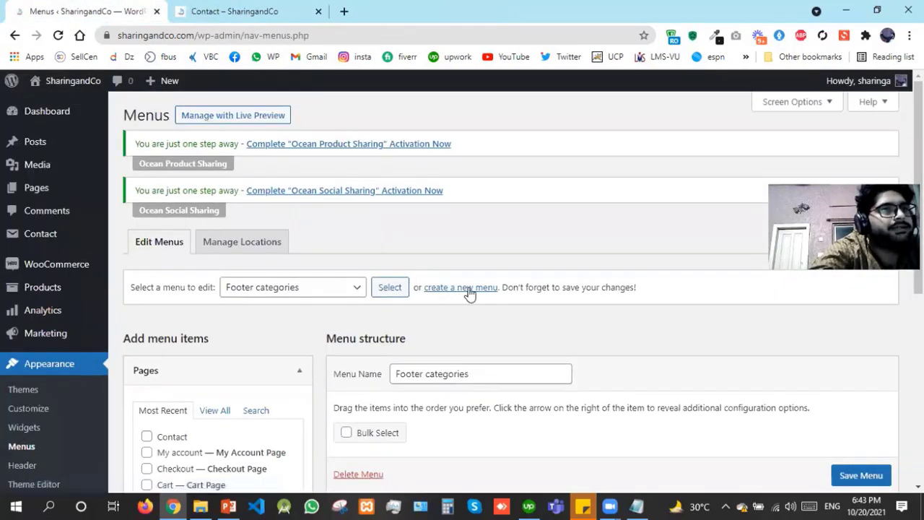
Start a new blank menu, then glance at the live Contact page
click(468, 290)
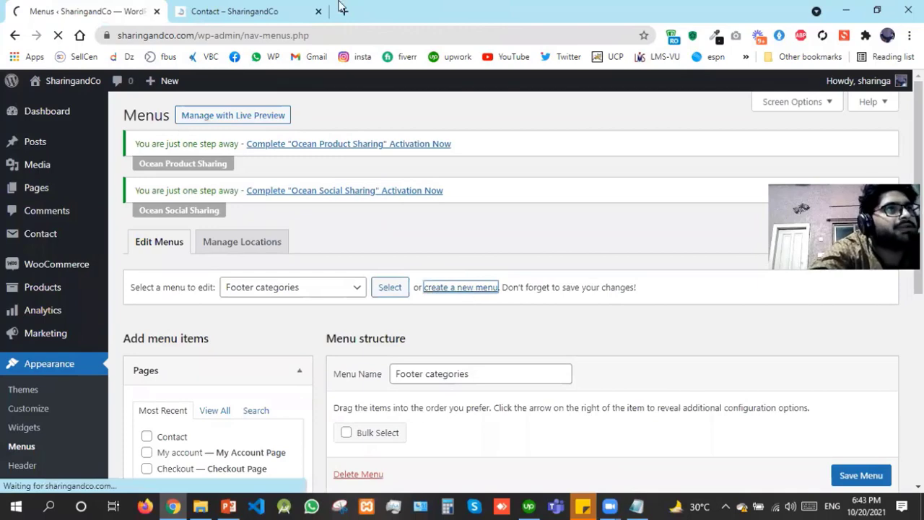
key(ctrl+Tab)
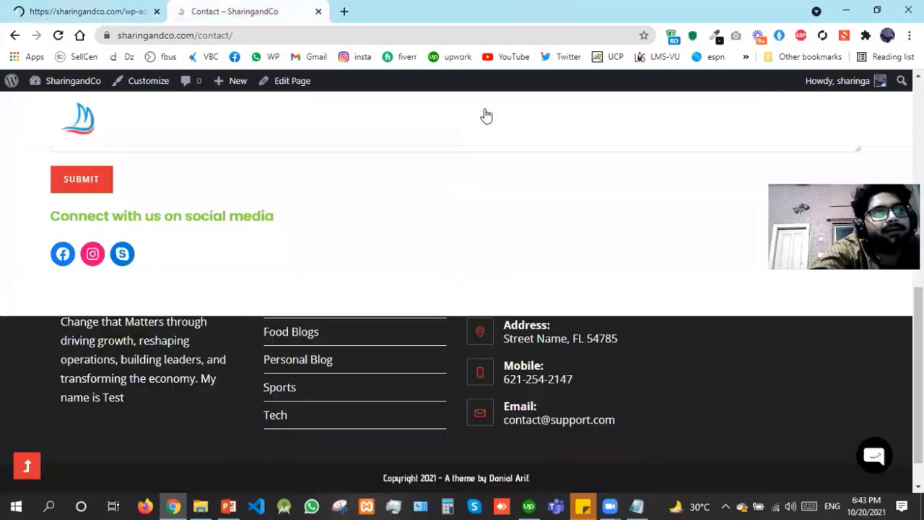
click(27, 467)
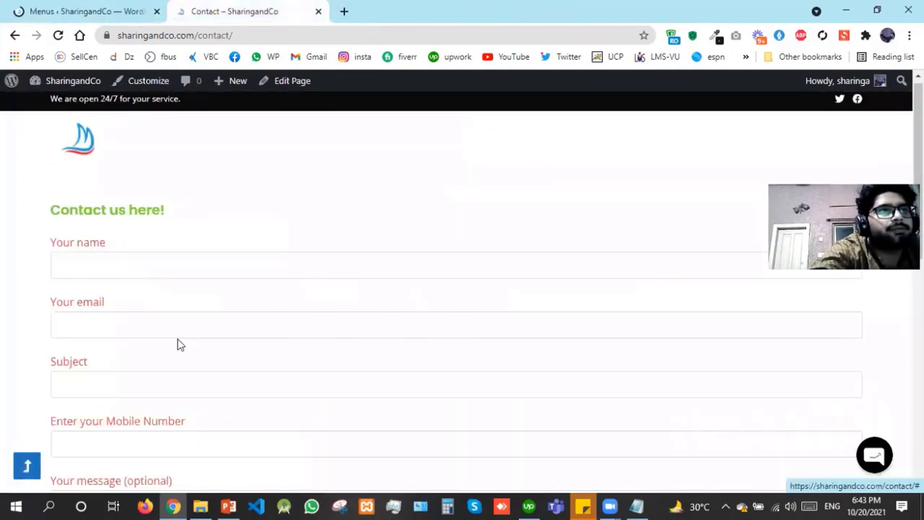
Name the new menu 'Main menu' and create it
key(ctrl+Tab)
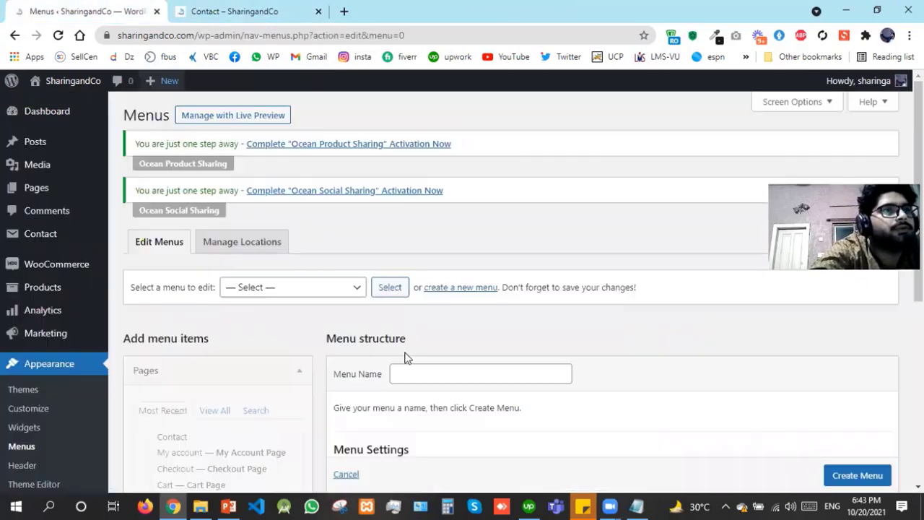
click(472, 373)
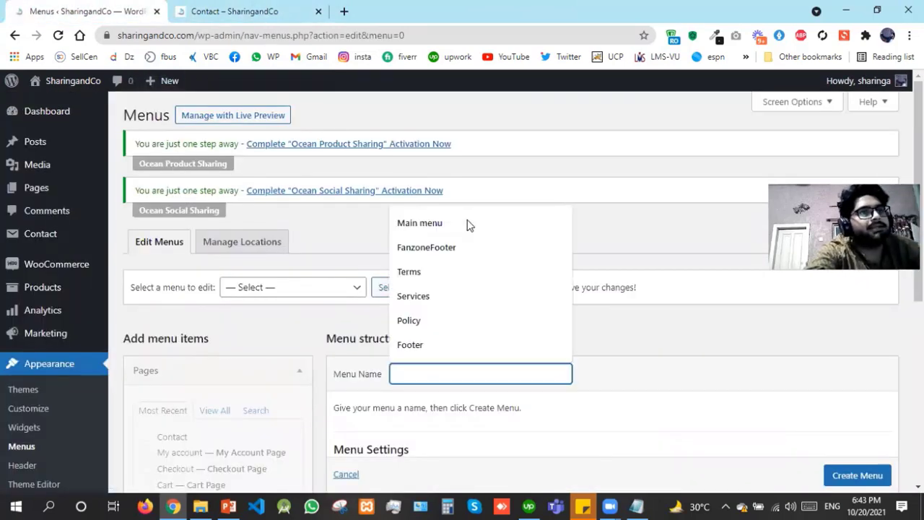
click(467, 224)
scroll(847, 475, down, 1)
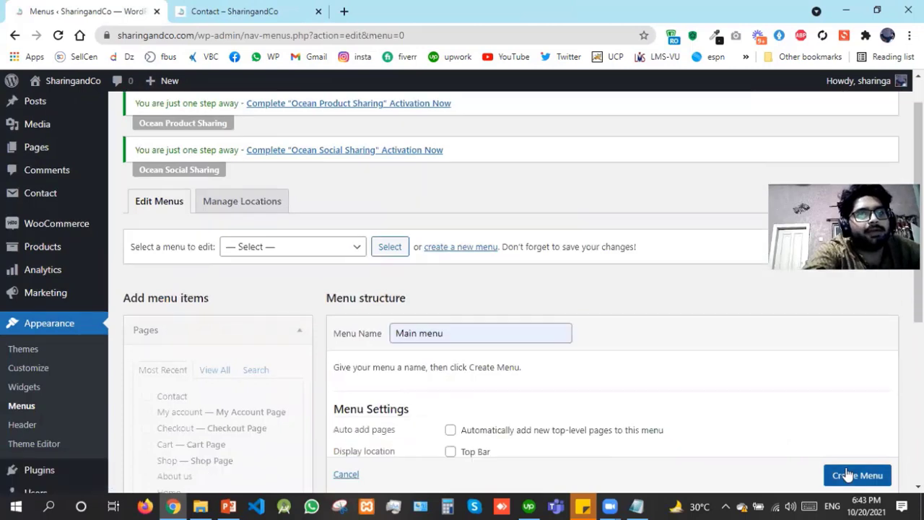
click(848, 473)
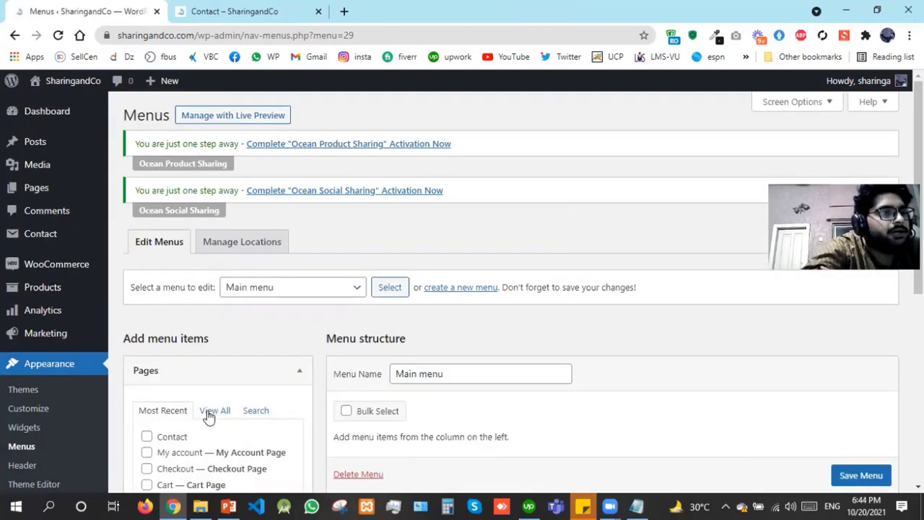
click(210, 411)
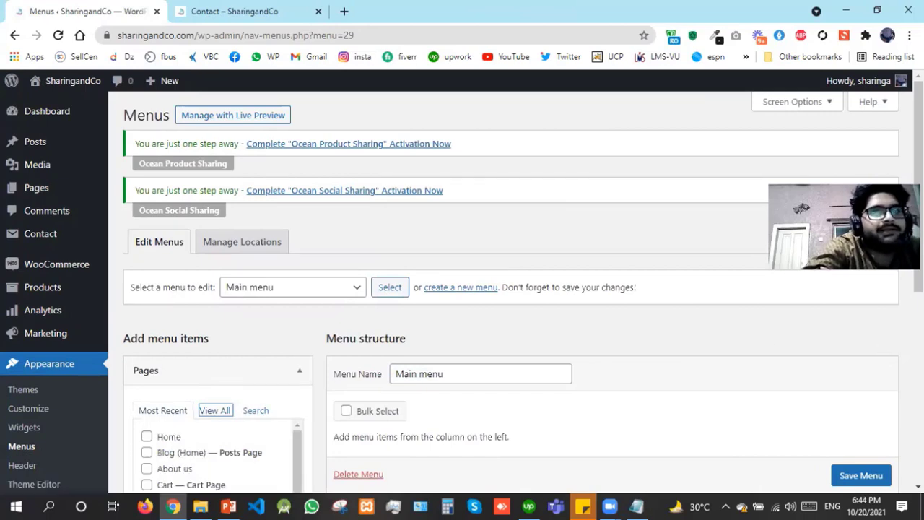
Add the Home, Blog (Home), About us, Contact and Shop pages to Main menu
scroll(505, 289, down, 5)
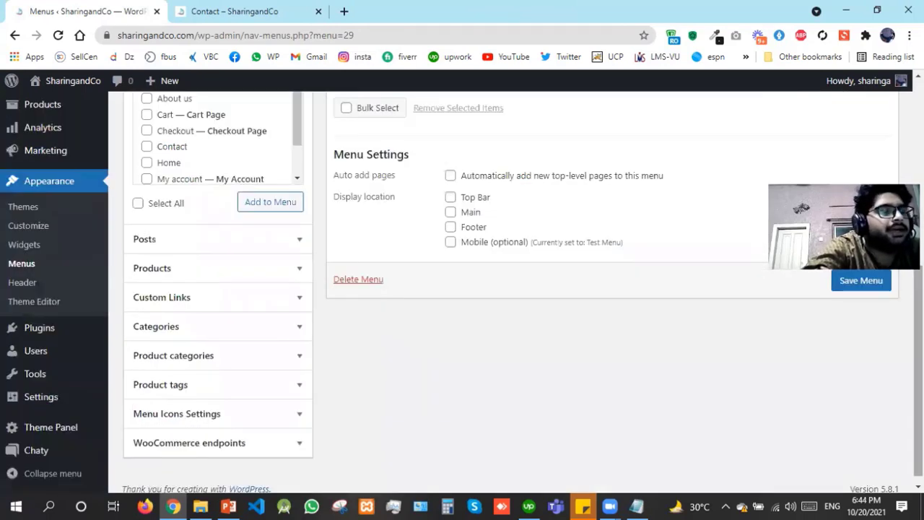
scroll(166, 193, up, 1)
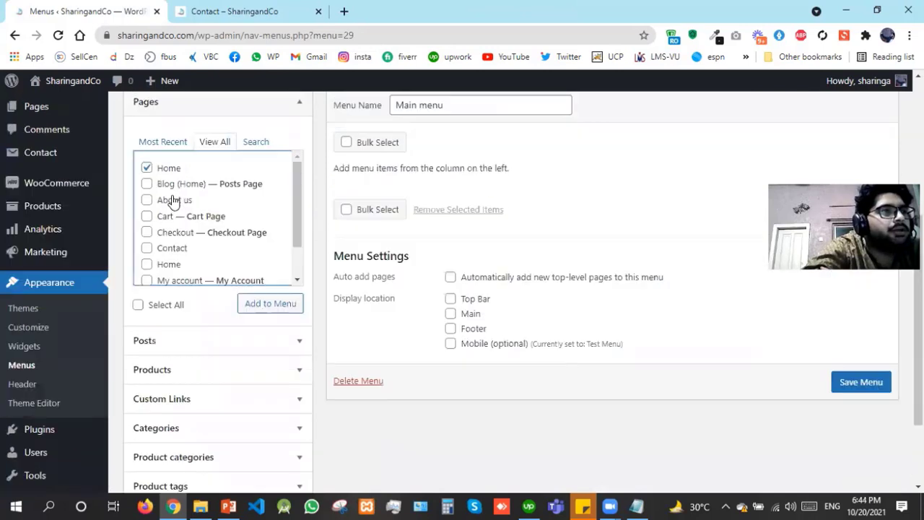
drag(161, 186, 144, 188)
click(145, 185)
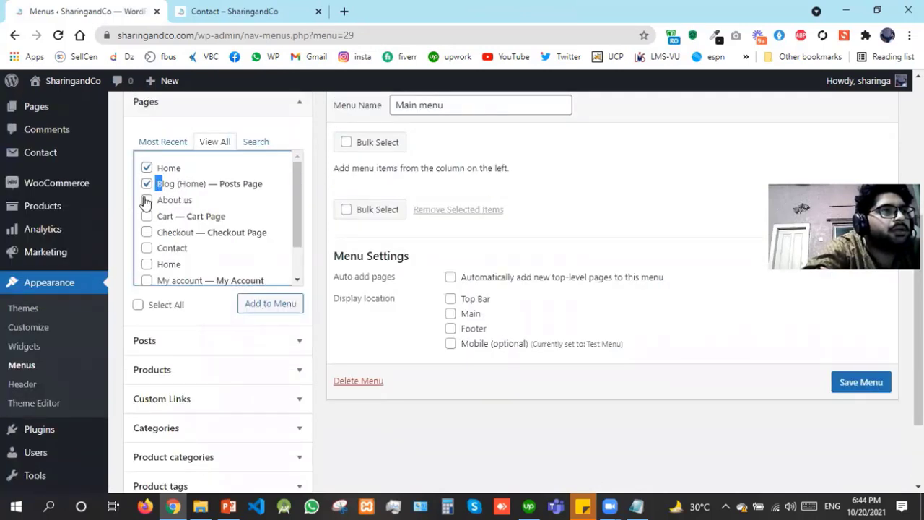
click(146, 200)
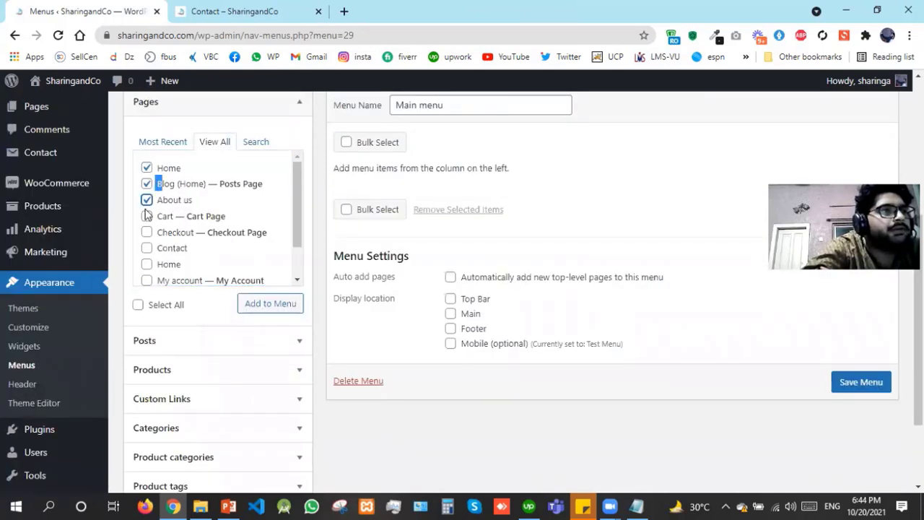
click(147, 248)
scroll(294, 263, down, 1)
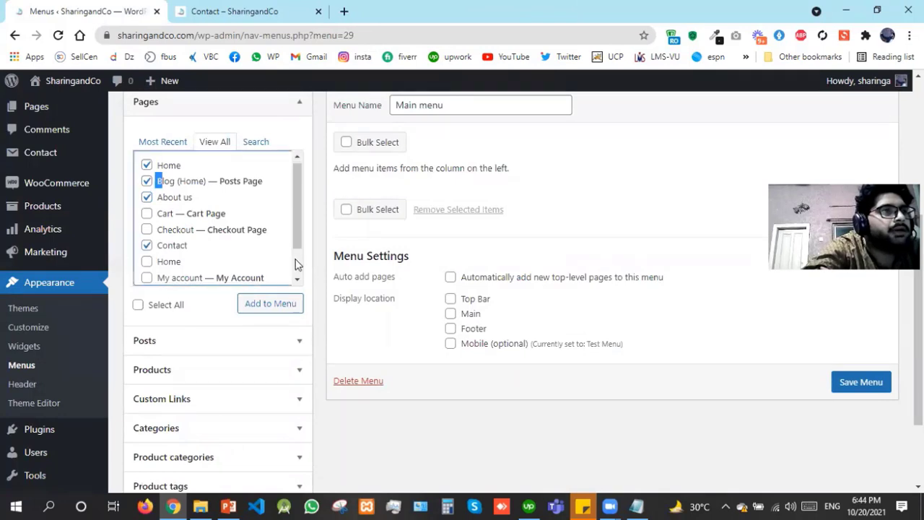
scroll(216, 263, down, 1)
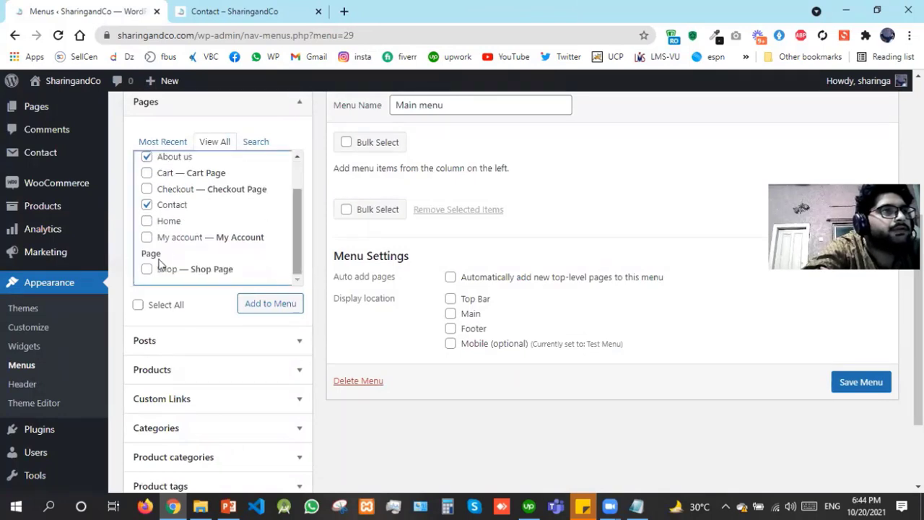
click(147, 267)
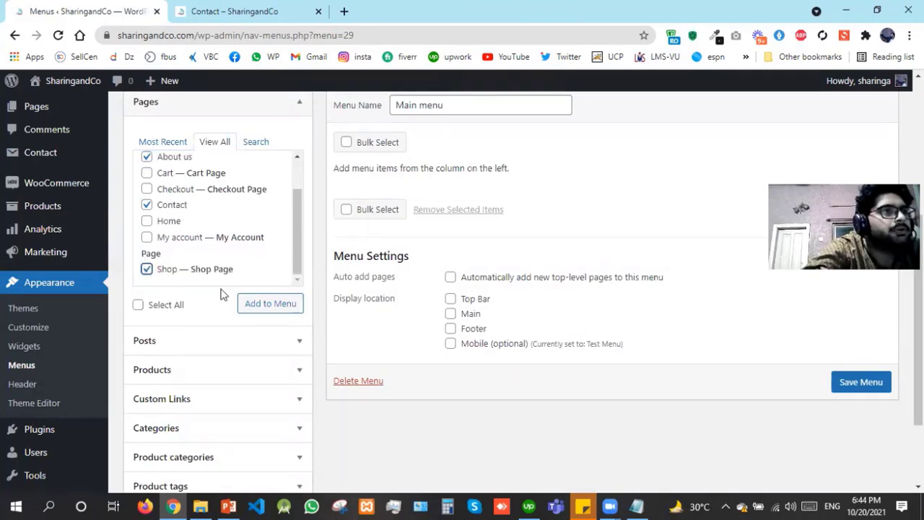
click(269, 304)
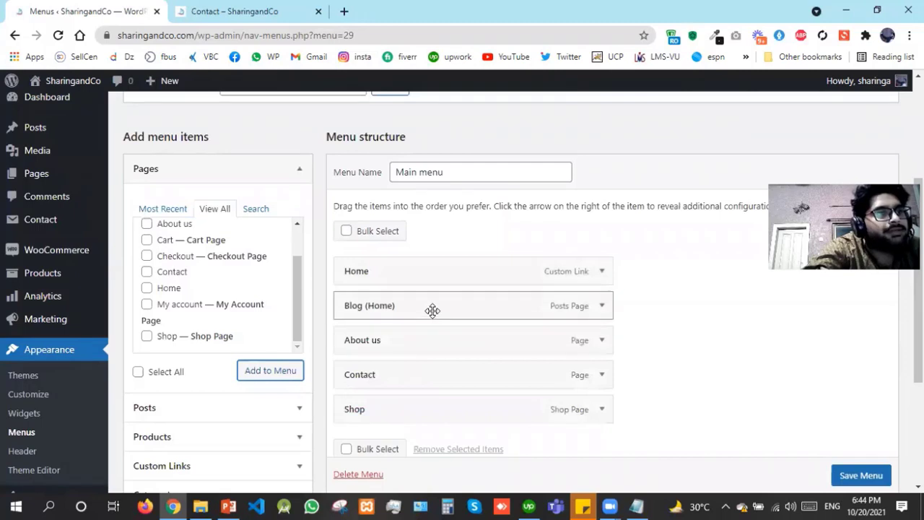
Order Main menu as Home, Shop, About us, Blogs, Contact, relabelling Blog (Home) 'Blogs', and save
mouse_move(431, 311)
mouse_down()
mouse_move(436, 402)
mouse_move(425, 359)
mouse_move(421, 382)
mouse_move(423, 288)
mouse_move(427, 309)
mouse_up()
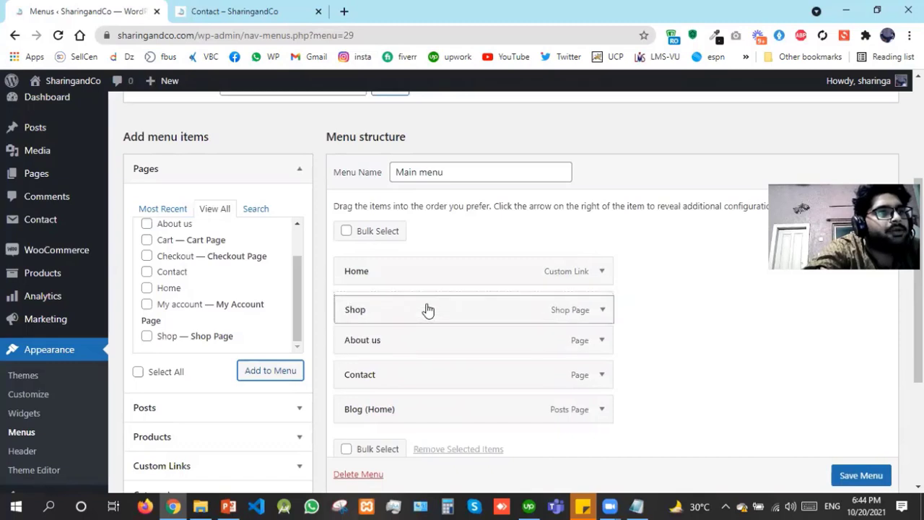
drag(428, 376, 436, 415)
click(601, 374)
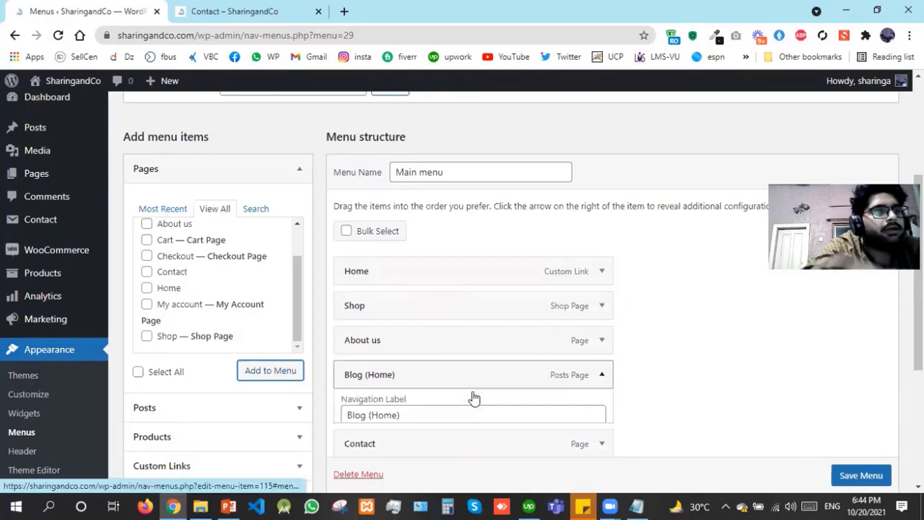
click(527, 422)
key(ctrl+shift+Left)
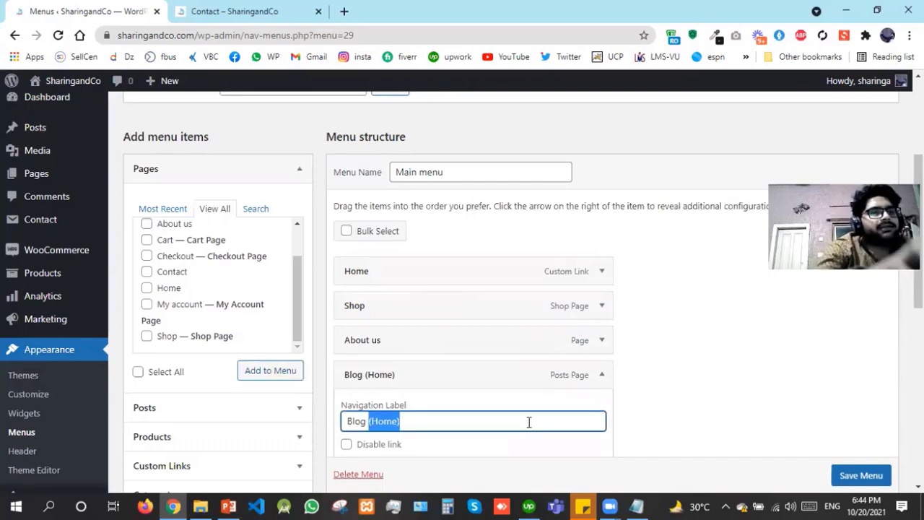
key(BackSpace)
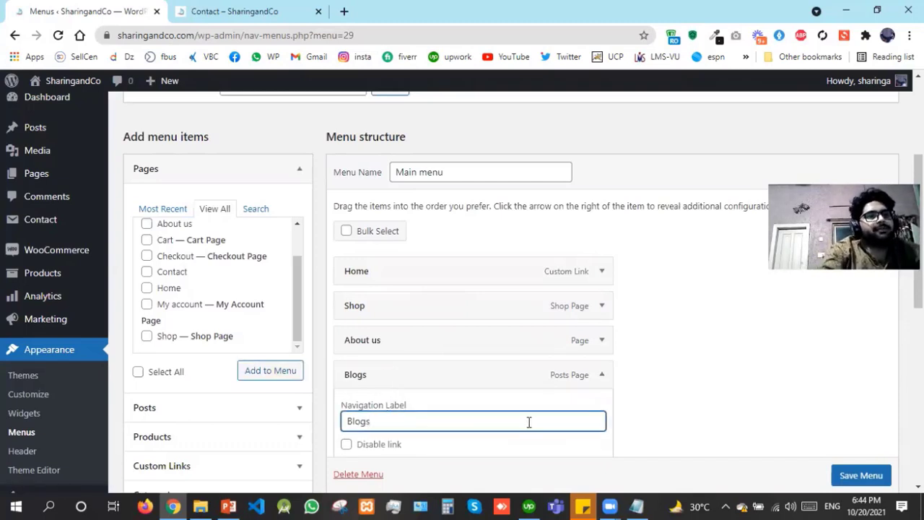
click(868, 480)
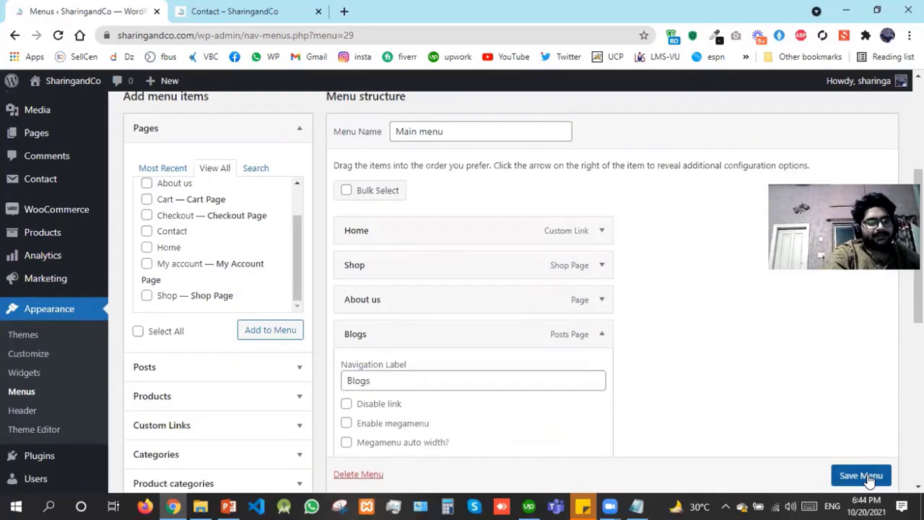
click(869, 476)
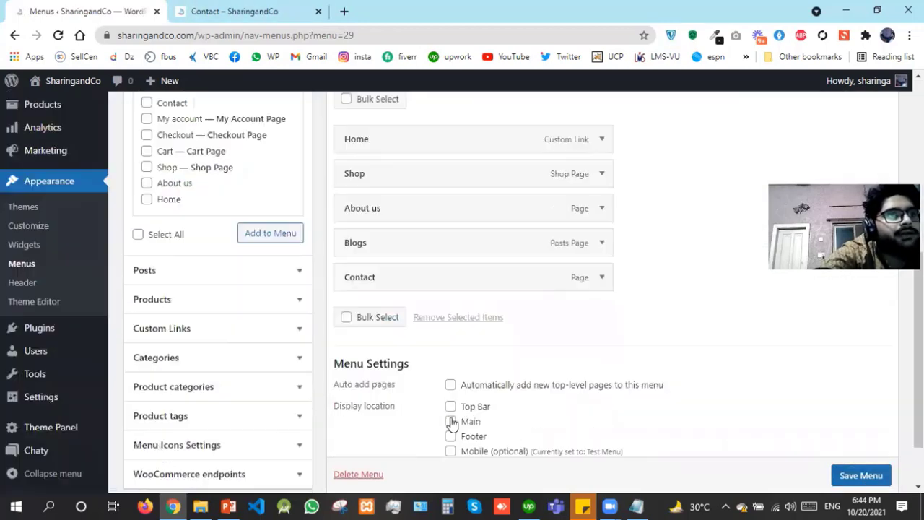
Save Main menu with the 'Main' display location ticked, then refresh the live Contact page to check it
scroll(452, 422, down, 5)
click(450, 421)
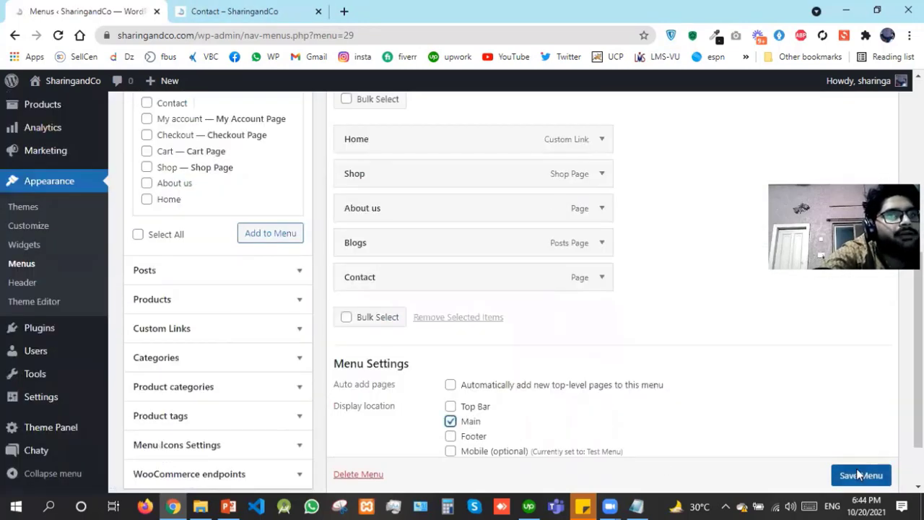
scroll(857, 472, down, 1)
click(885, 451)
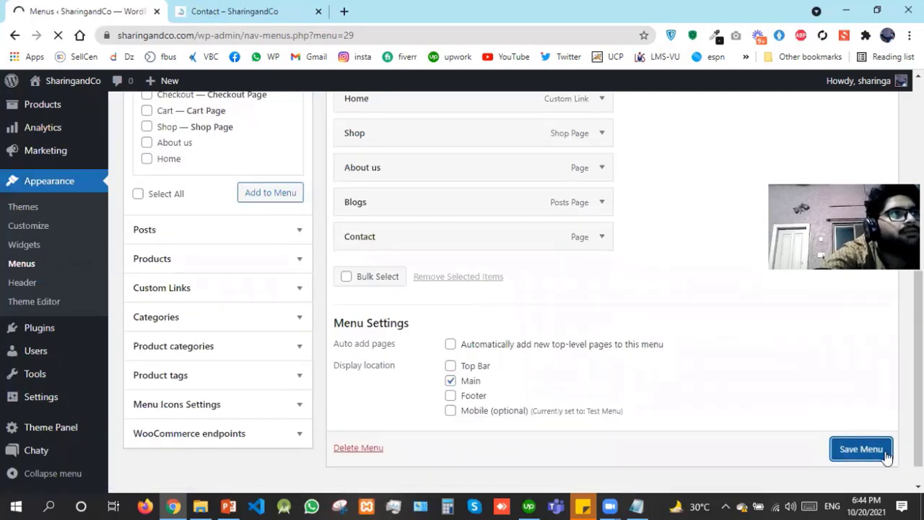
click(260, 6)
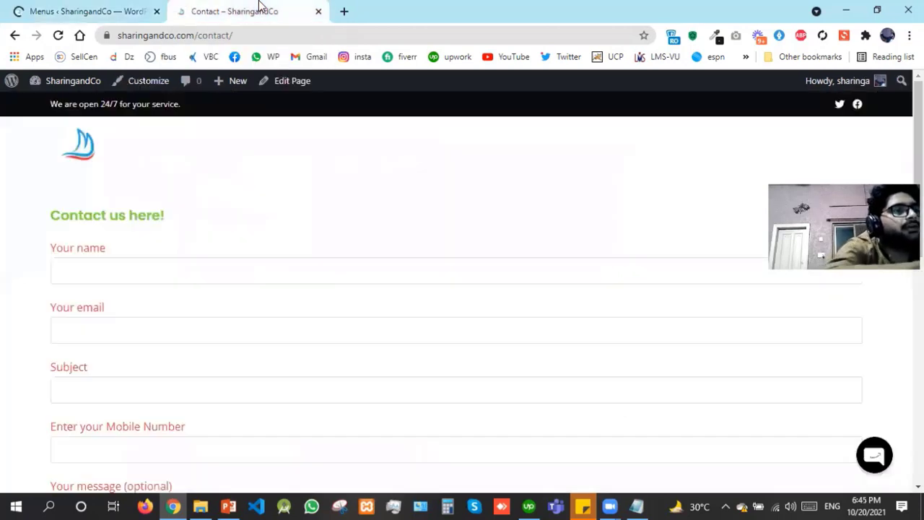
key(F5)
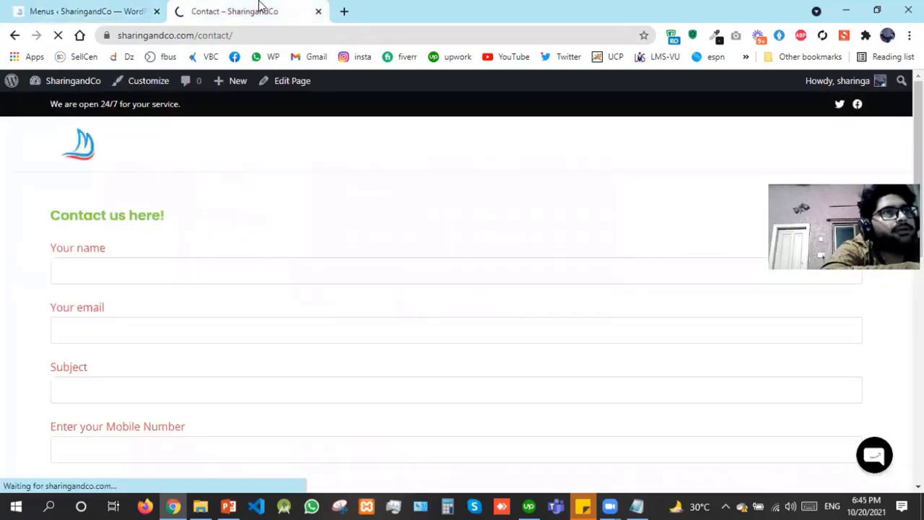